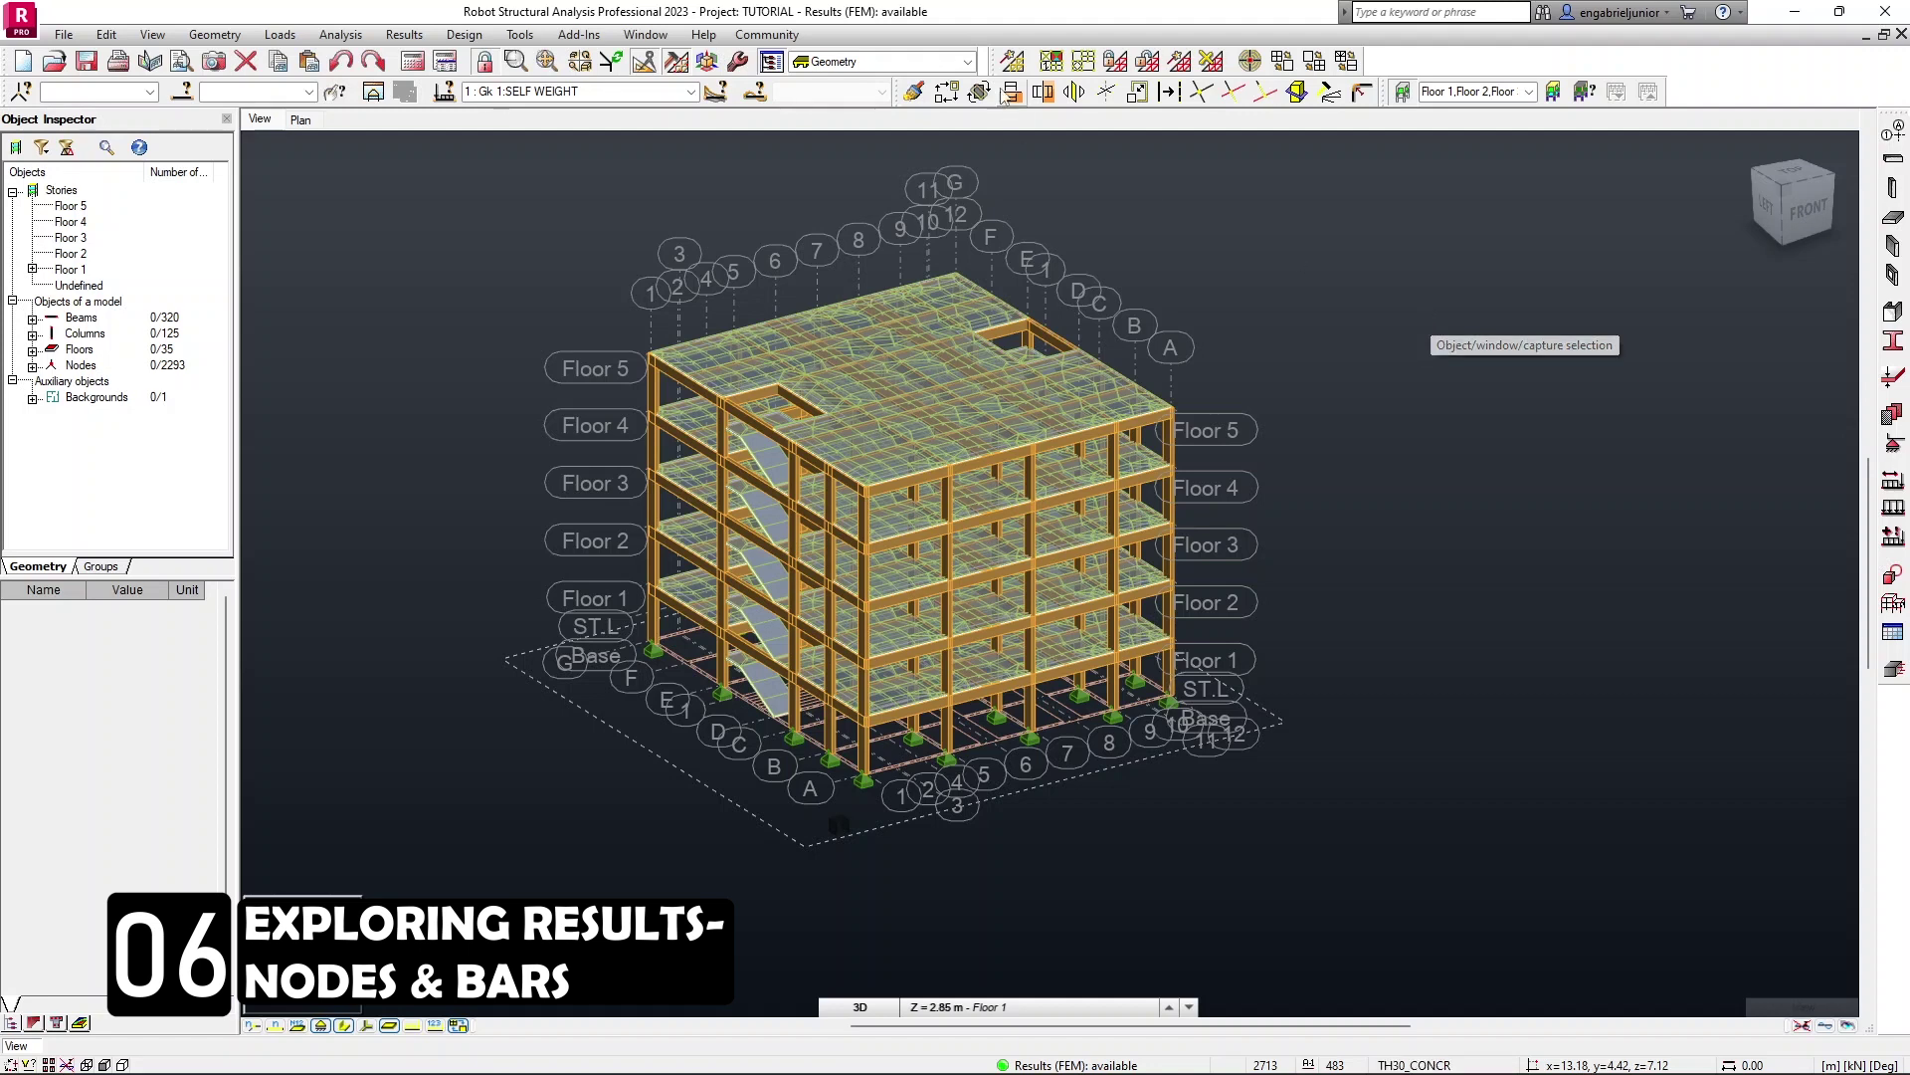
Step: Open the result diagrams settings for members and place them clear of the building model
left_click(970, 62)
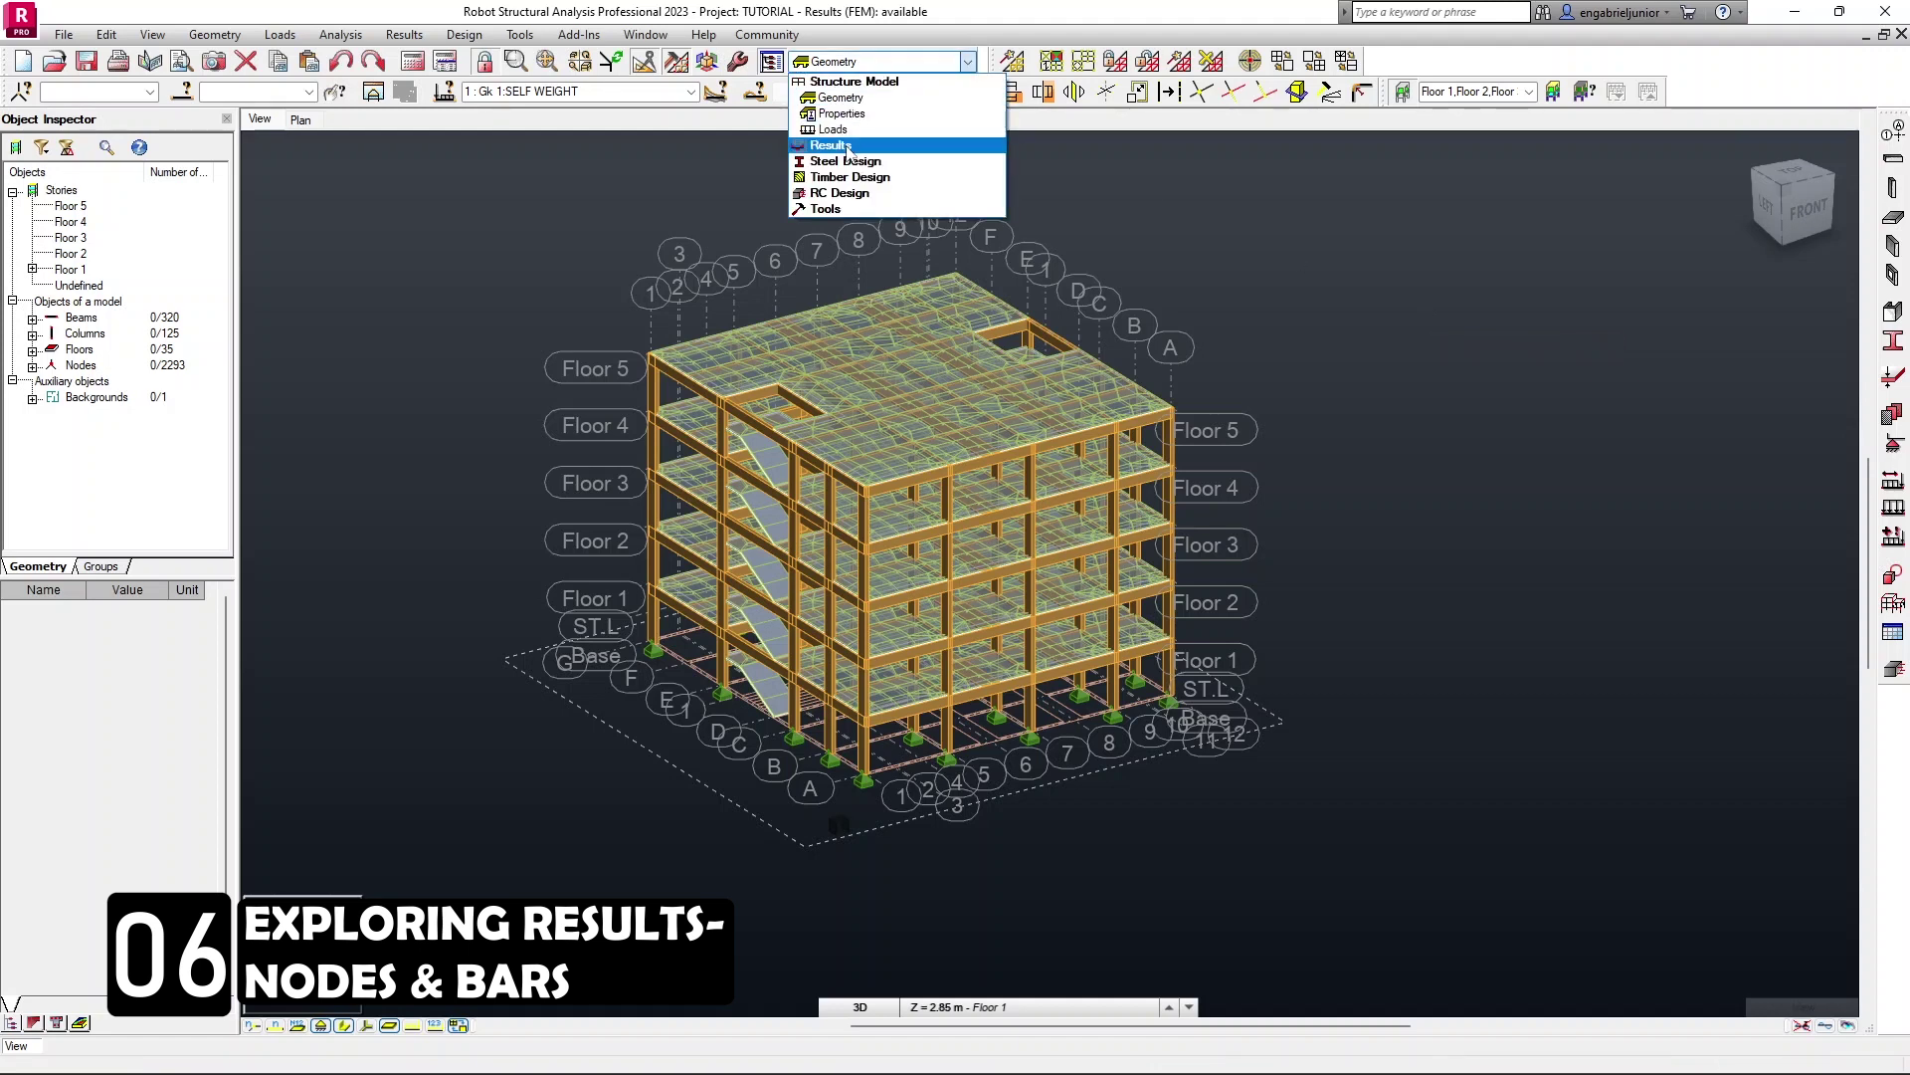
left_click(886, 81)
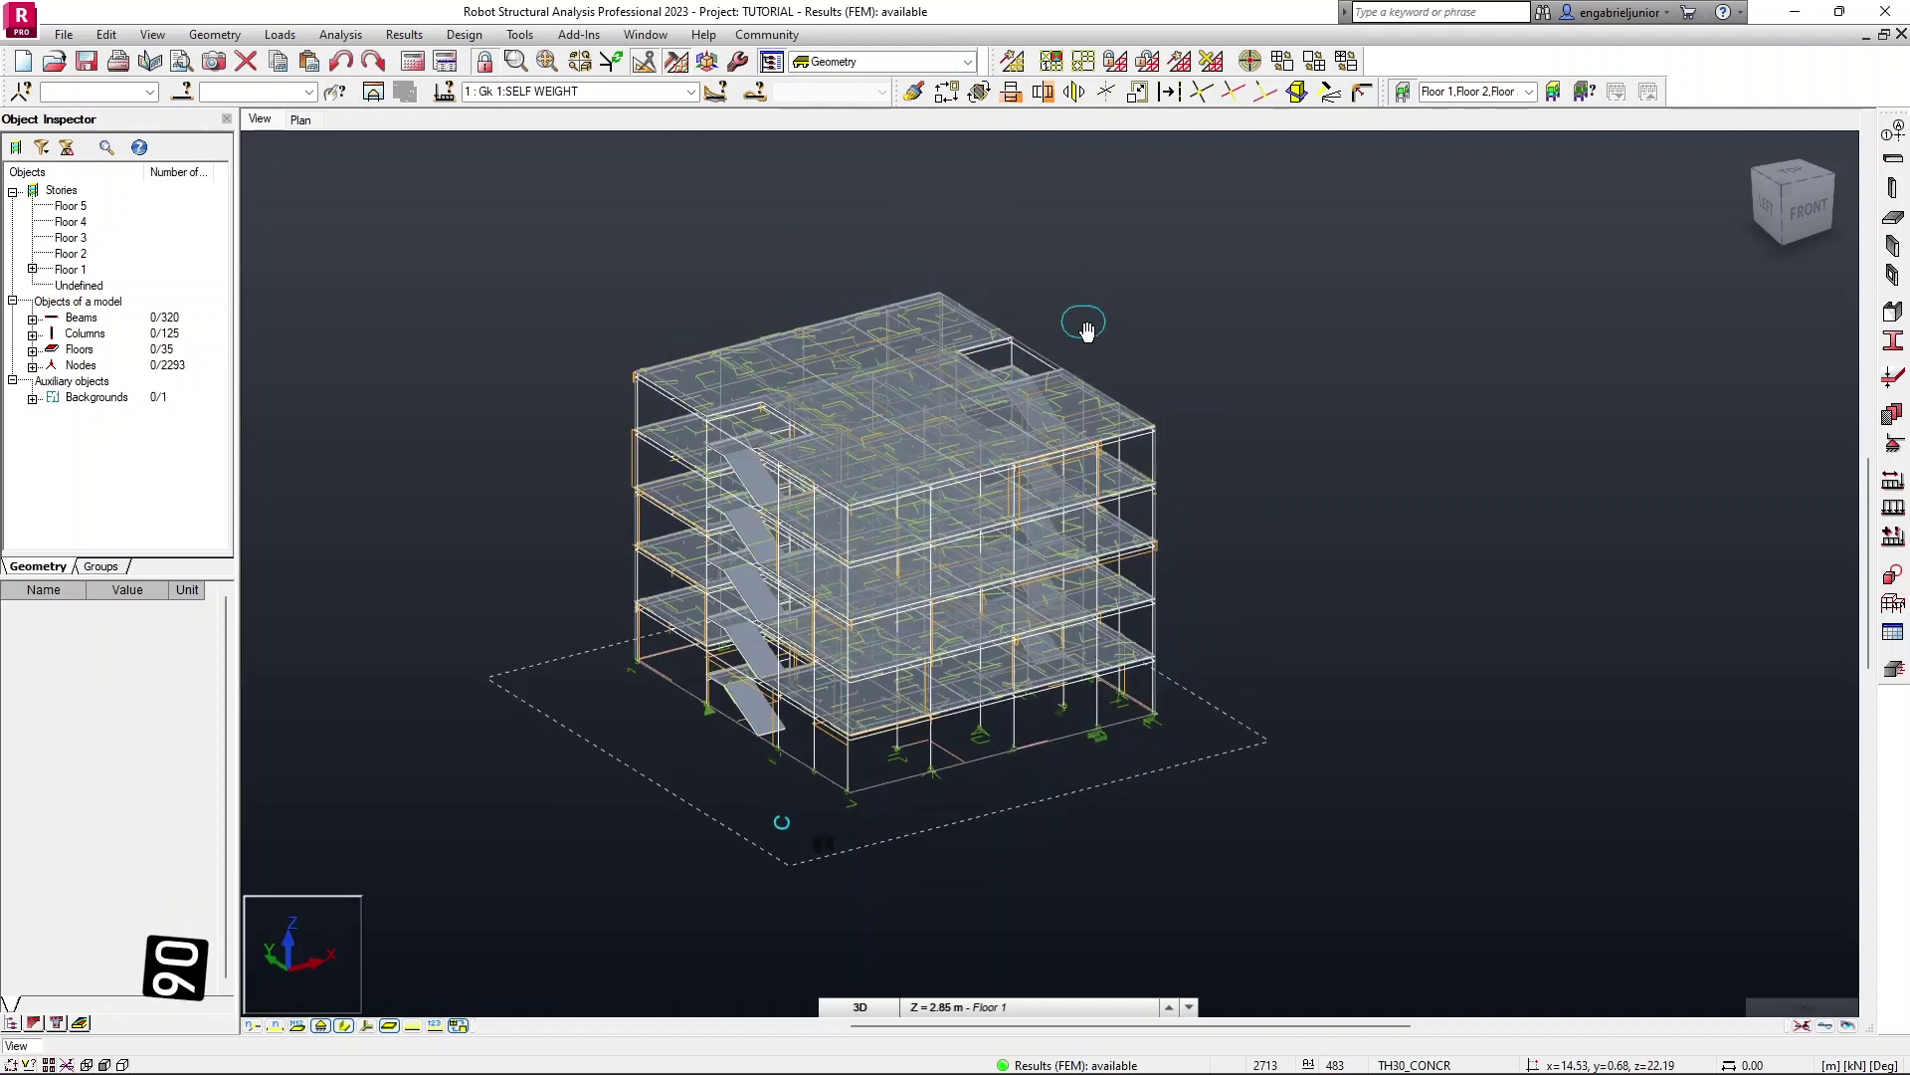
left_click(404, 35)
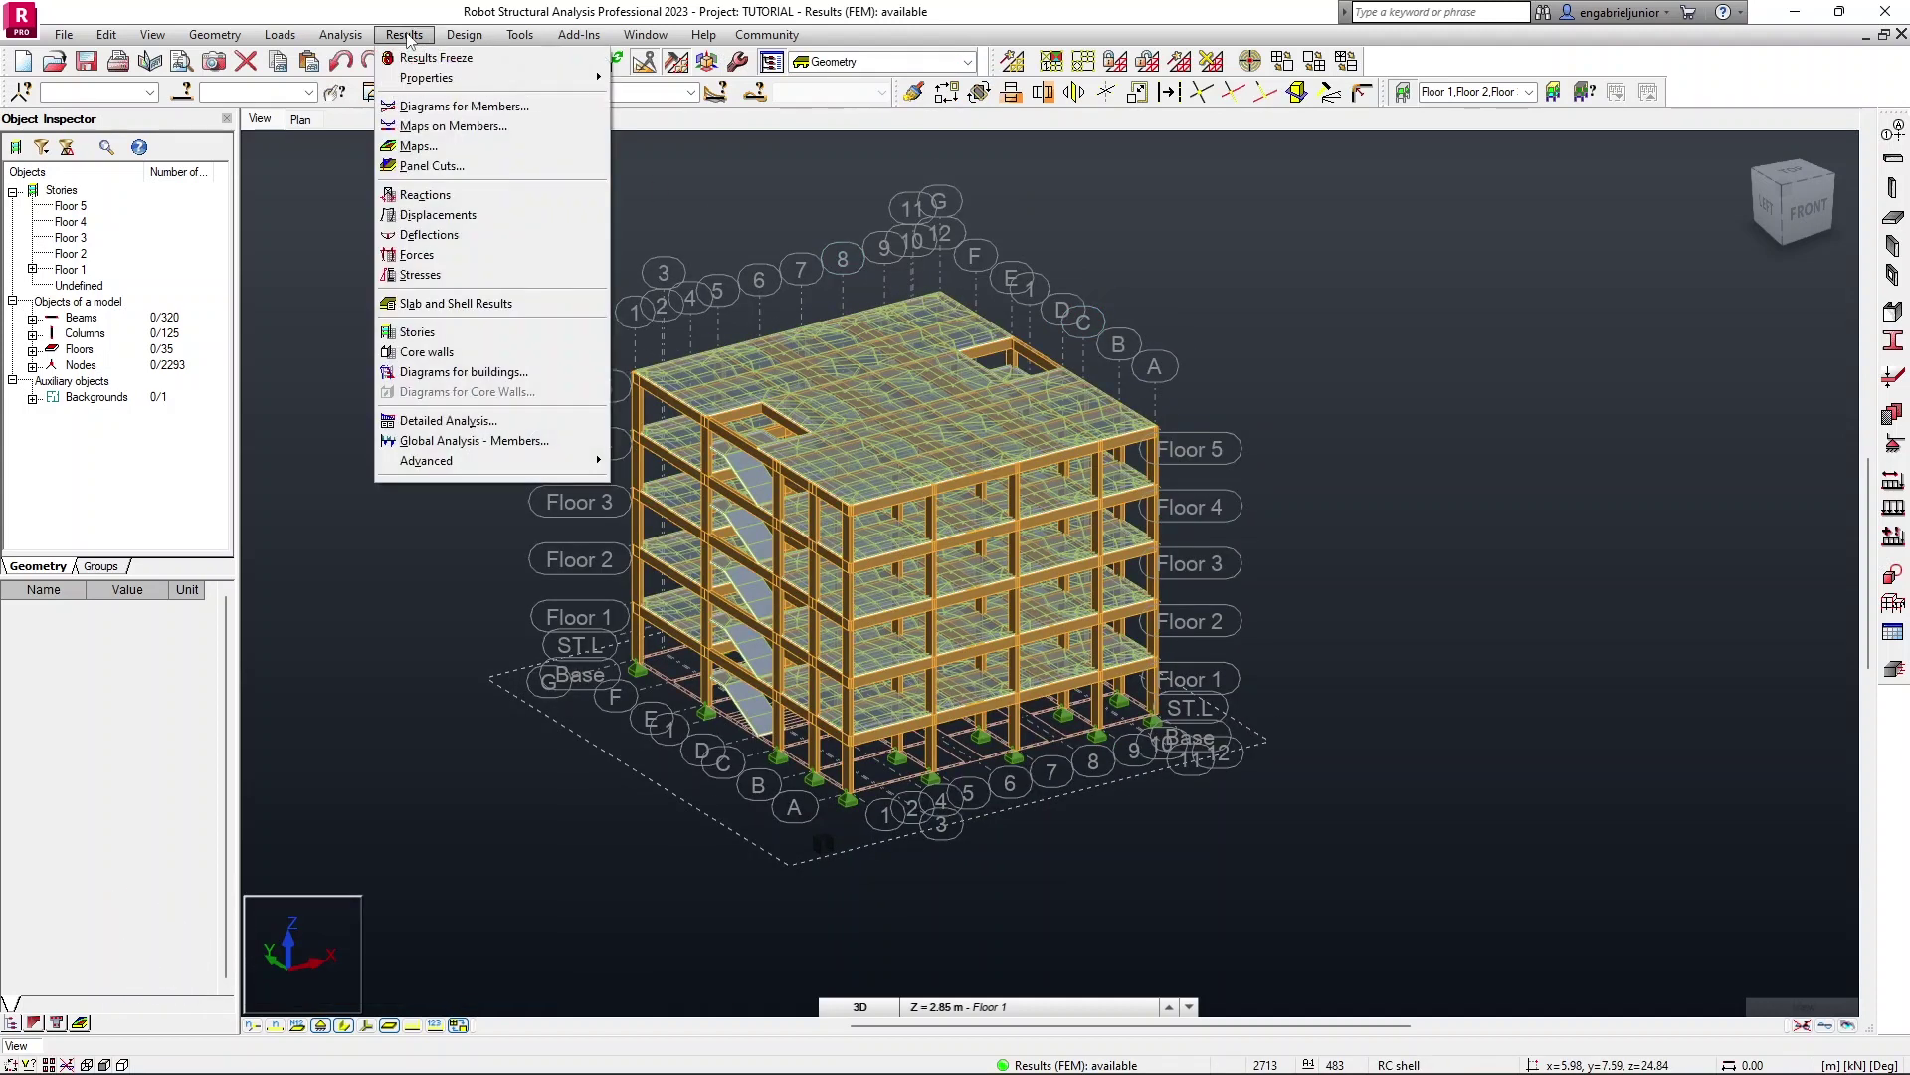
left_click(432, 107)
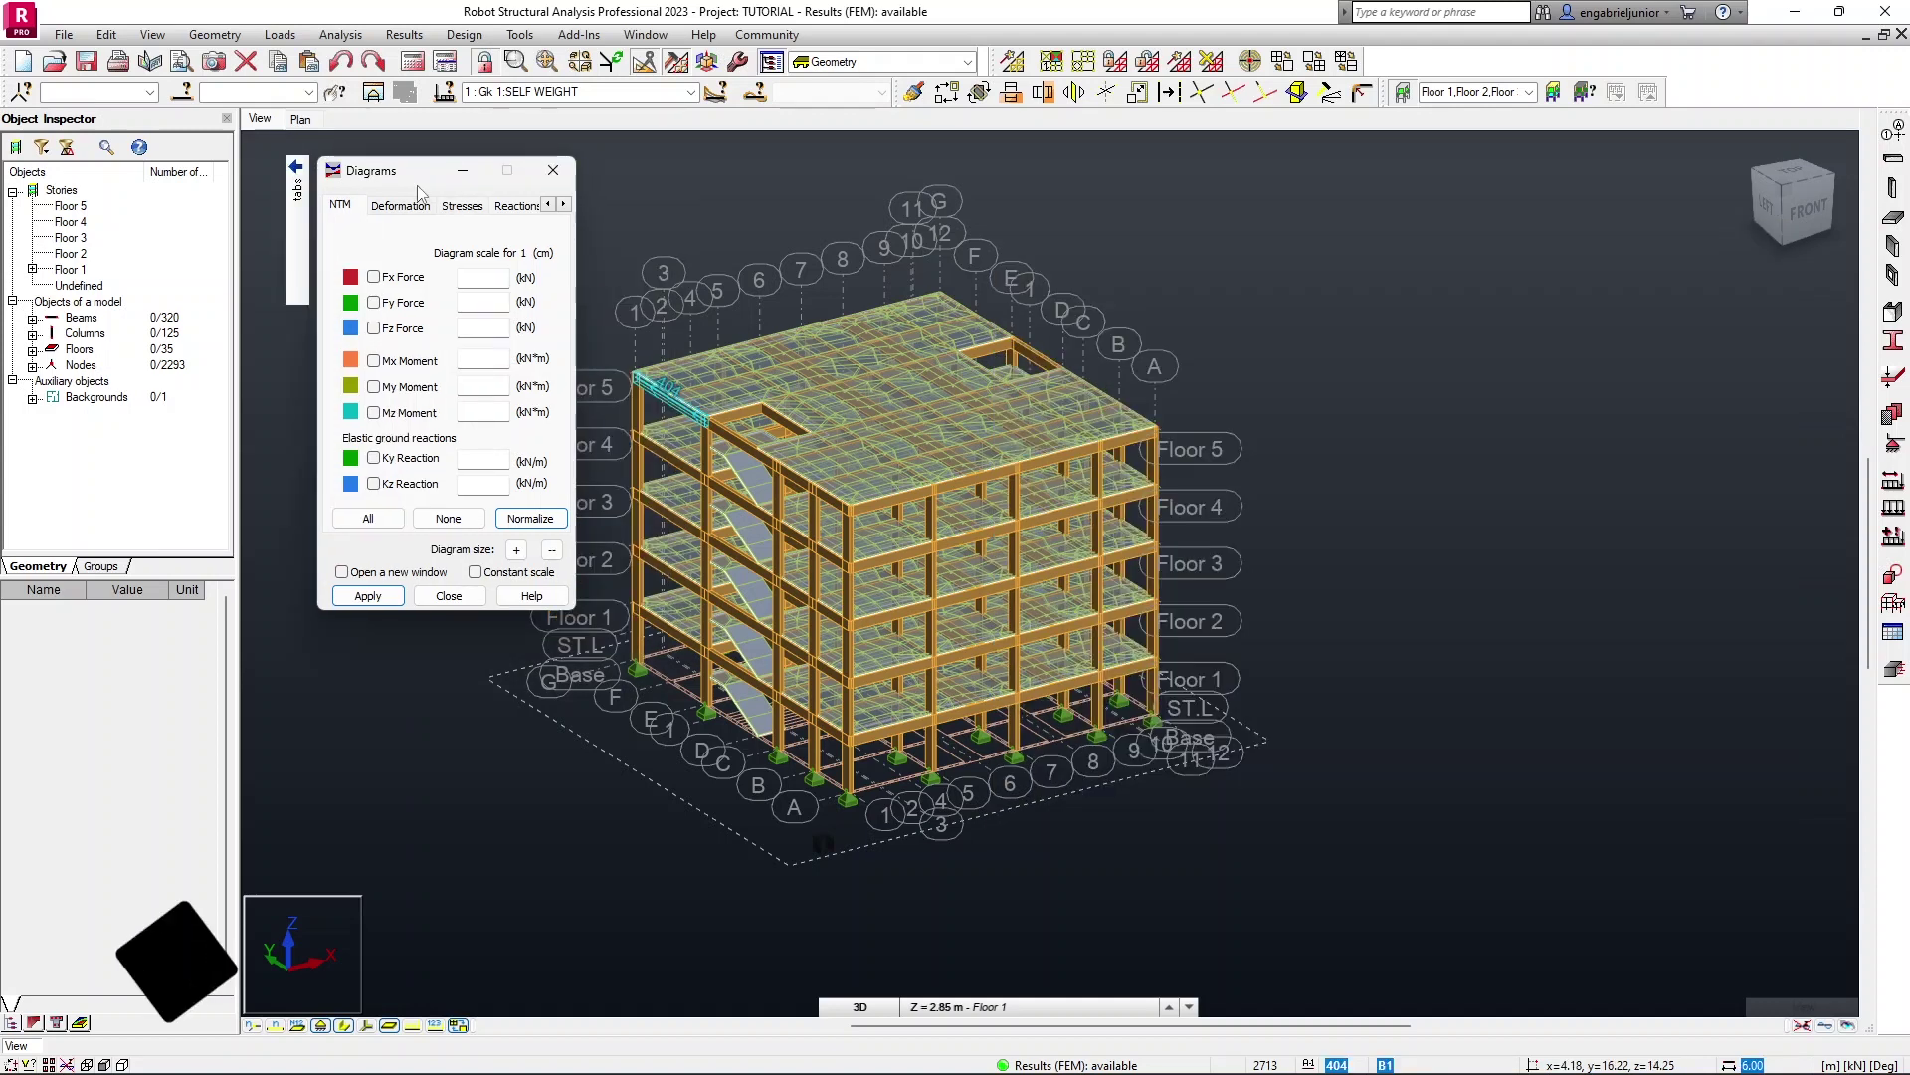
left_click_drag(518, 206, 1488, 206)
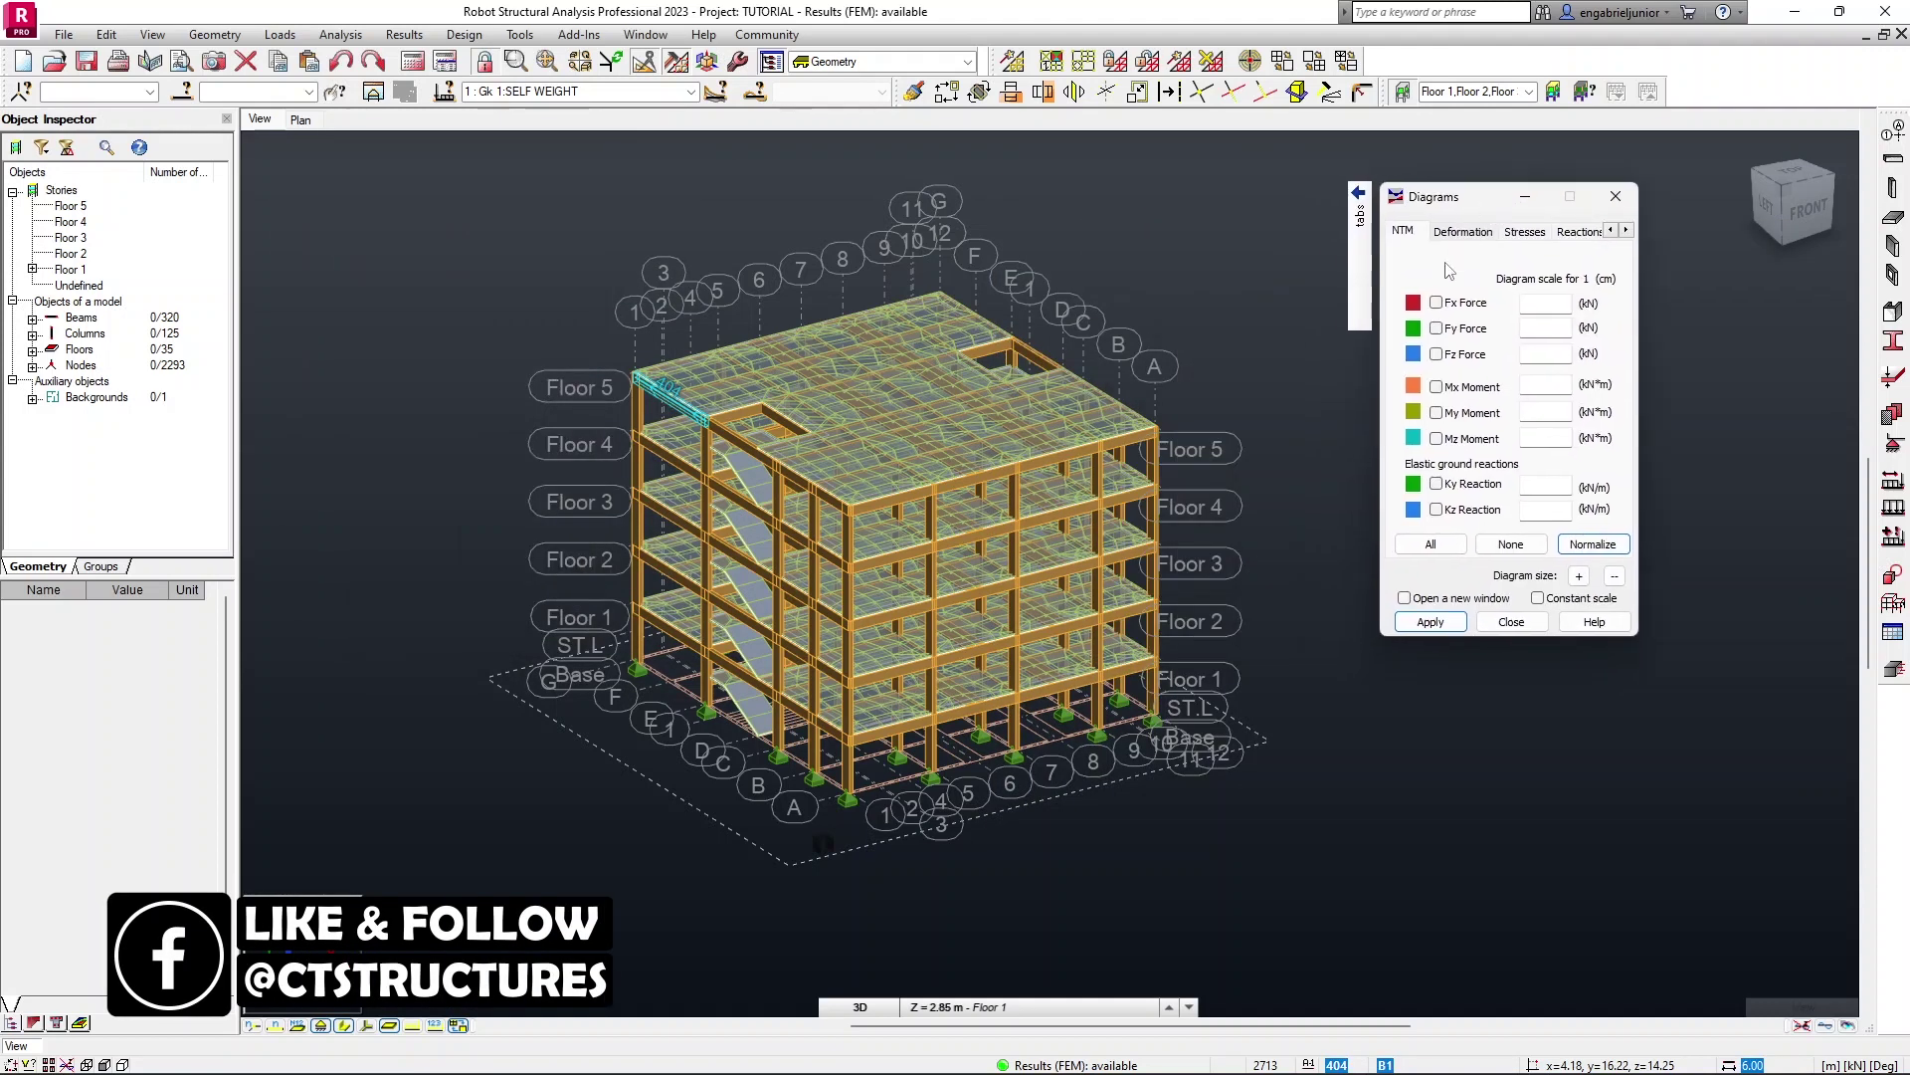
Step: Display the My moment diagrams on the members for load case 9: ULTIMATE DESIGN
left_click(1437, 414)
left_click(1430, 622)
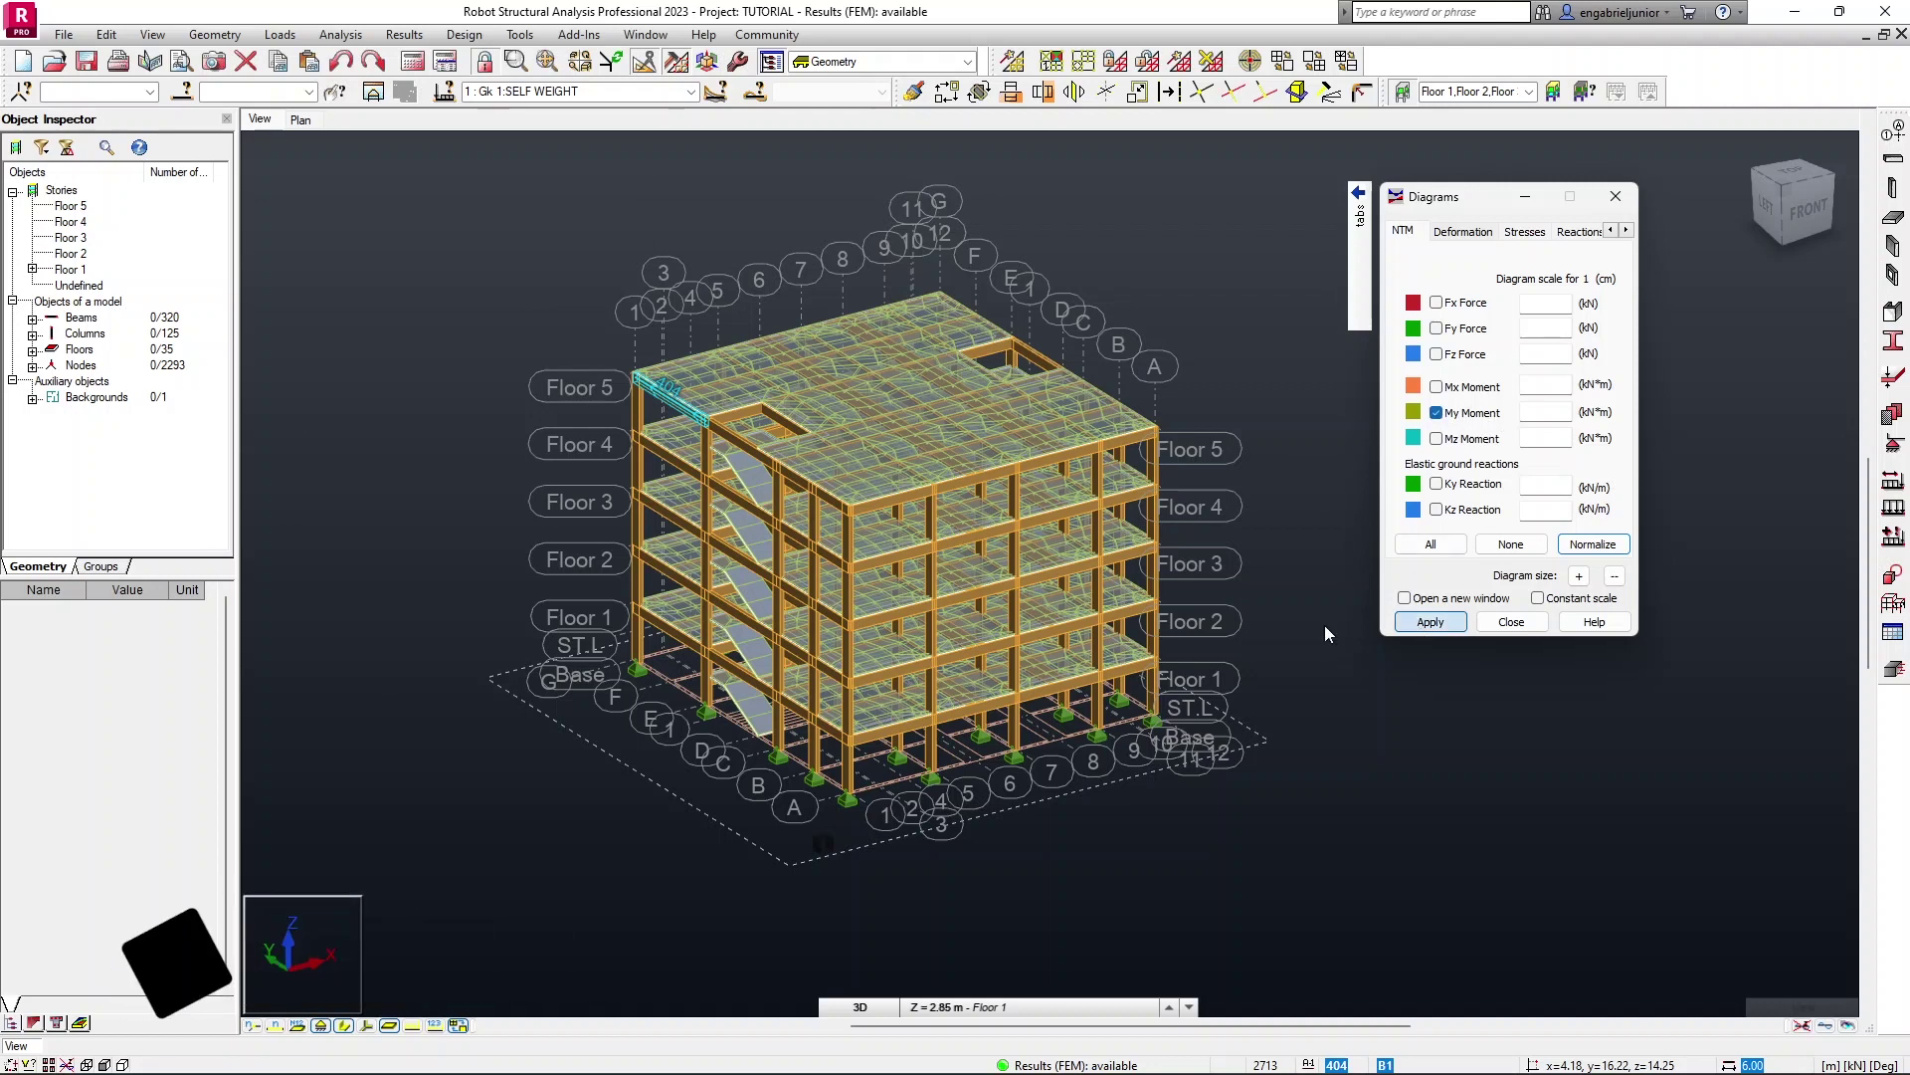
left_click(690, 91)
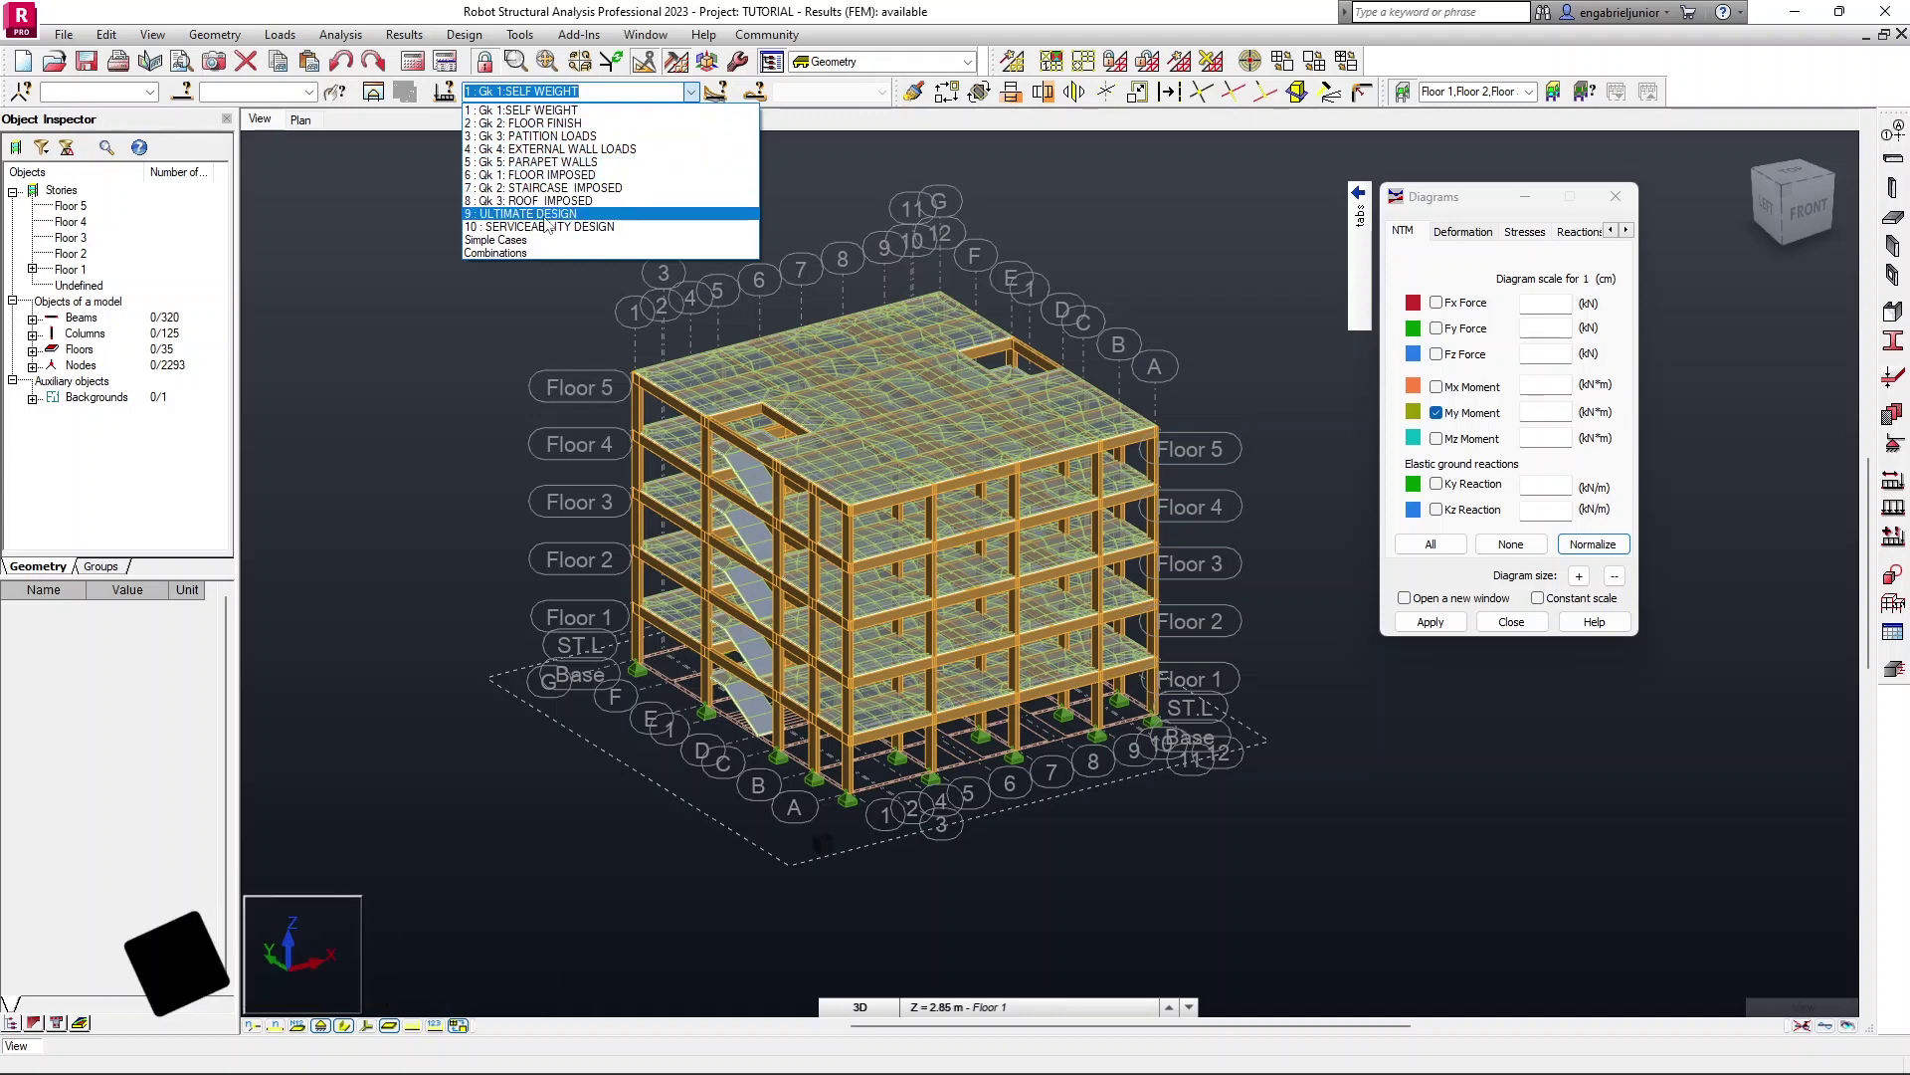
left_click(578, 215)
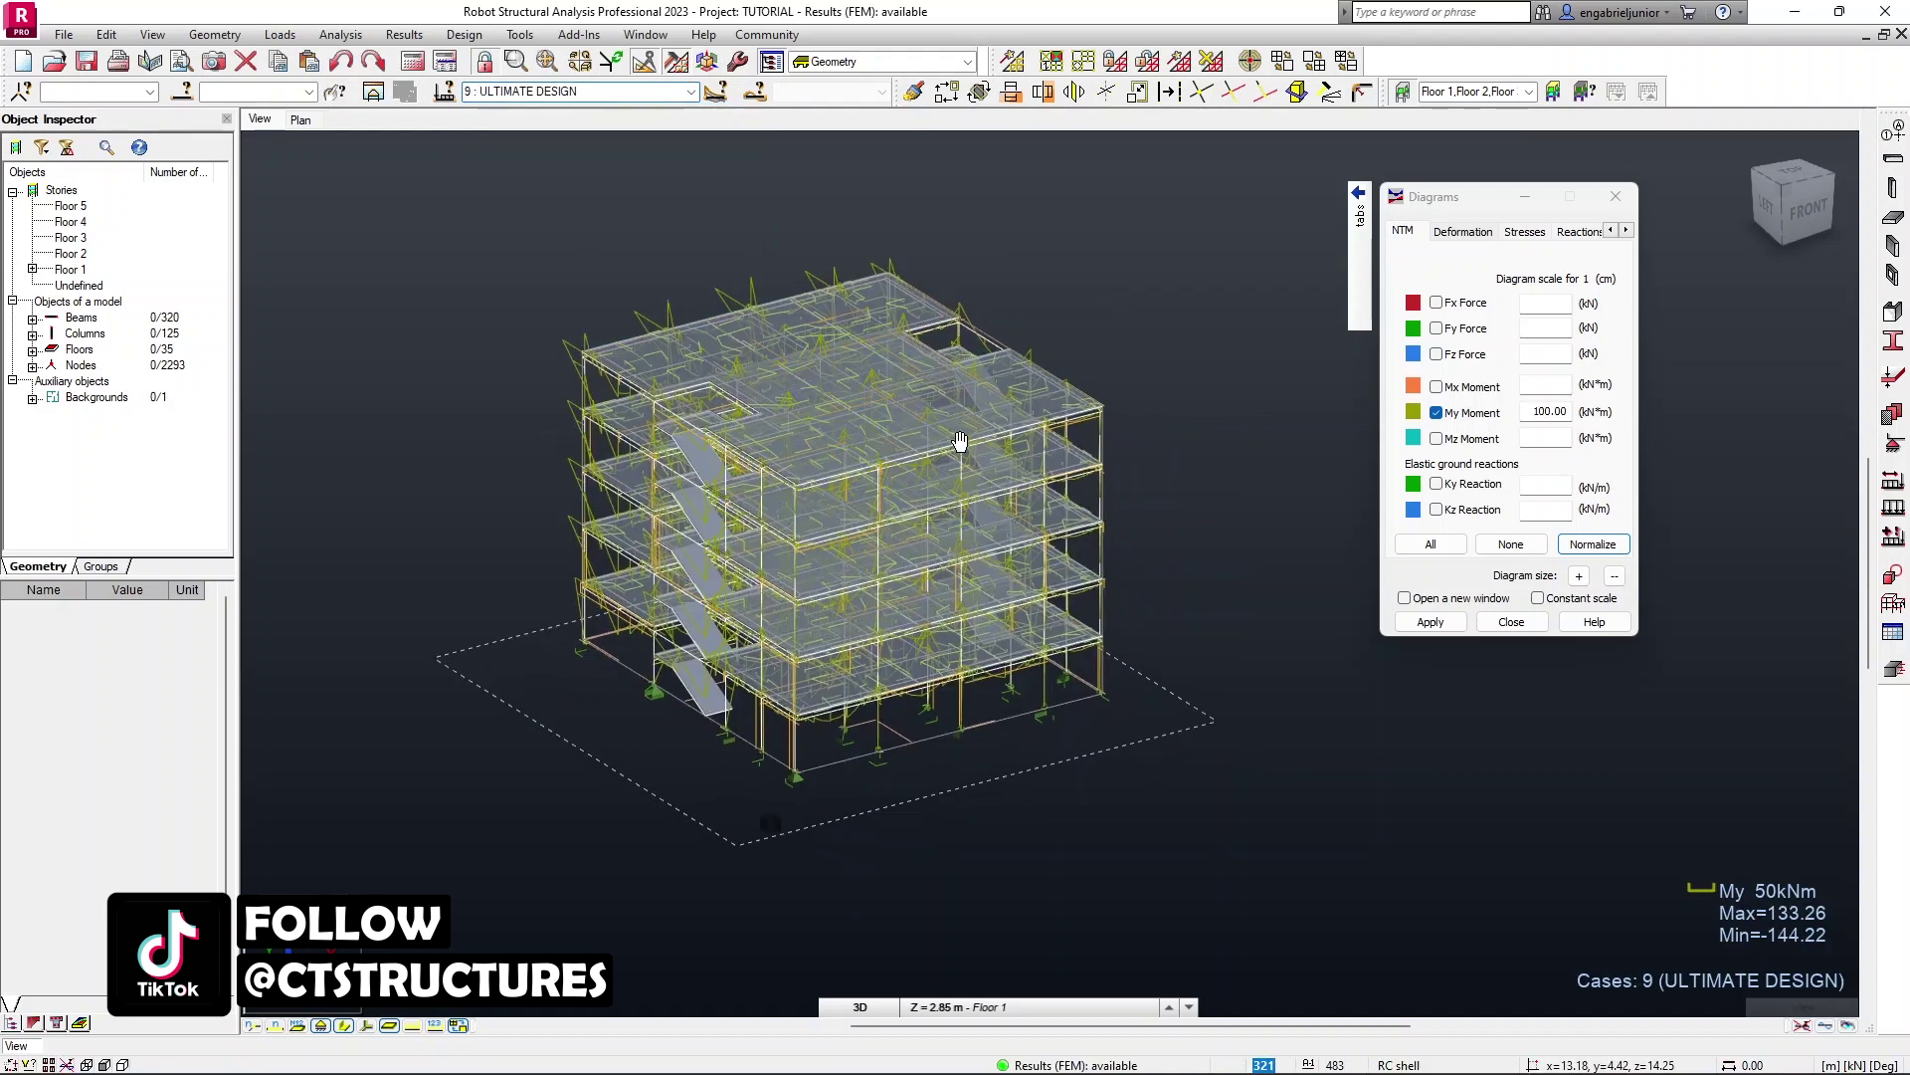
Step: Turn off the section shape display so the beams and columns are drawn as simple lines
scroll(824, 290, "up", 3)
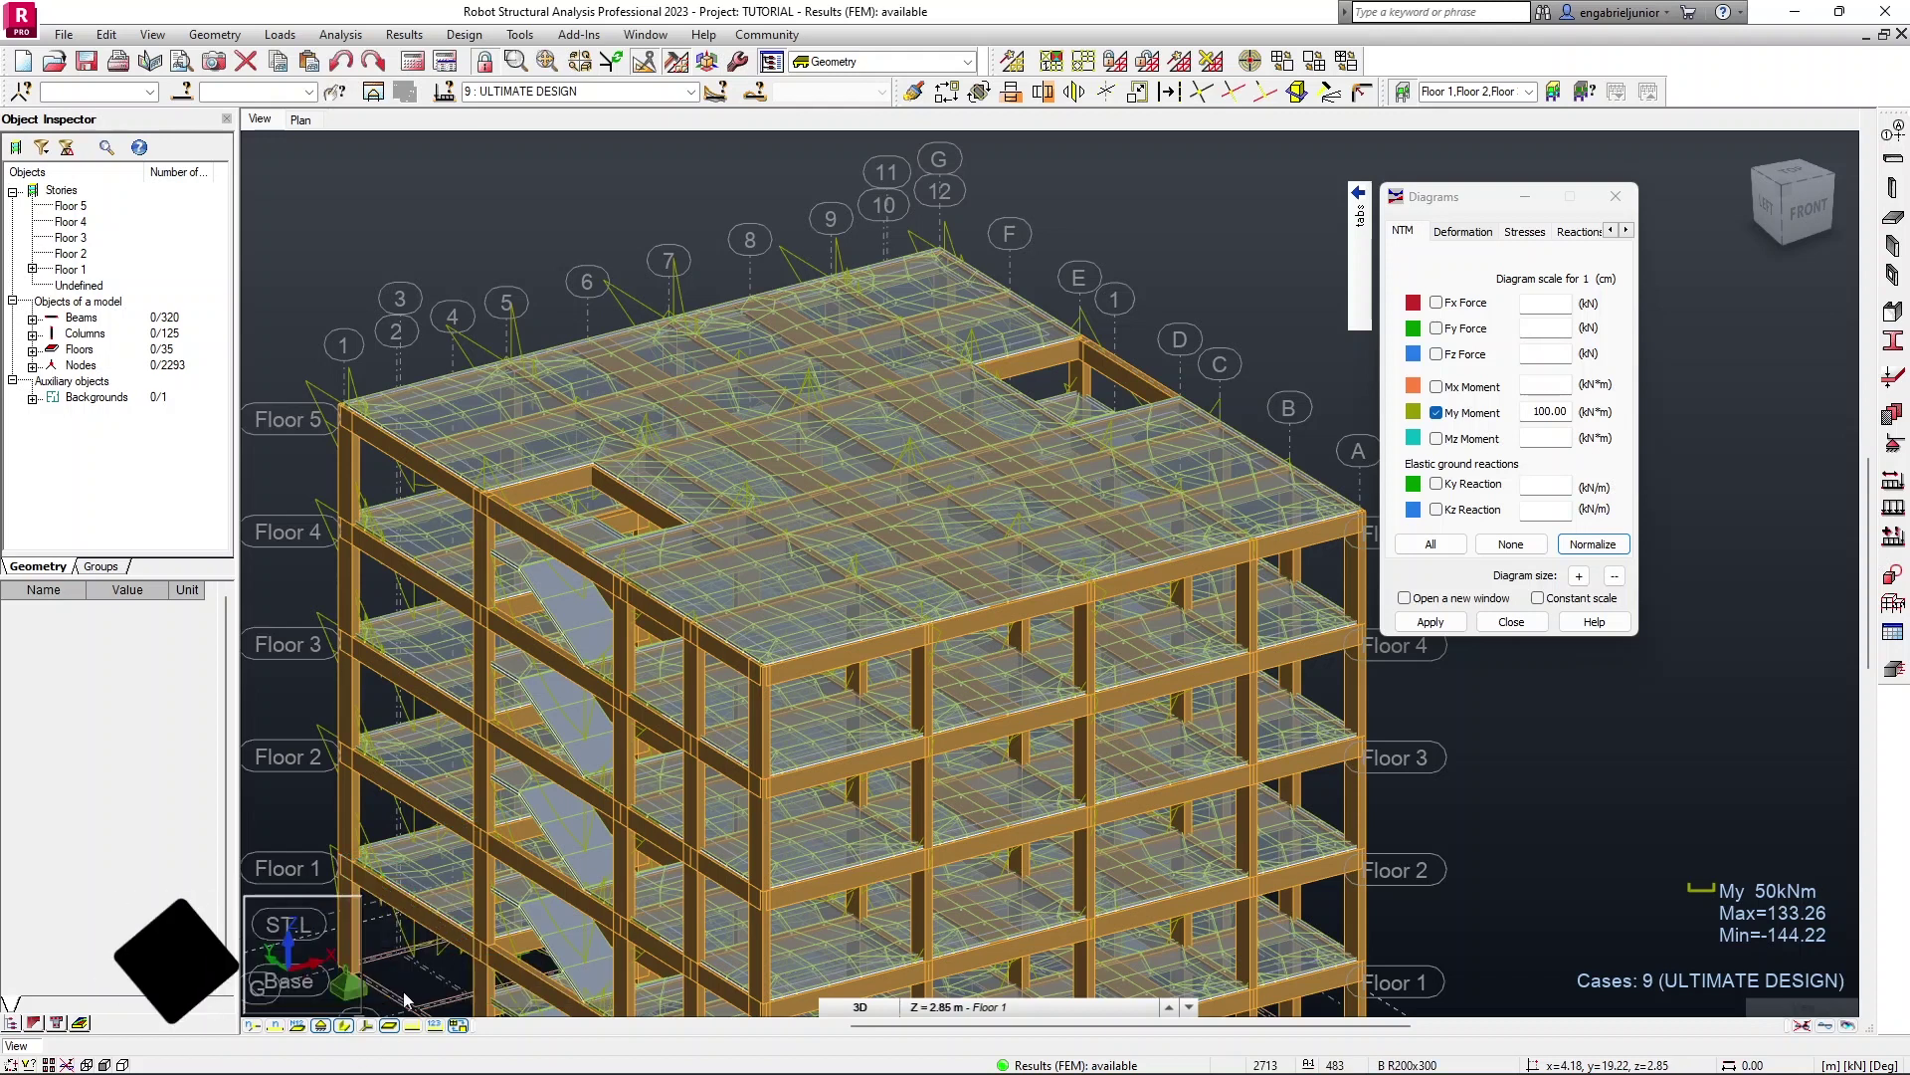
key("ctrl+alt+p")
scroll(802, 599, "down", 4)
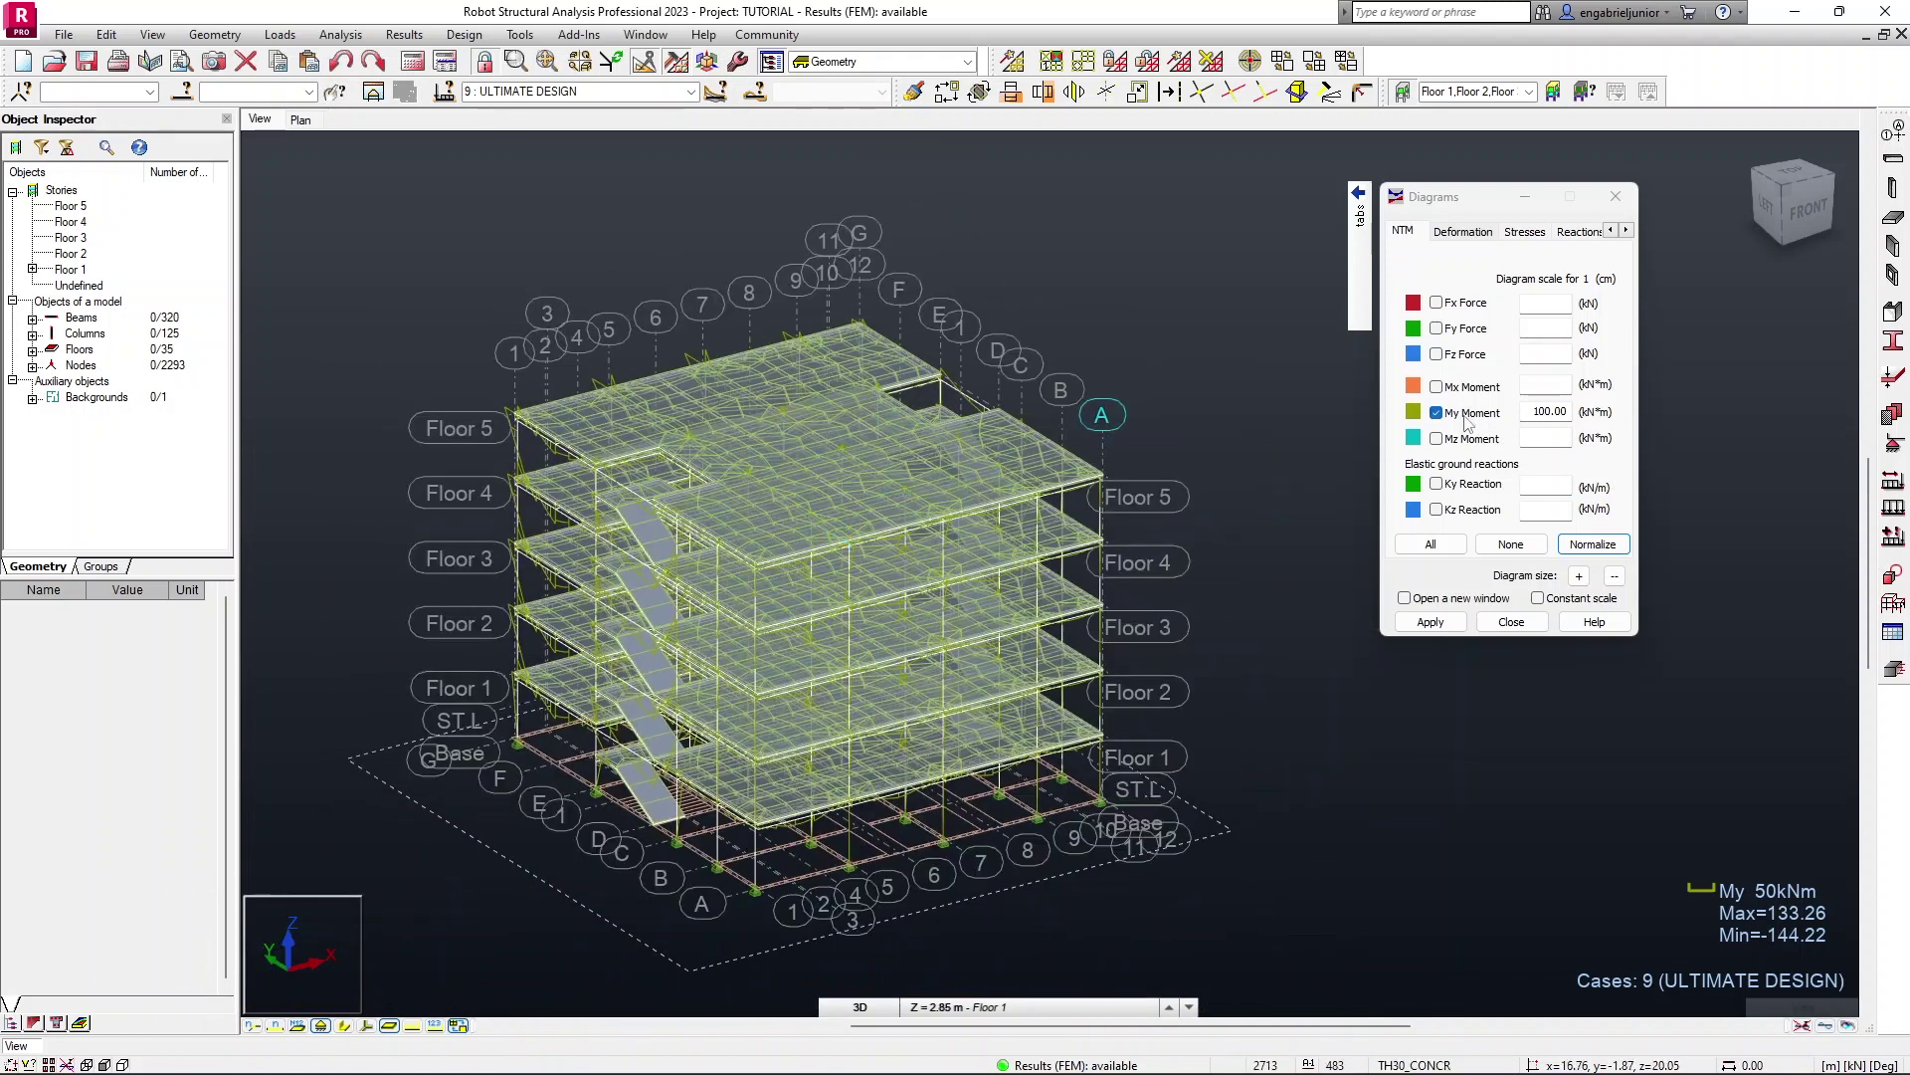
Step: Set the diagram parameters to labels, differentiated positive and negative values, and filled, and apply them to the My diagrams
mouse_move(1360, 258)
left_click(1333, 364)
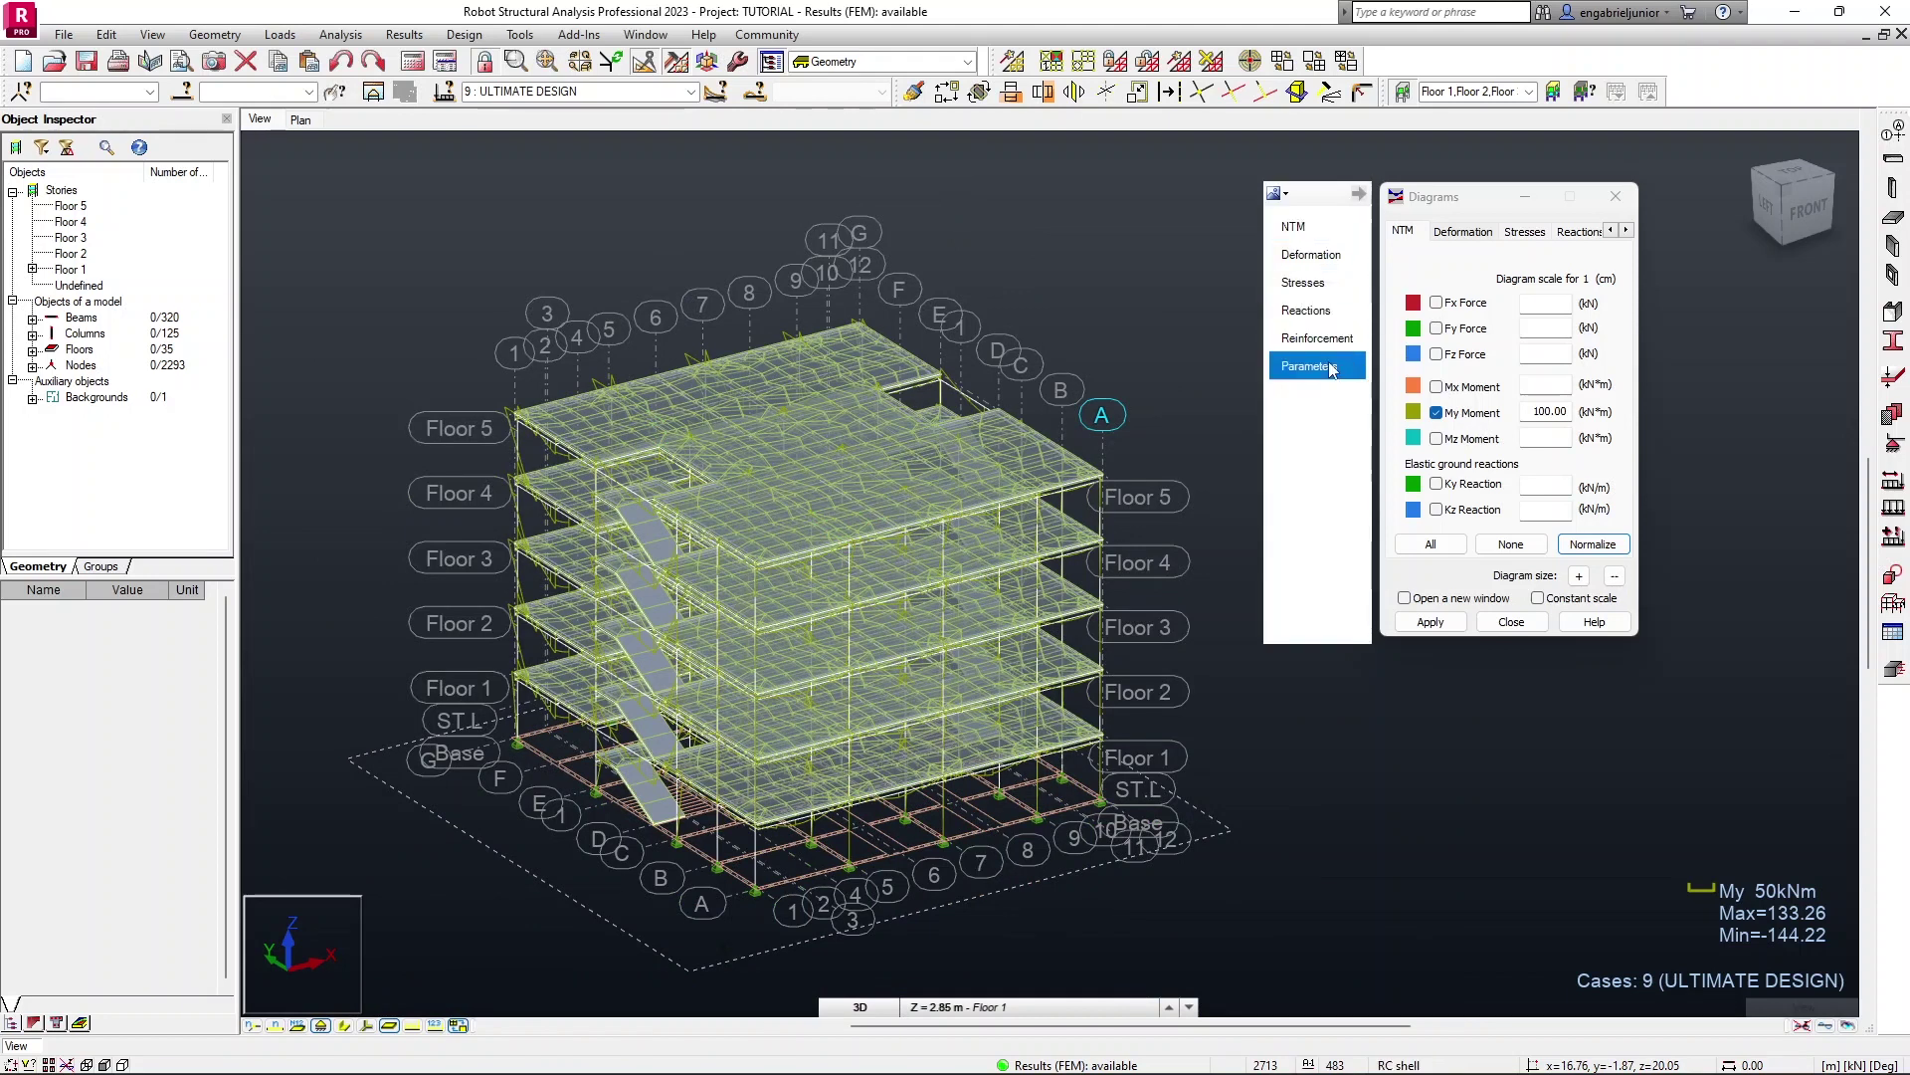
left_click(1476, 324)
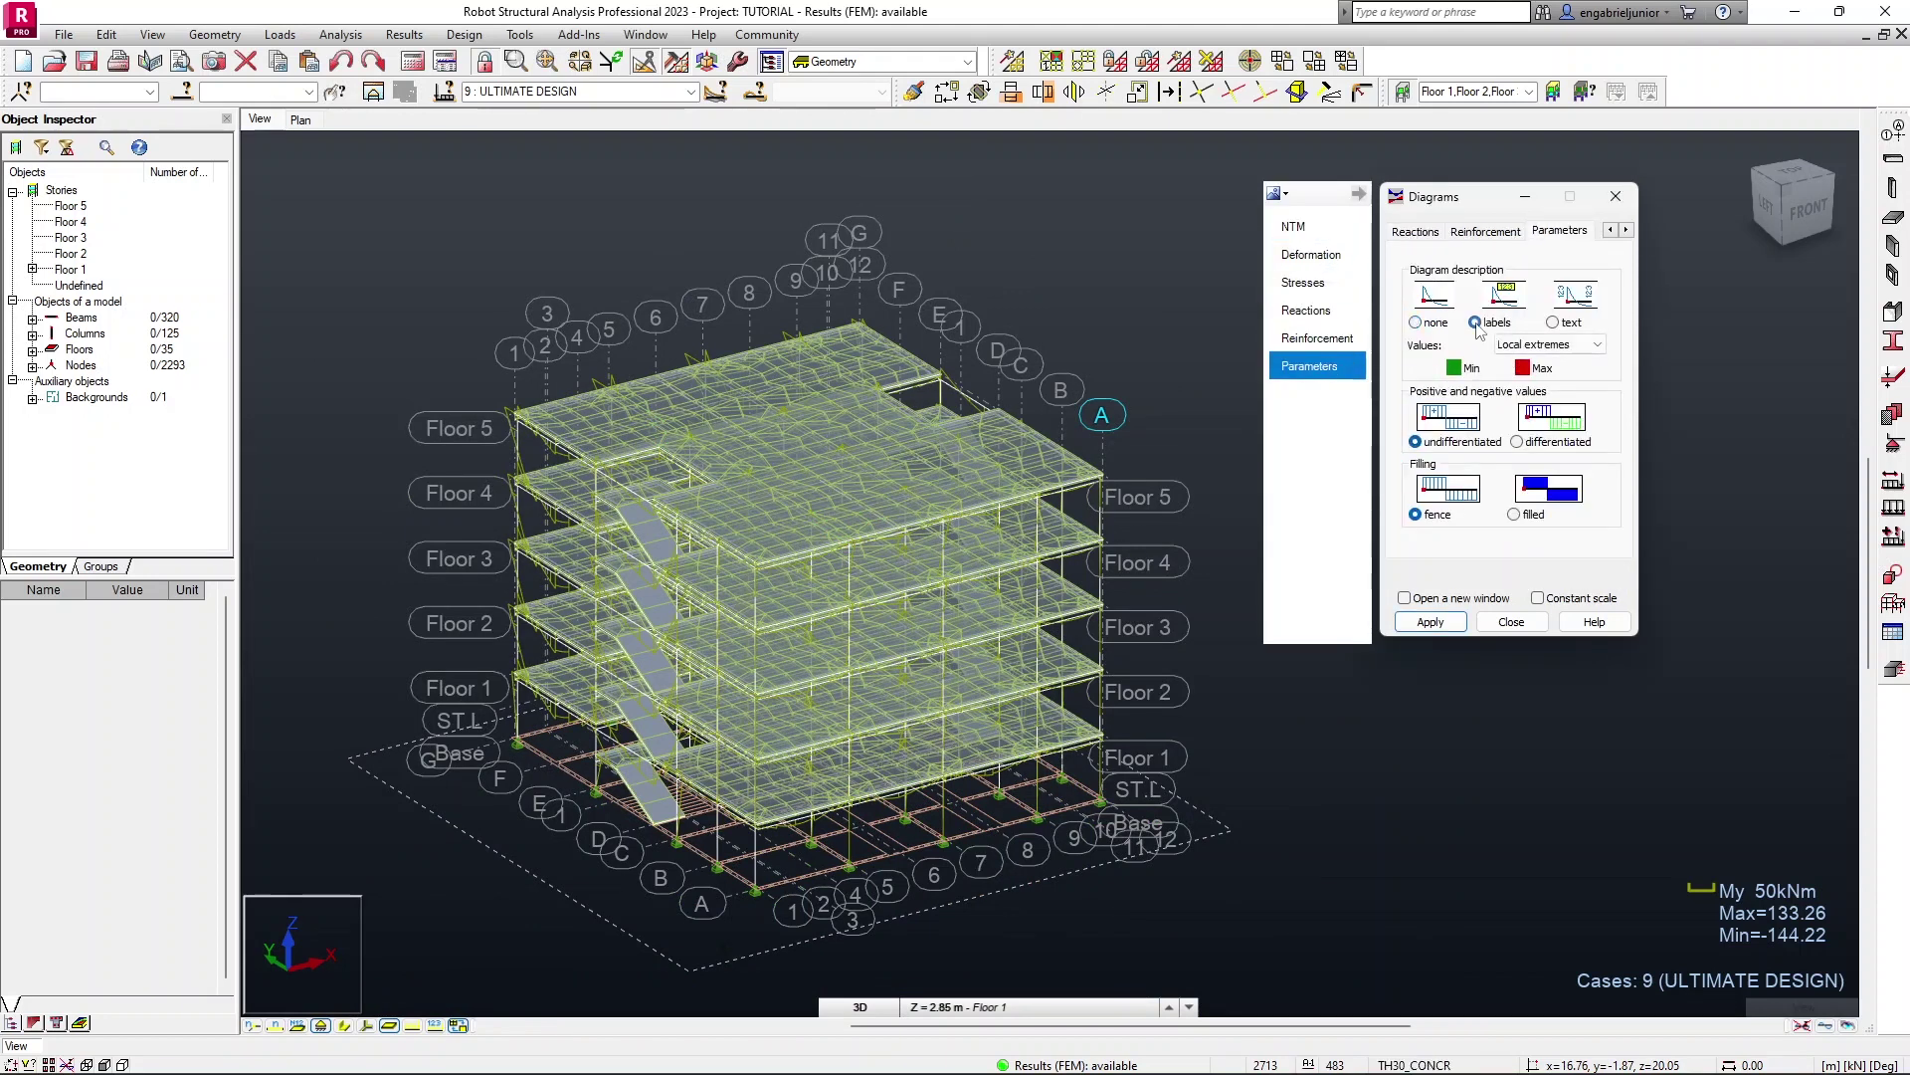
left_click(1517, 441)
left_click(1513, 514)
left_click(1425, 623)
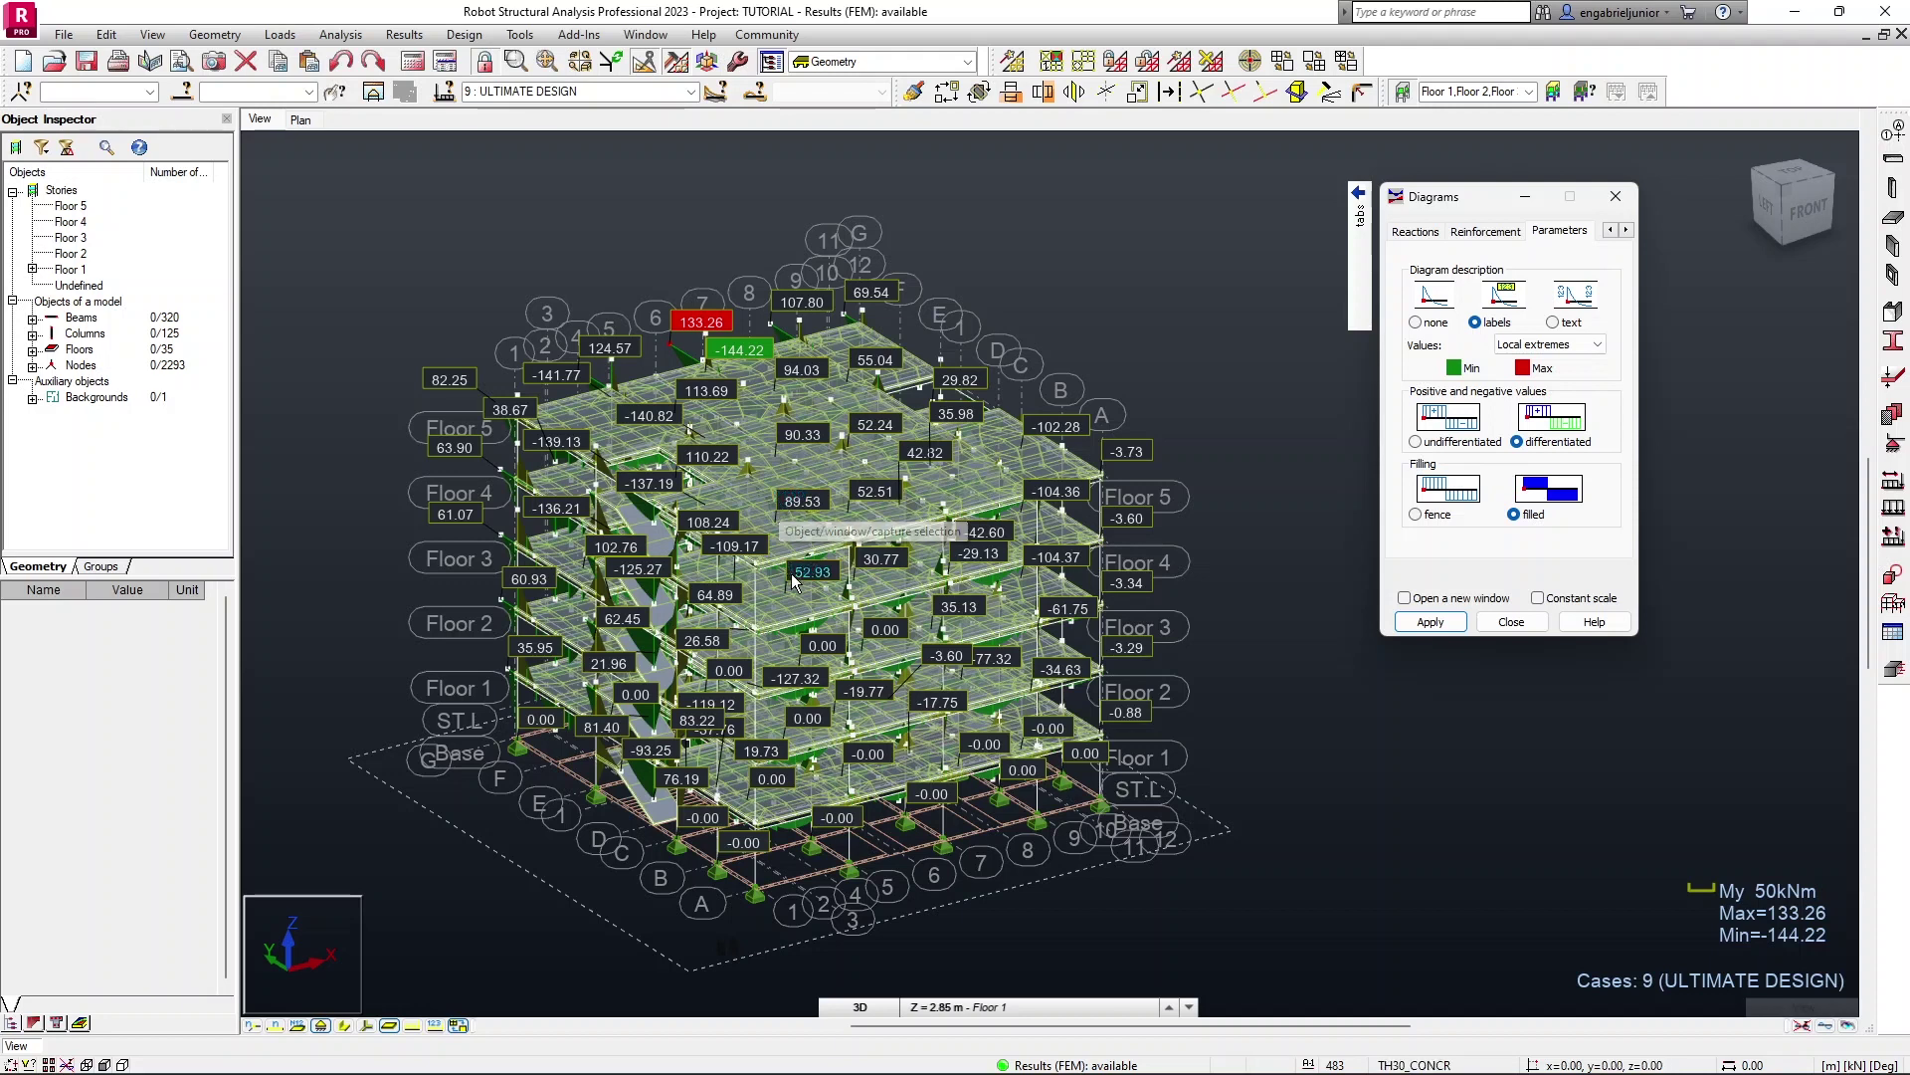
Step: Remove the My moment diagrams from the full building model
left_click(1355, 232)
left_click(1436, 412)
left_click(1430, 622)
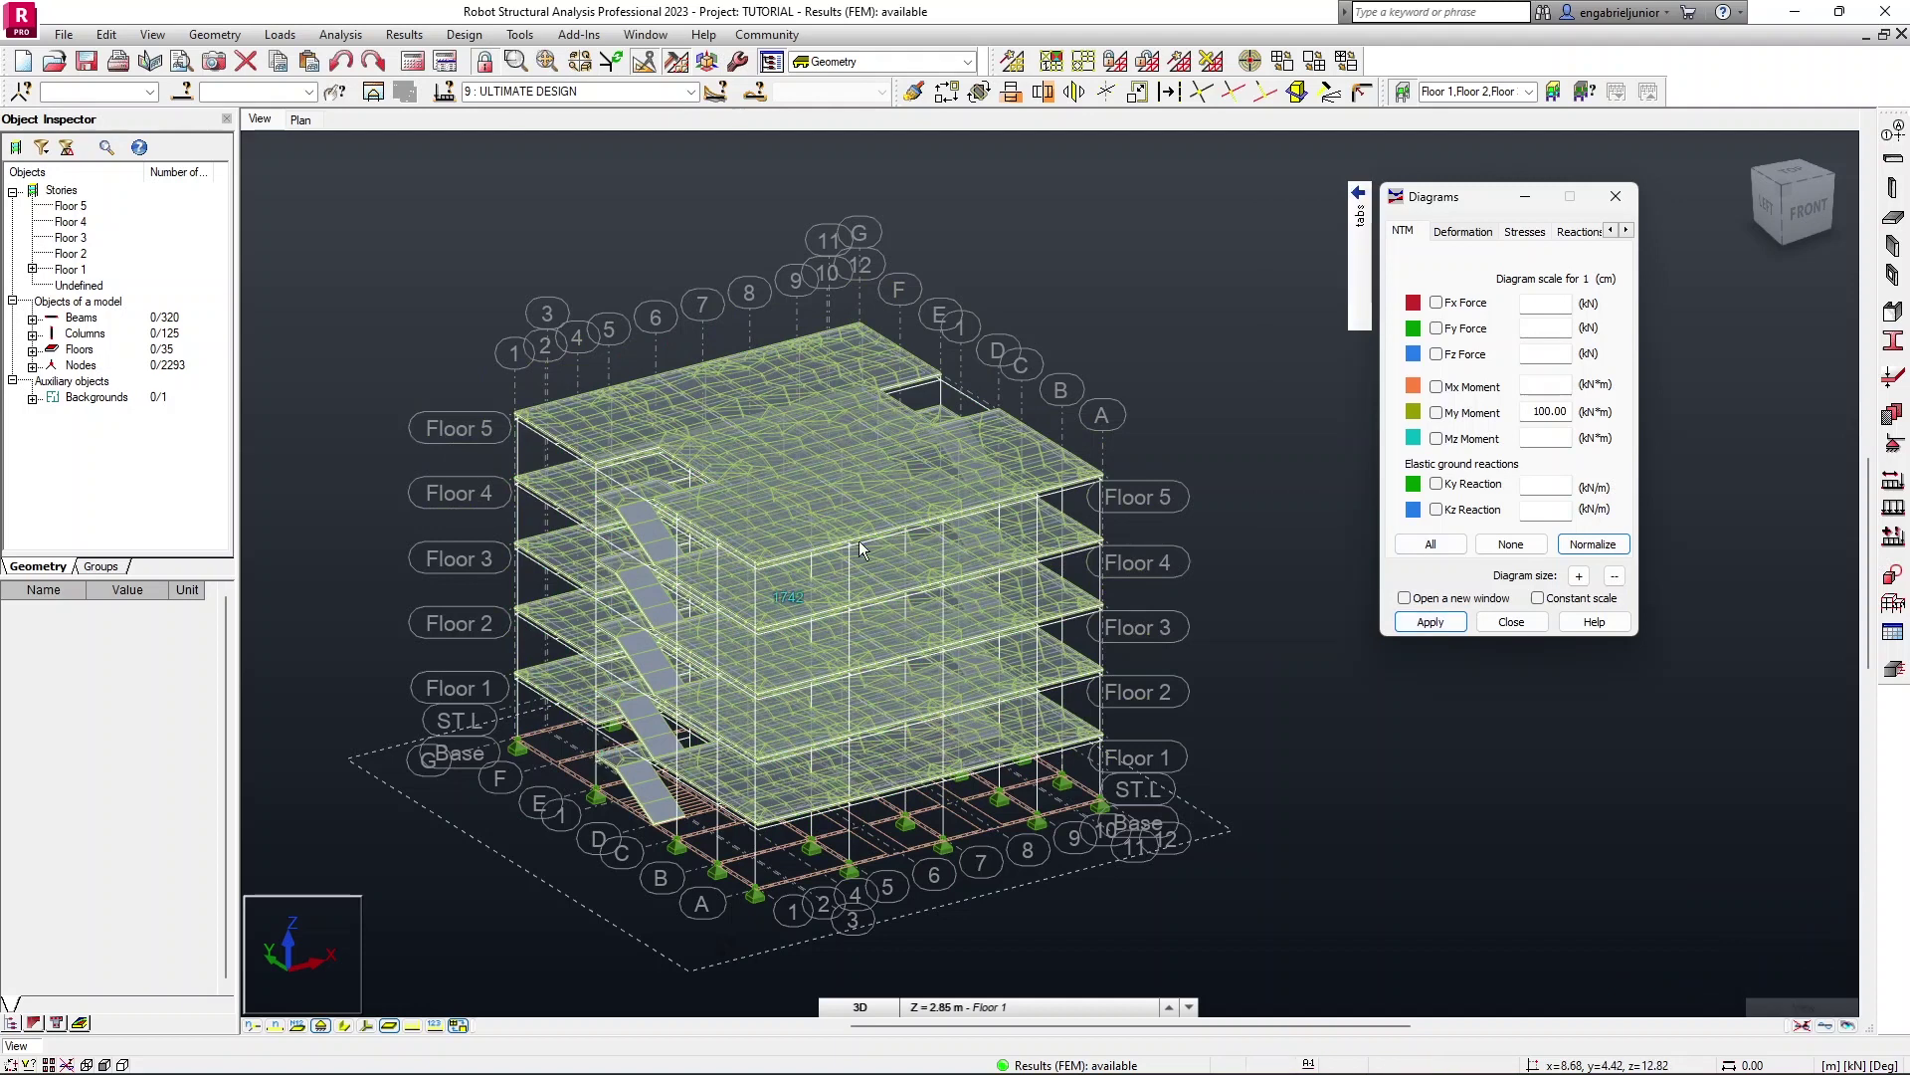
middle_click_drag(869, 508, 824, 445)
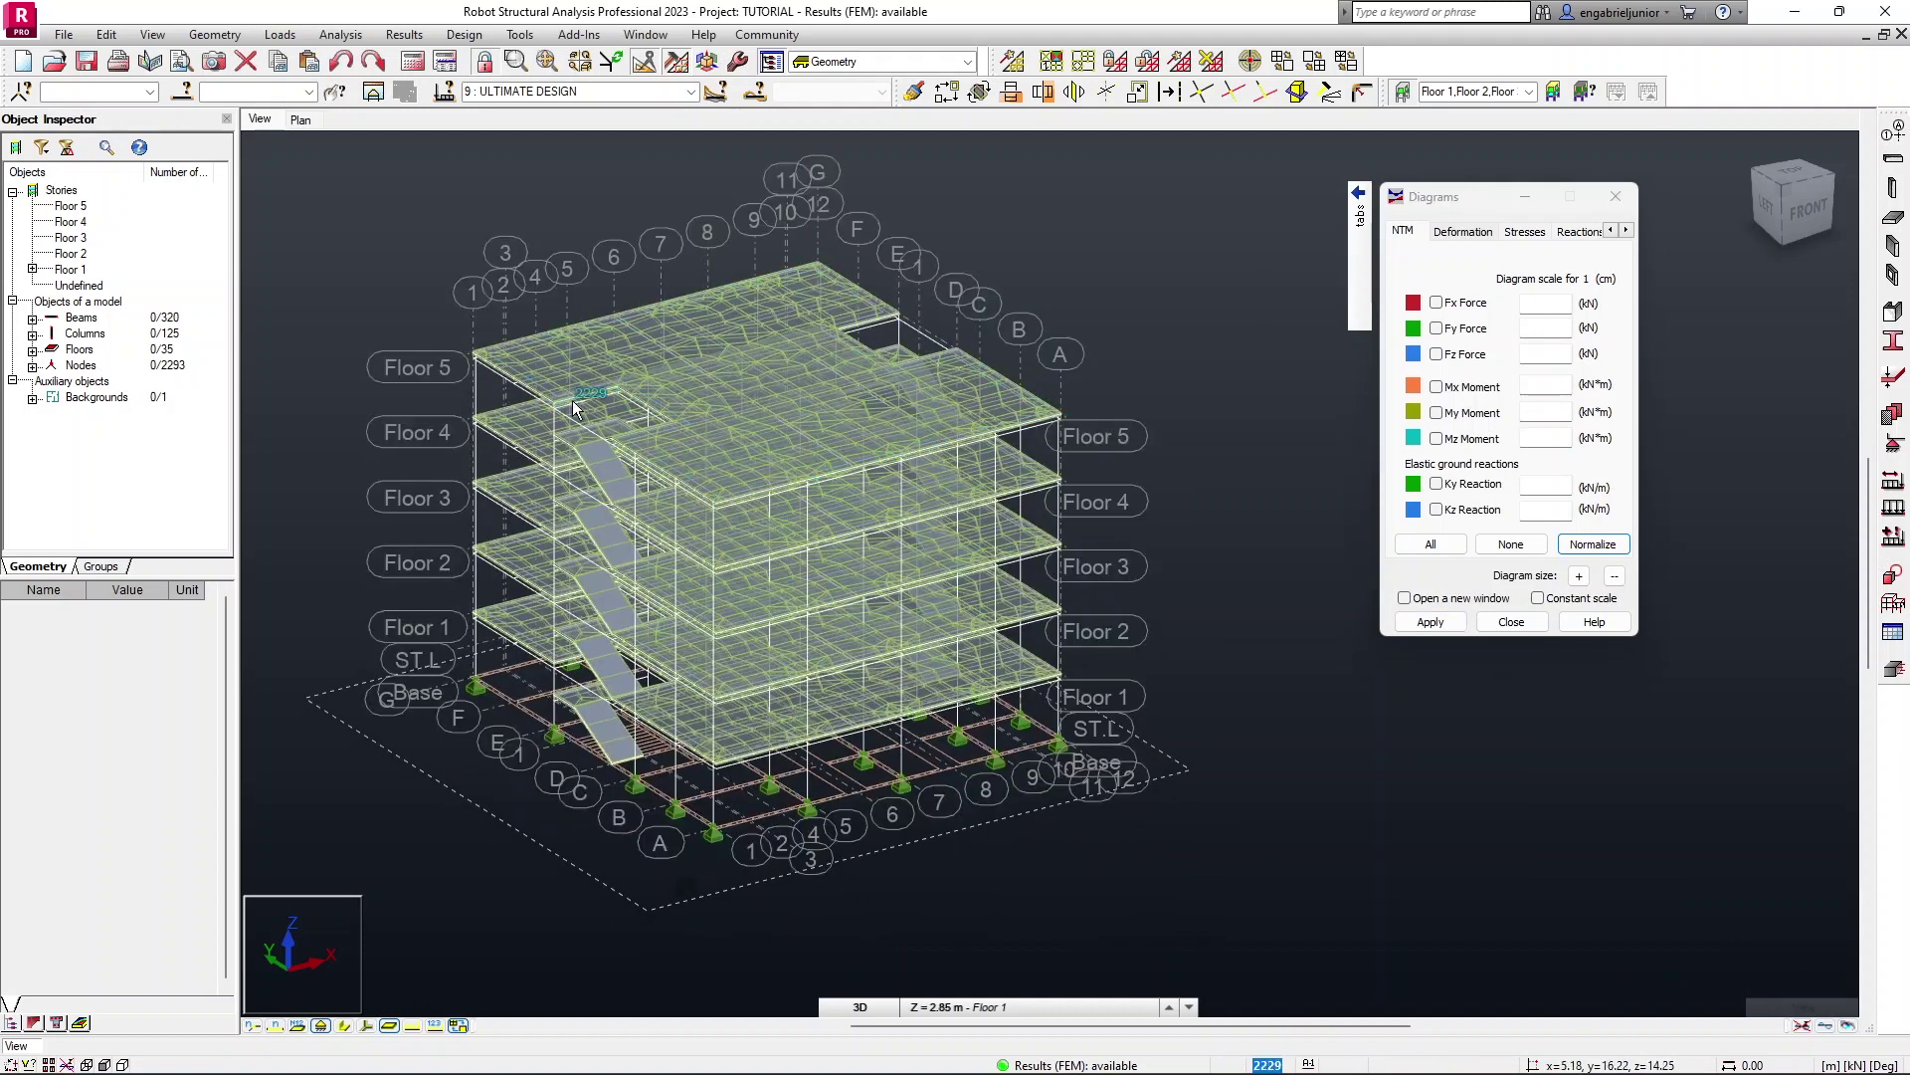
Step: Select all members of the EXTERIOR COLUMNS group
left_click(183, 93)
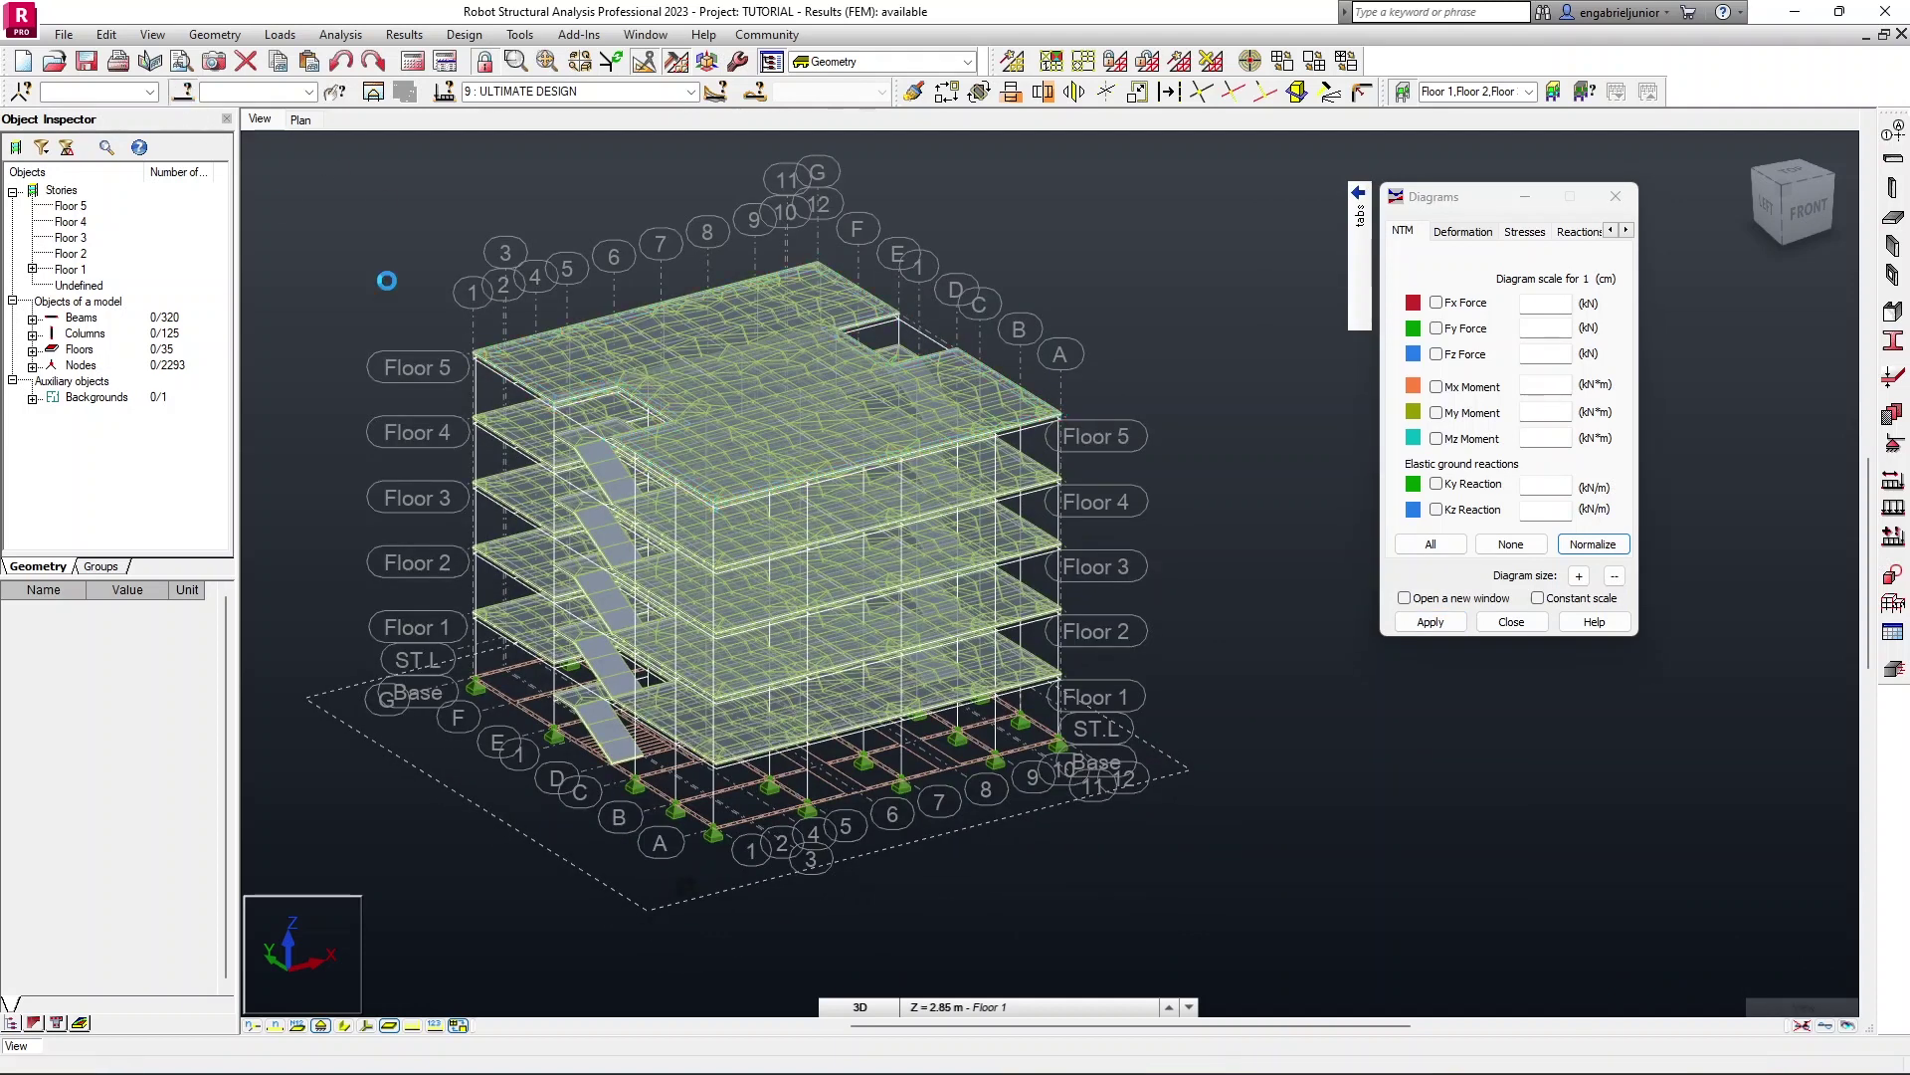
left_click_drag(1390, 207, 810, 198)
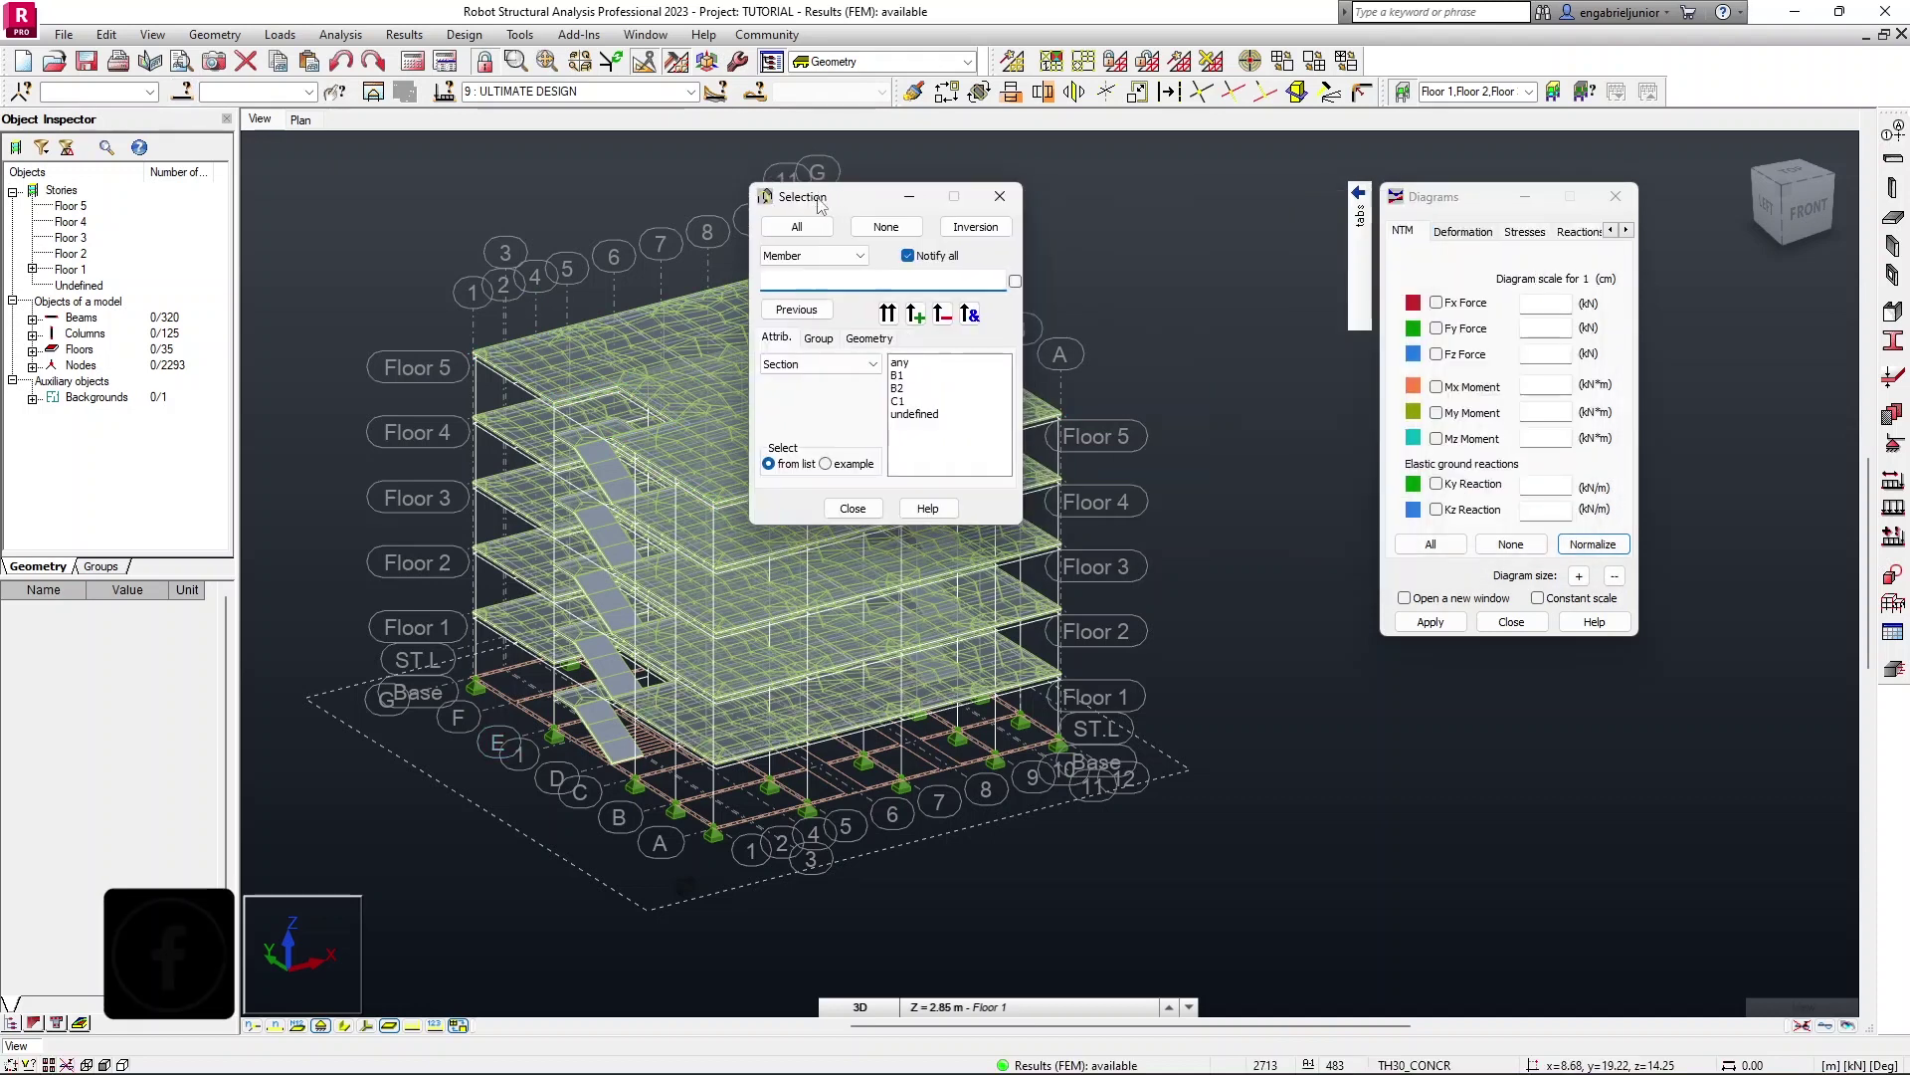
left_click(820, 339)
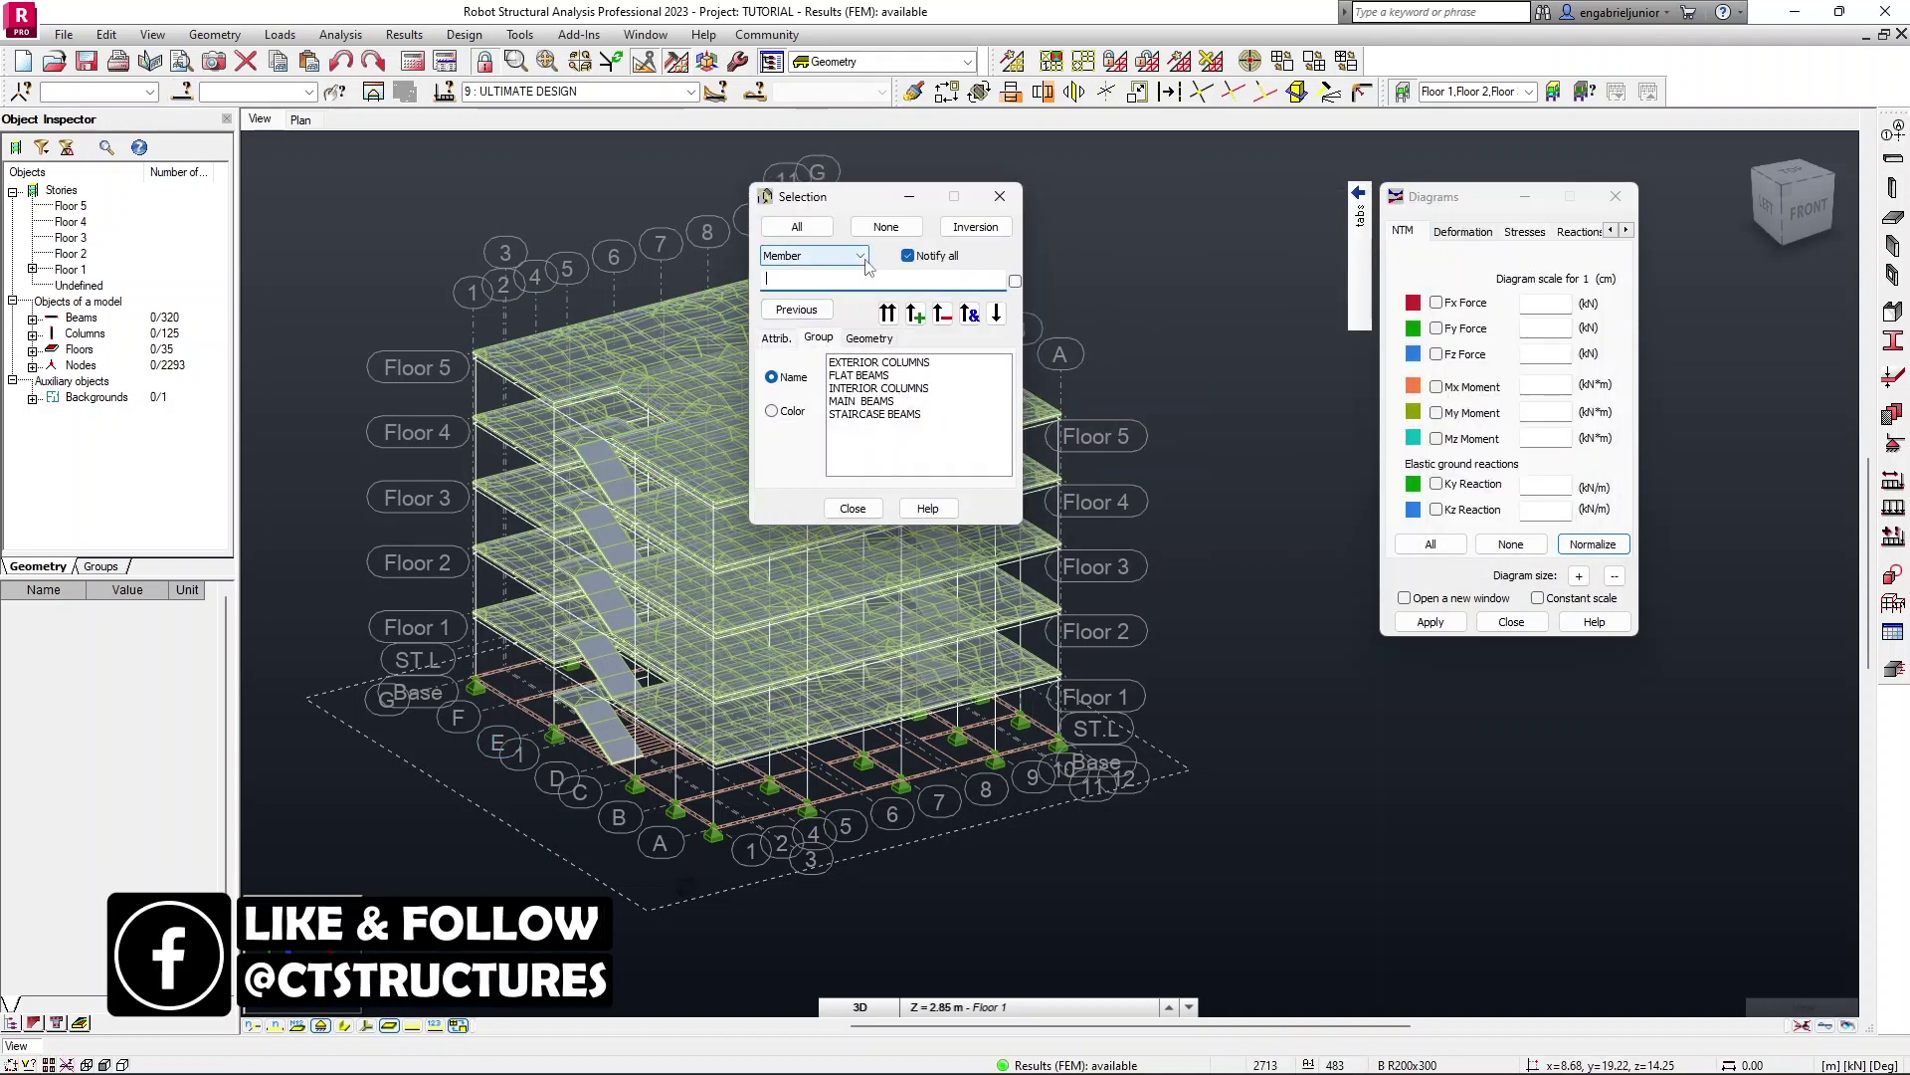
left_click(867, 363)
left_click(887, 315)
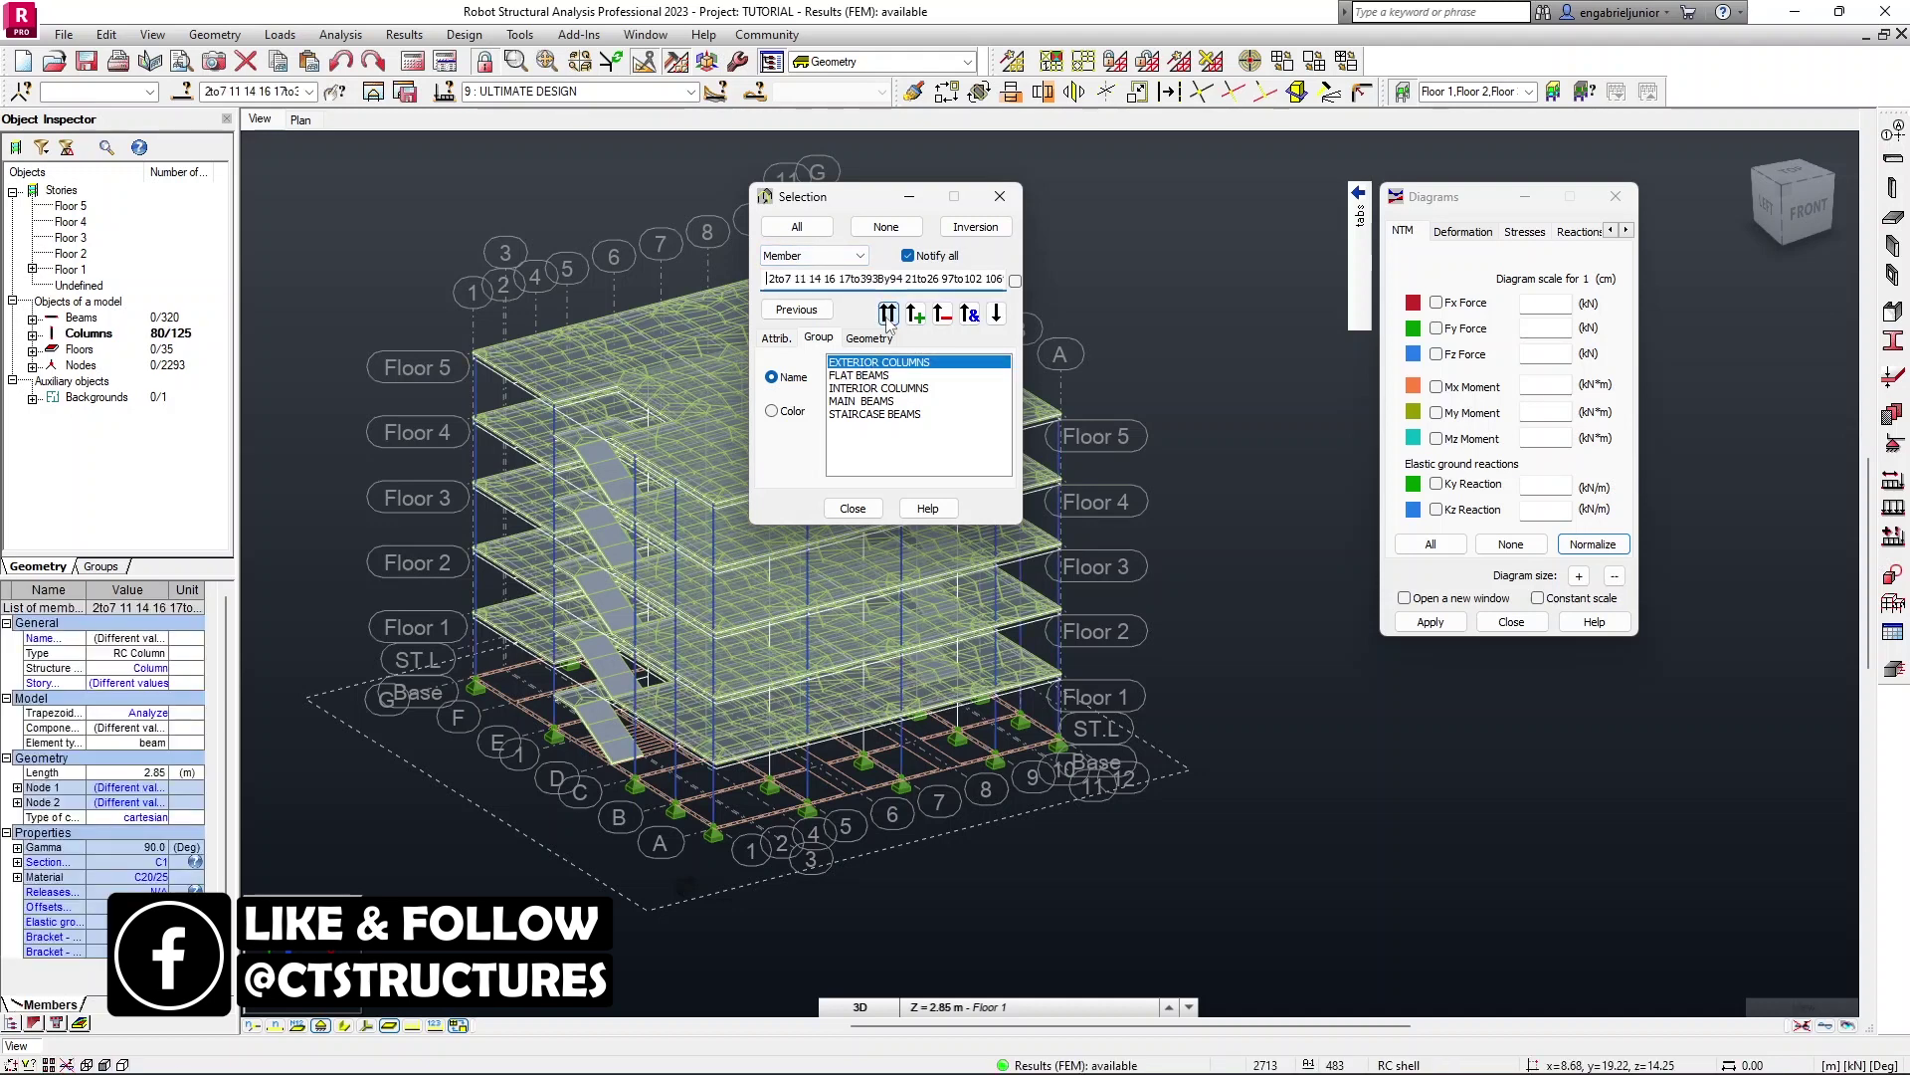
Step: Isolate the selected exterior columns for editing in a new window and close the member selection dialog
left_click(374, 92)
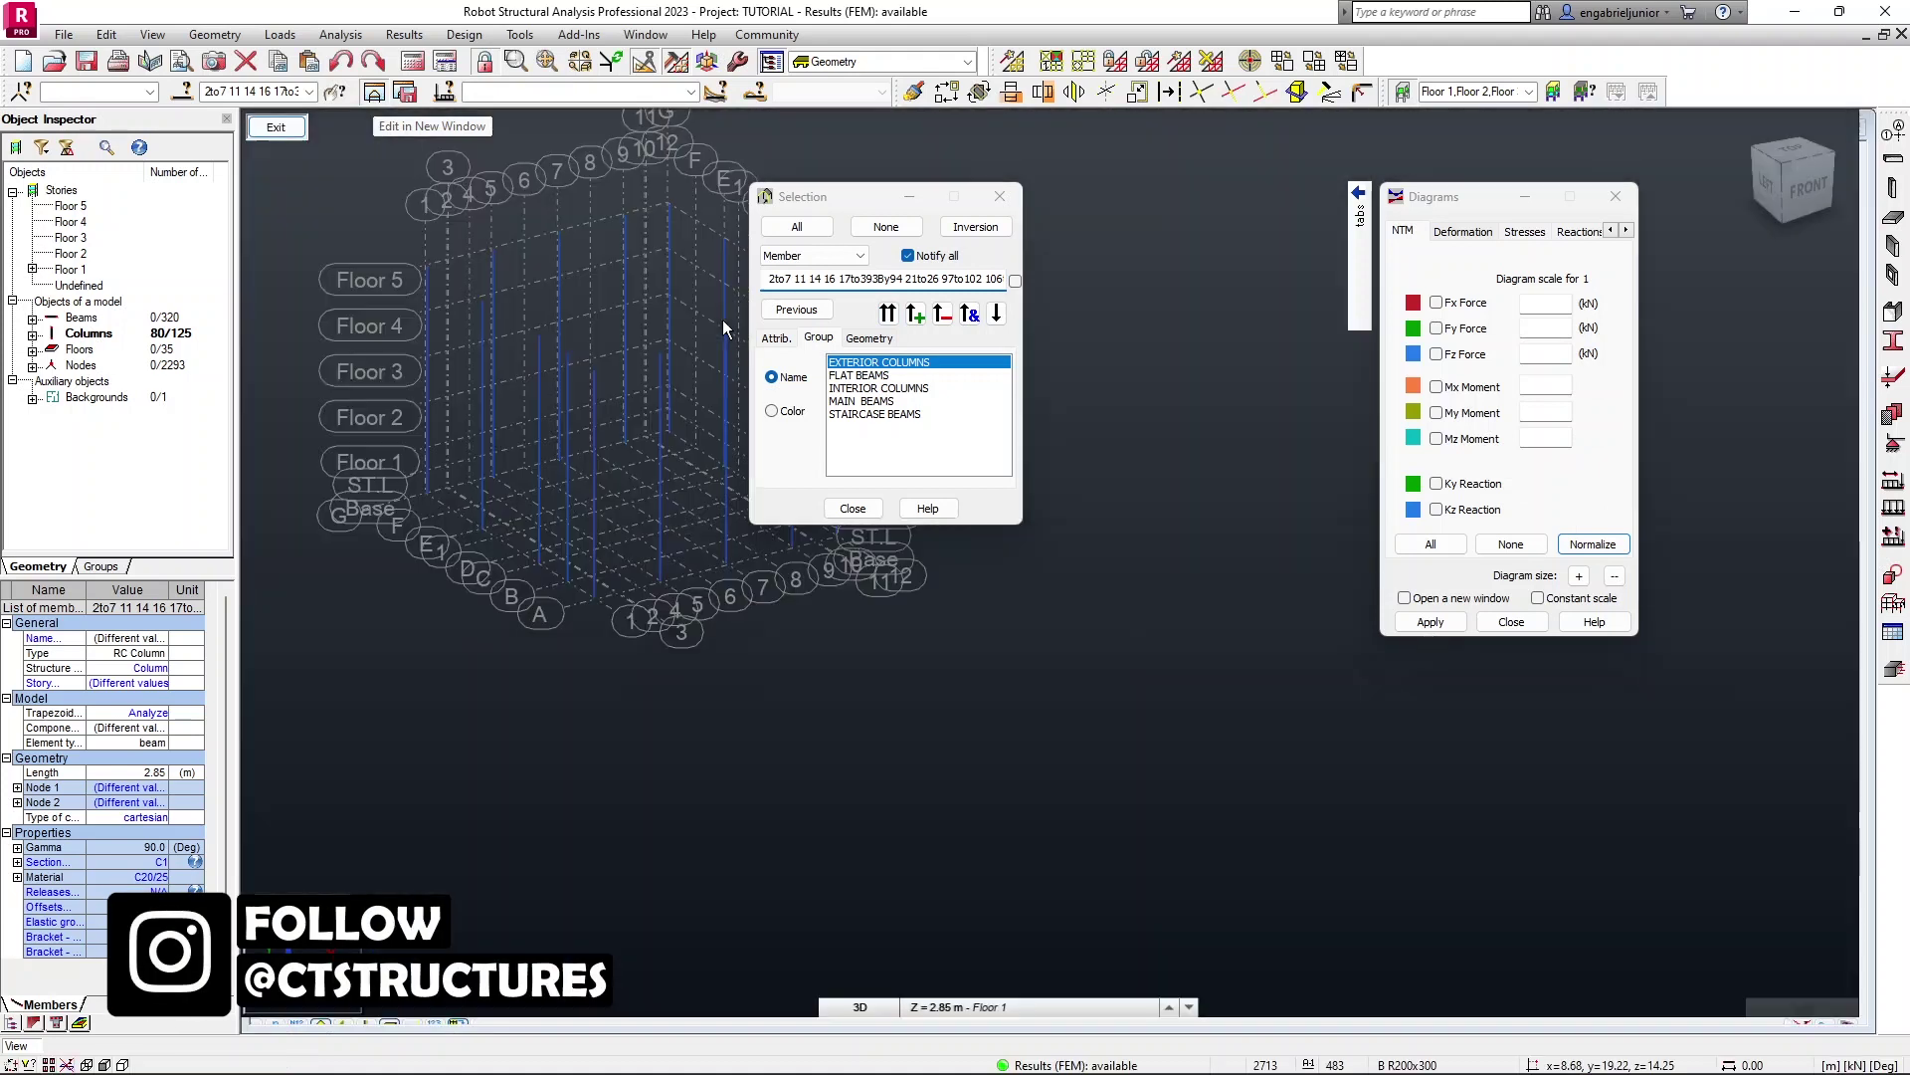
left_click_drag(862, 196, 1103, 358)
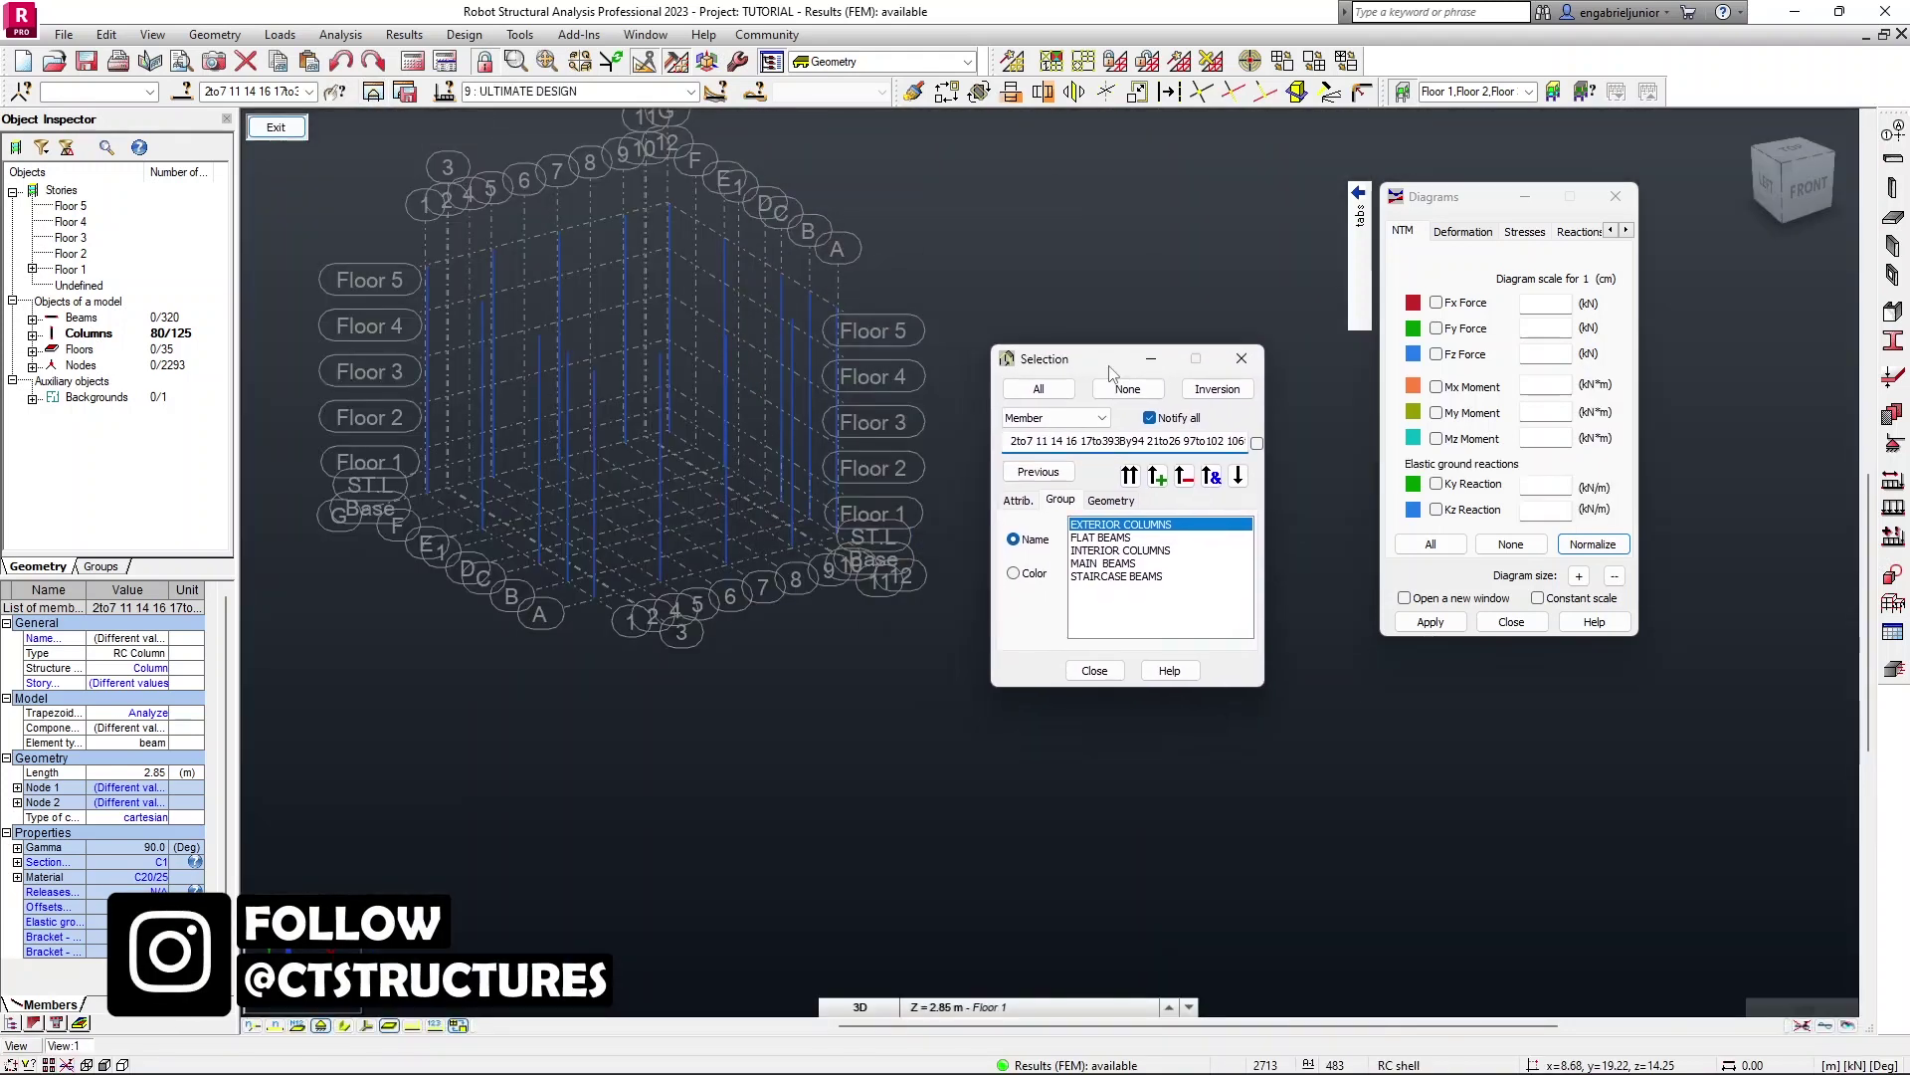
left_click(1241, 358)
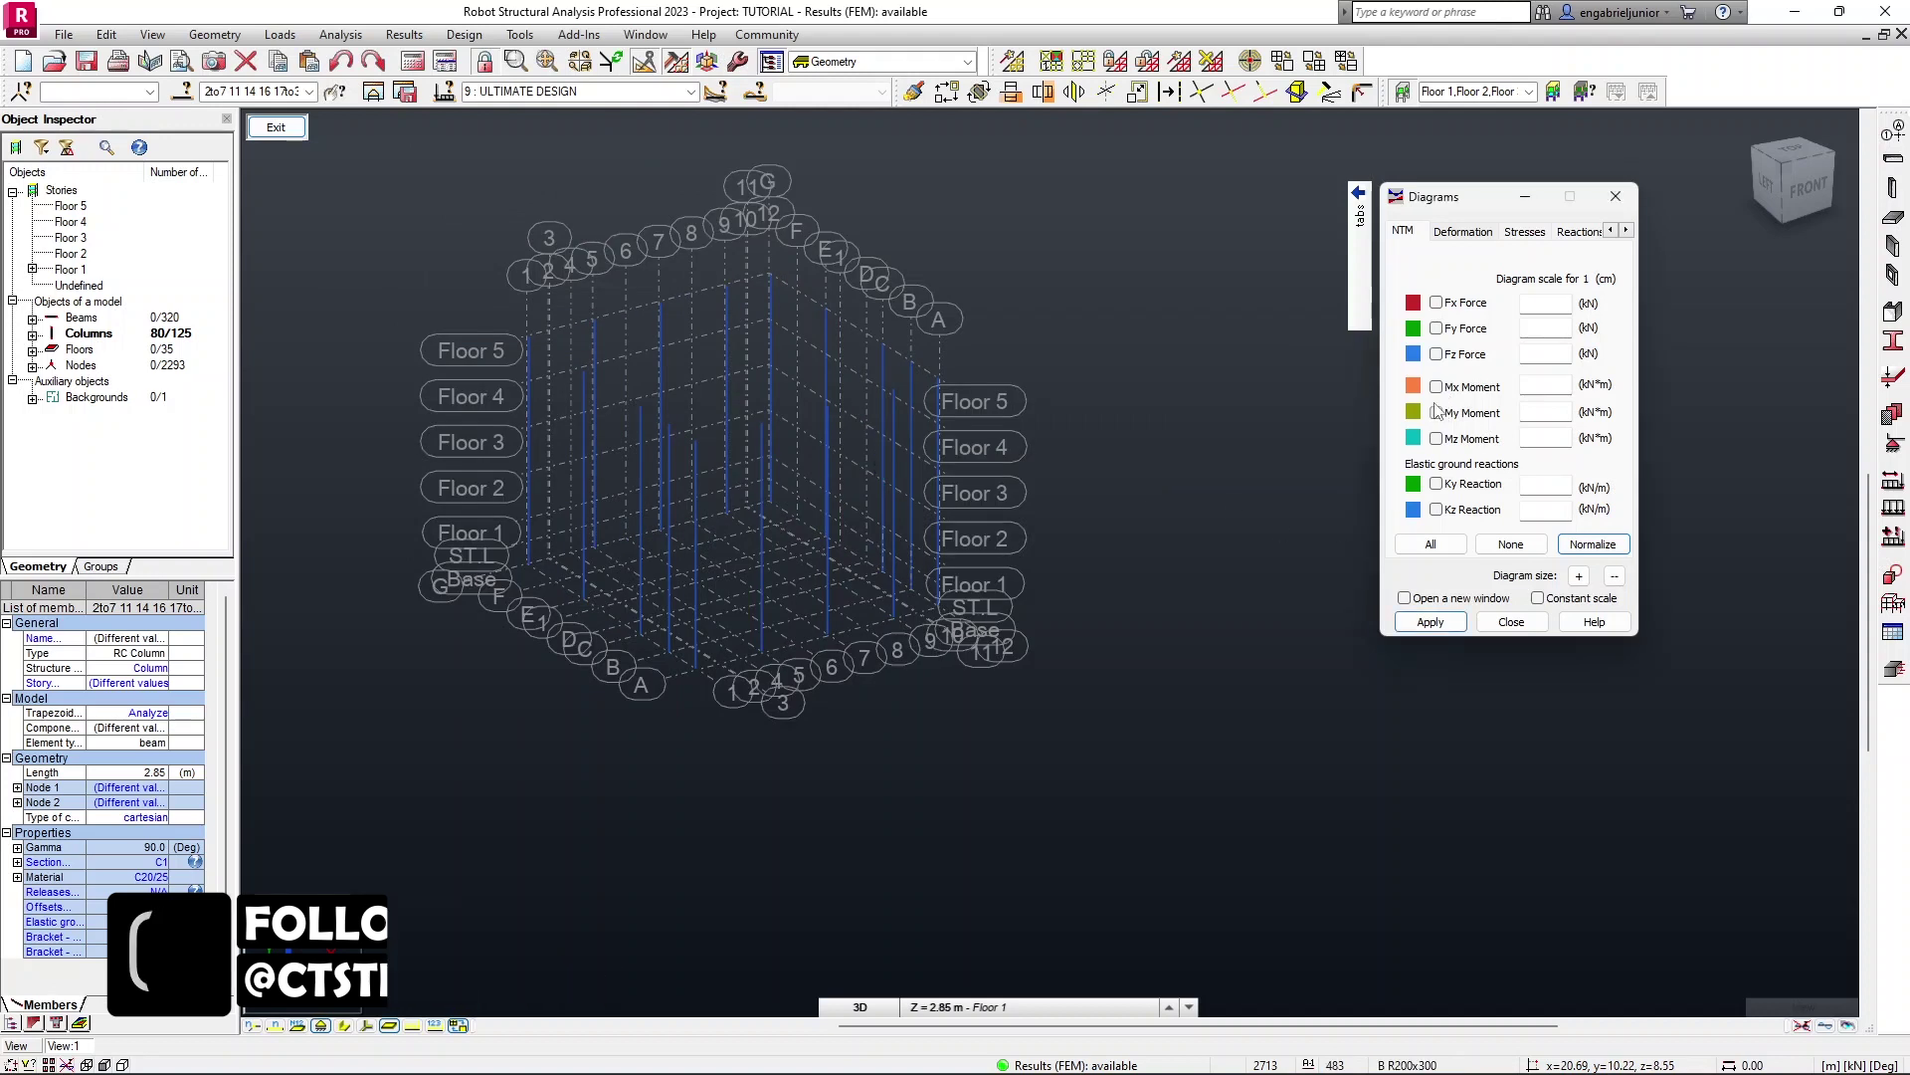
Step: Display the labelled, filled My moment diagrams on the isolated exterior columns and examine them from another side
mouse_move(1359, 229)
left_click(1311, 366)
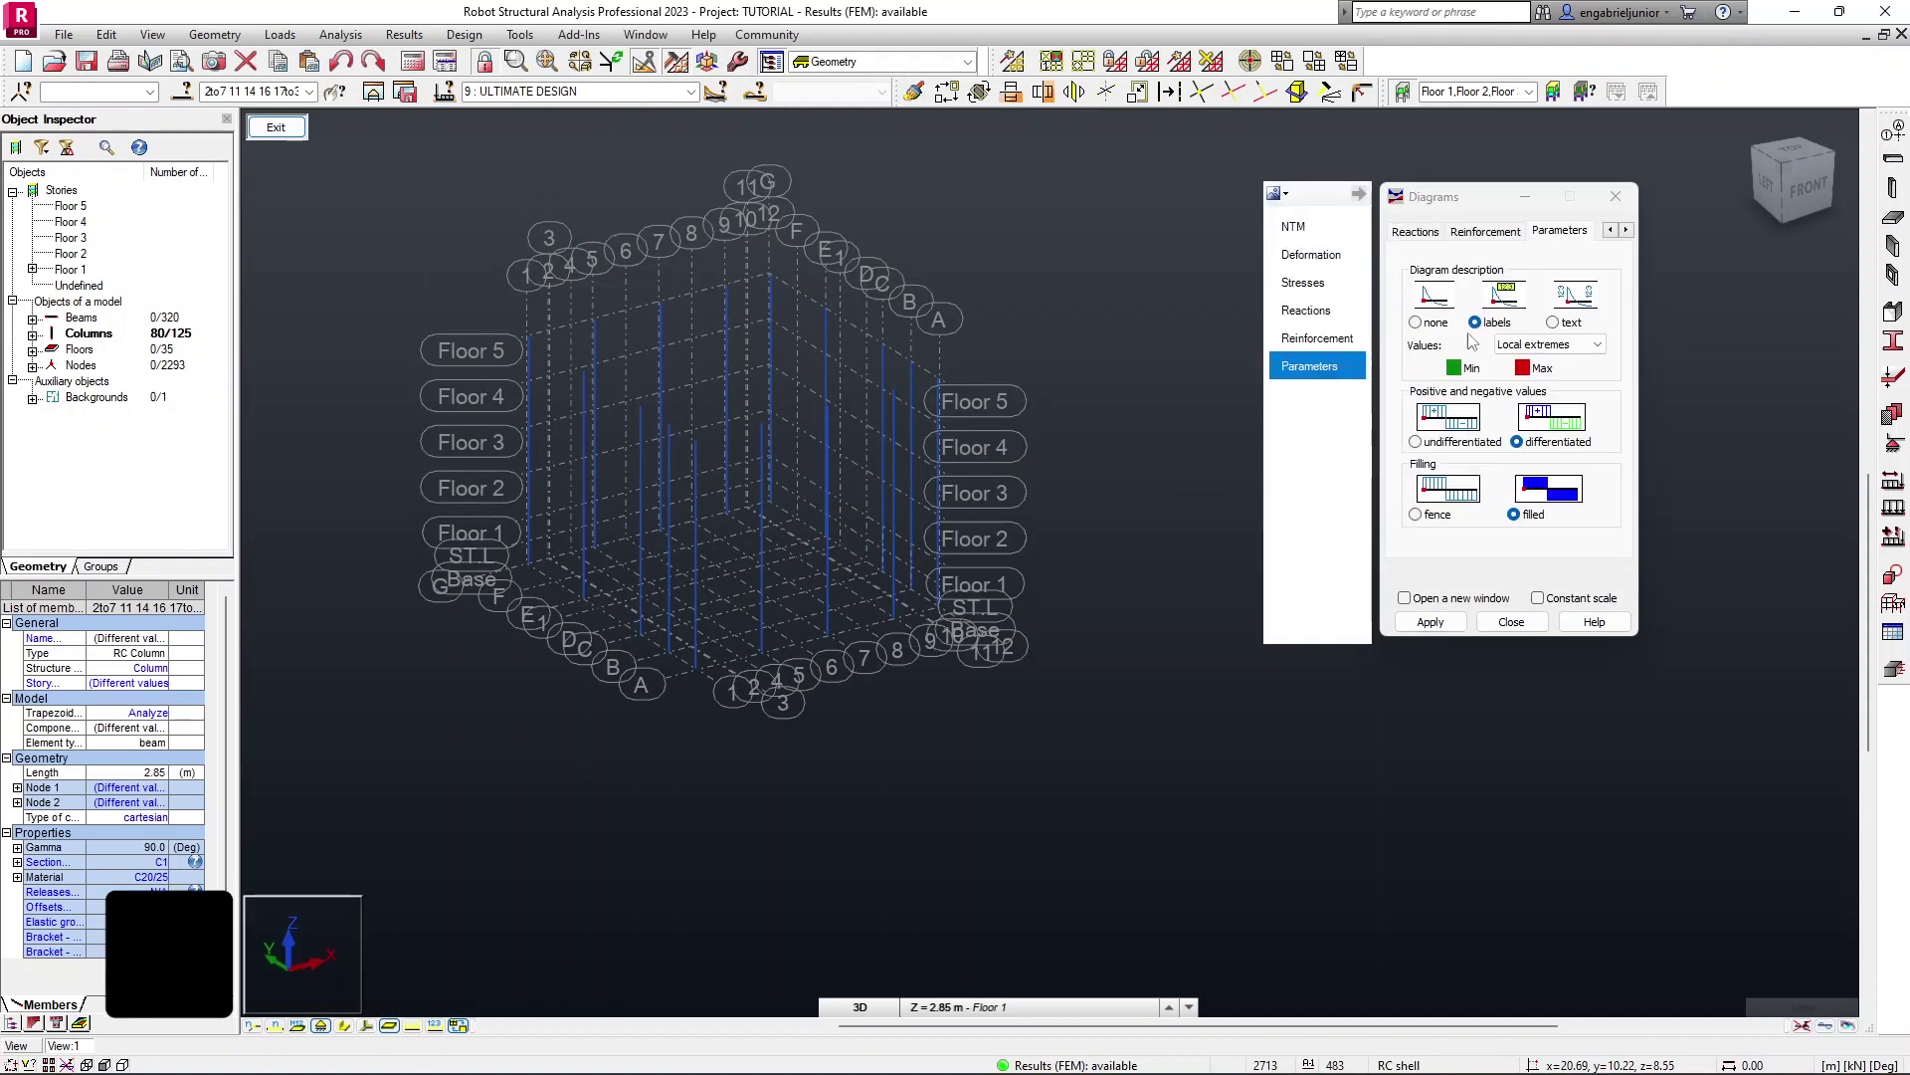
left_click(1462, 623)
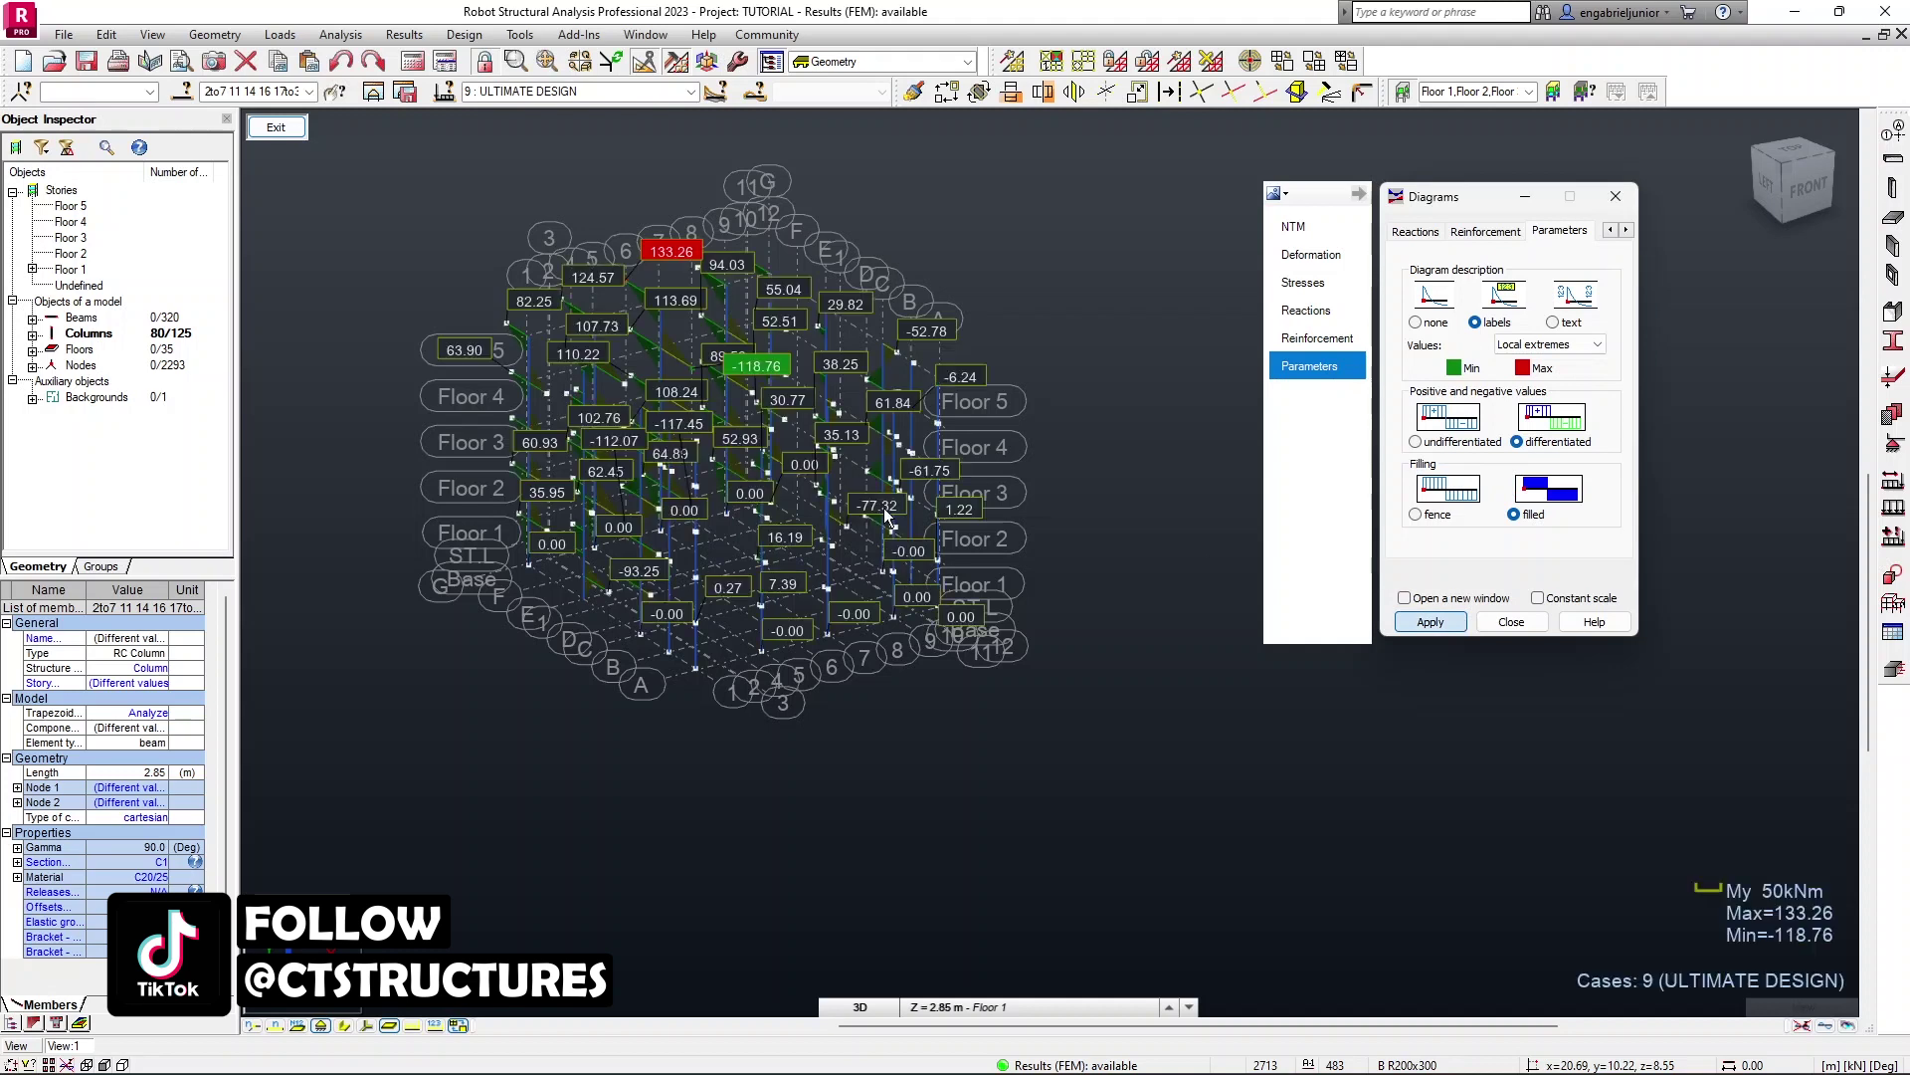
scroll(706, 357, "up", 4)
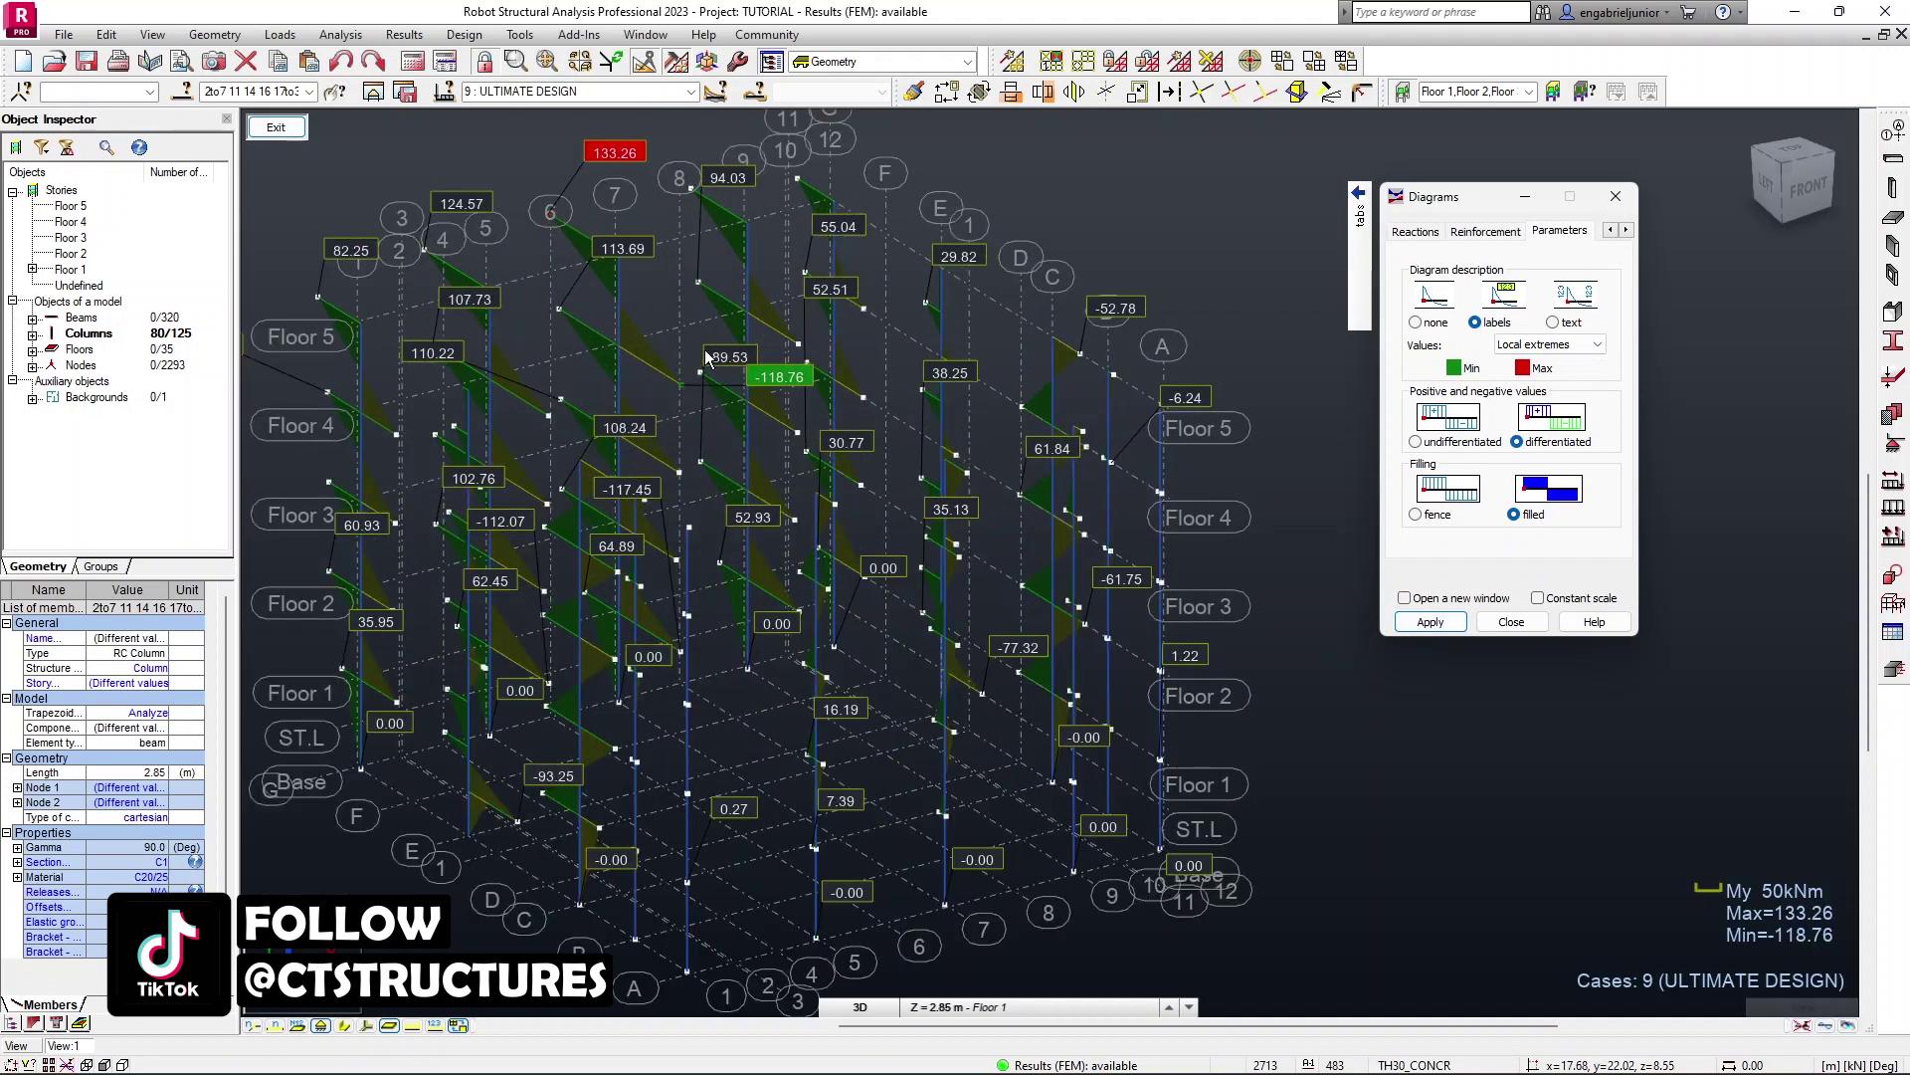
middle_click_drag(924, 368, 822, 376, "shift")
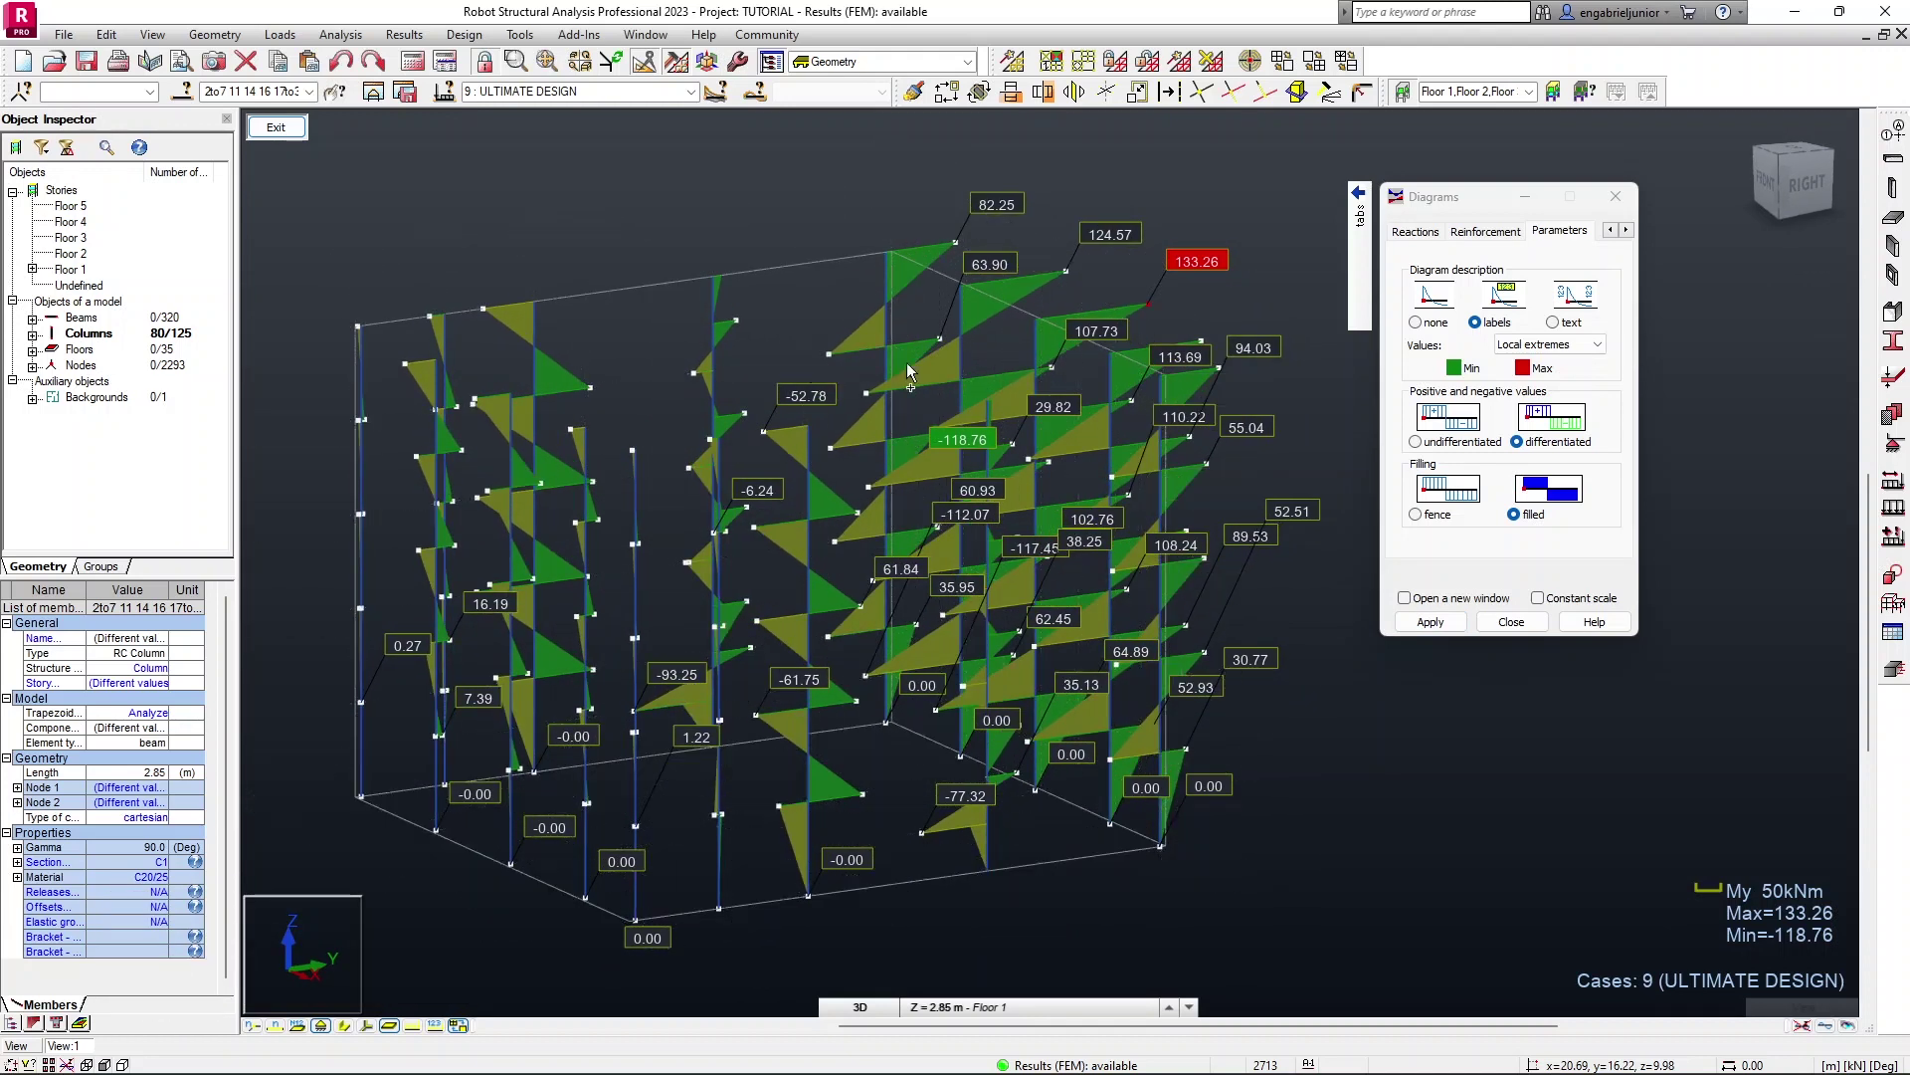
Step: Replace the My moment diagrams on the exterior columns with Fz force diagrams
left_click(1323, 232)
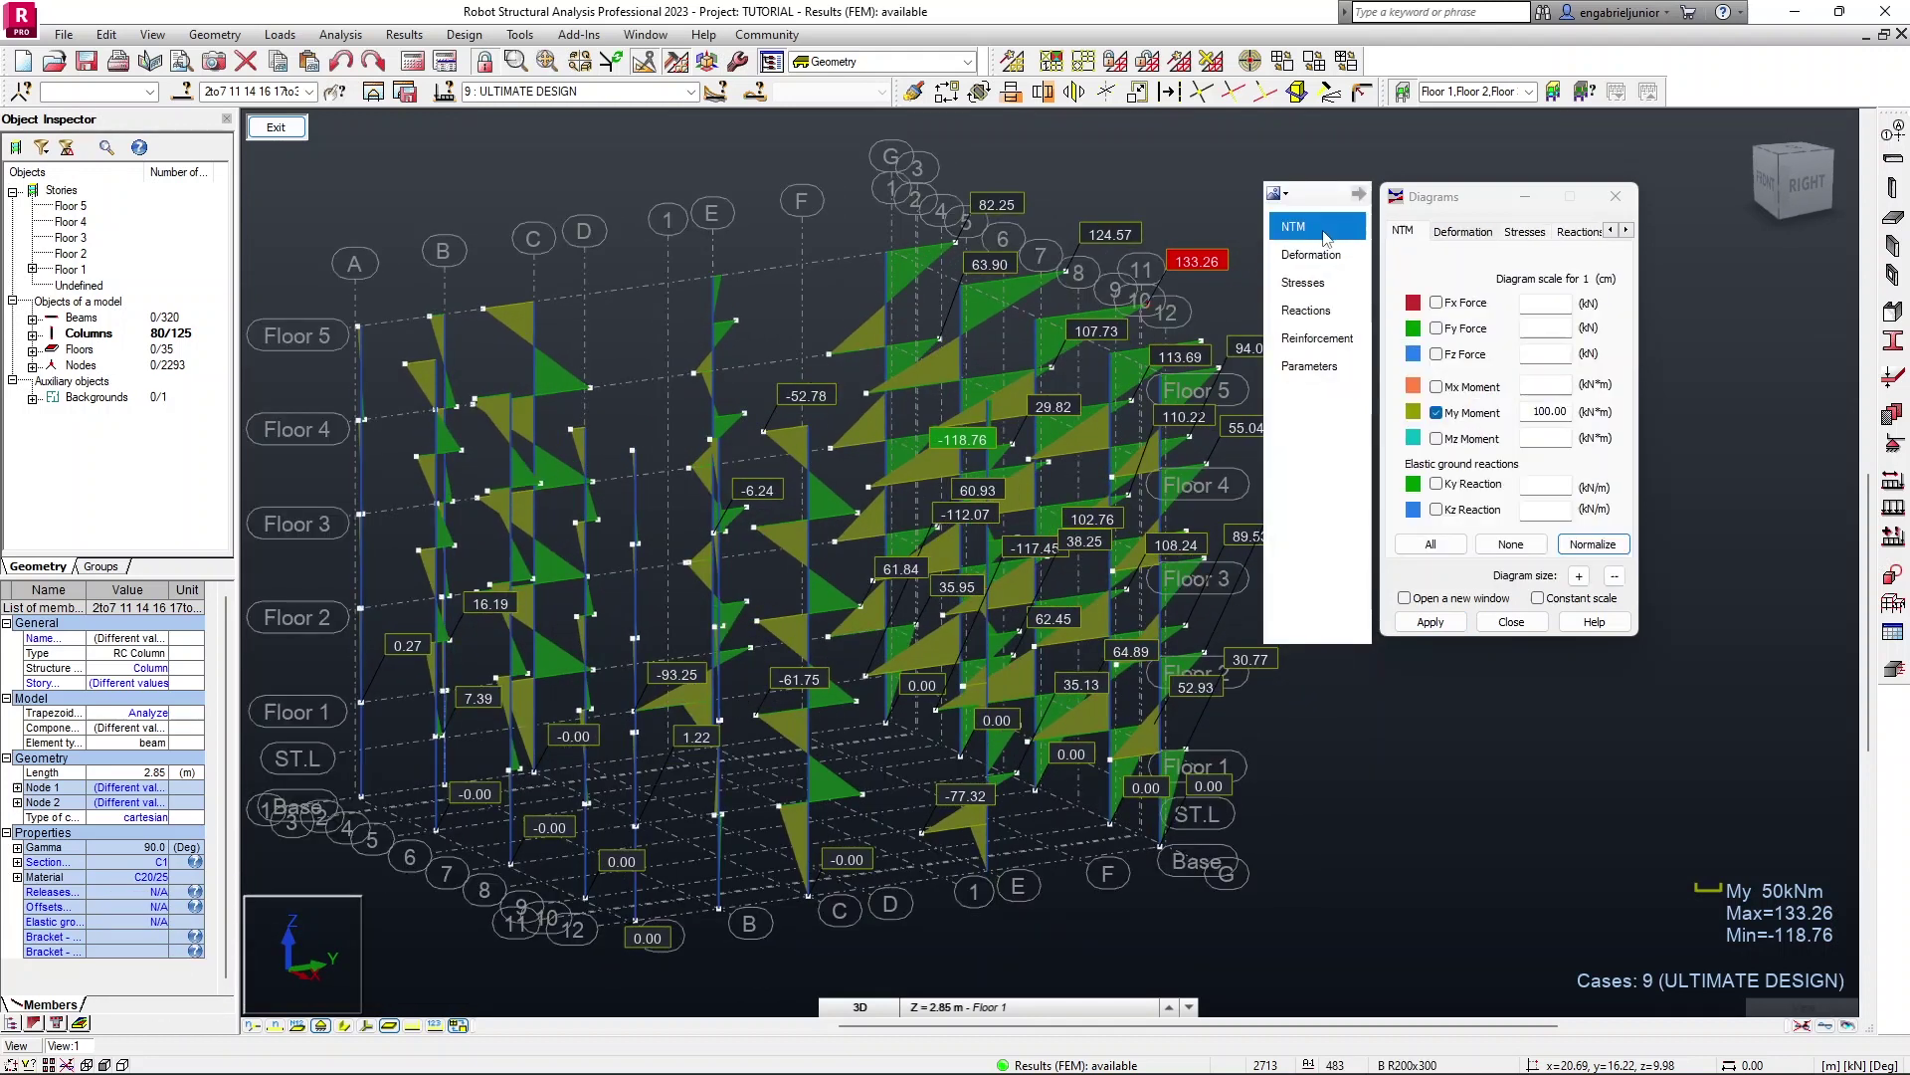
left_click(1436, 355)
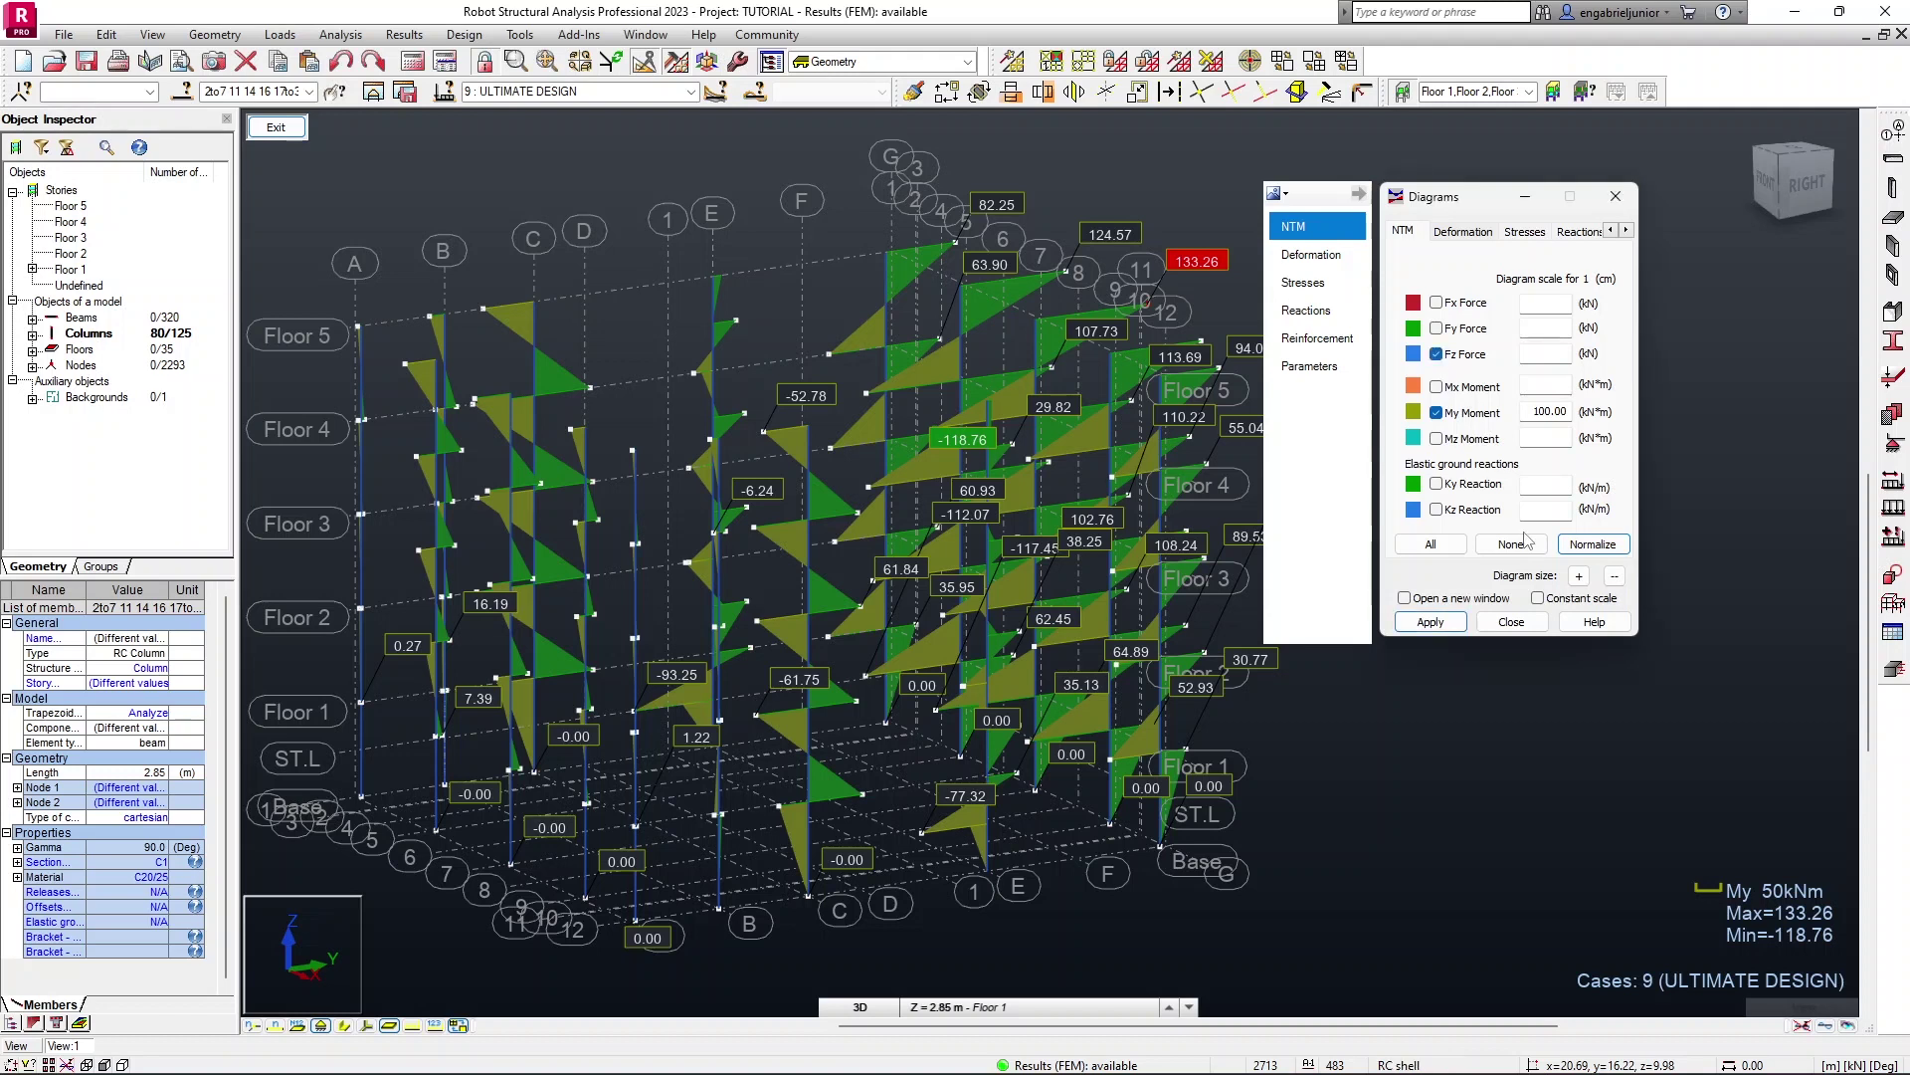
left_click(1459, 624)
middle_click_drag(1090, 478, 1045, 477, "shift")
left_click(1435, 412)
left_click(1430, 619)
middle_click_drag(1053, 542, 1159, 587, "shift")
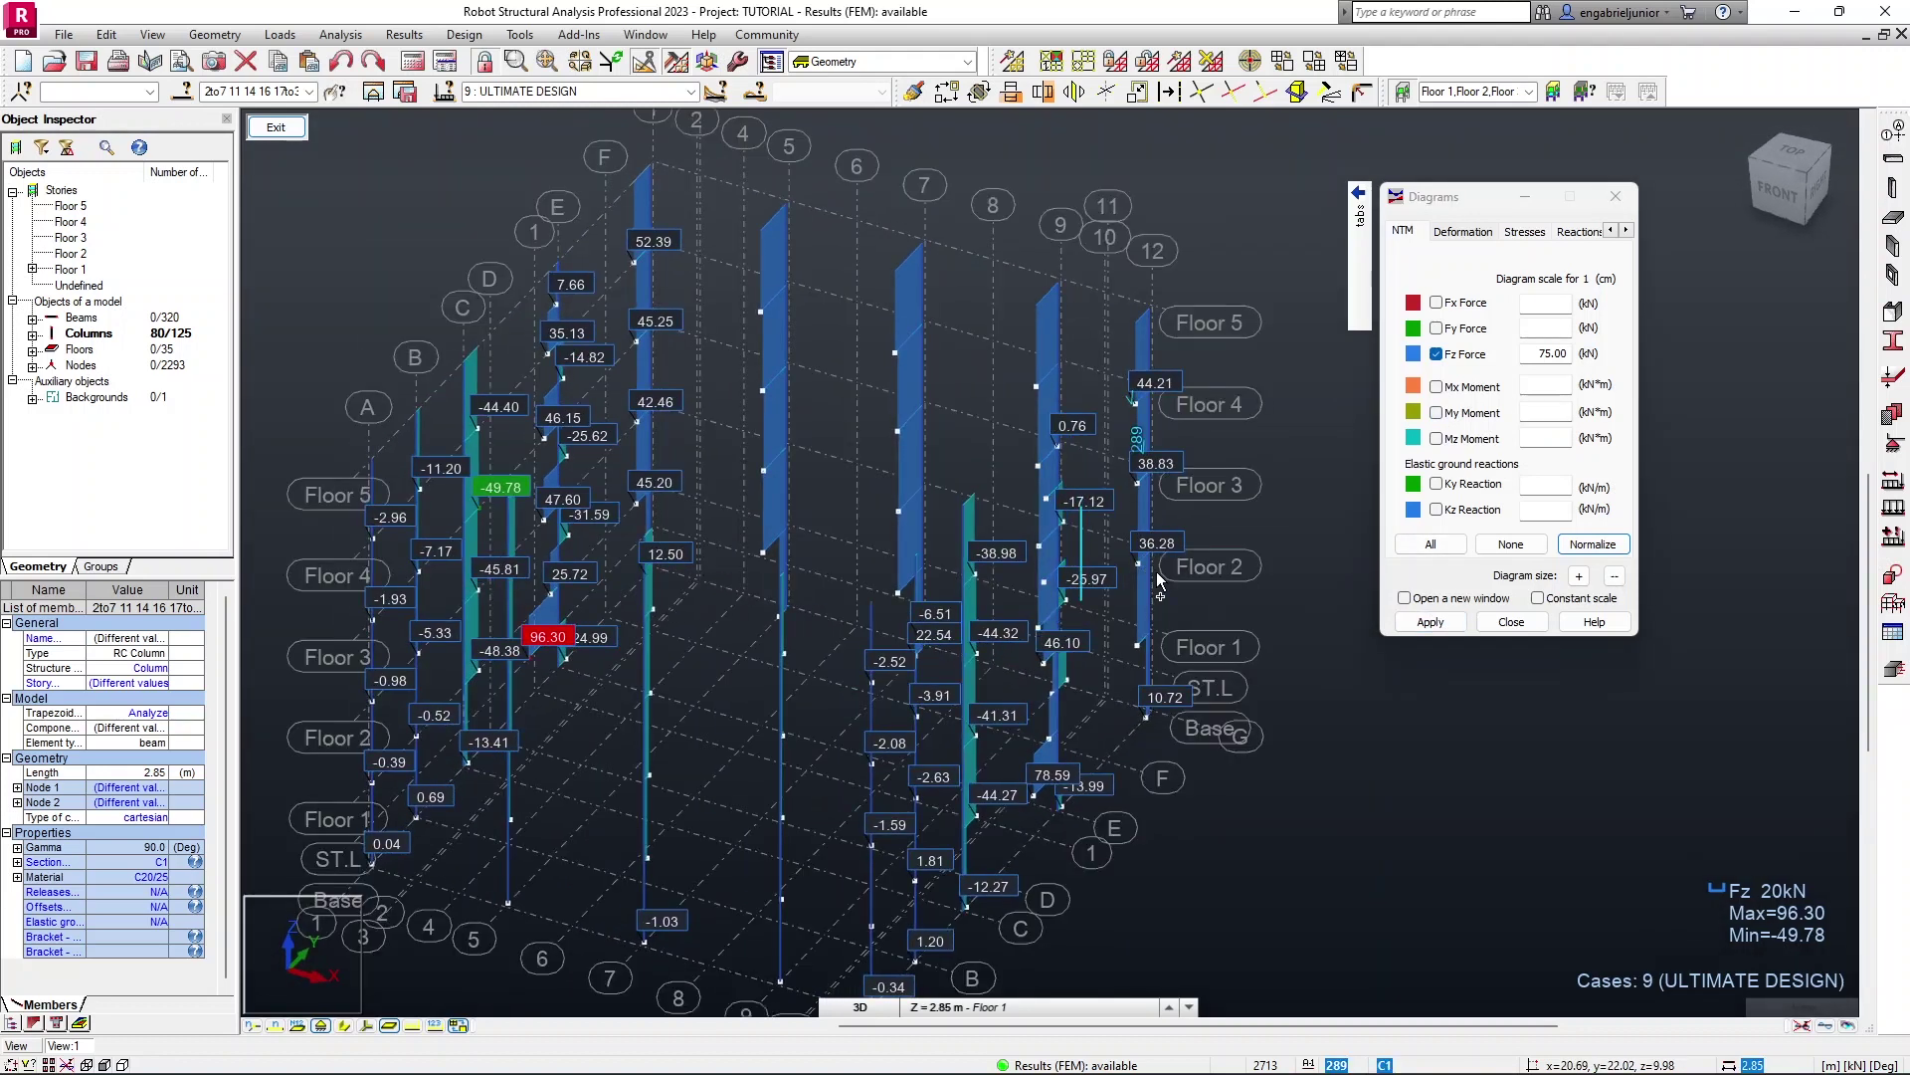
Step: Switch the isolated column view from 3D to the flat YZ projection
scroll(1174, 597, "down", 3)
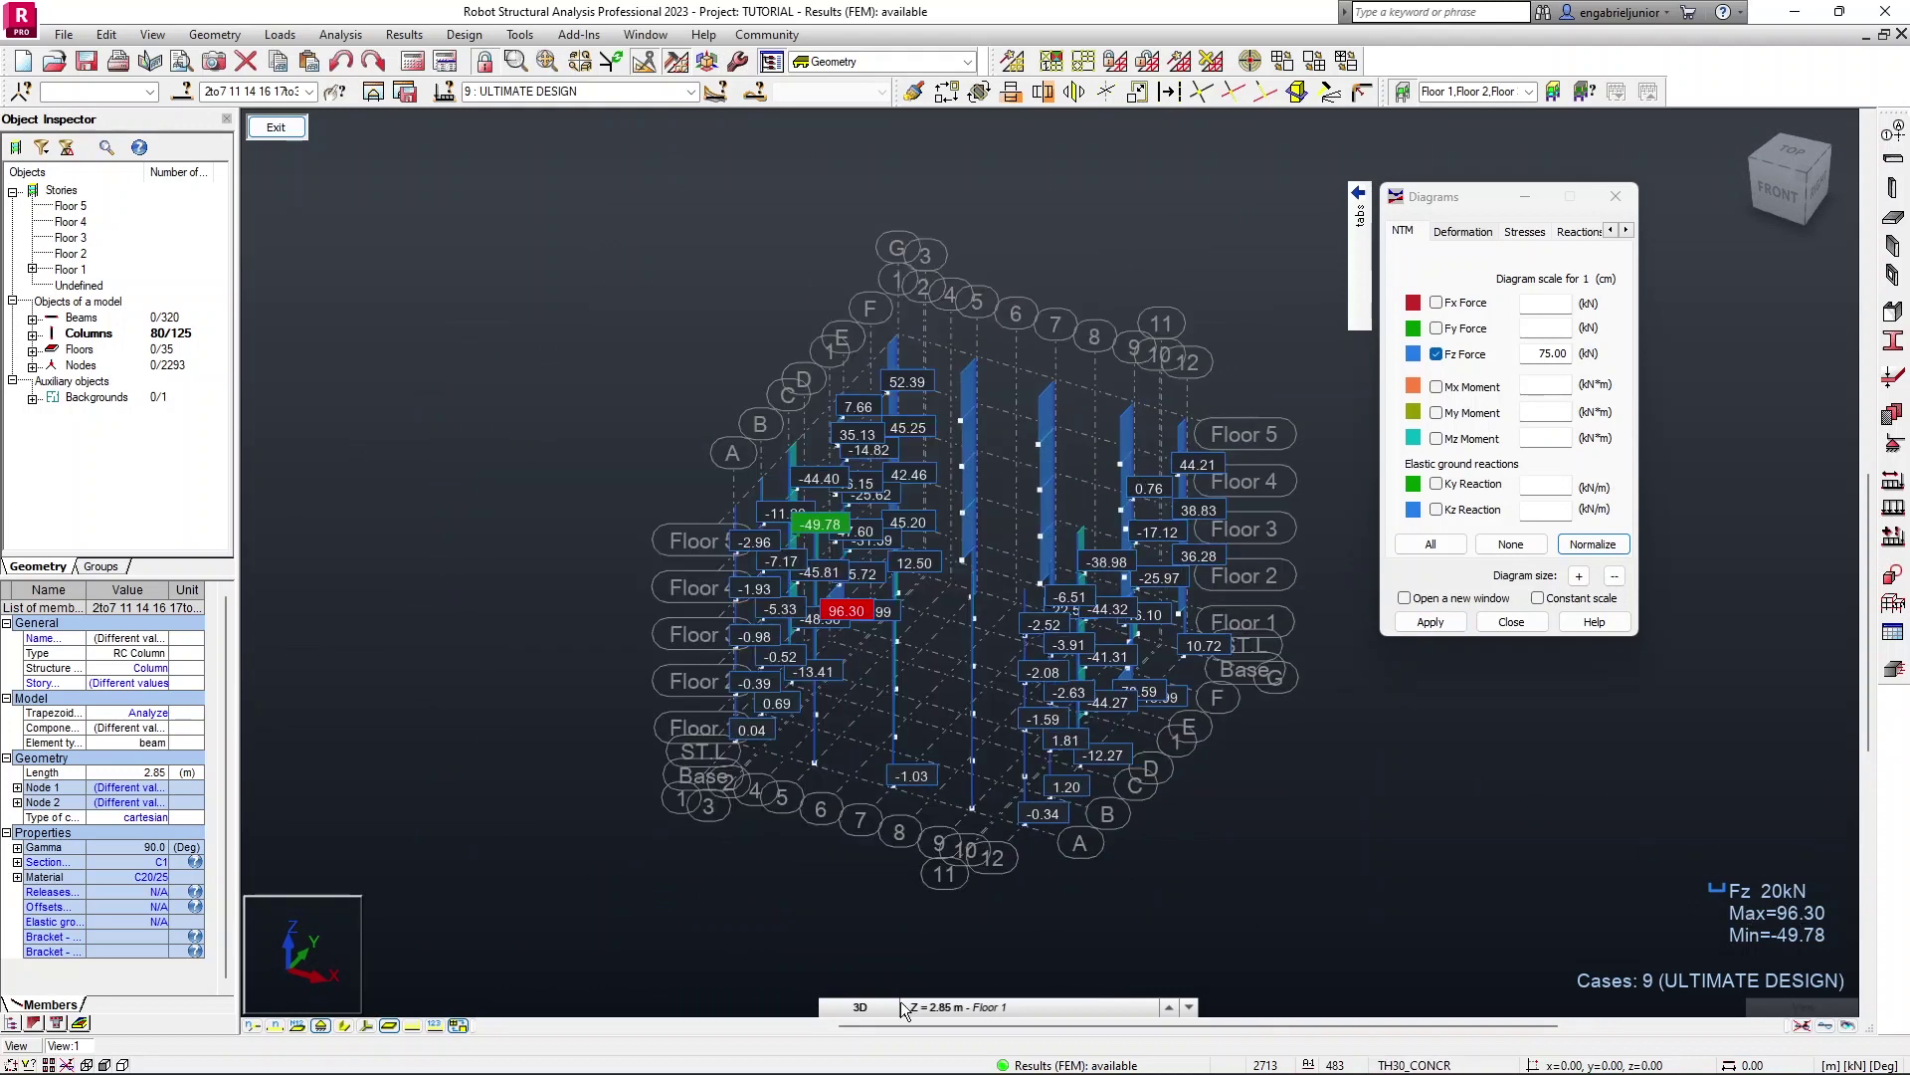
left_click(862, 1007)
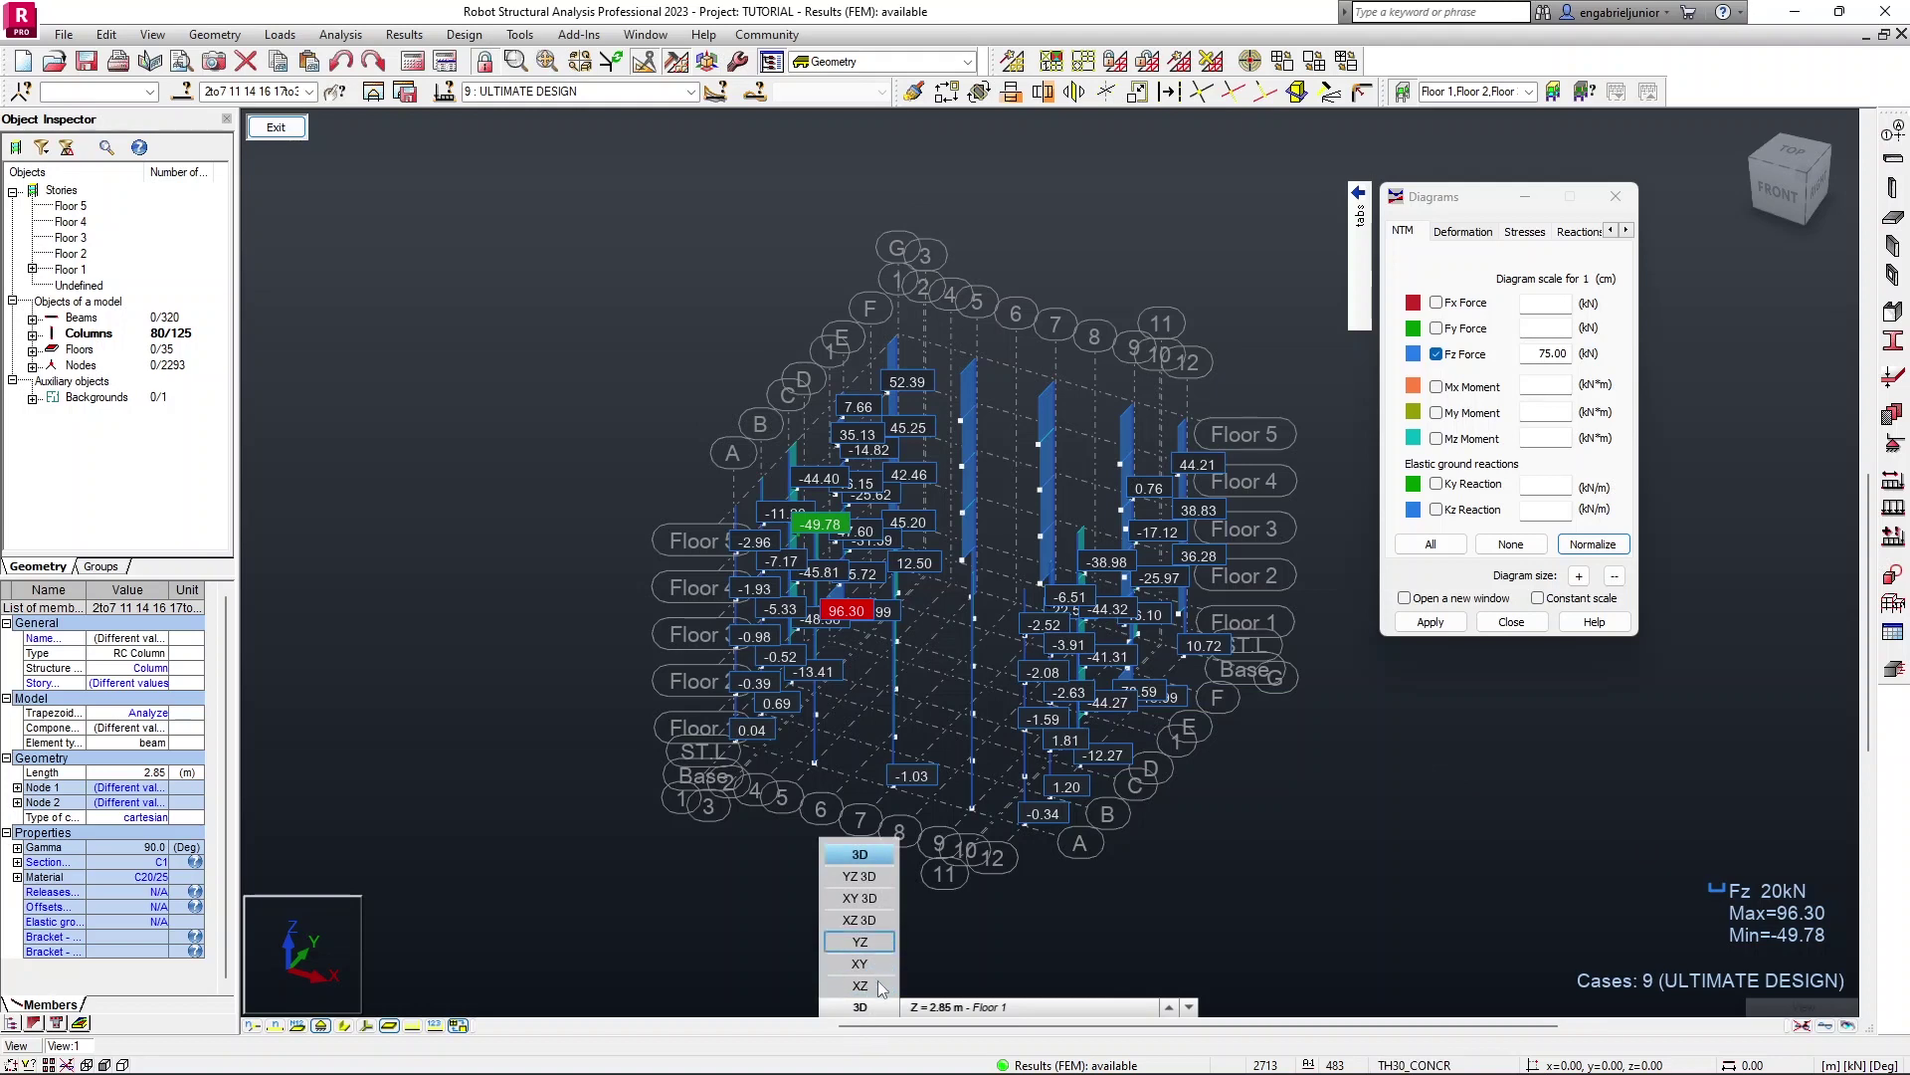
left_click(882, 942)
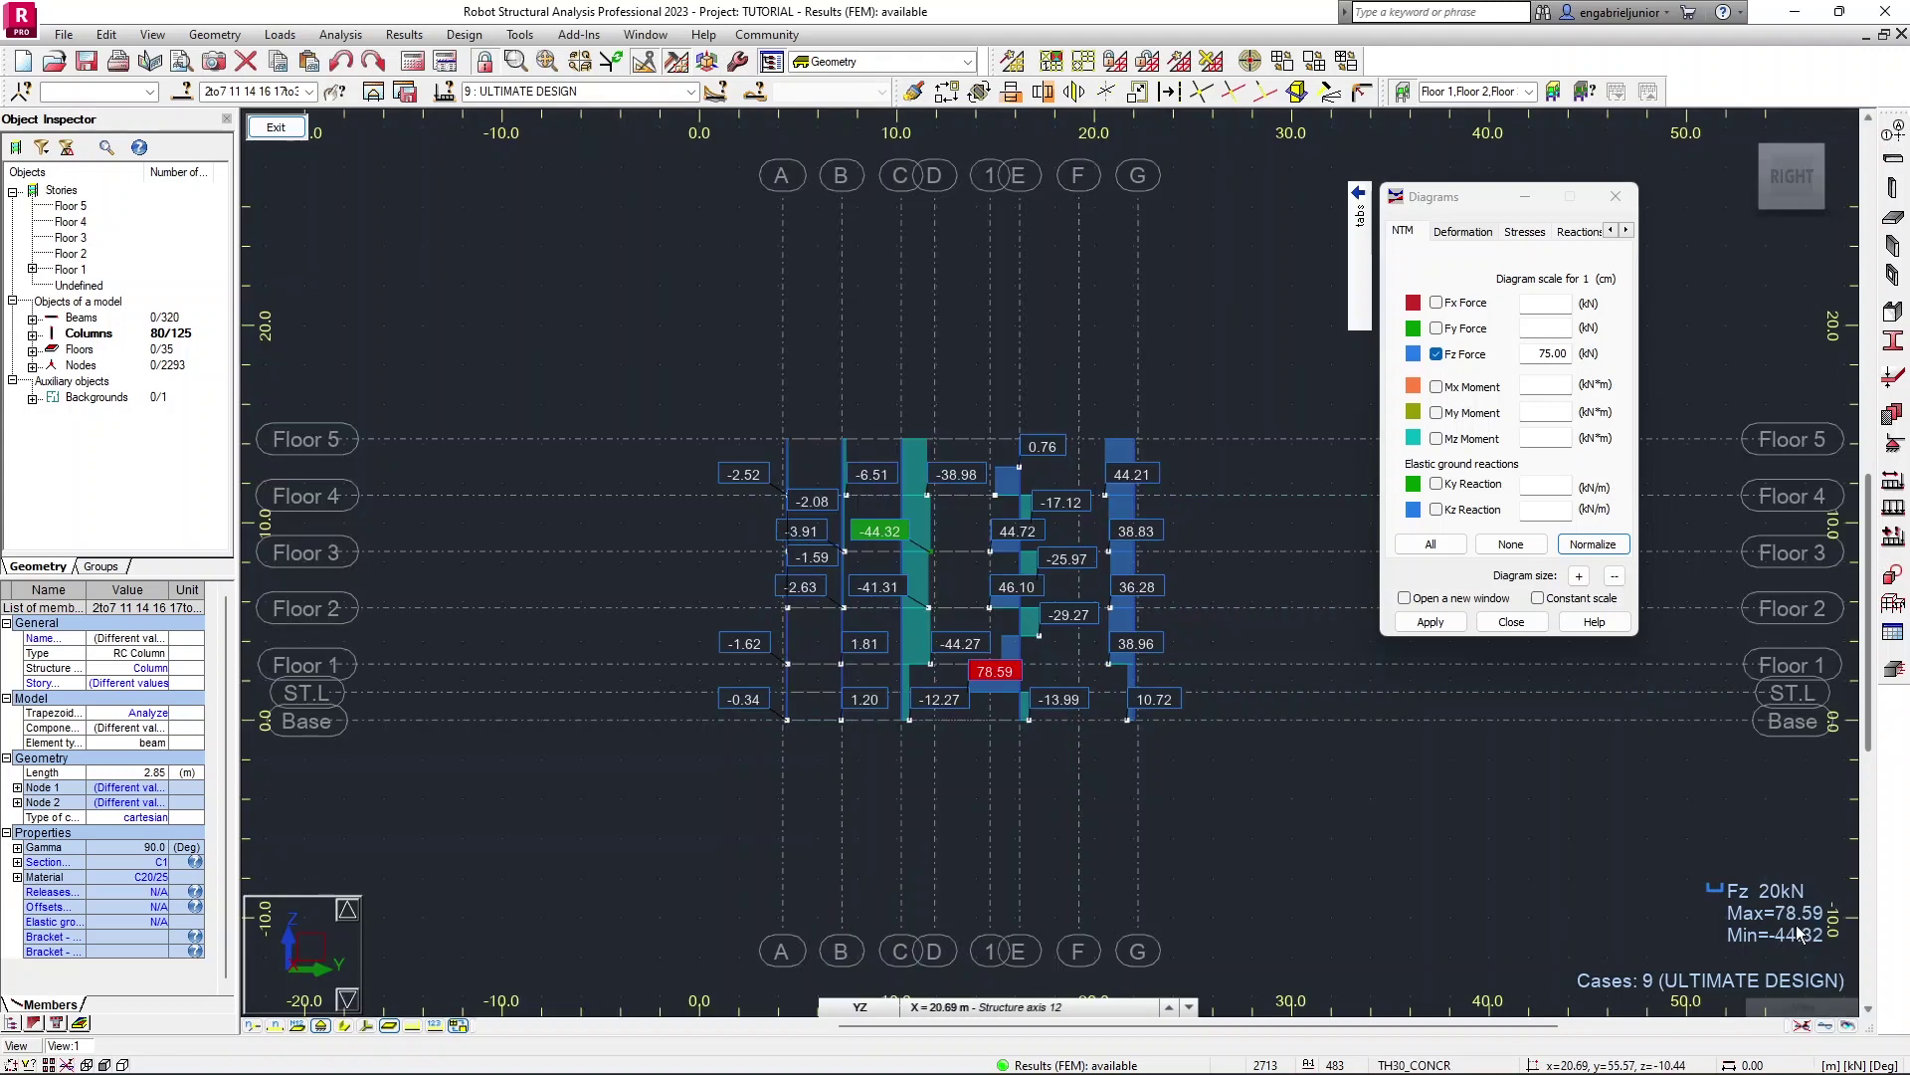
scroll(1801, 927, "up", 1)
middle_click_drag(1124, 842, 1248, 879)
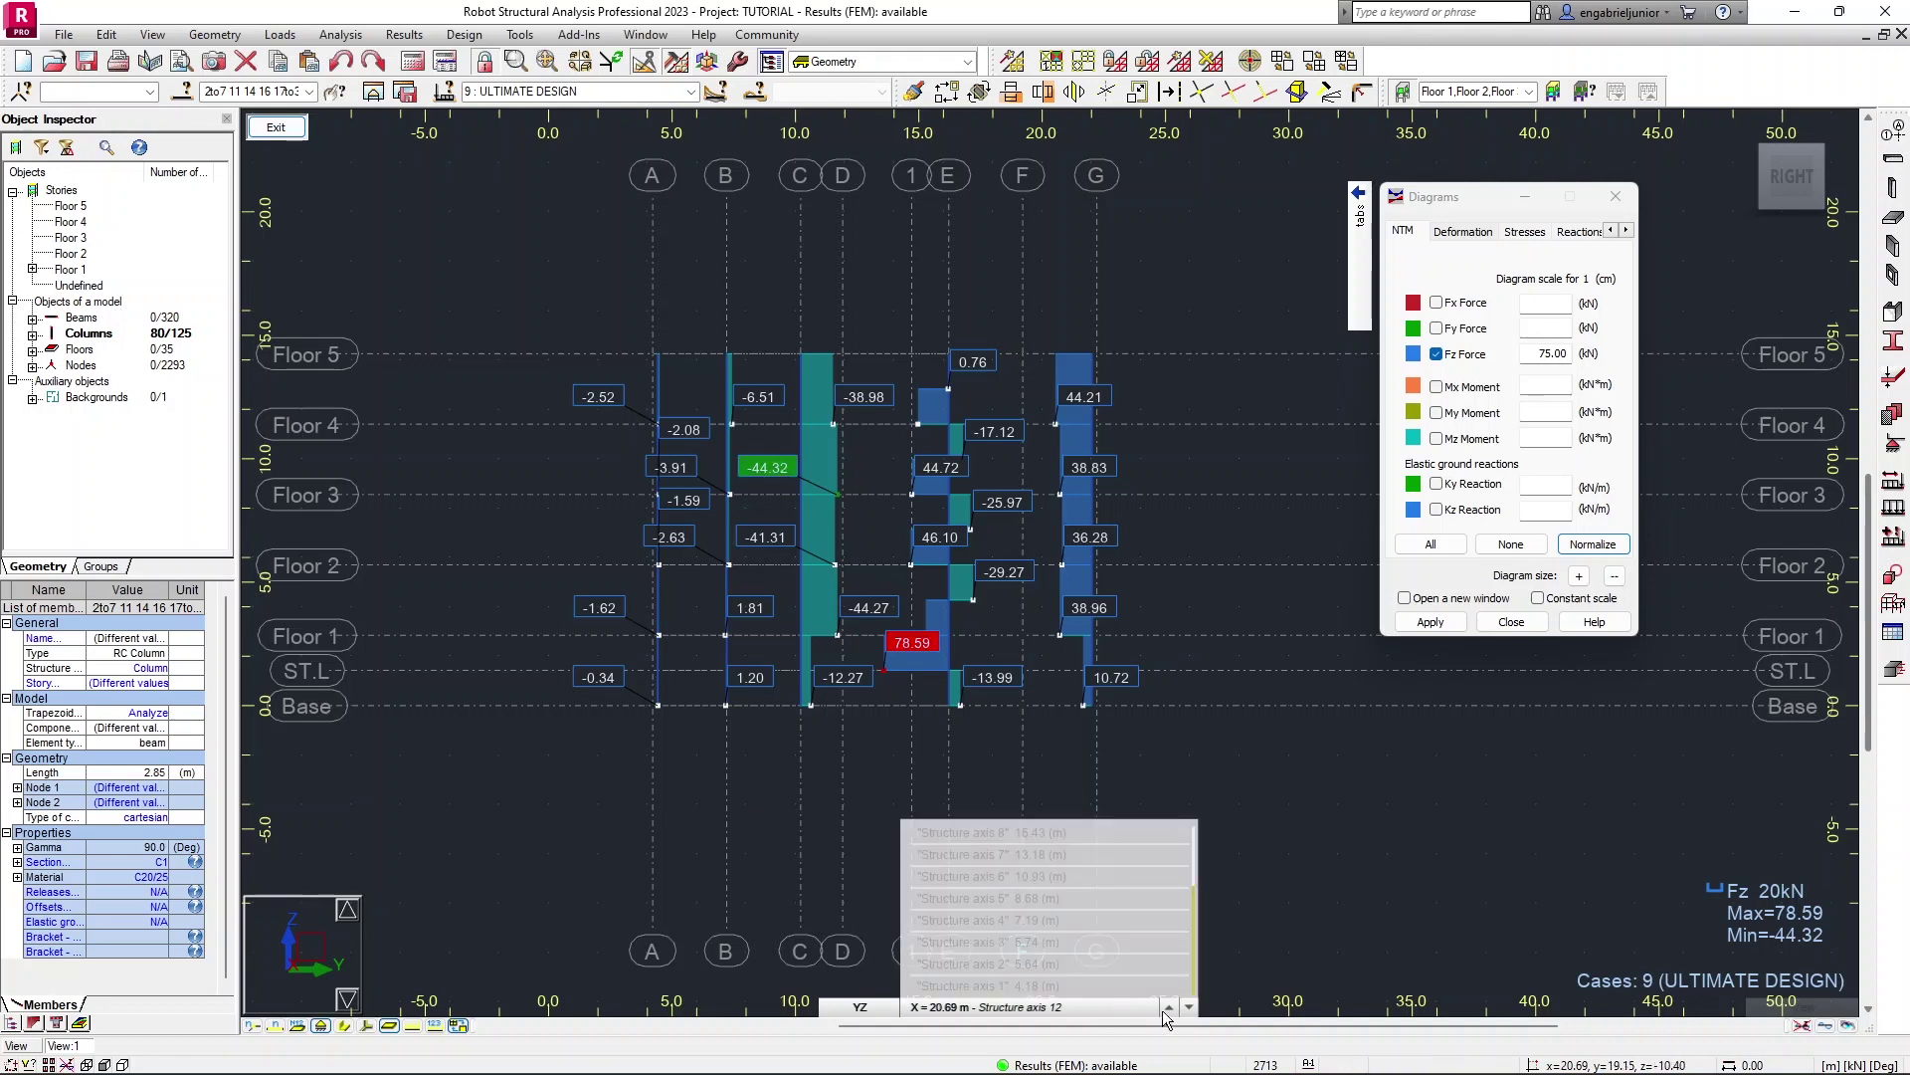
Step: Move the YZ view plane to structure axis 10 at X = 19.13 m
mouse_move(1158, 1001)
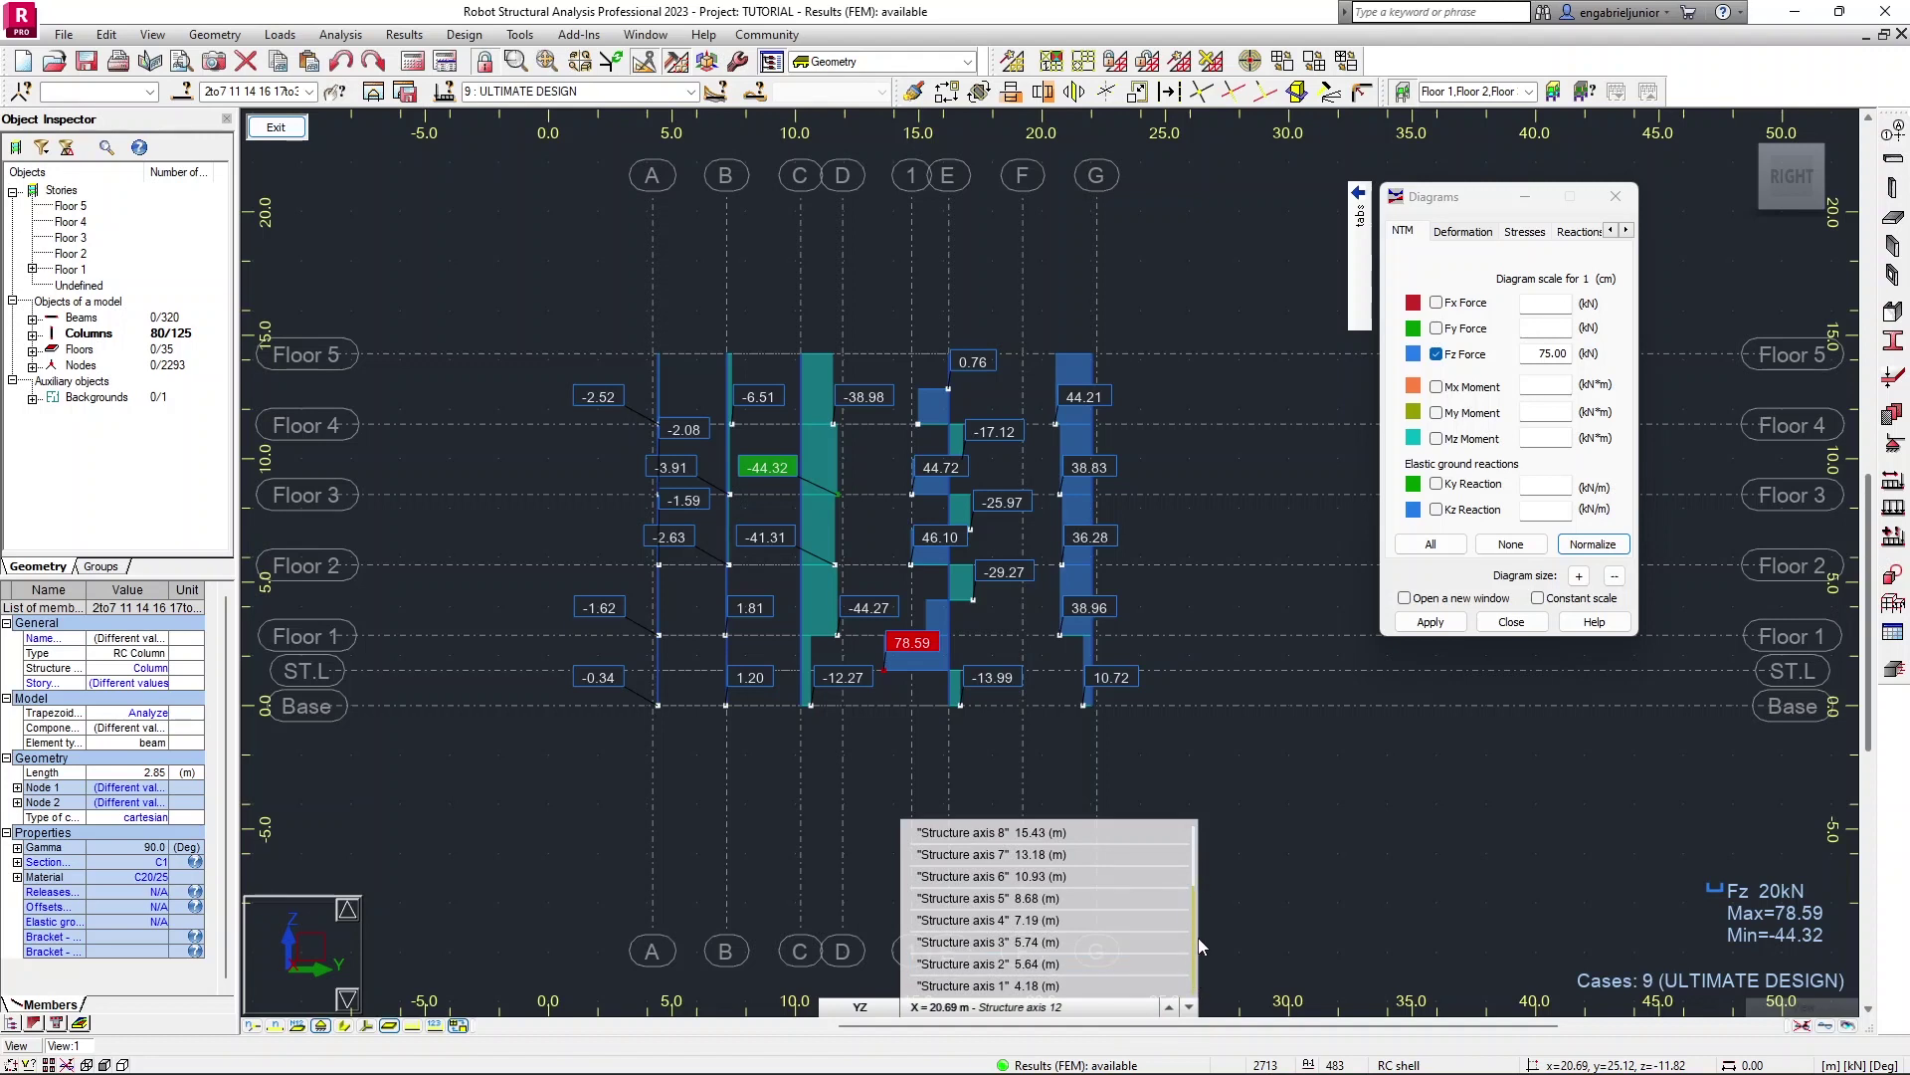
scroll(1033, 842, "up", 1)
left_click(1033, 842)
mouse_move(1047, 1011)
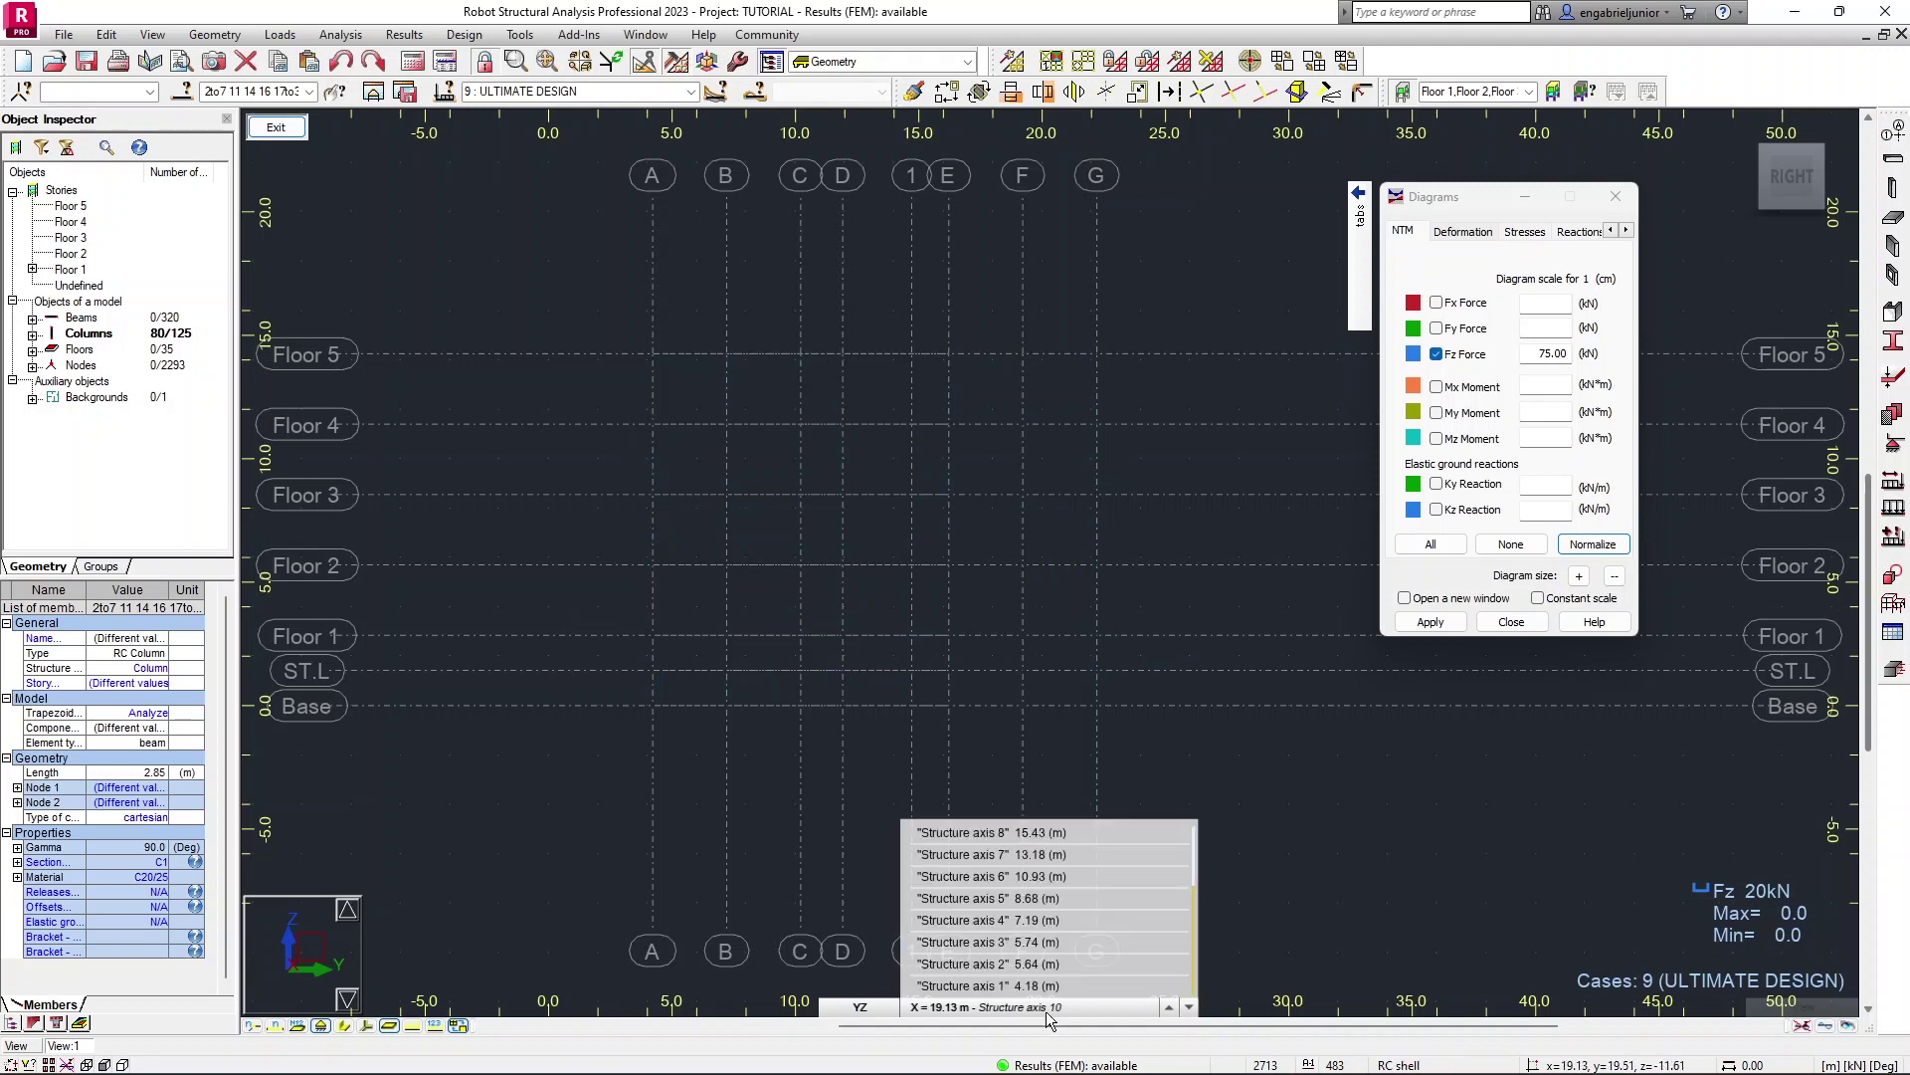
Step: View the Fz diagrams in the YZ plane at structure axis 12 (X = 20.69 m) and at structure axis 1 (X = 4.18 m)
scroll(1050, 905, "up", 2)
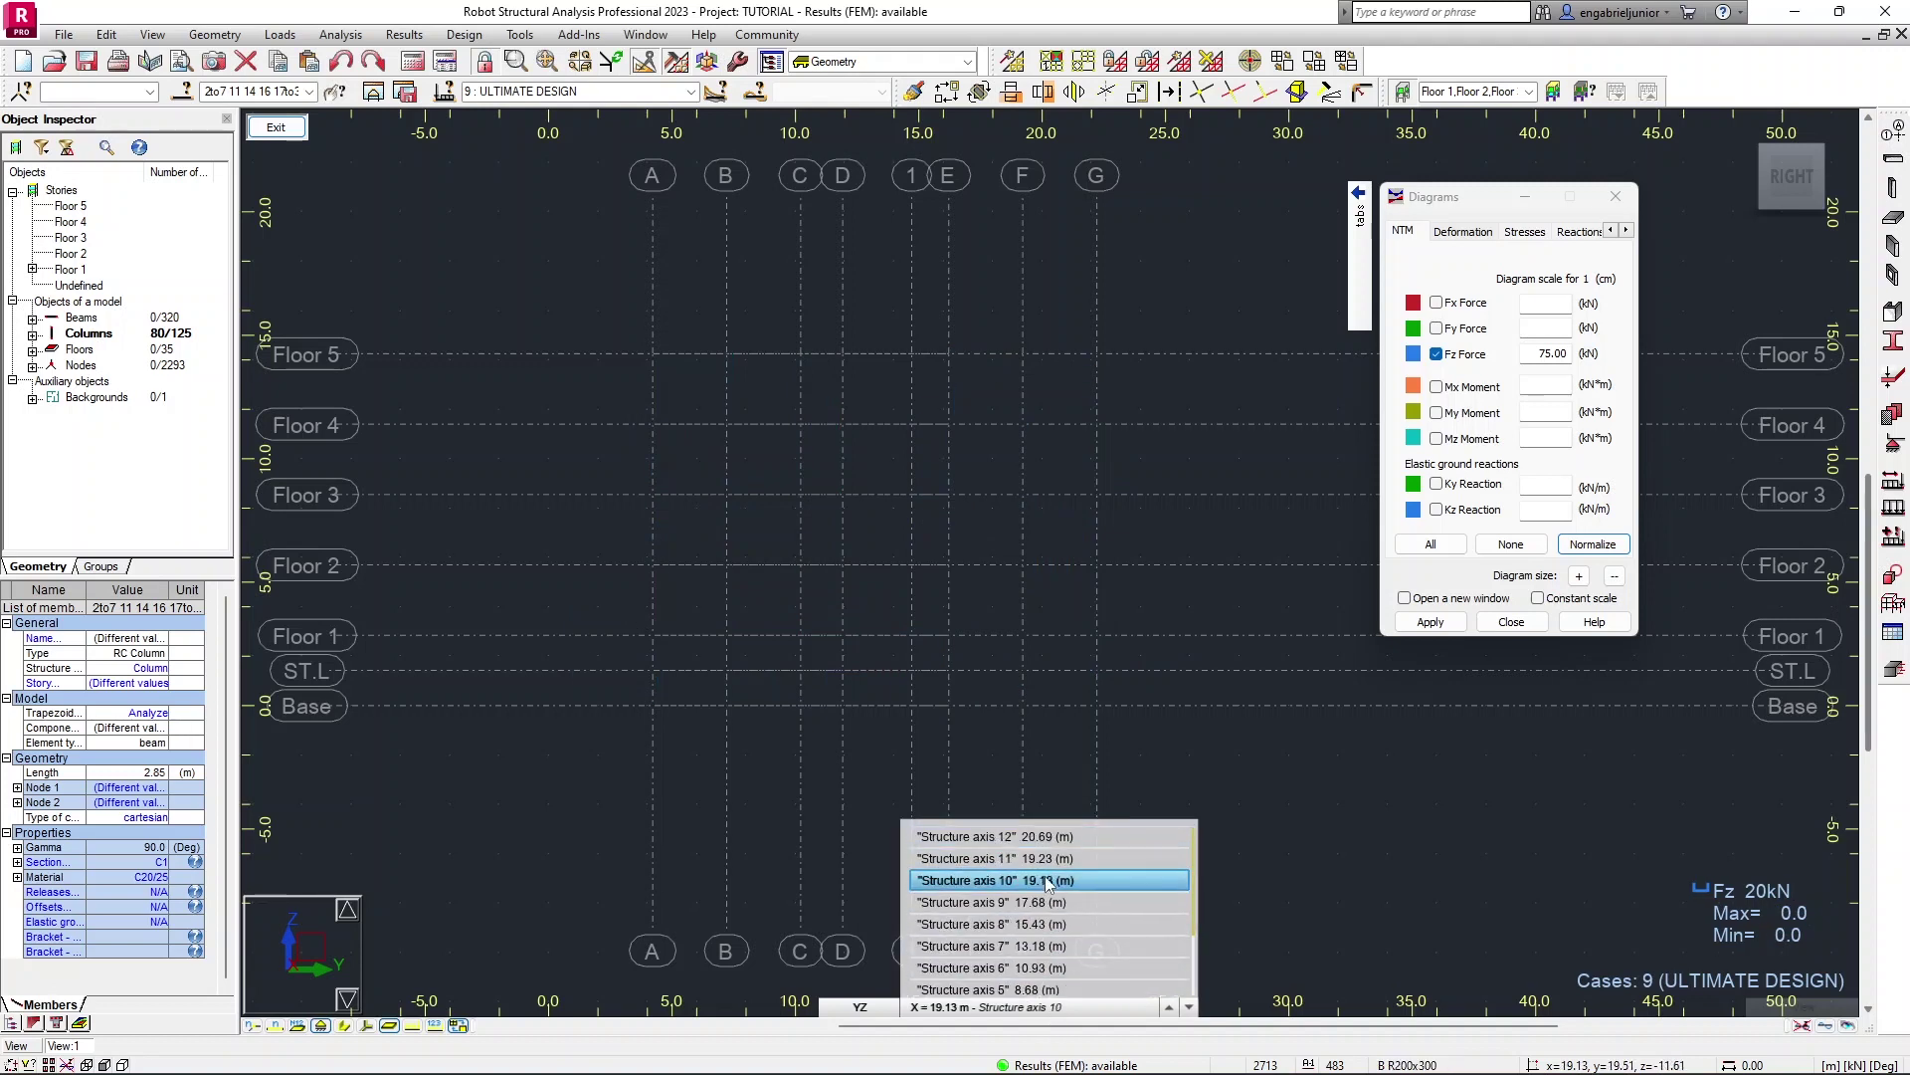
left_click(1040, 838)
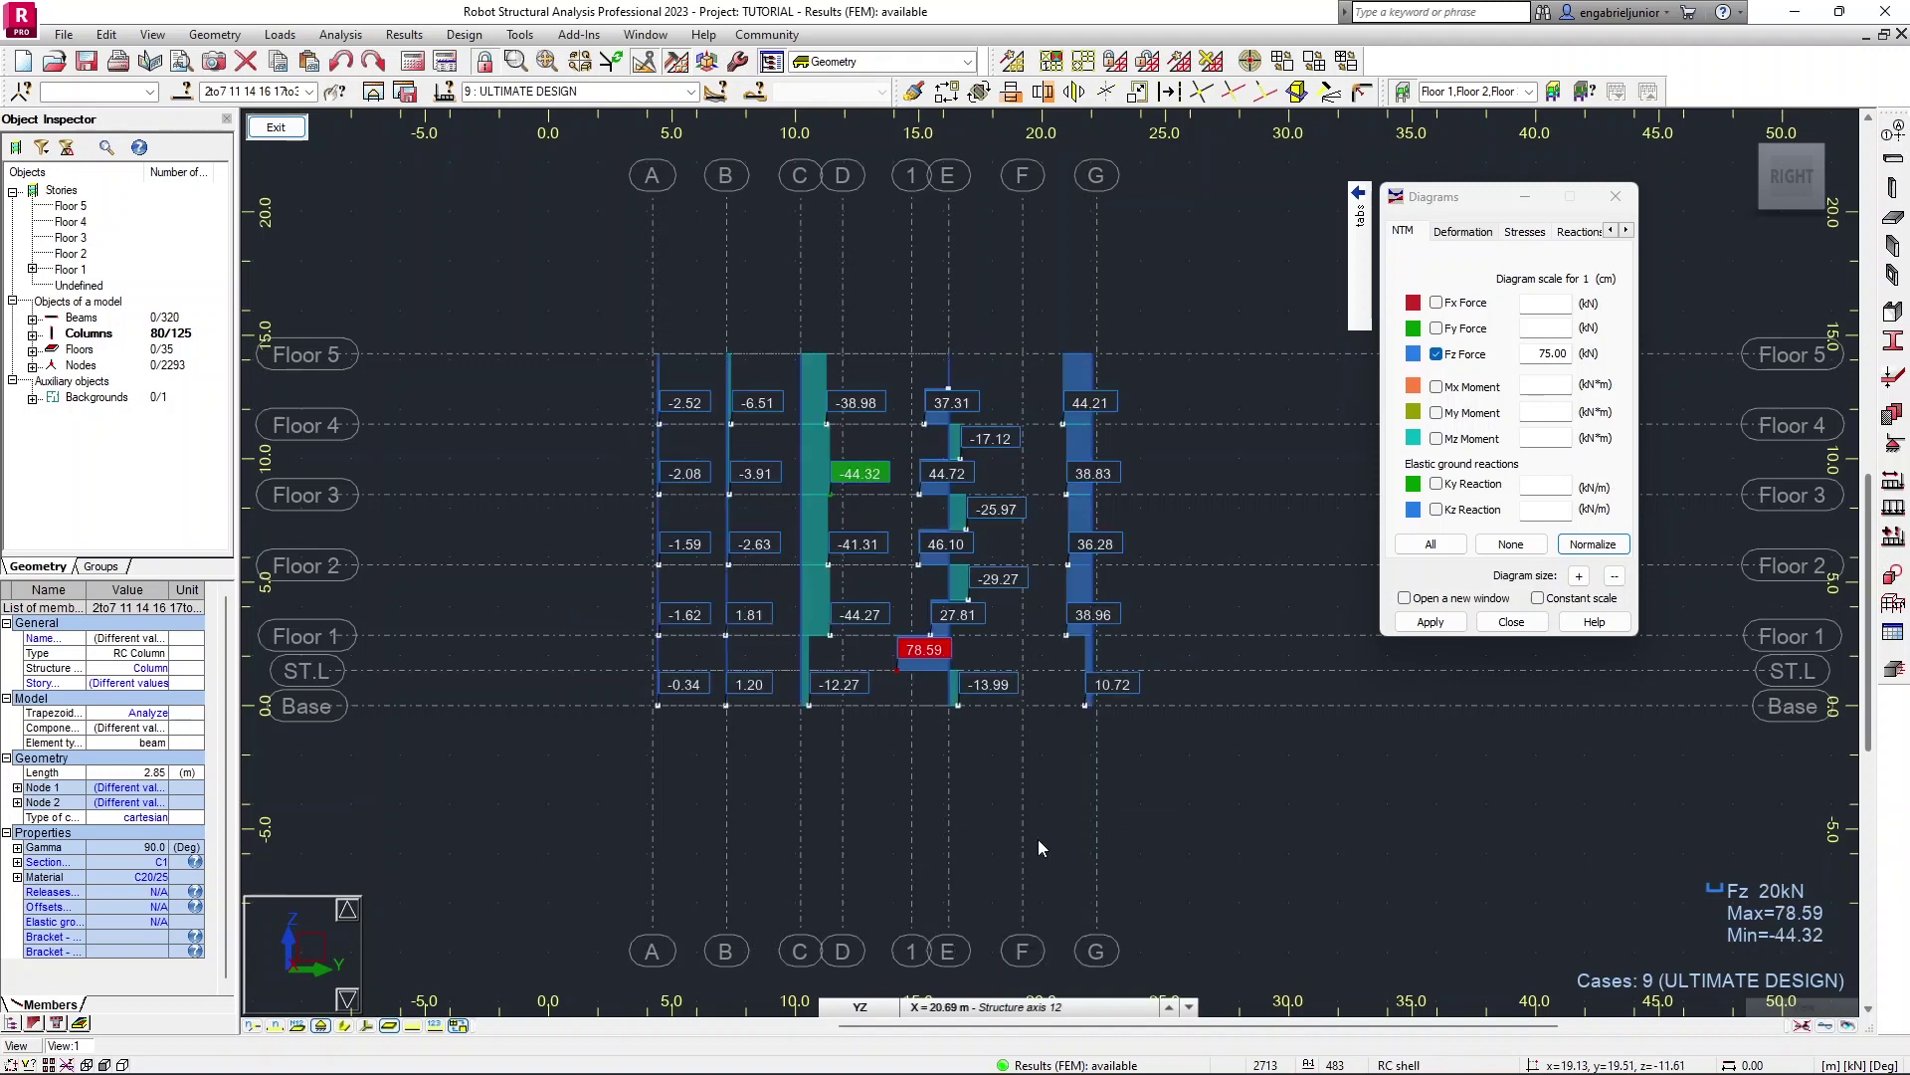
mouse_move(1054, 1007)
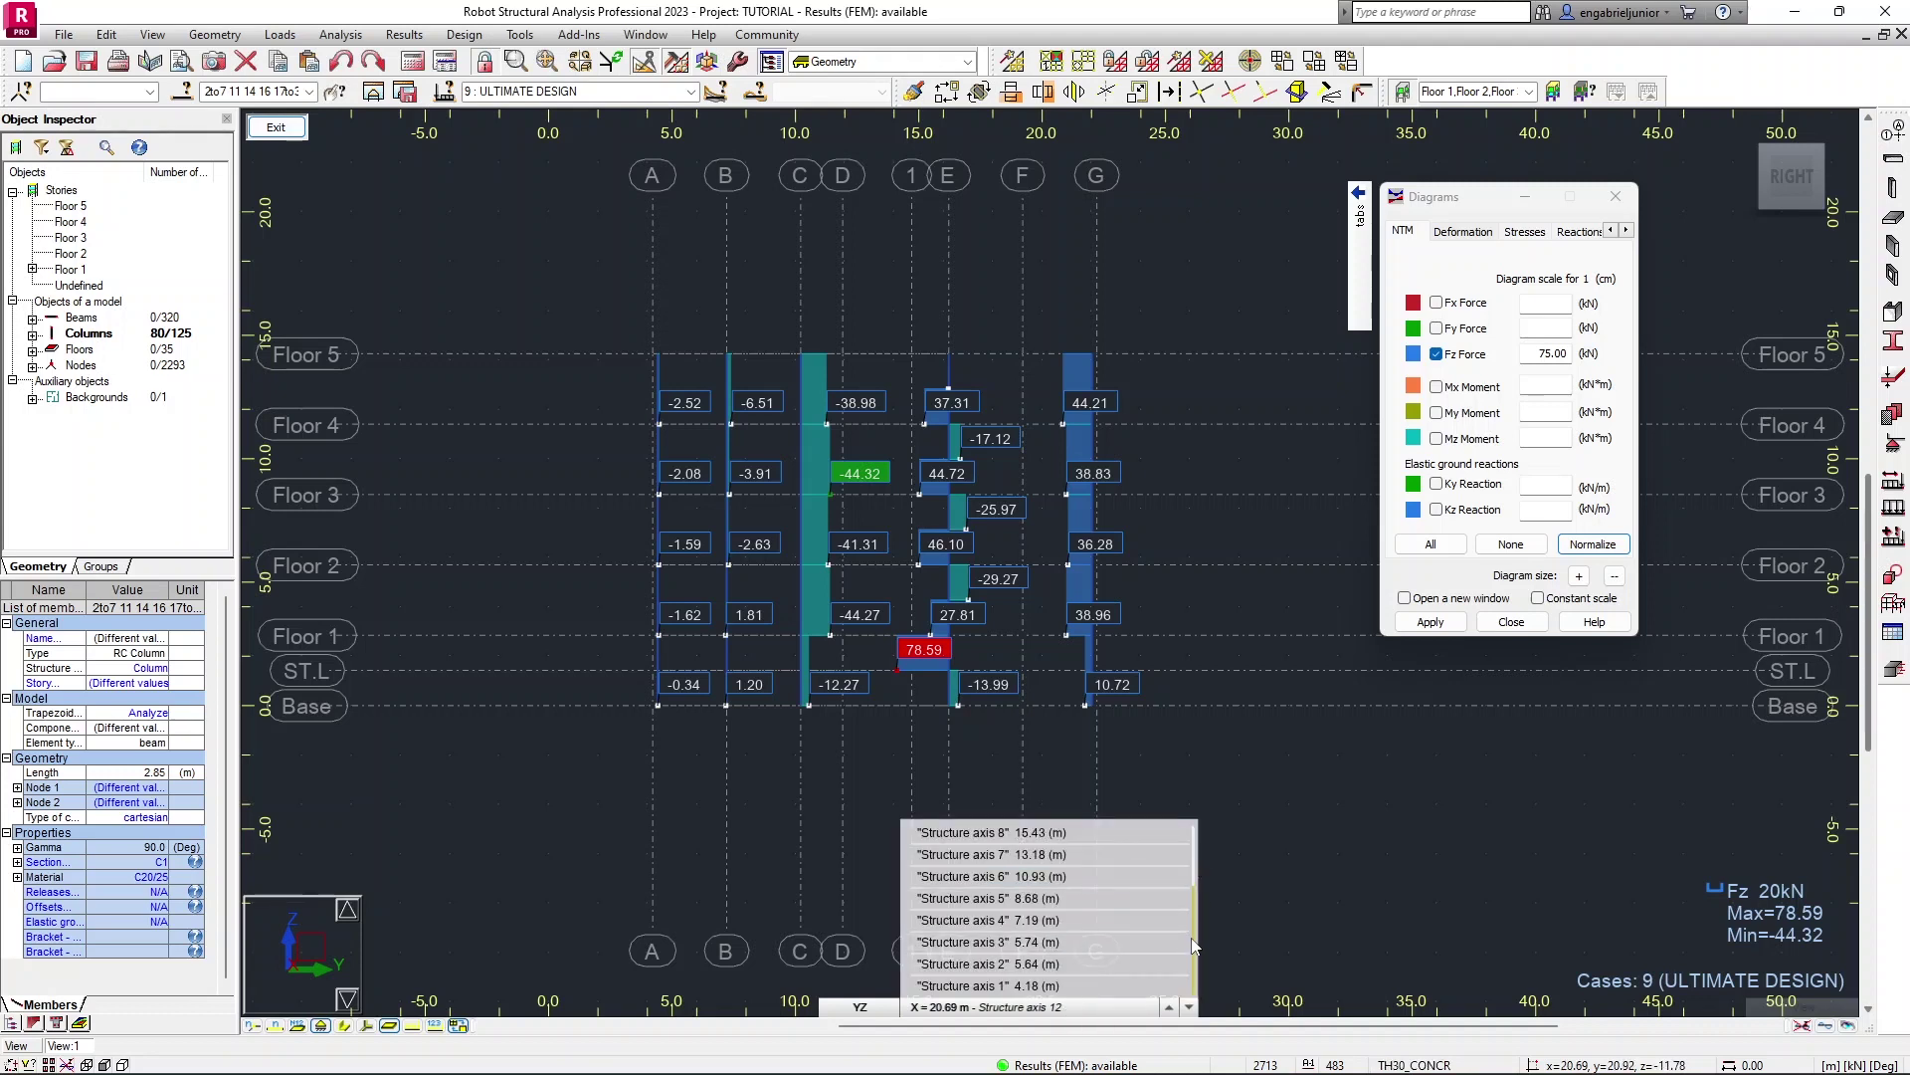
left_click(1040, 985)
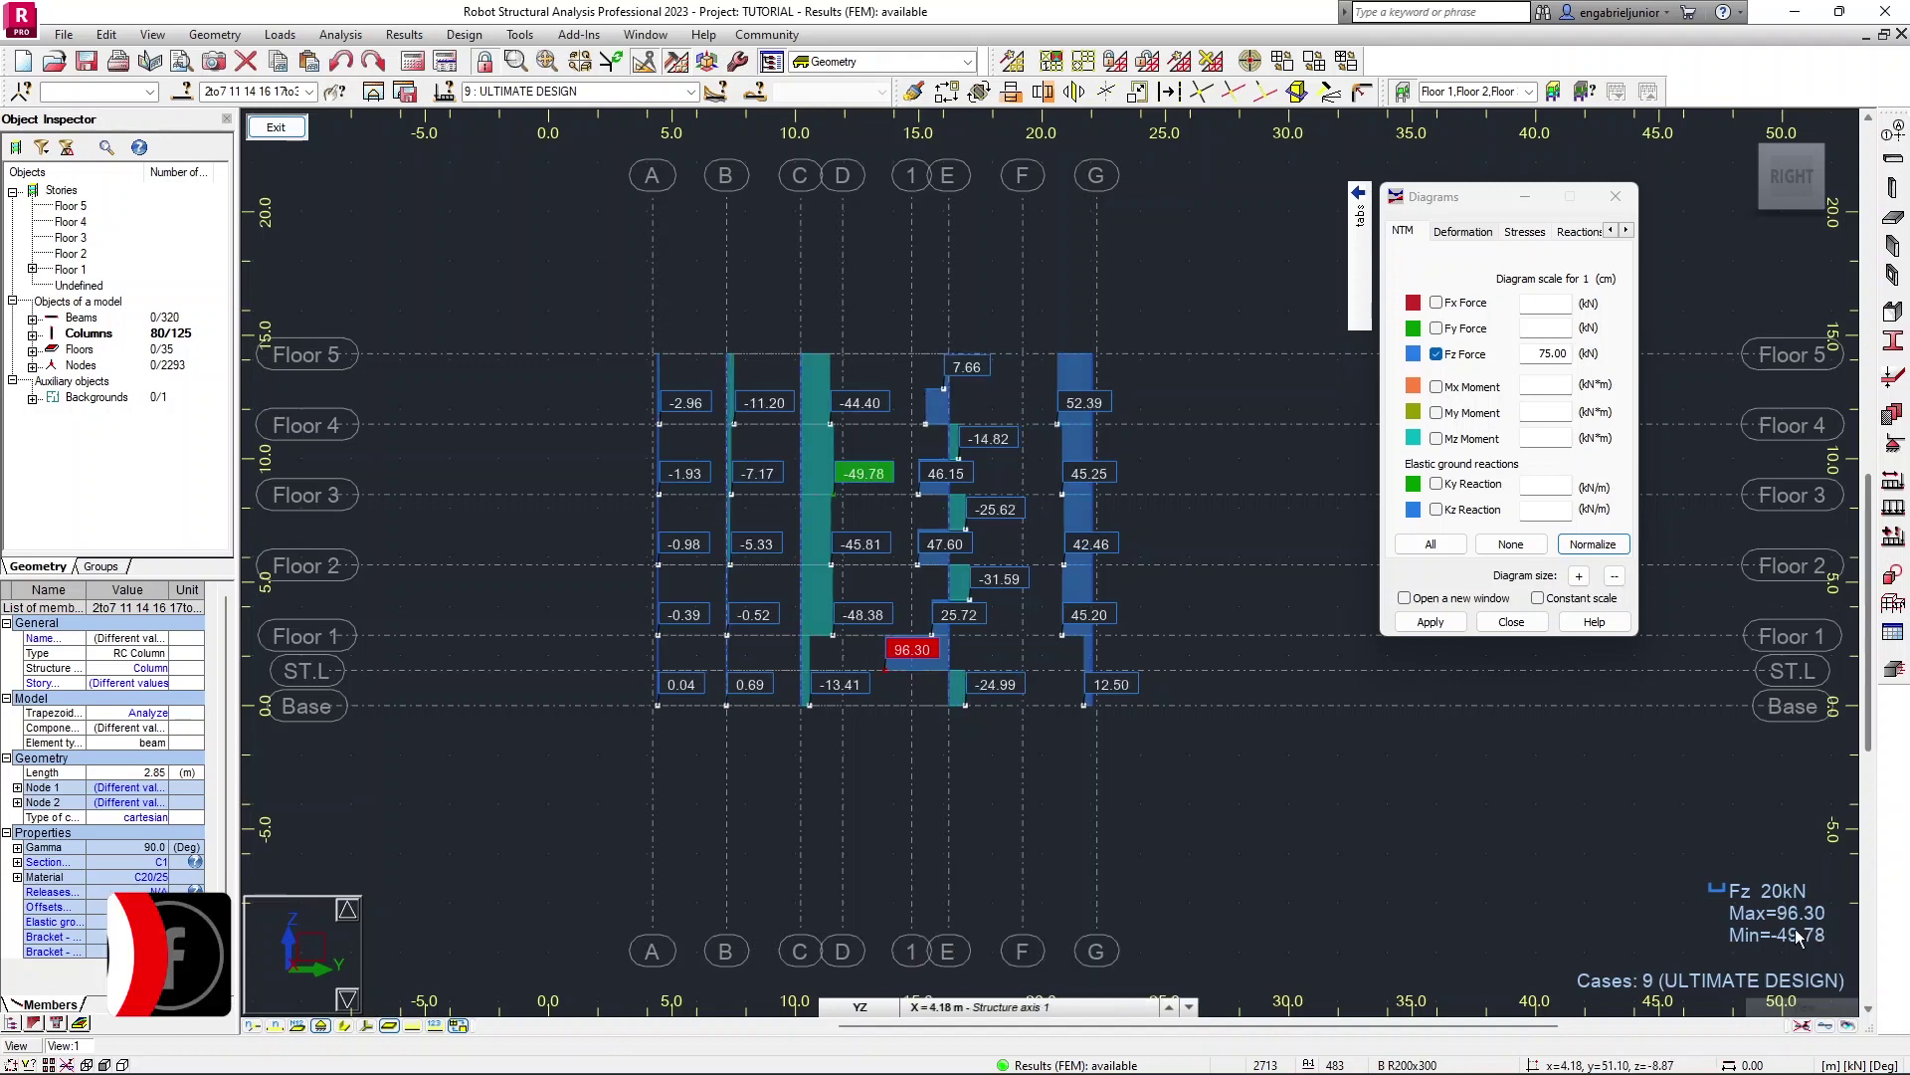
Step: Advance the YZ plane axis by axis from structure axis 2 to axis 10, examining the column Fz diagrams on each
left_click(1170, 1007)
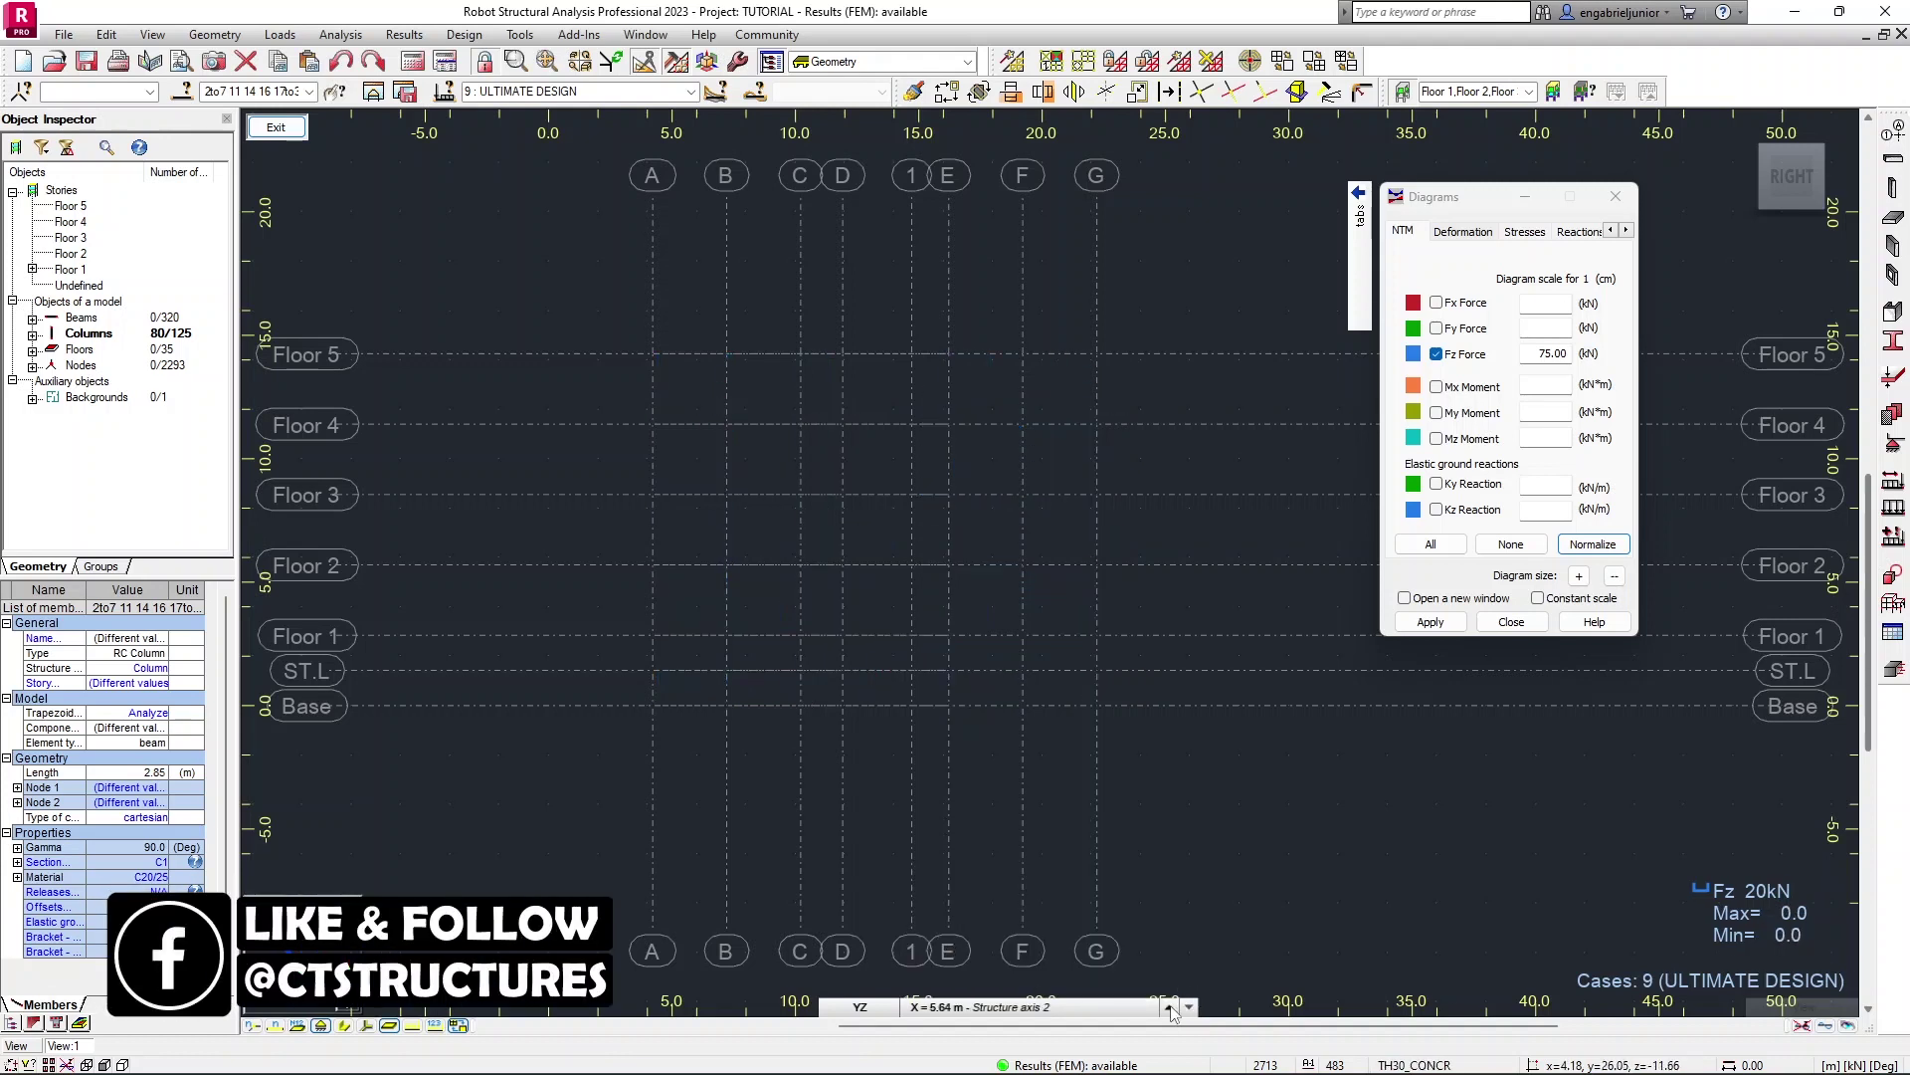
left_click(1170, 1007)
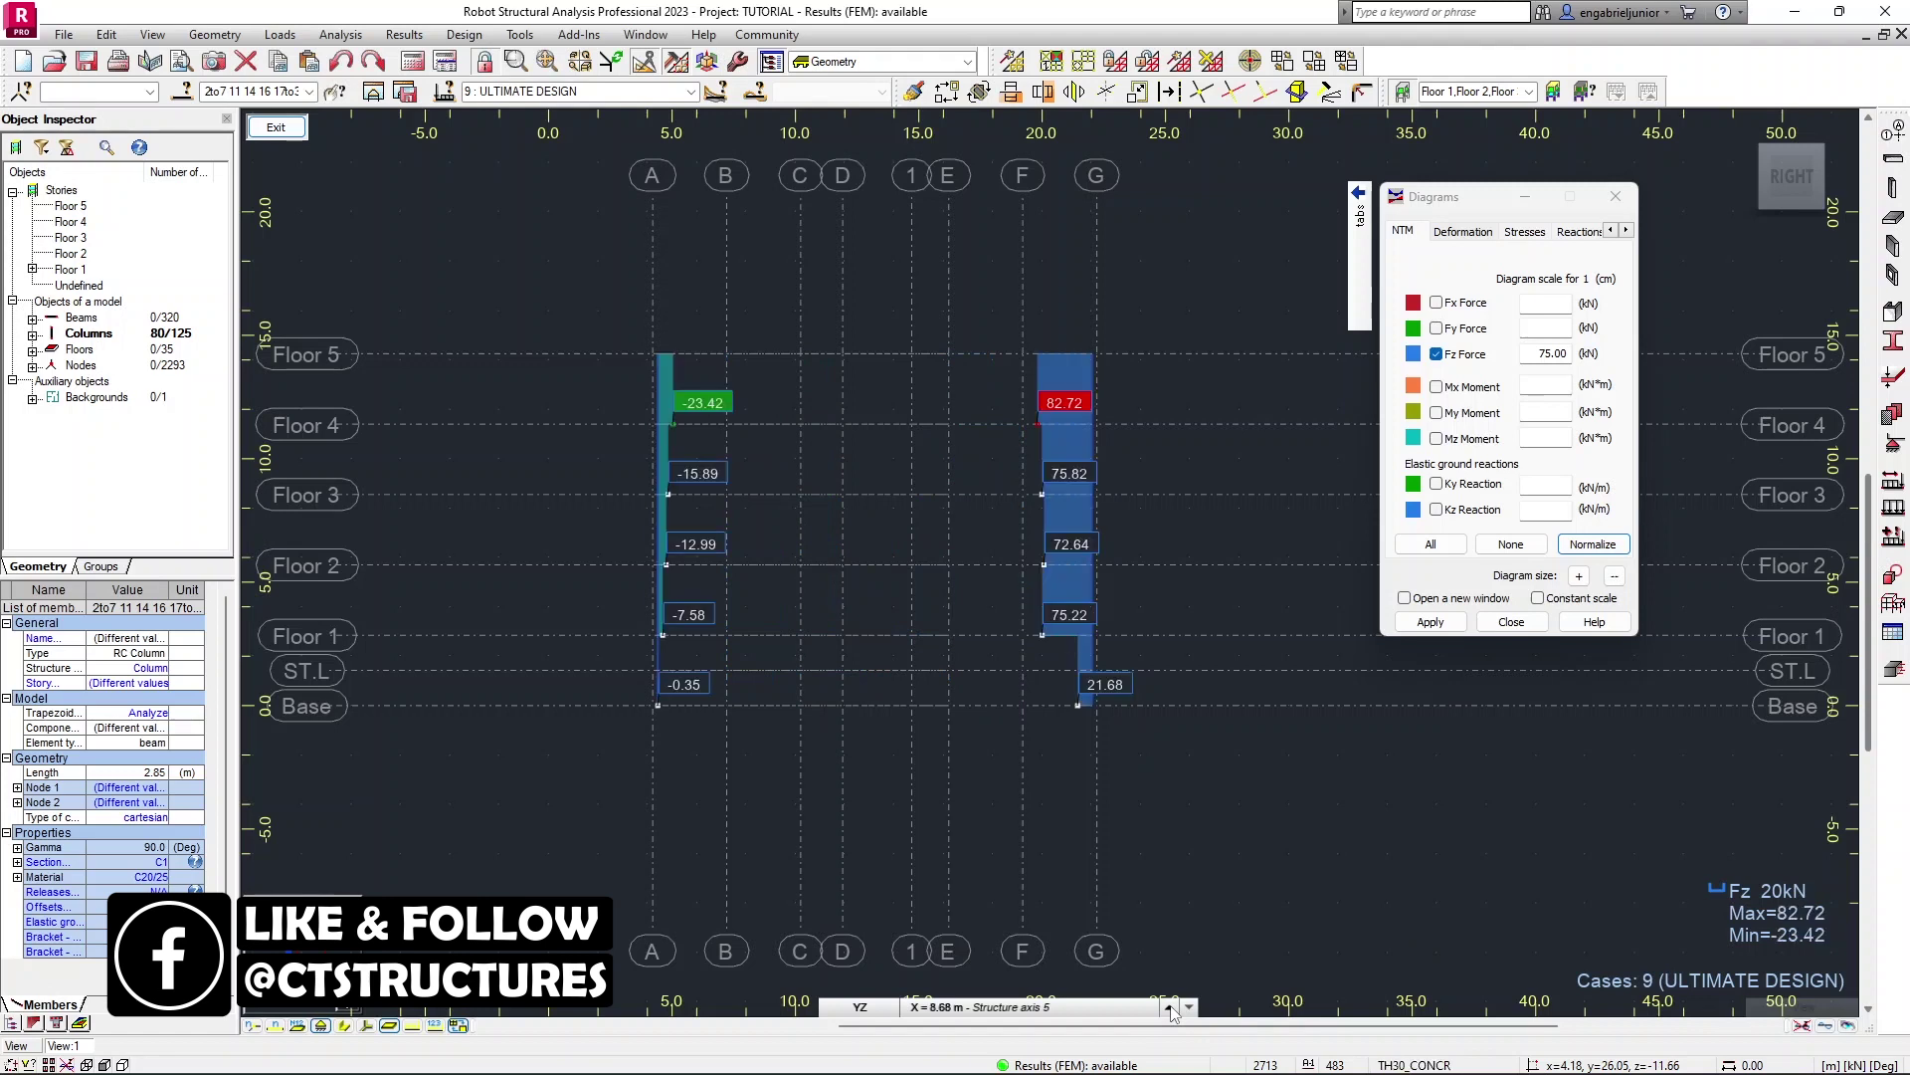
left_click(1171, 1007)
left_click(1170, 1007)
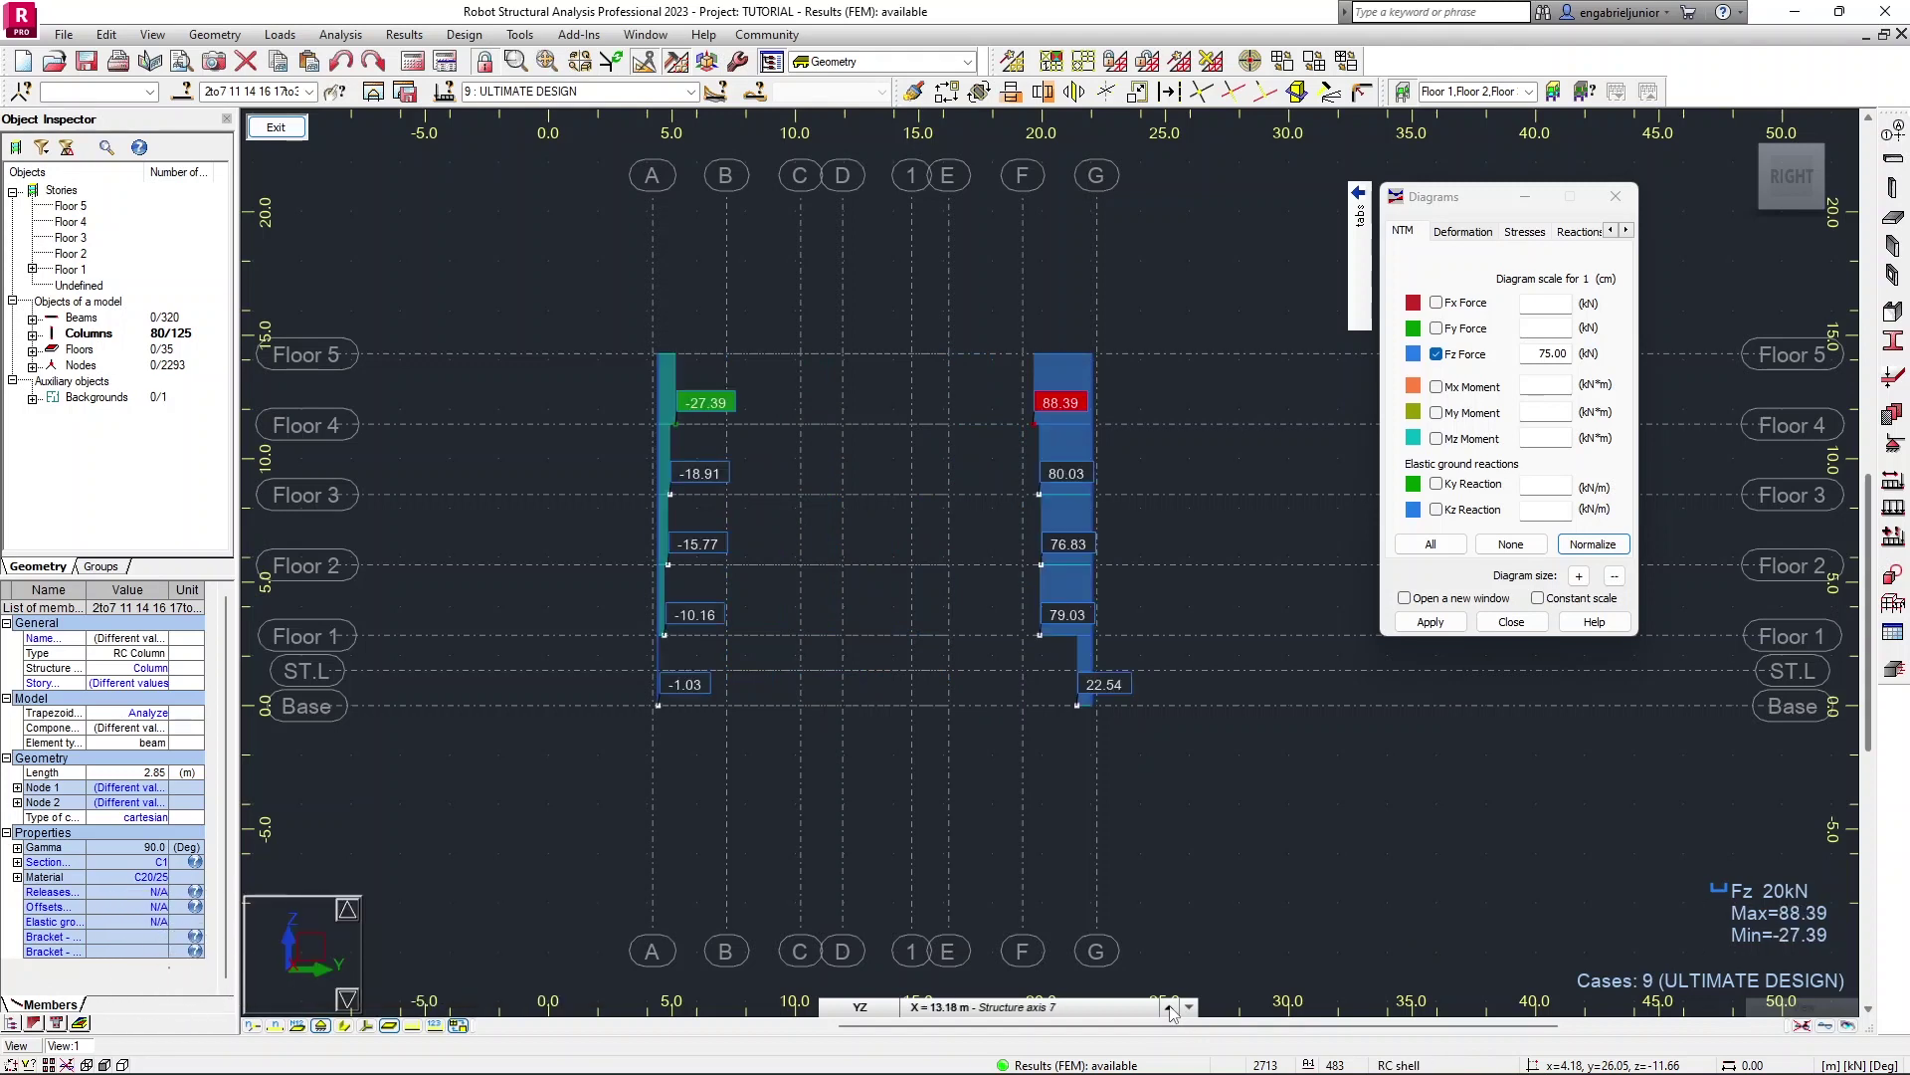
left_click(1170, 1007)
left_click(1170, 1007)
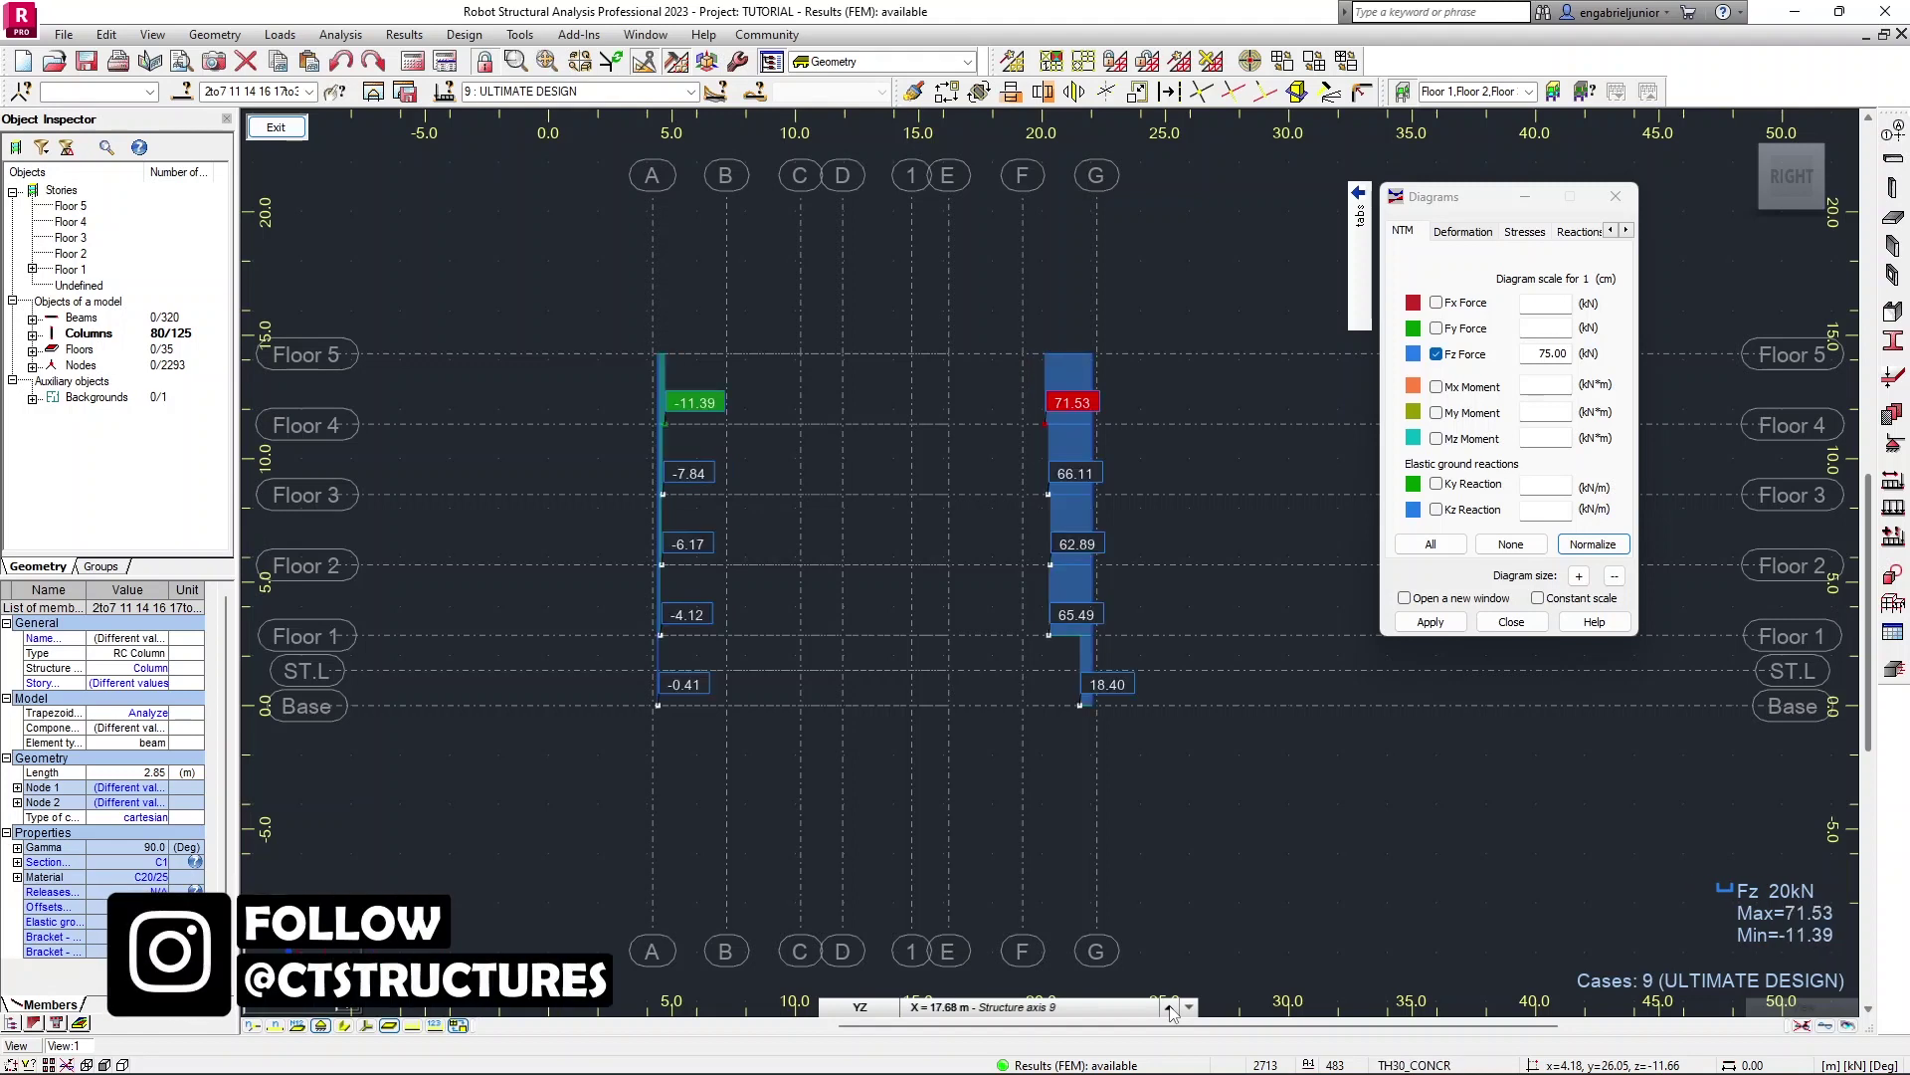
left_click(1170, 1007)
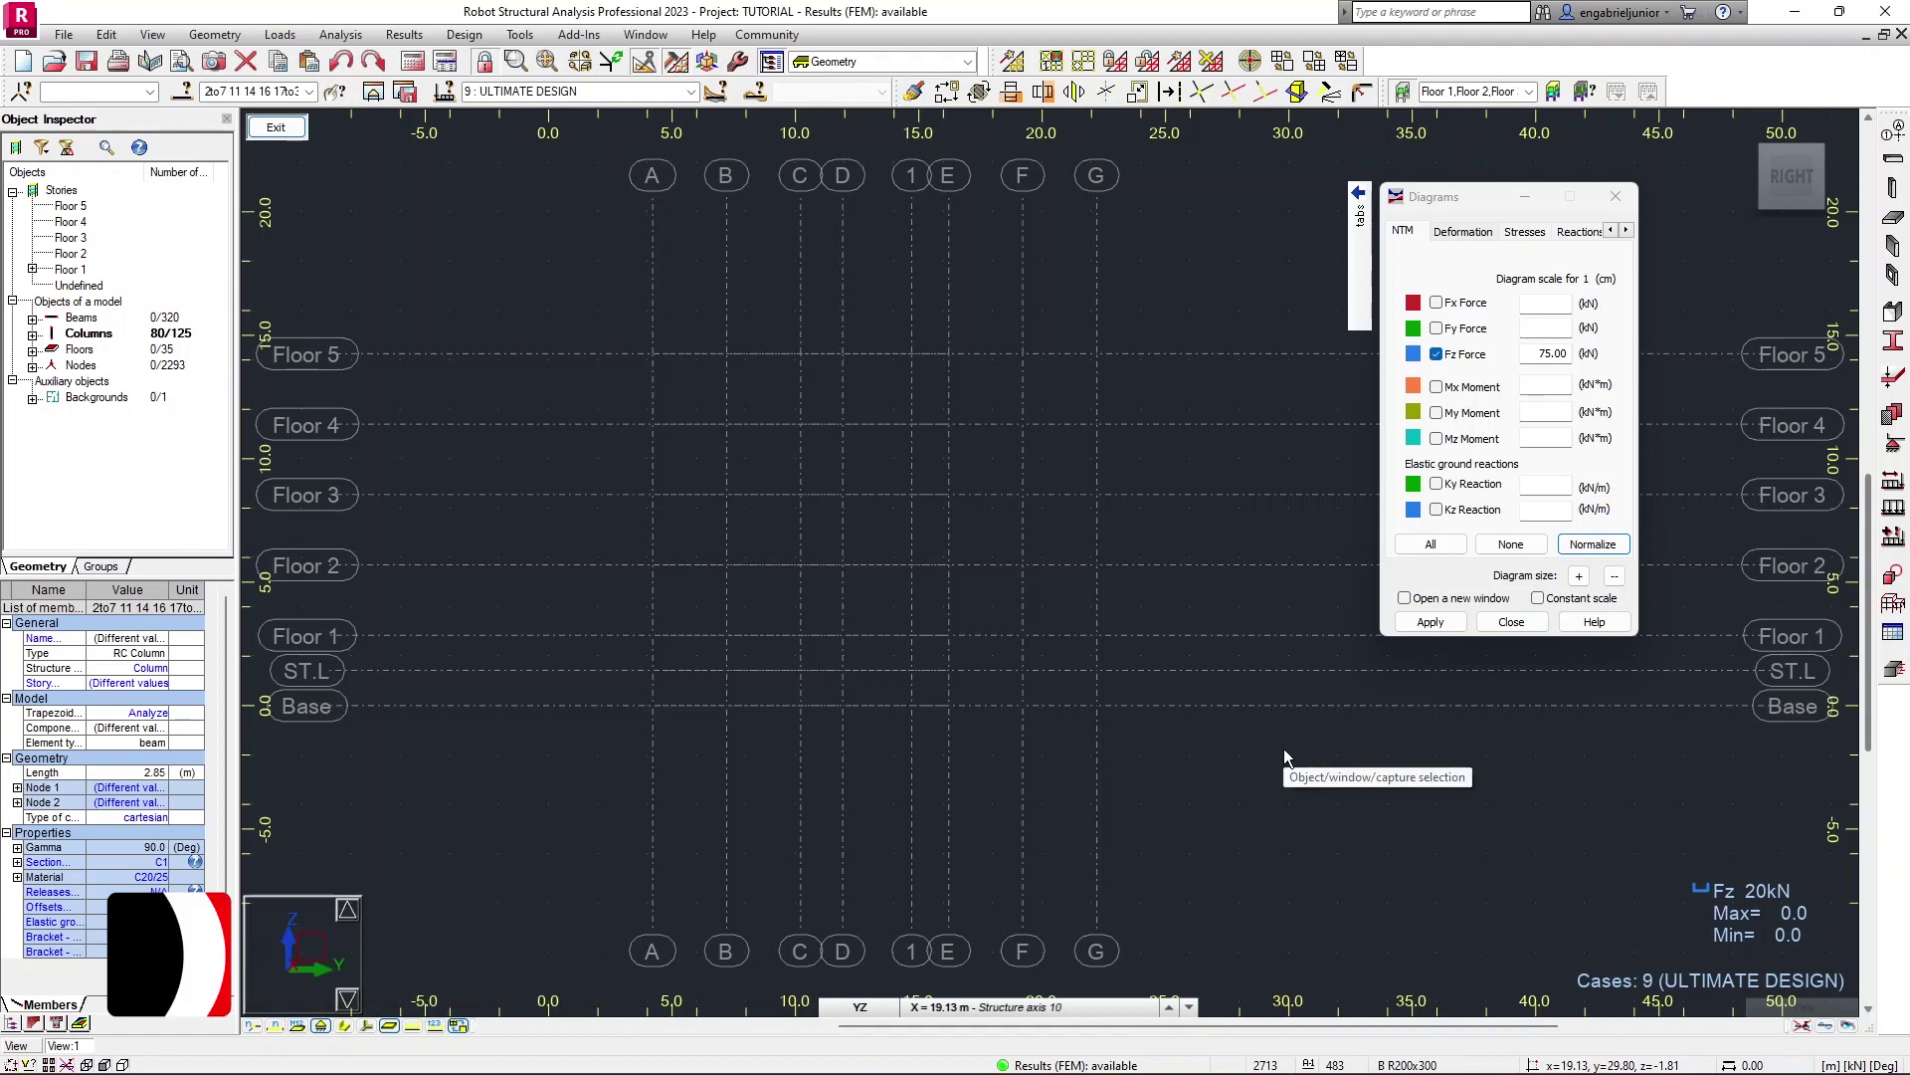
Step: Return the isolated columns with their Fz diagrams from the YZ plane to the 3D view
left_click_drag(1480, 204, 1479, 236)
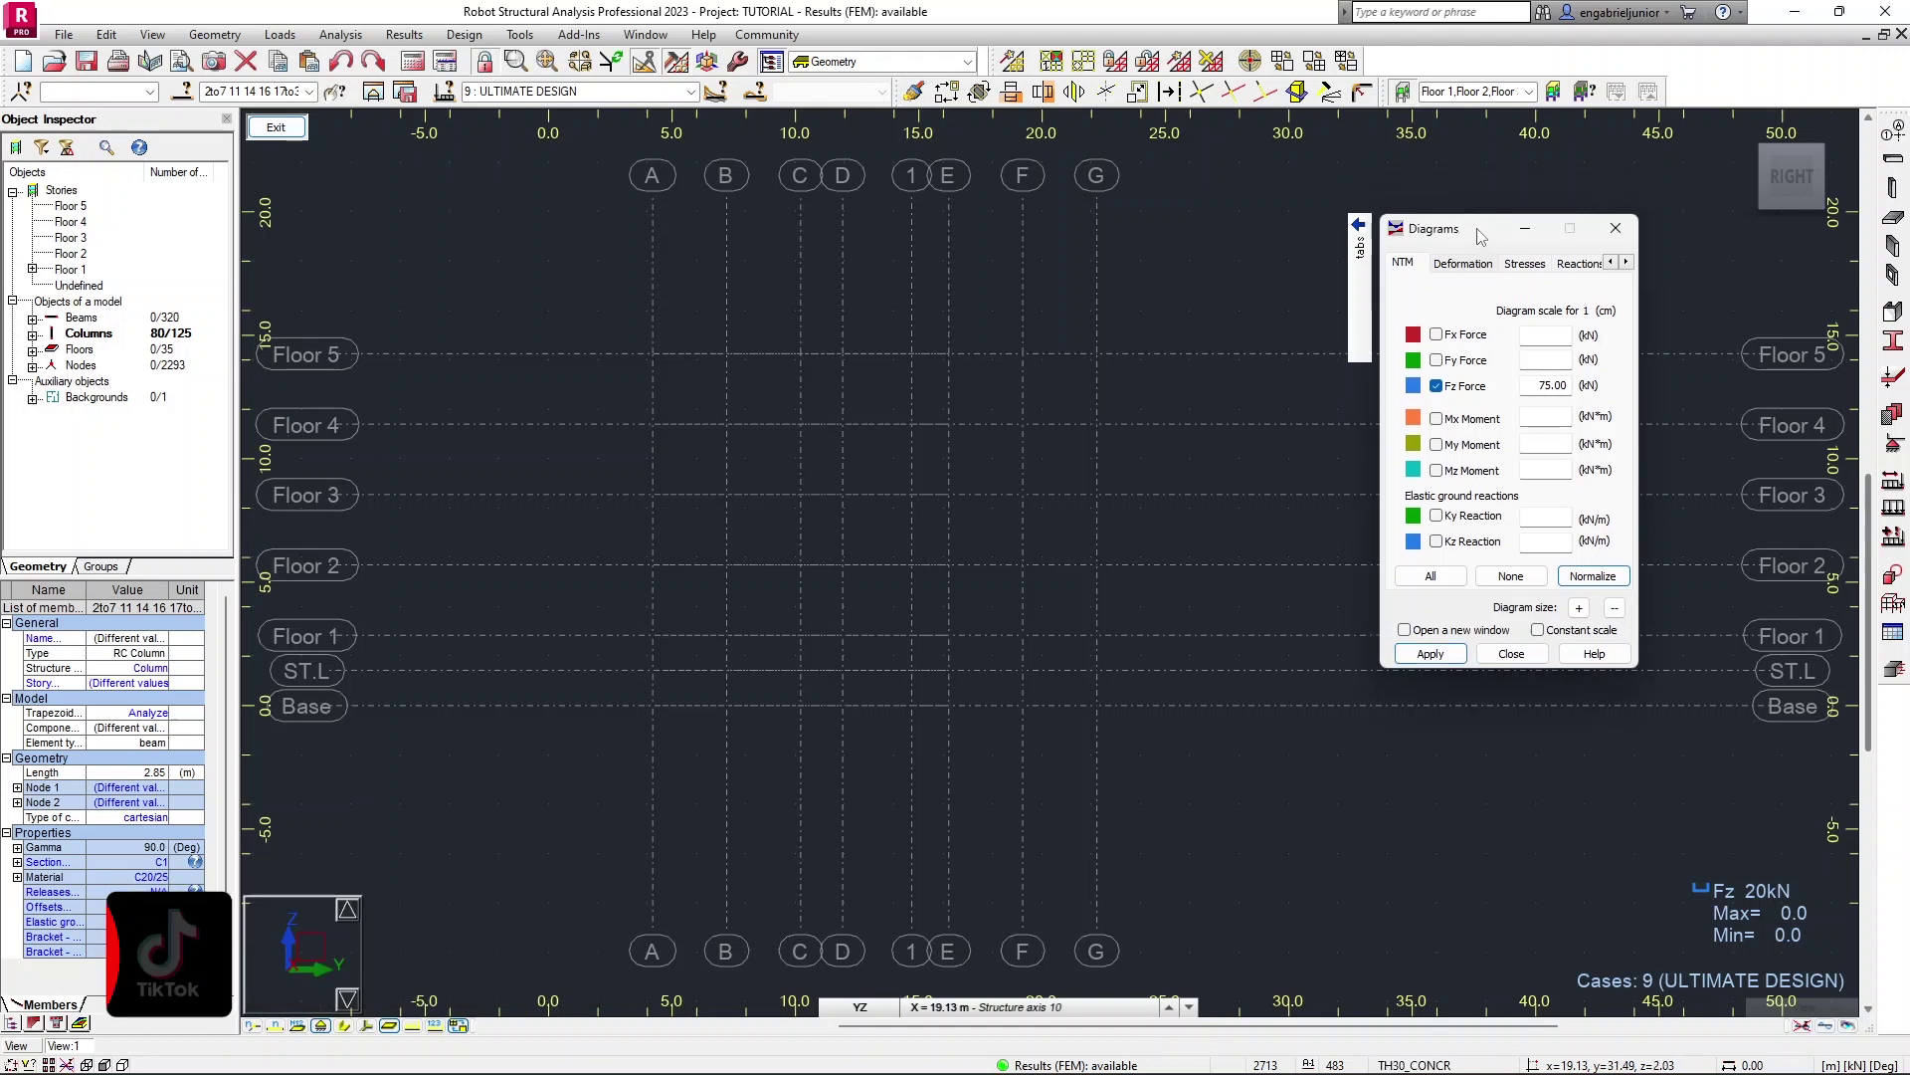
left_click(1104, 1007)
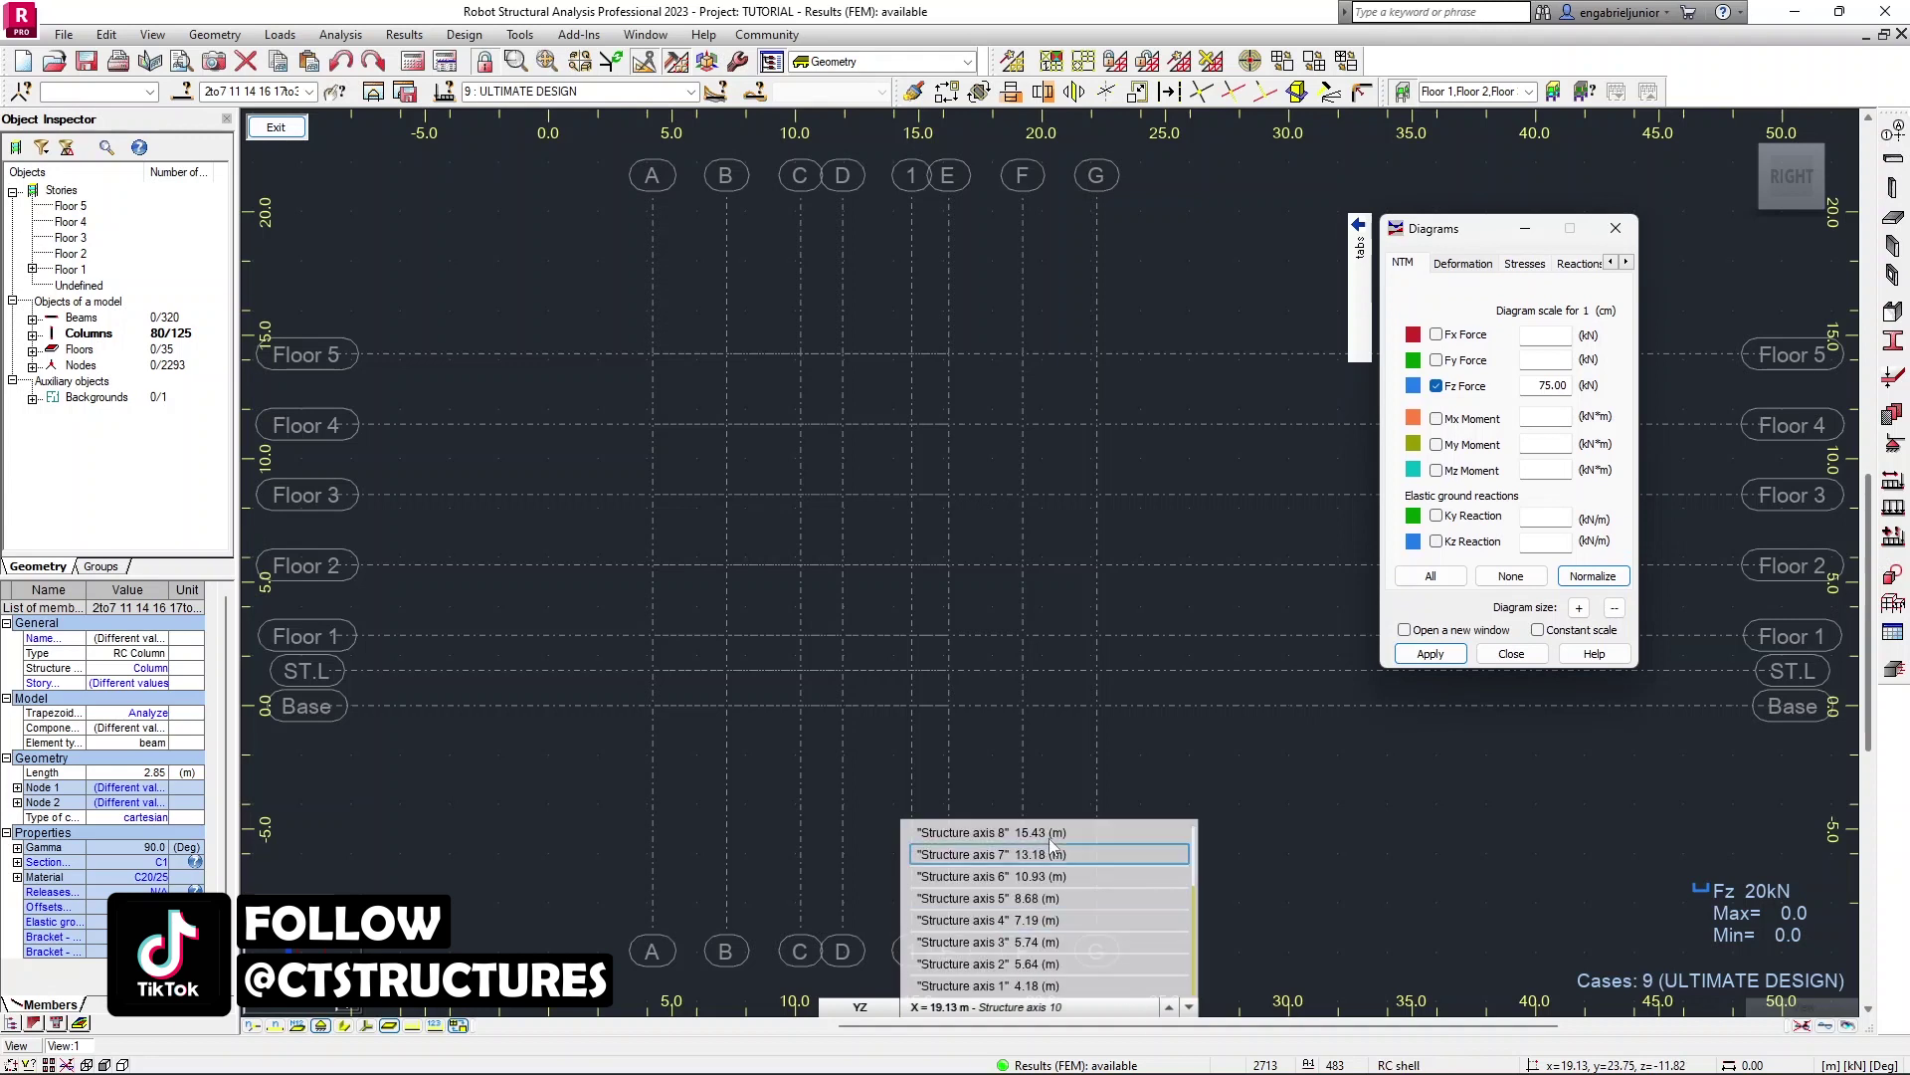
left_click(1764, 145)
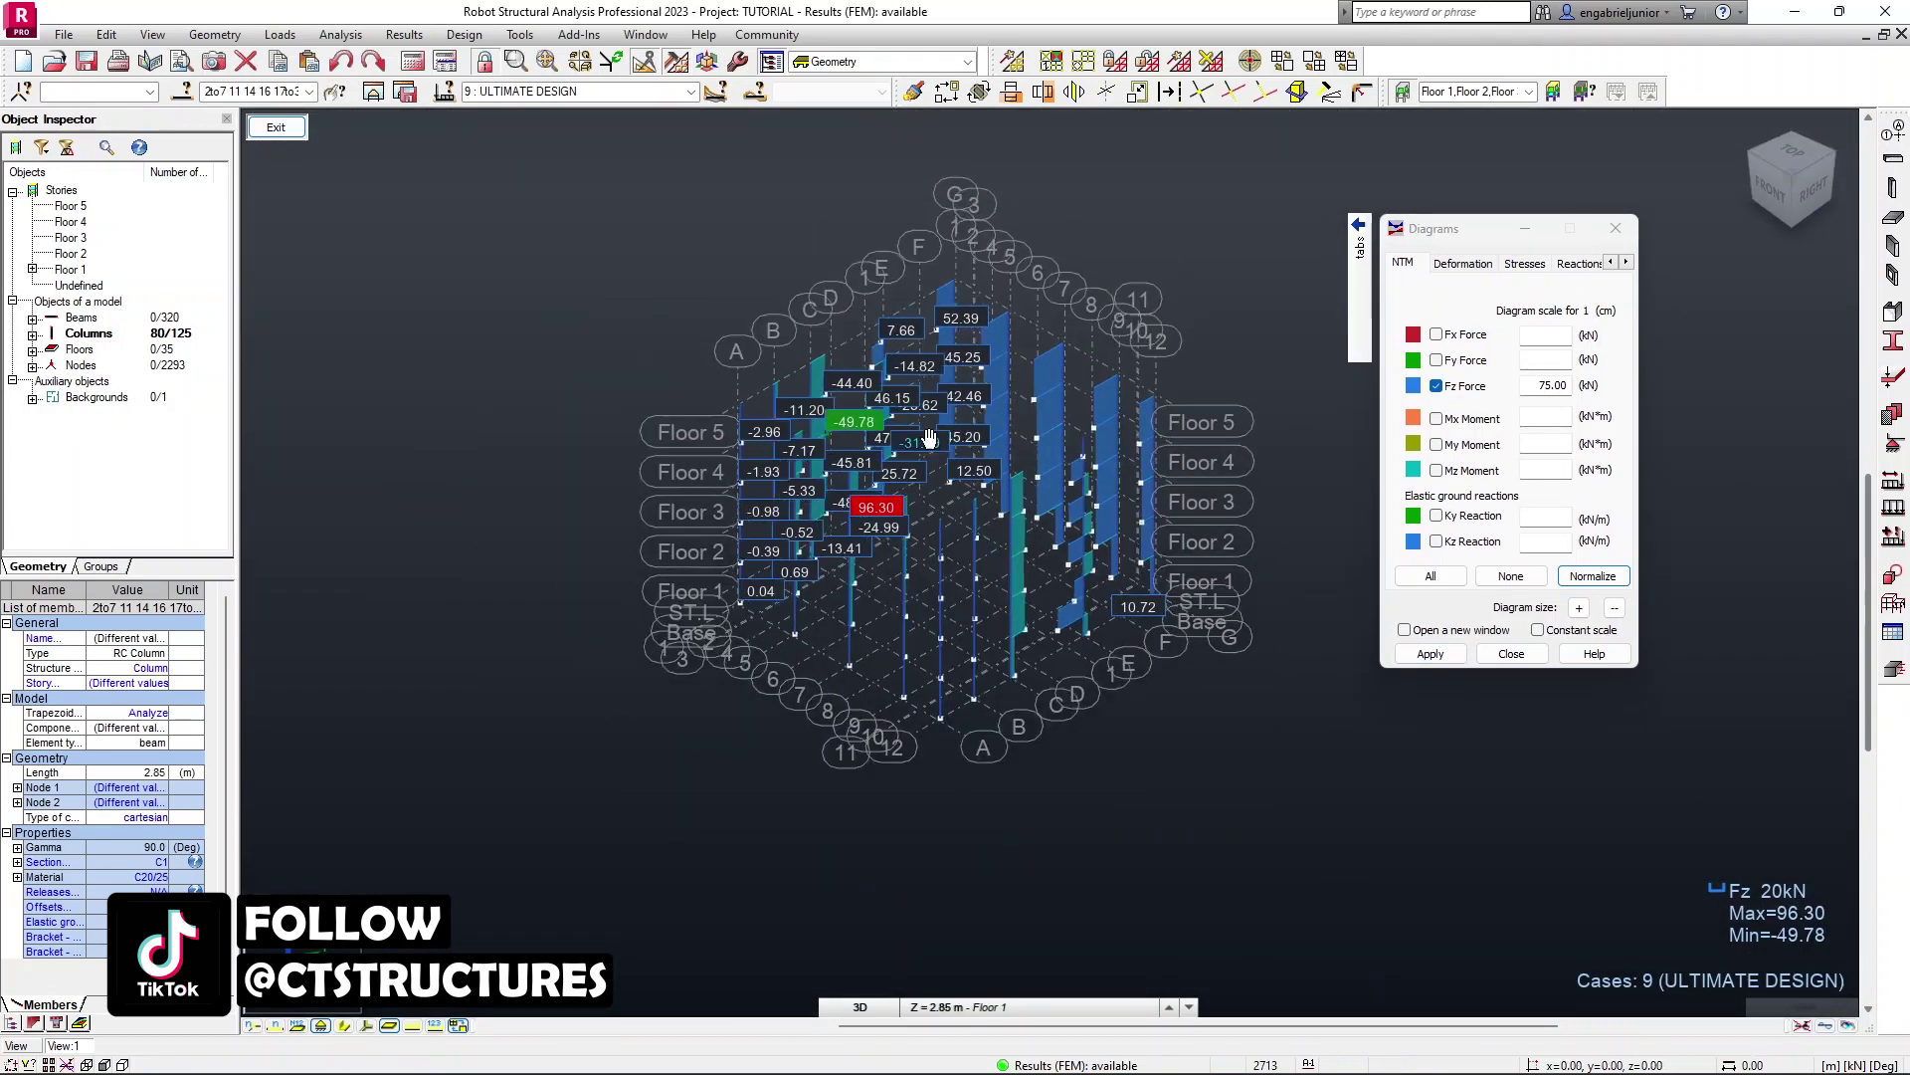
scroll(1084, 445, "up", 3)
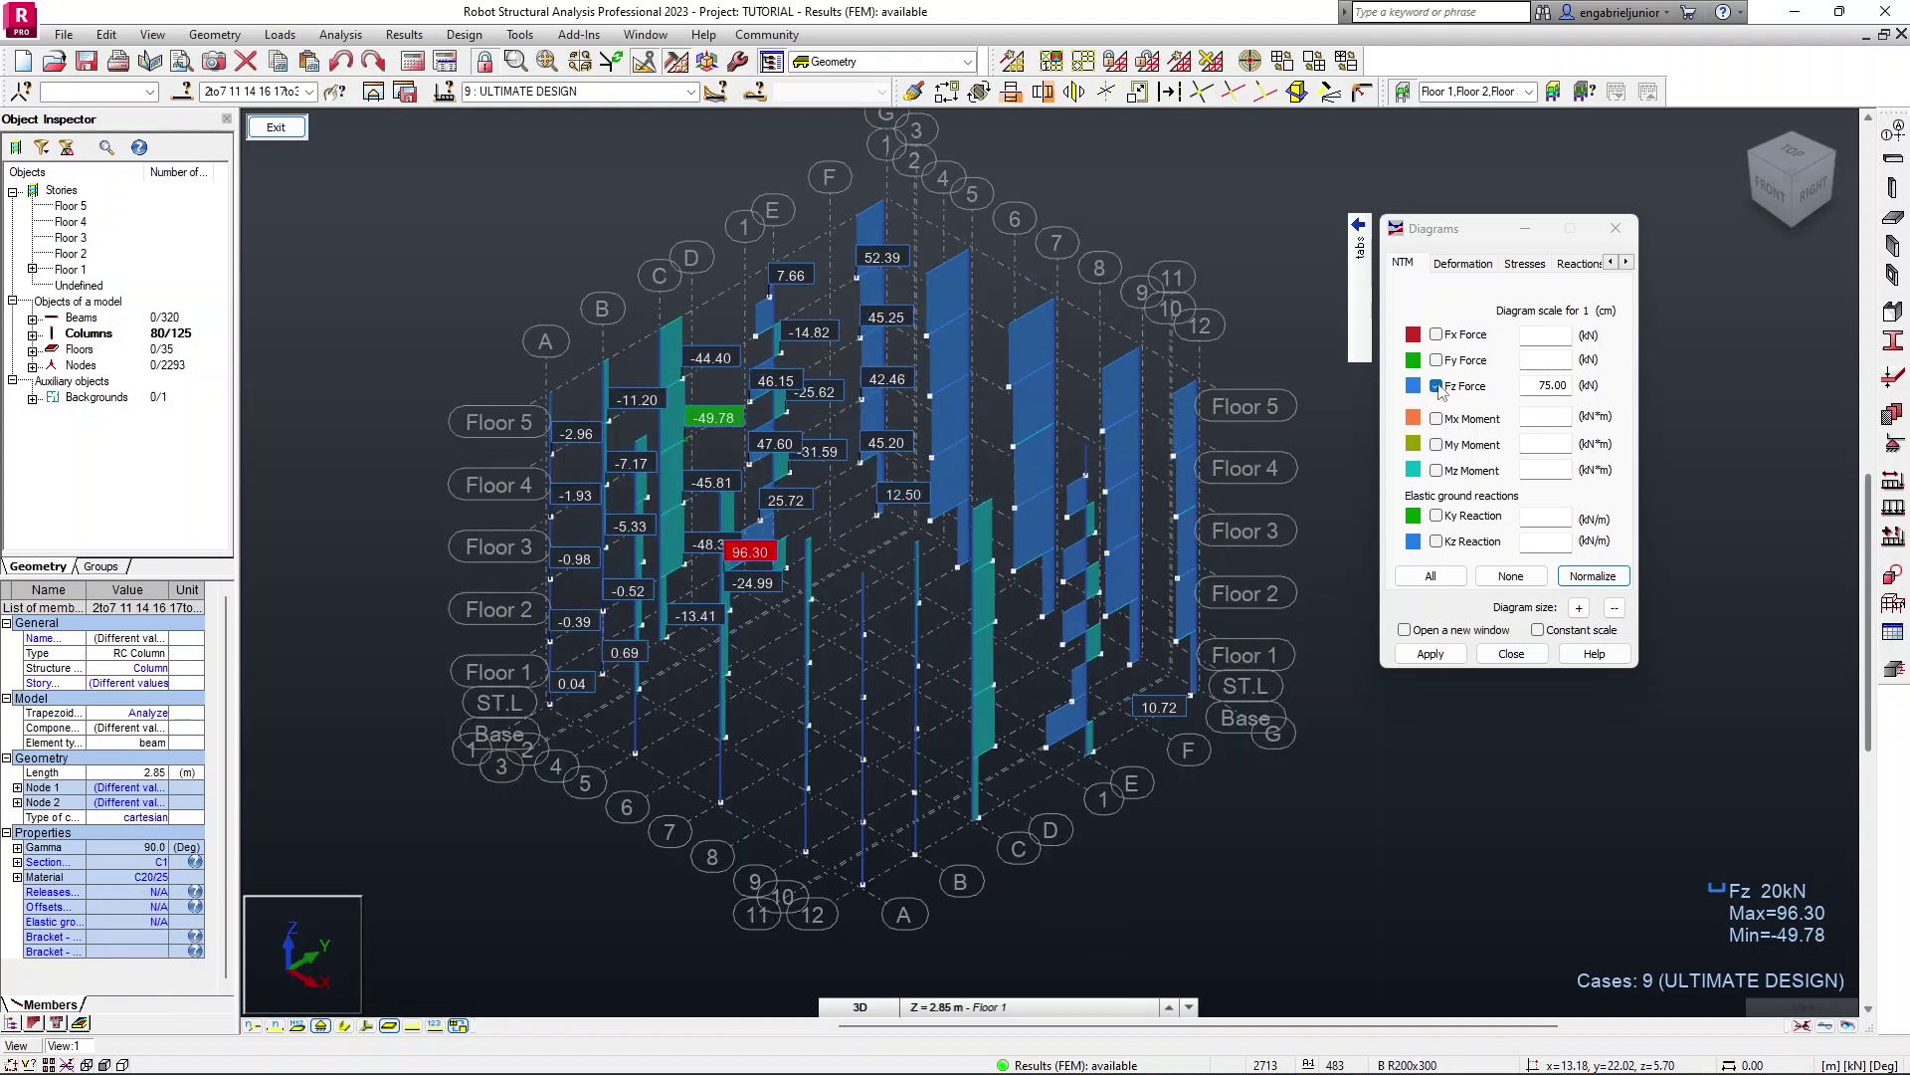
Step: Display all force and moment diagrams, Fx to Fz and Mx to Mz, on the isolated columns and examine them in 3D
left_click(1433, 576)
left_click(1441, 655)
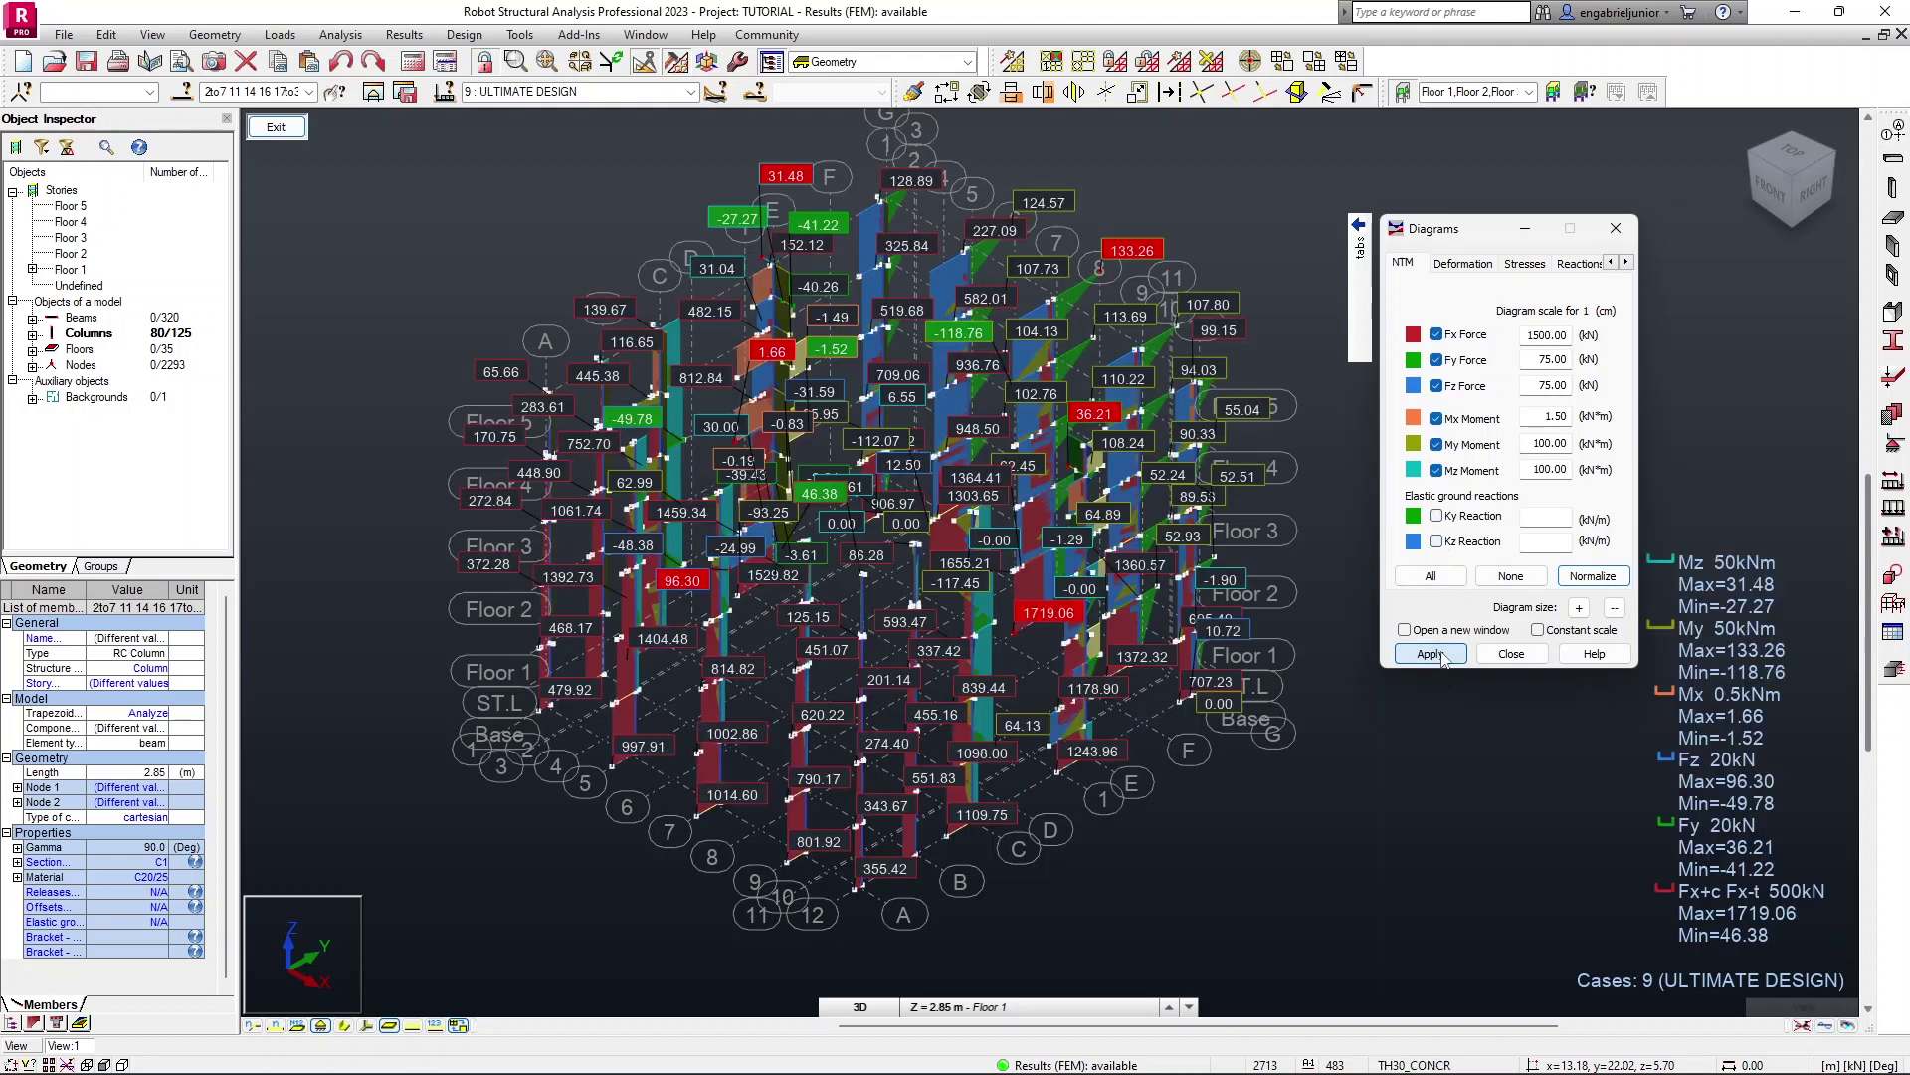
middle_click_drag(1069, 546, 1022, 498)
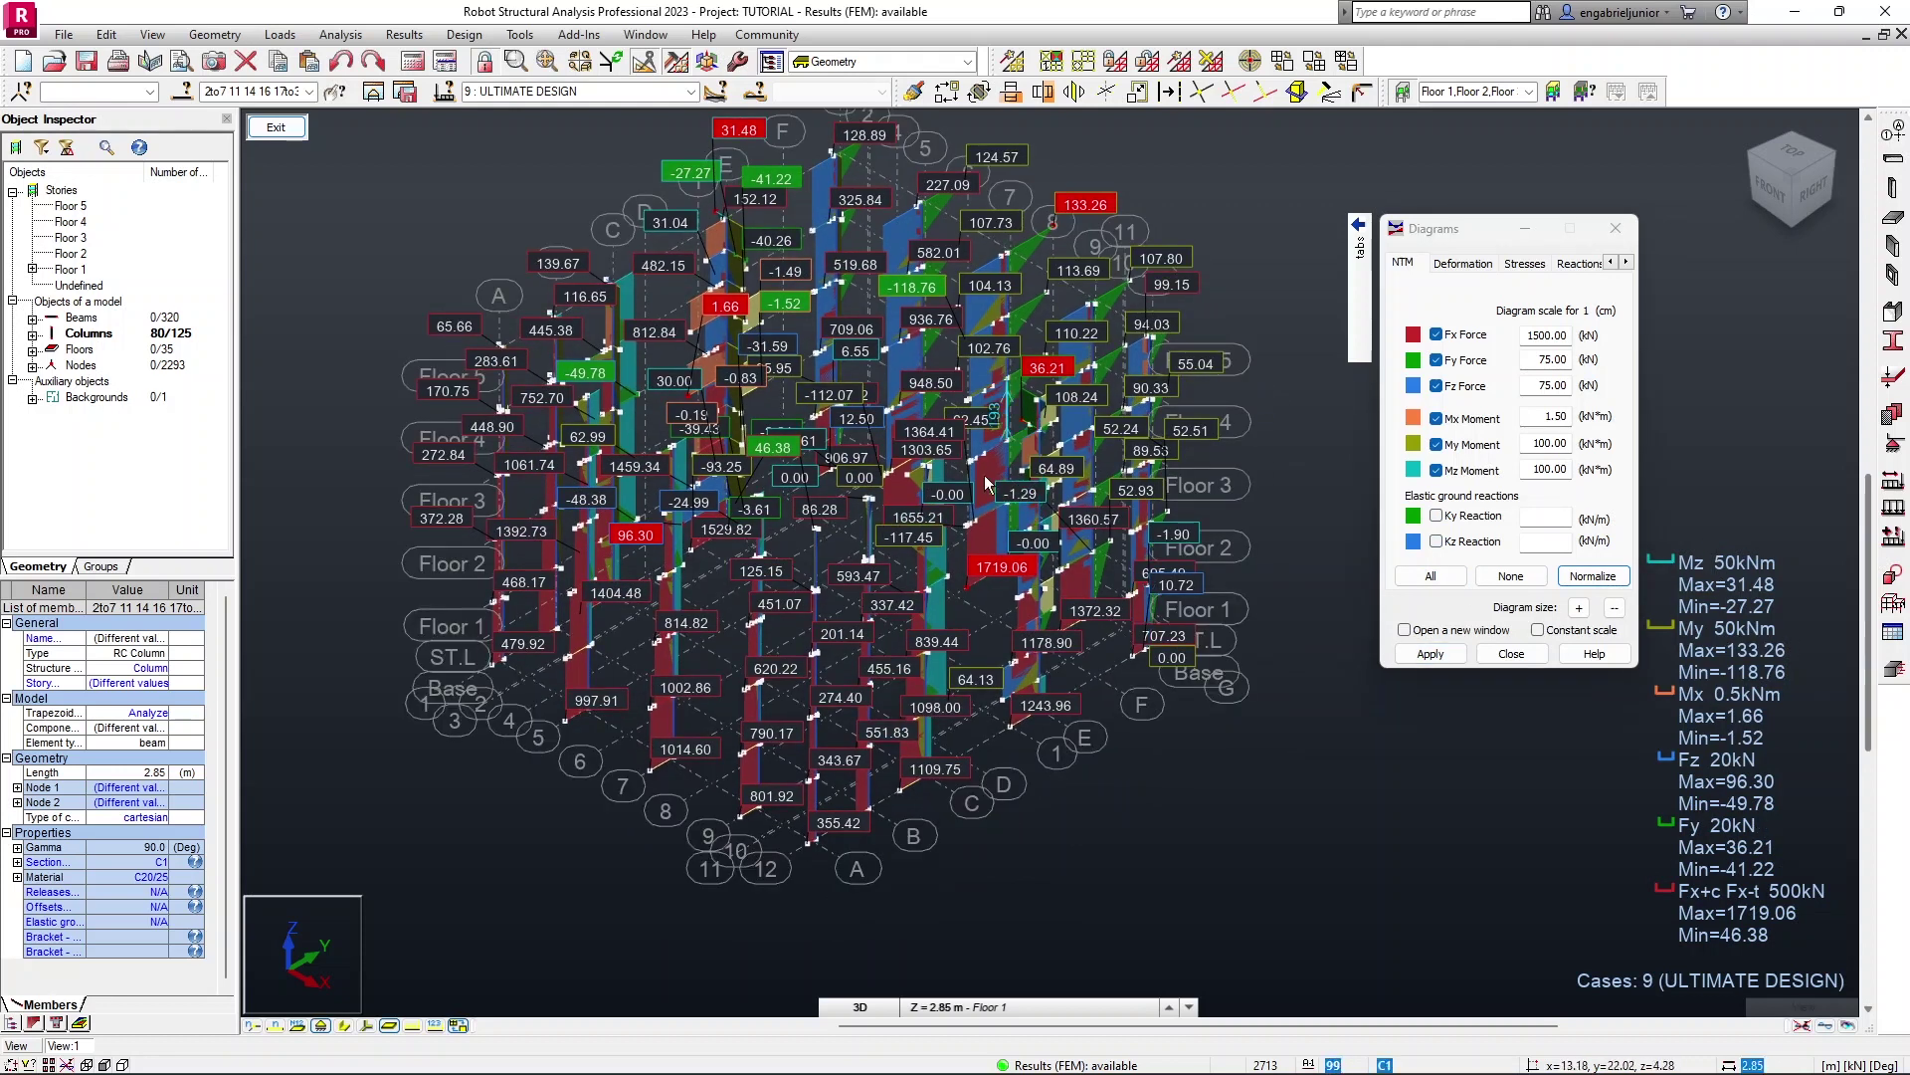
middle_click_drag(1005, 468, 1010, 521)
middle_click_drag(1082, 451, 1003, 450, "shift")
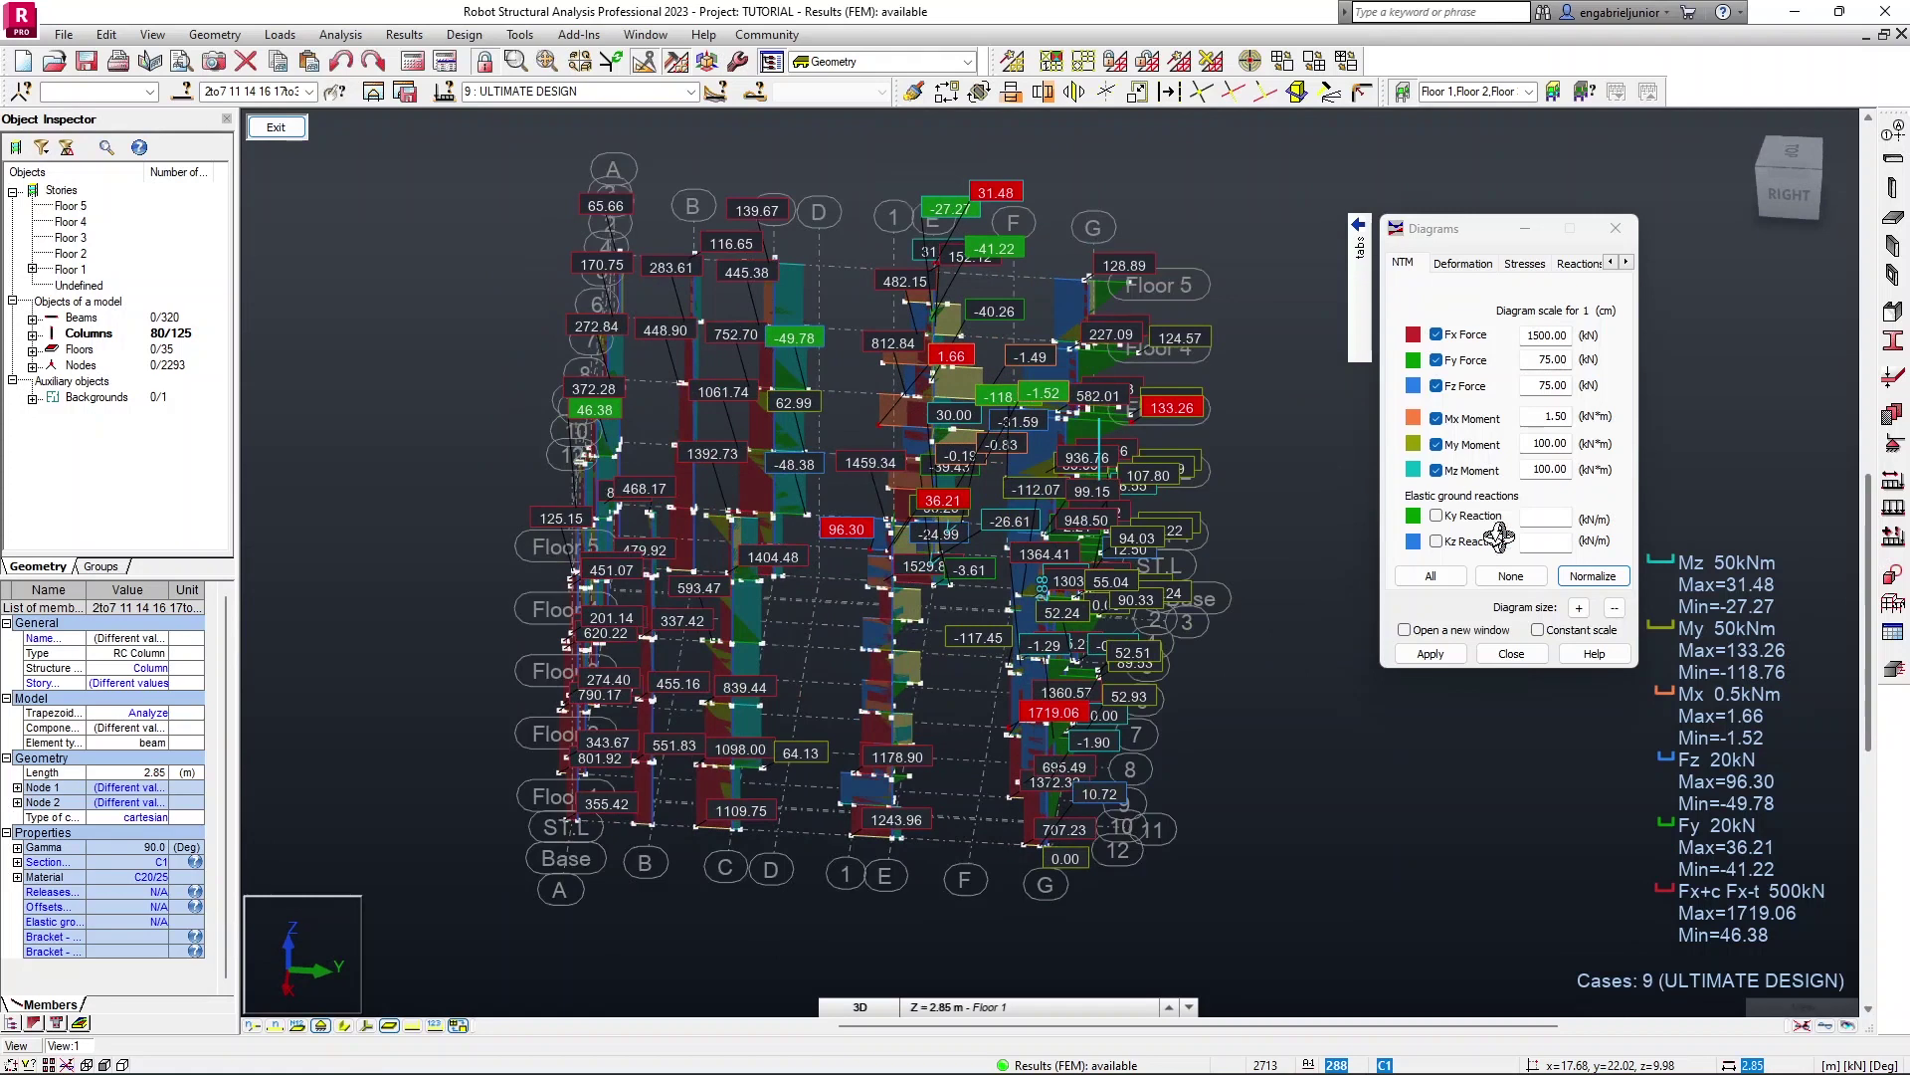
Step: Clear all force and moment diagrams and return from the isolated columns to the full building model
left_click(1436, 470)
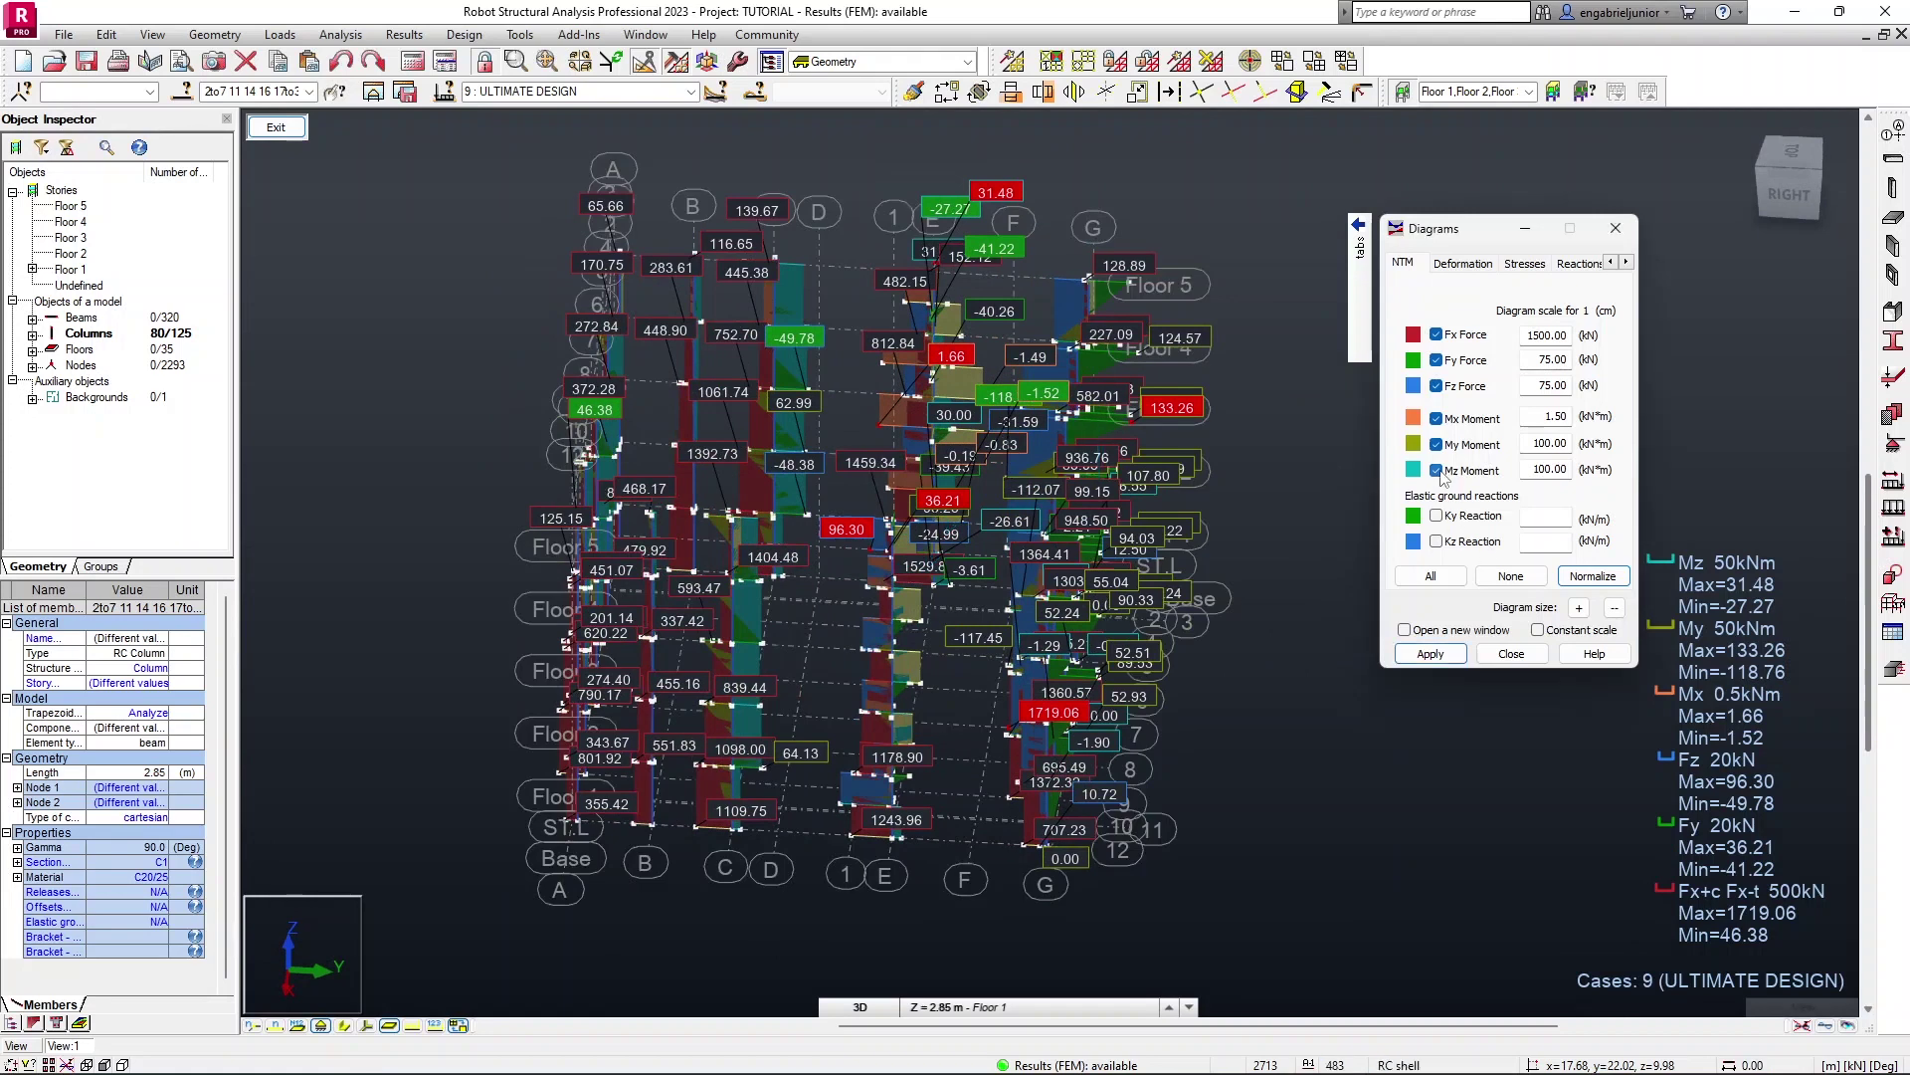
left_click(1436, 385)
left_click(1437, 360)
left_click(1437, 335)
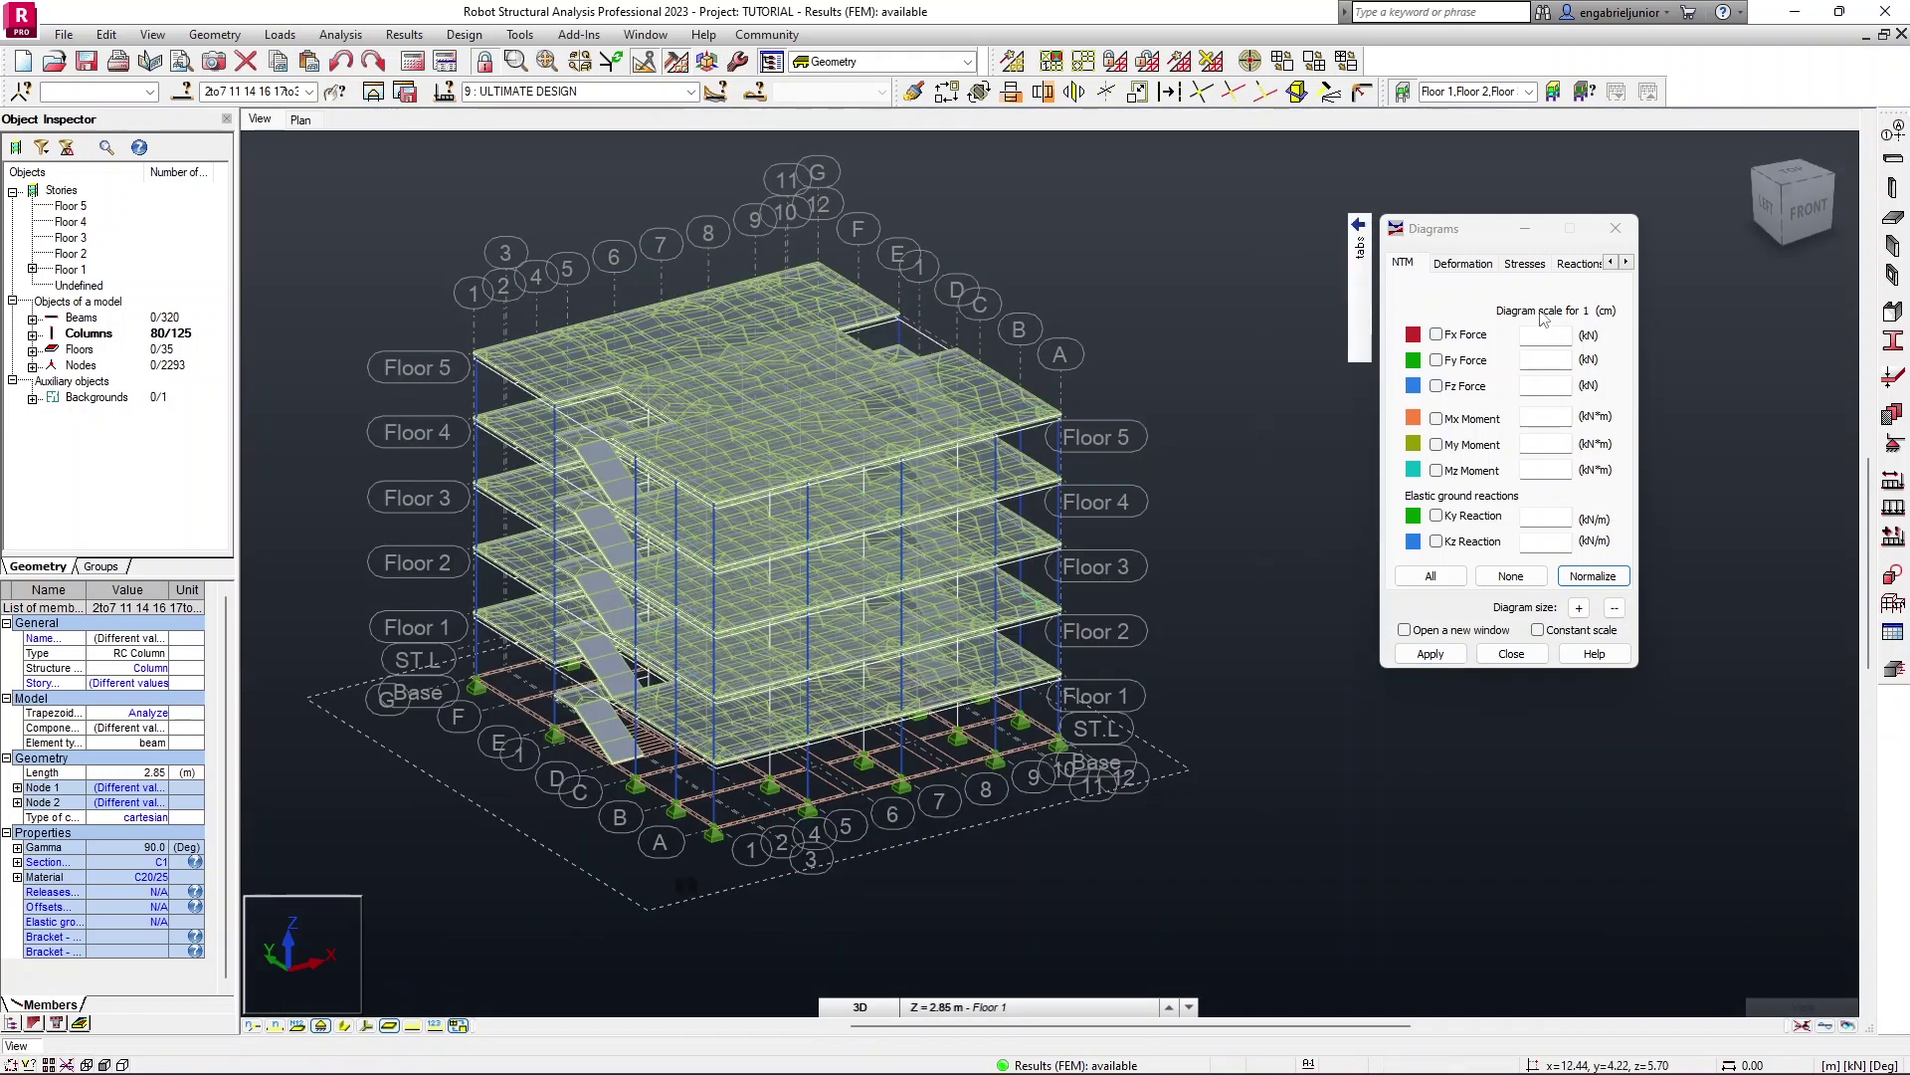
Step: Display the FZ support reactions with value descriptions on the full 3D building model
left_click(1572, 265)
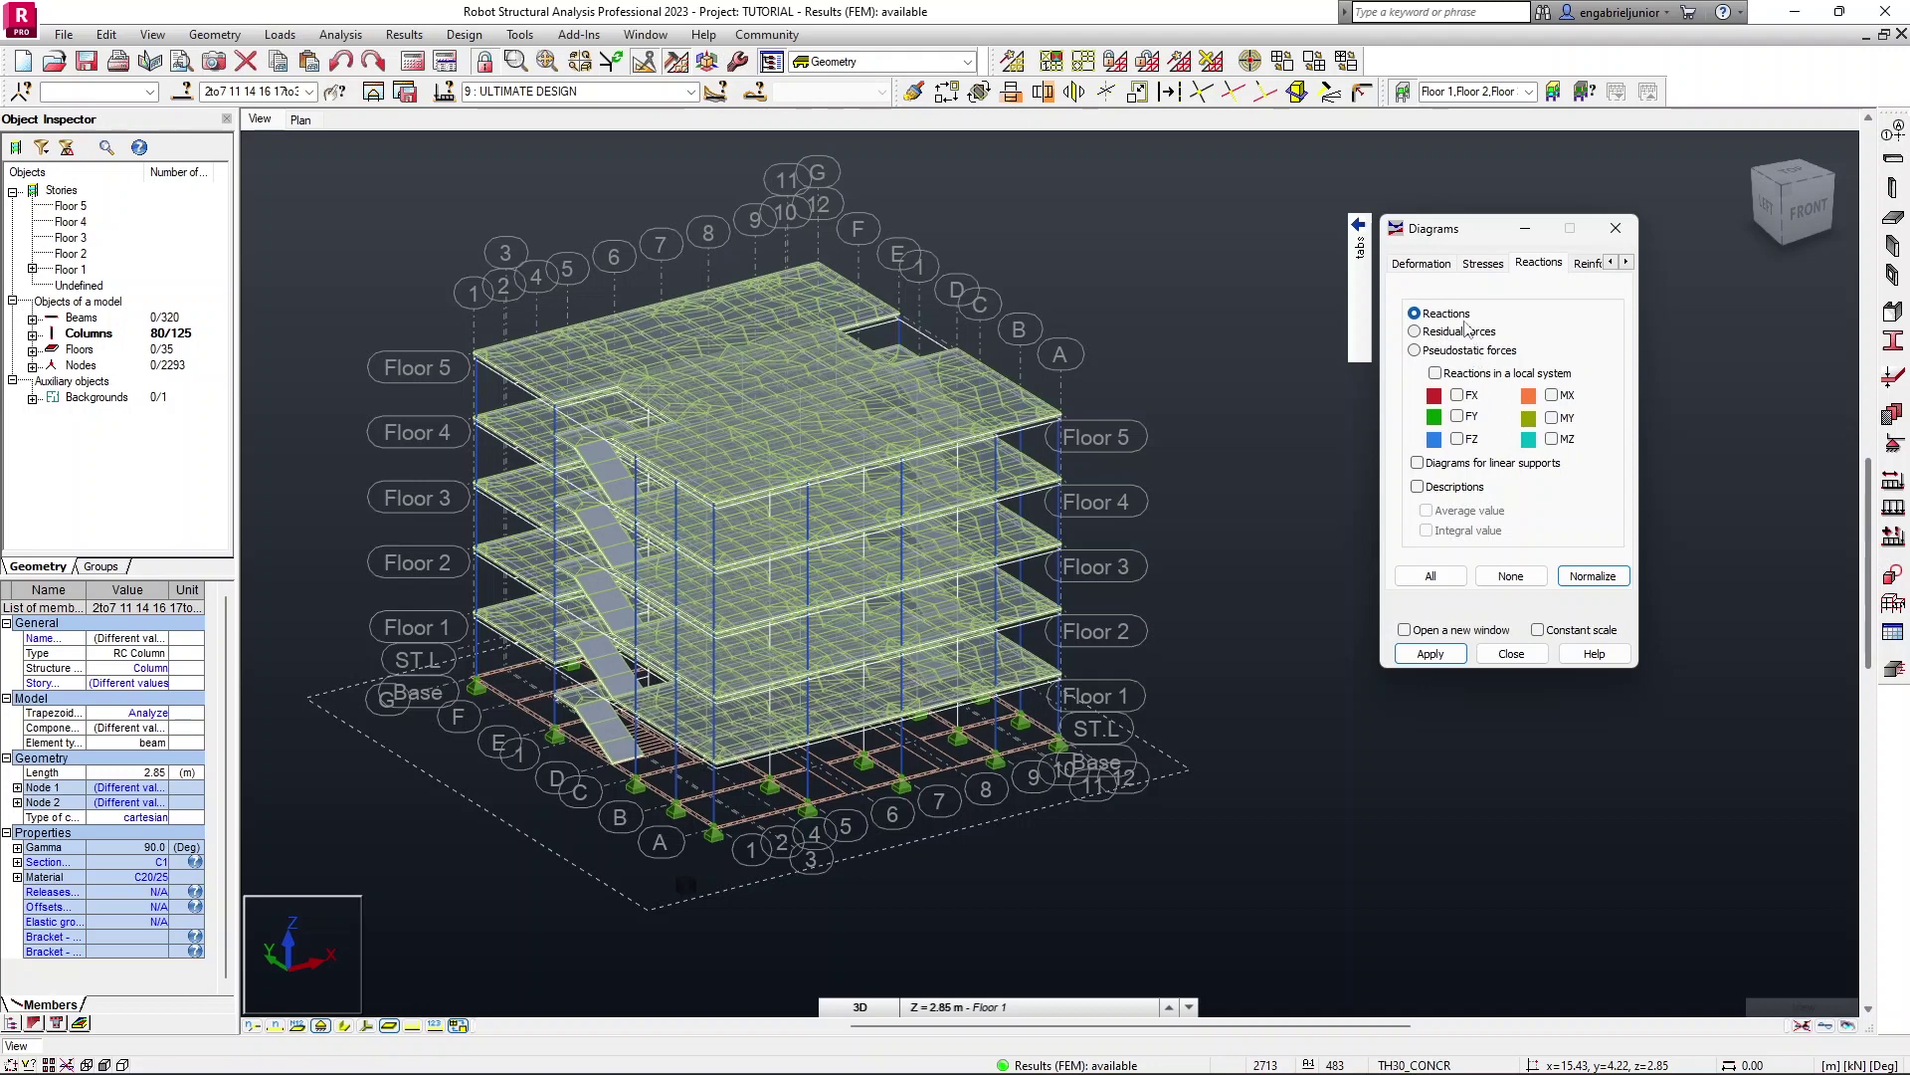
left_click_drag(1477, 239, 1449, 200)
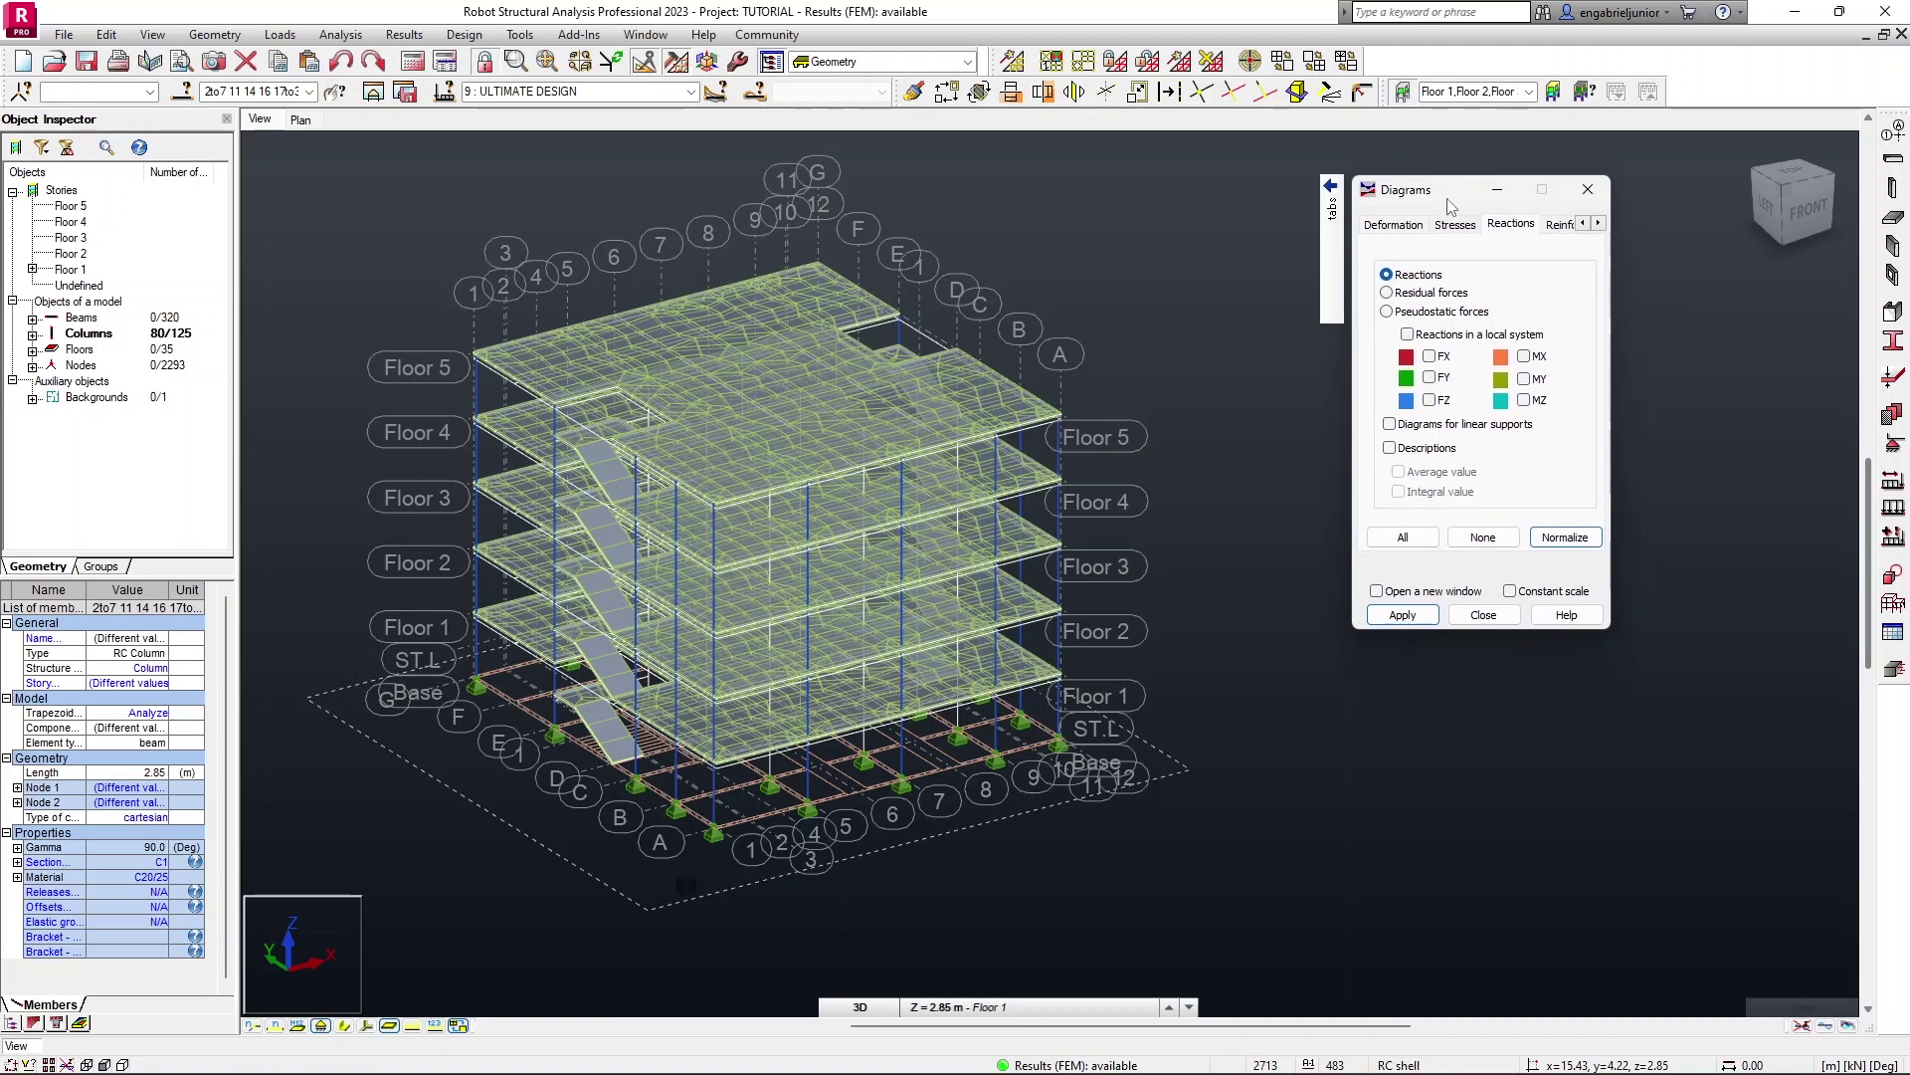
left_click(1430, 400)
left_click(1413, 615)
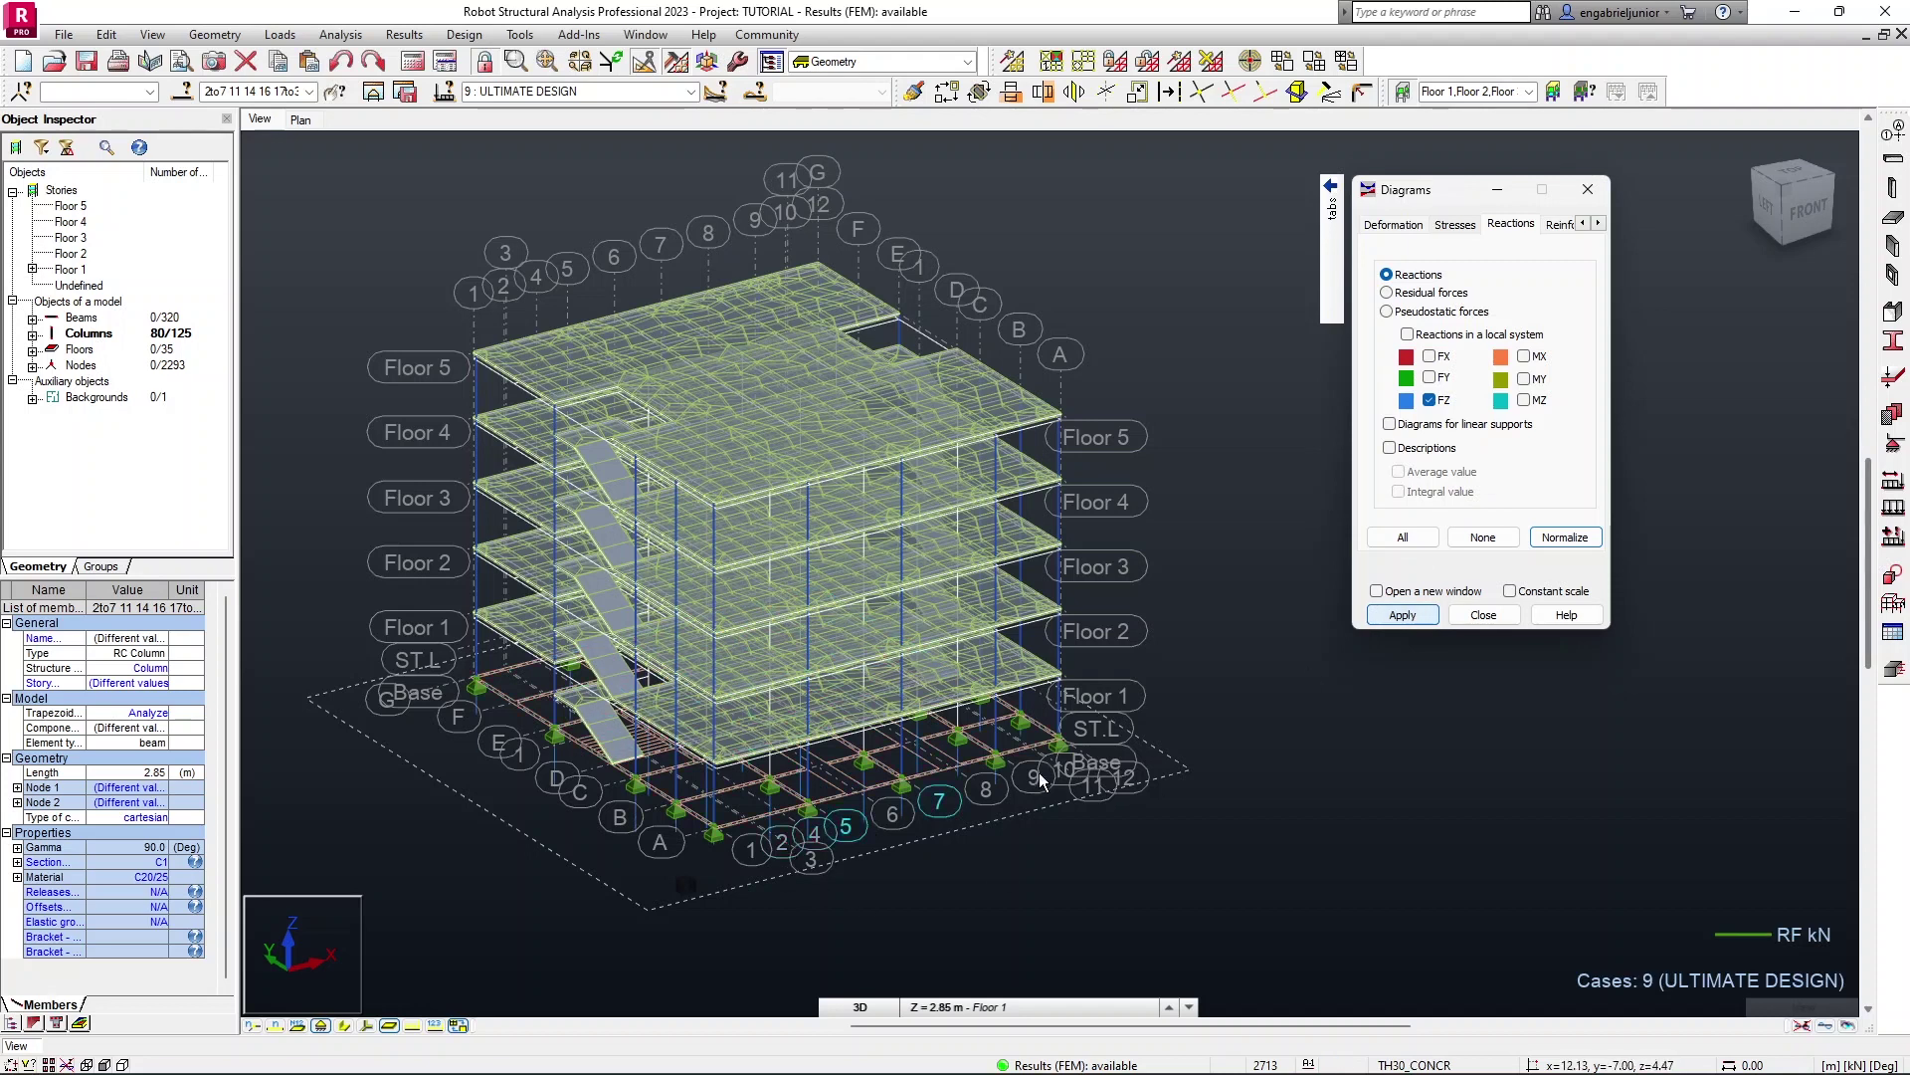
scroll(676, 808, "up", 5)
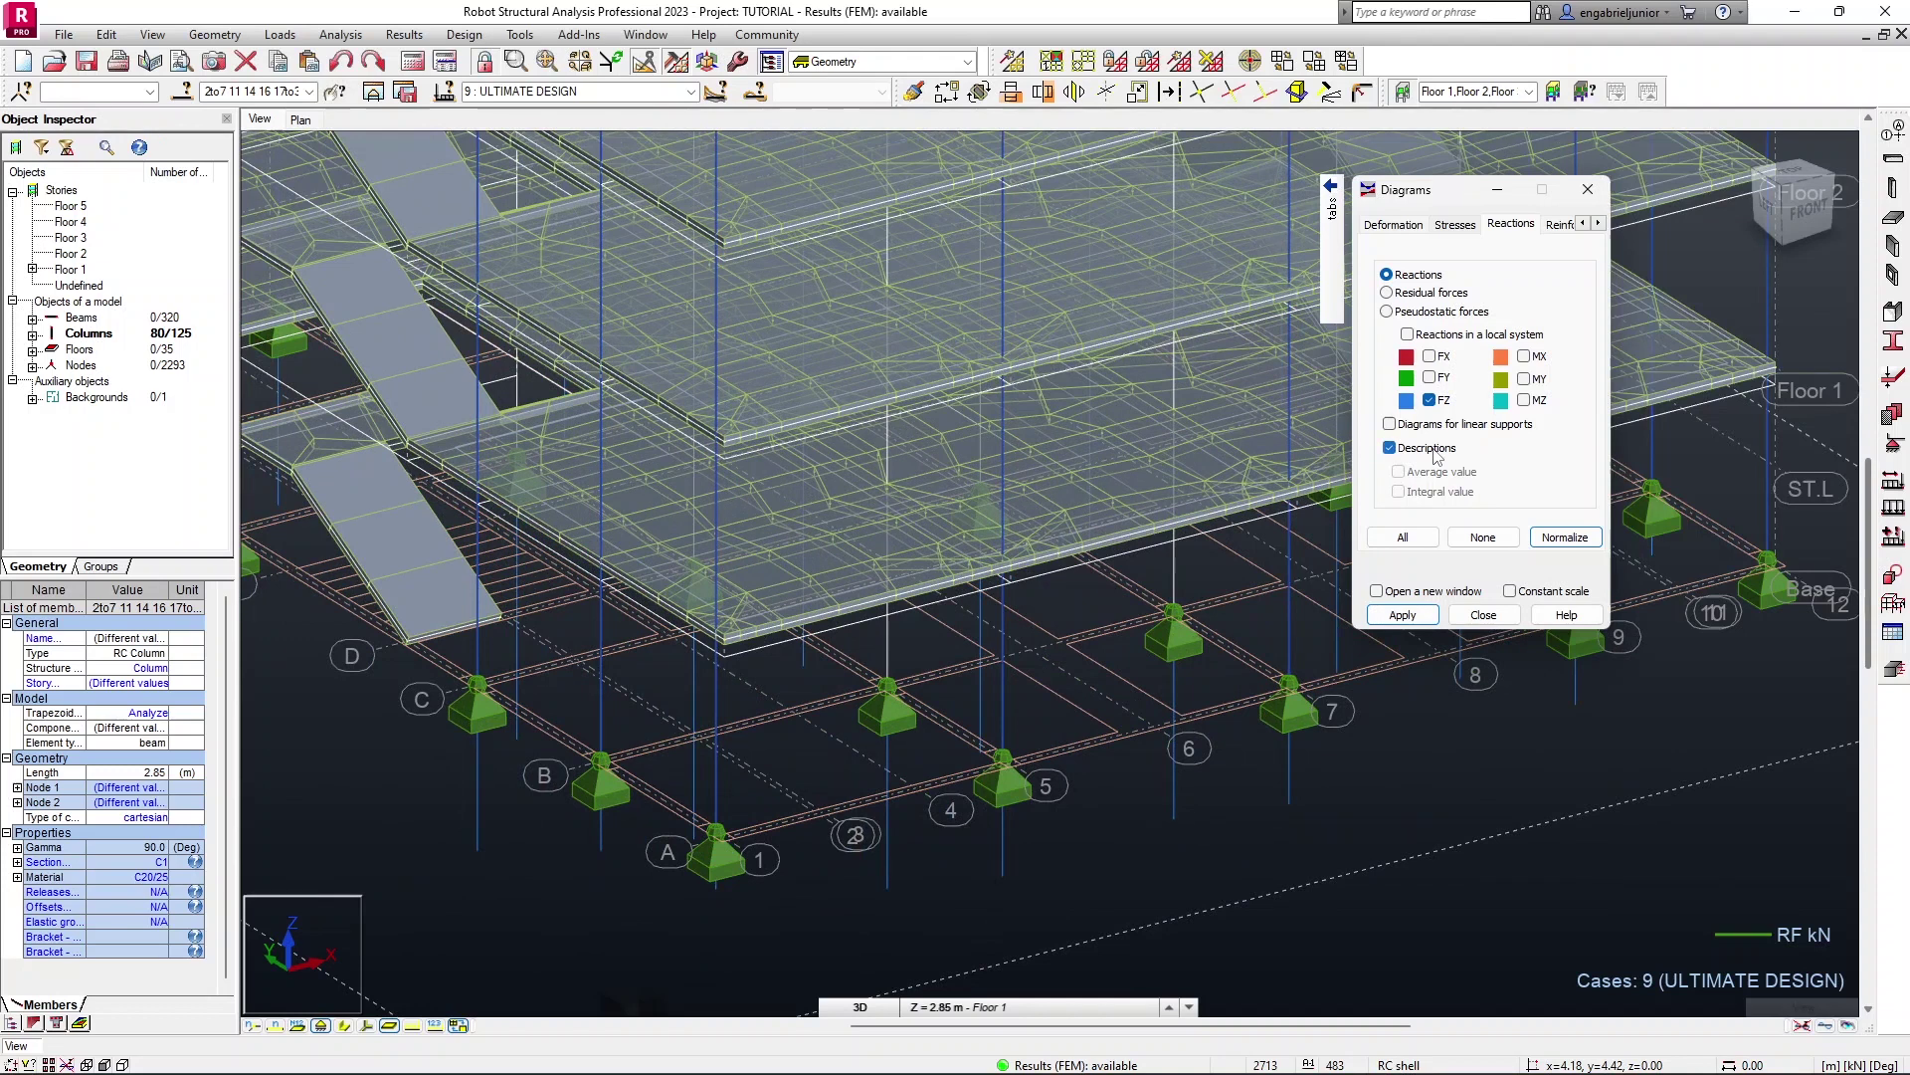
left_click(1419, 616)
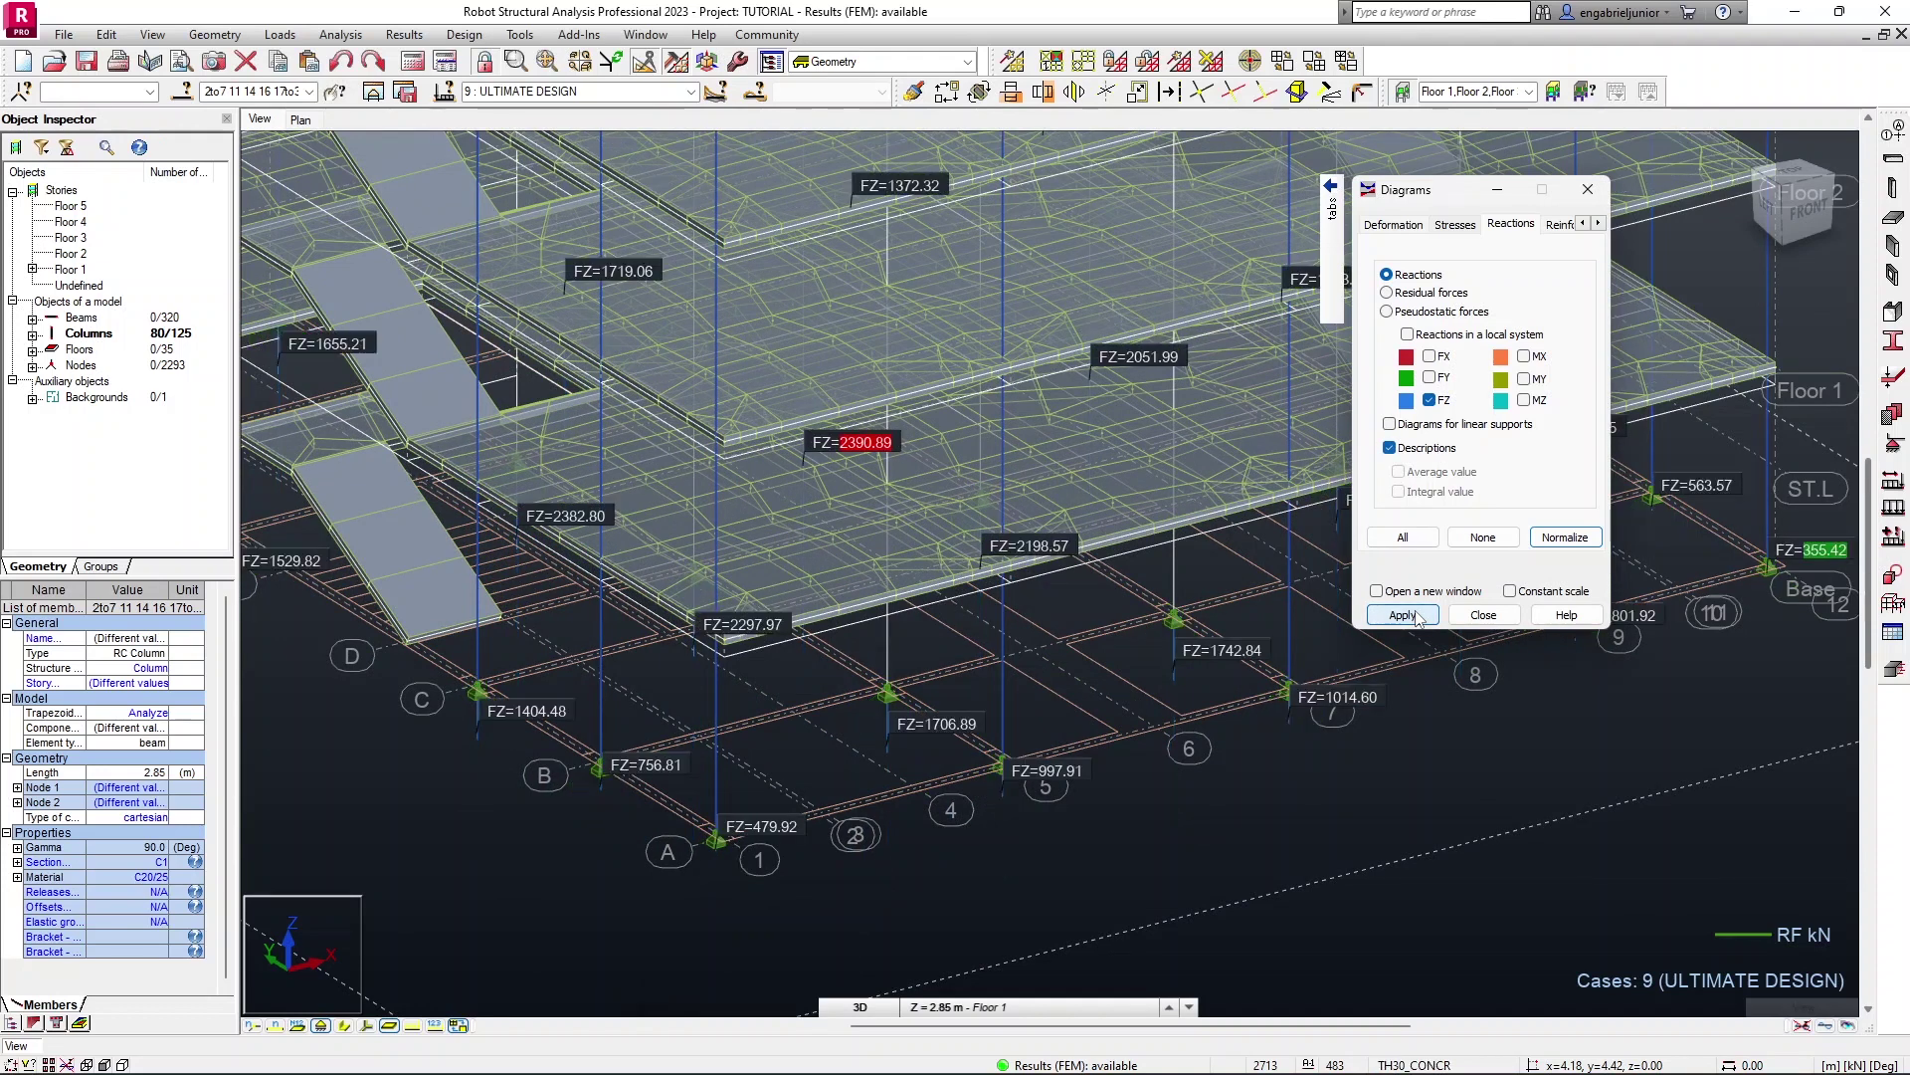
scroll(996, 577, "down", 8)
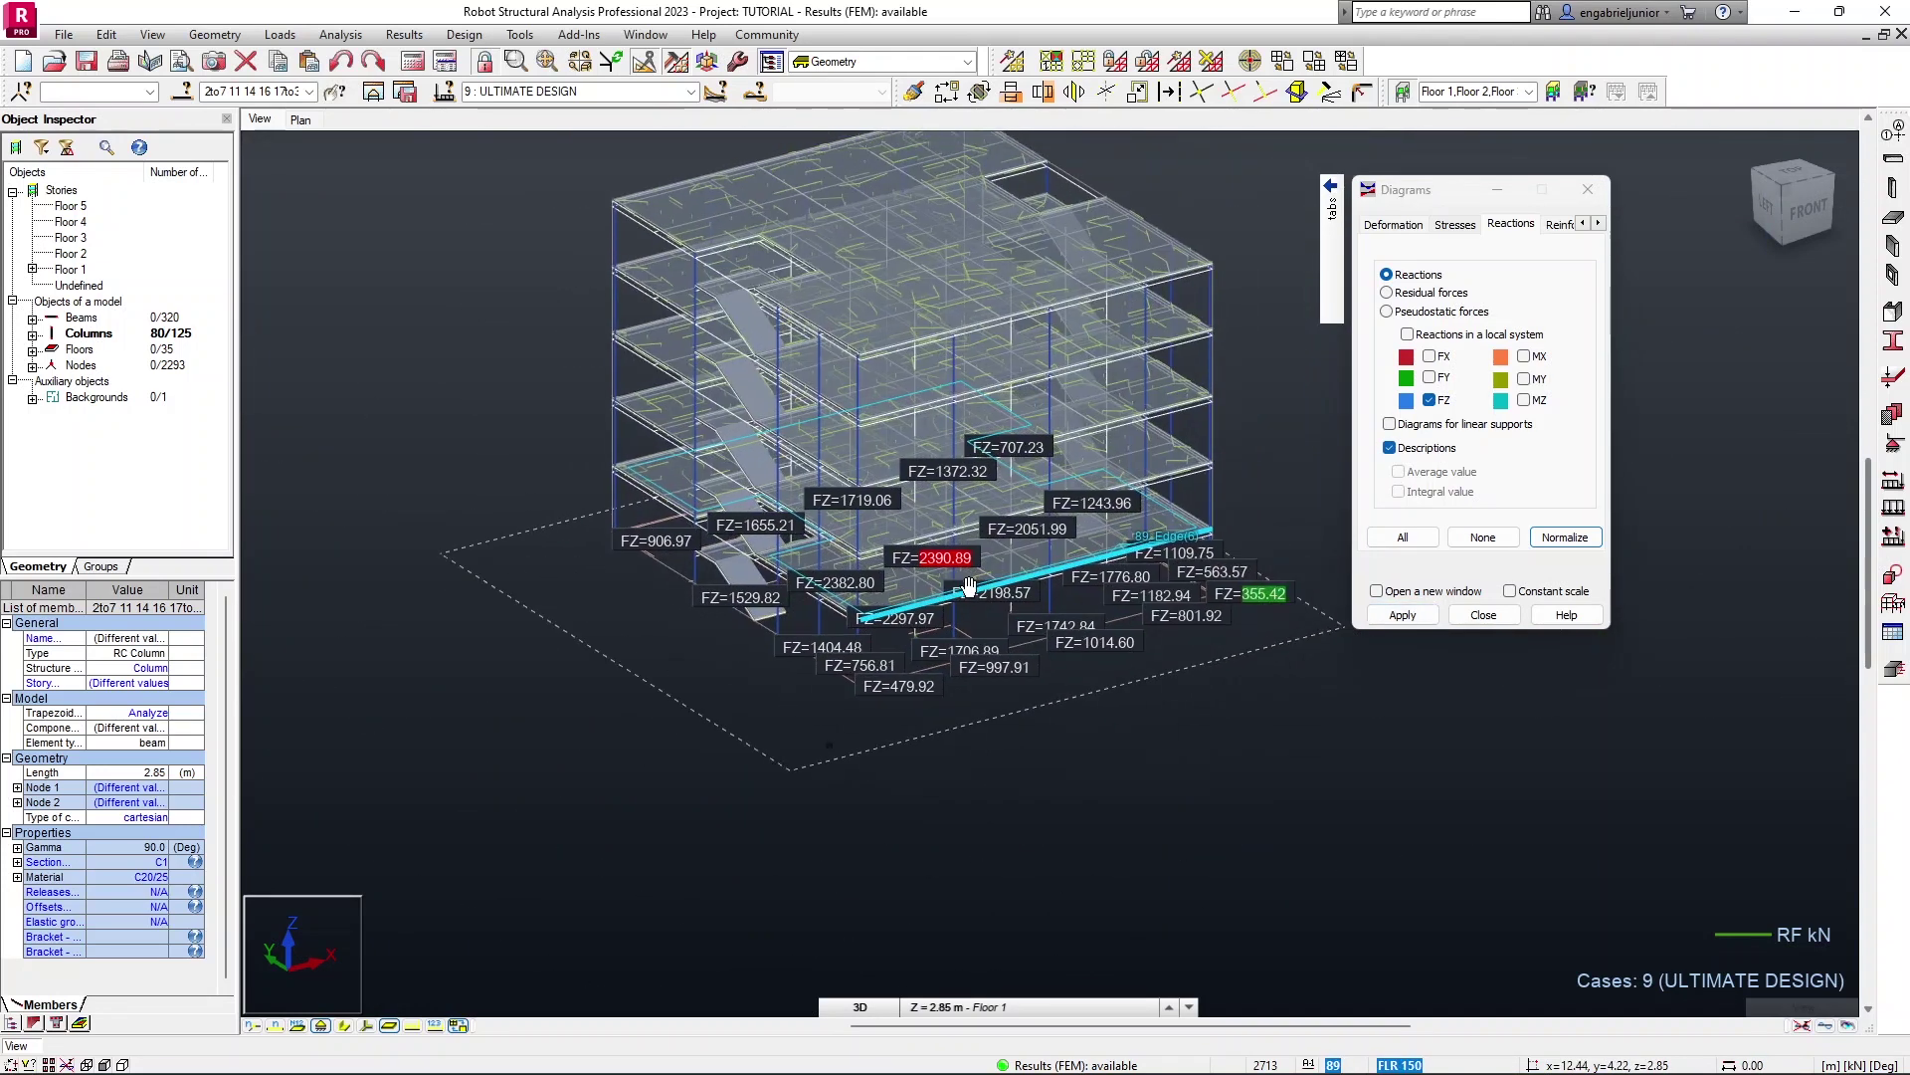
Step: Switch the building to the YZ projection and place the view plane on structure axis 1 at X = 4.18 m
left_click(900, 1006)
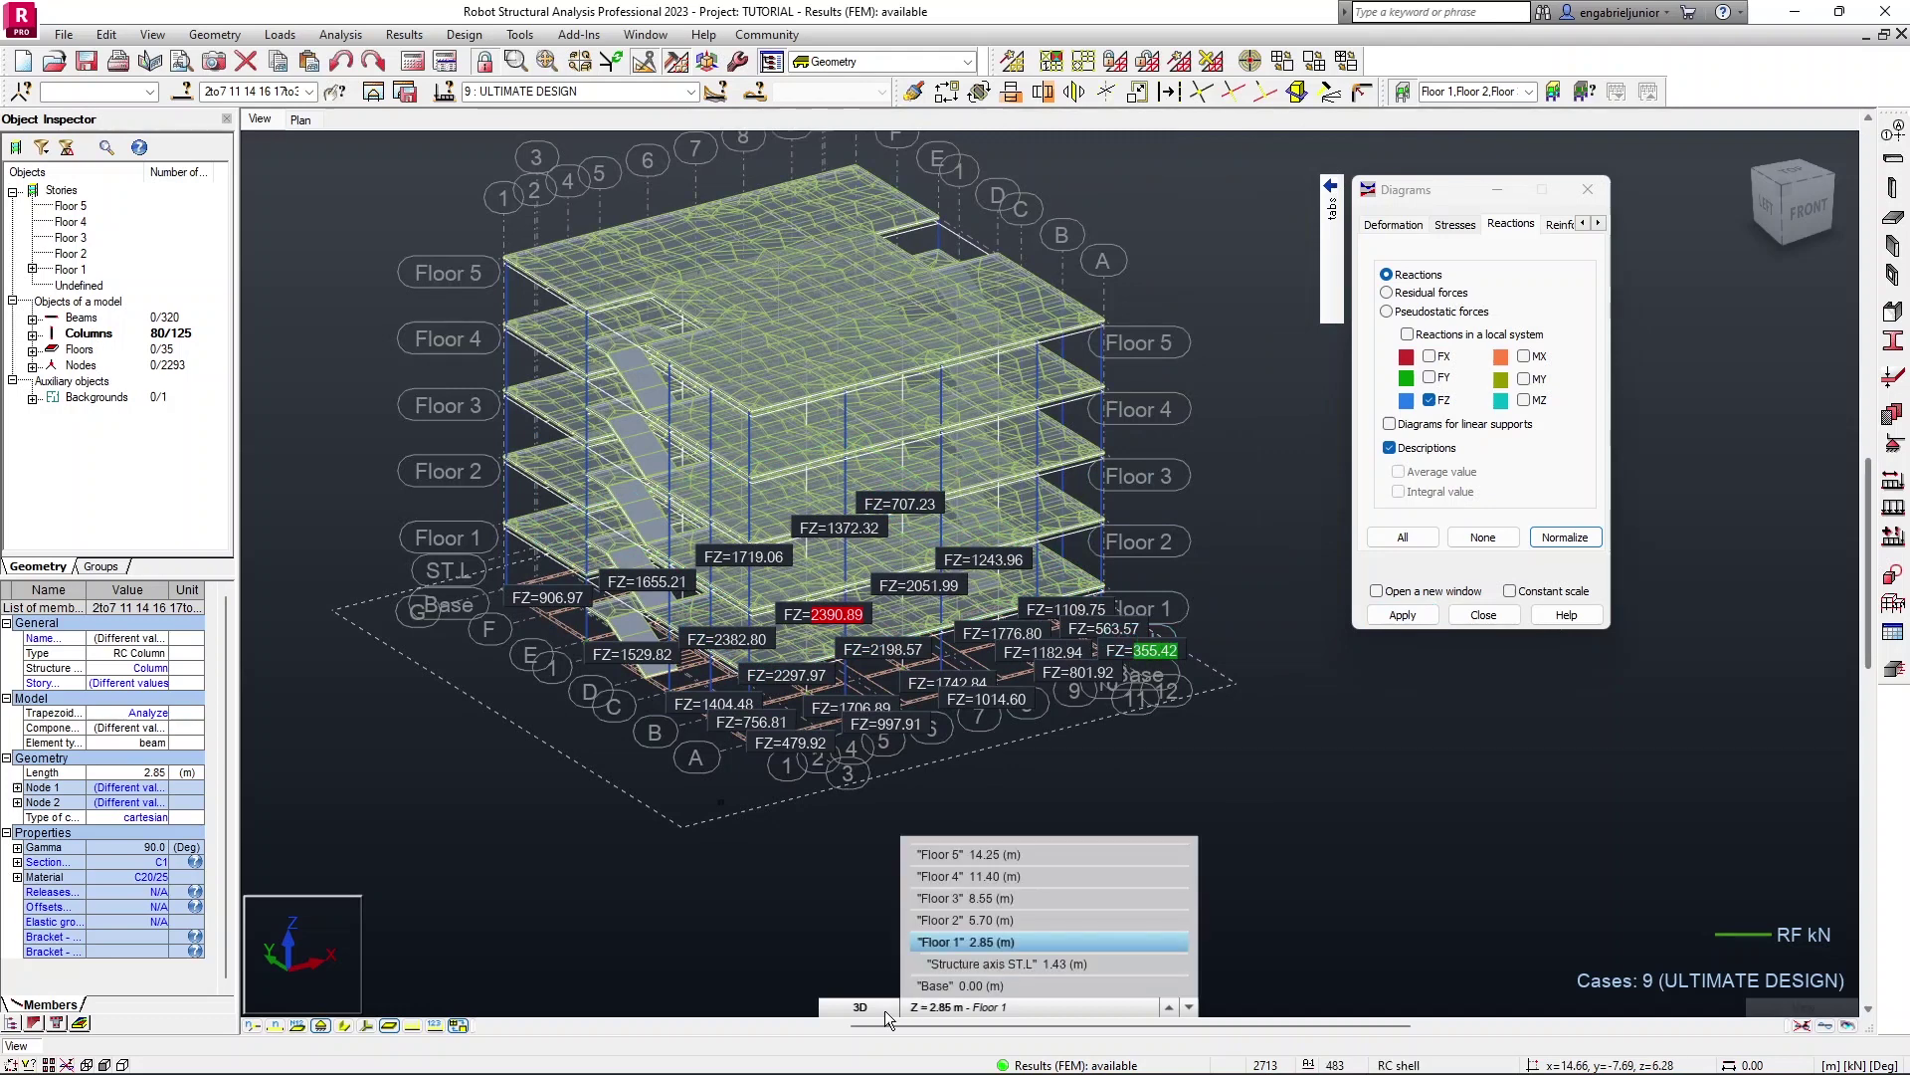
left_click(877, 1011)
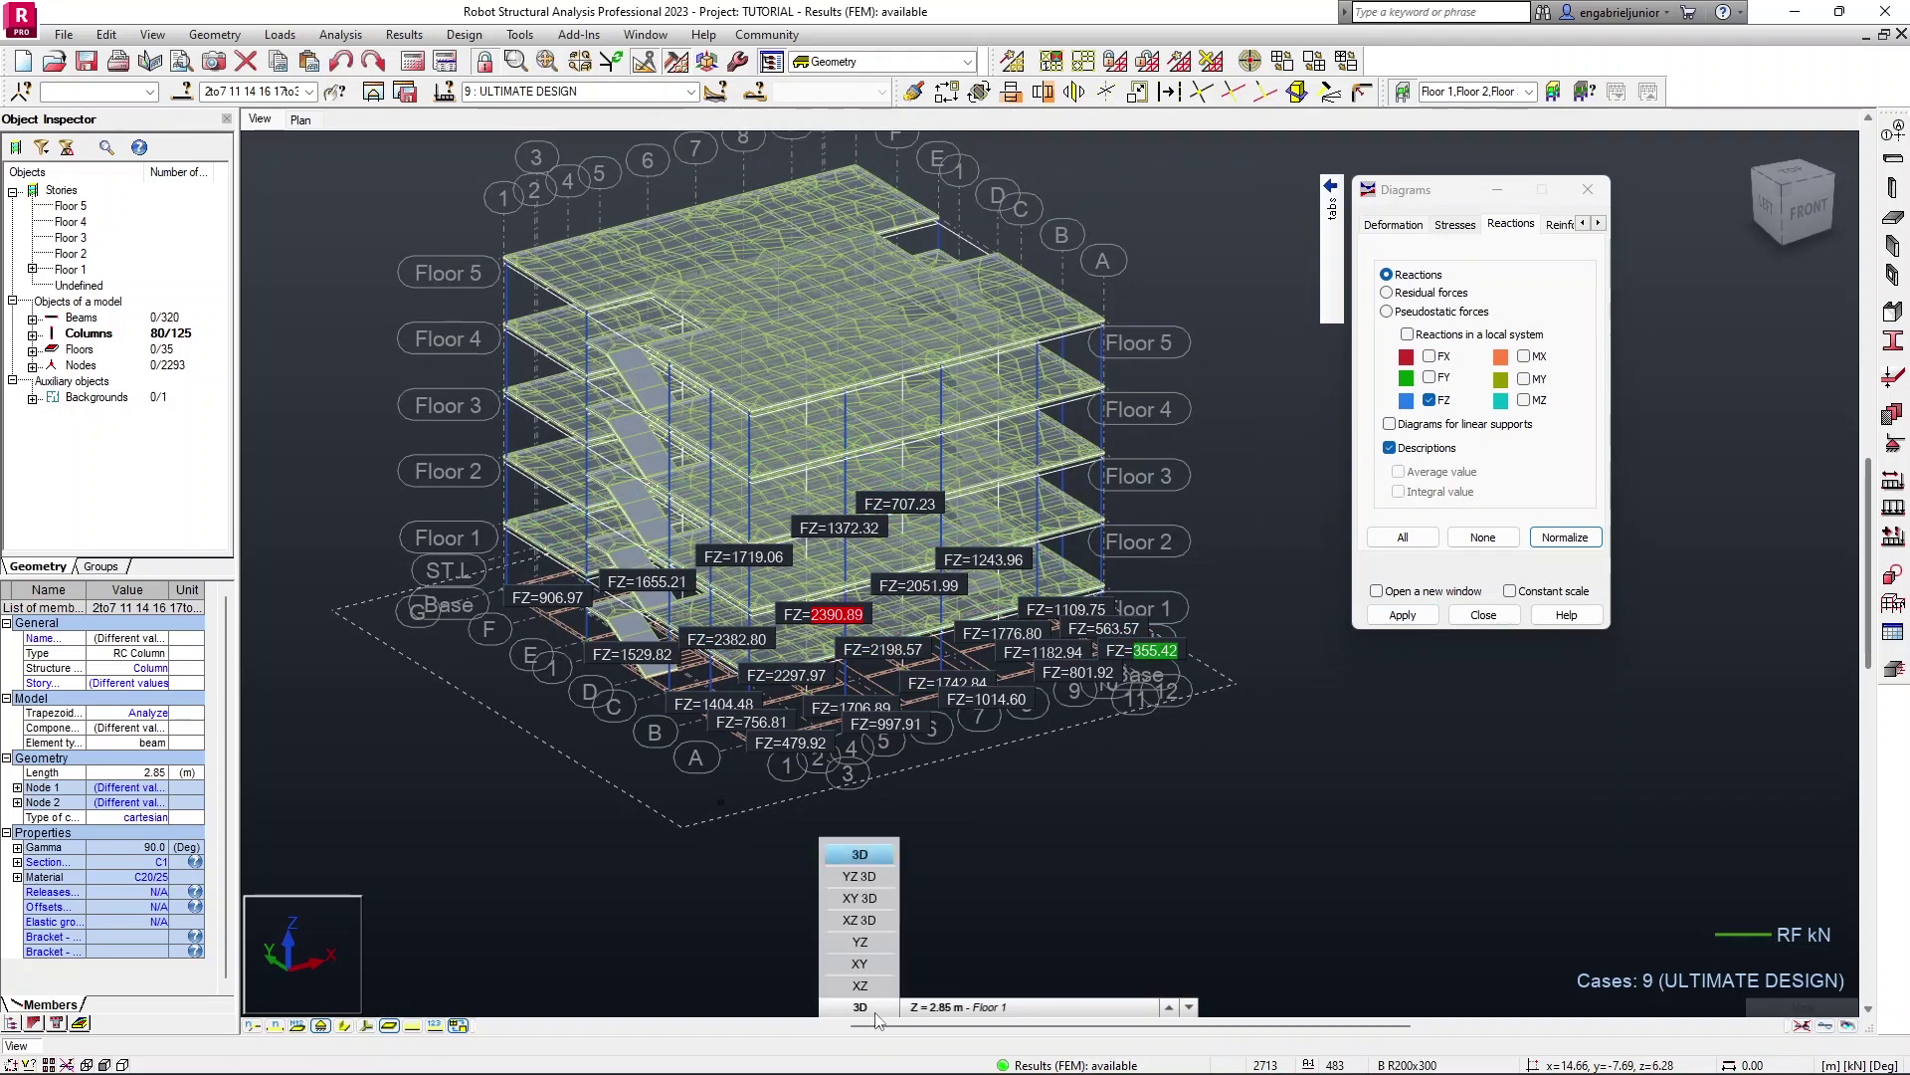
left_click(877, 951)
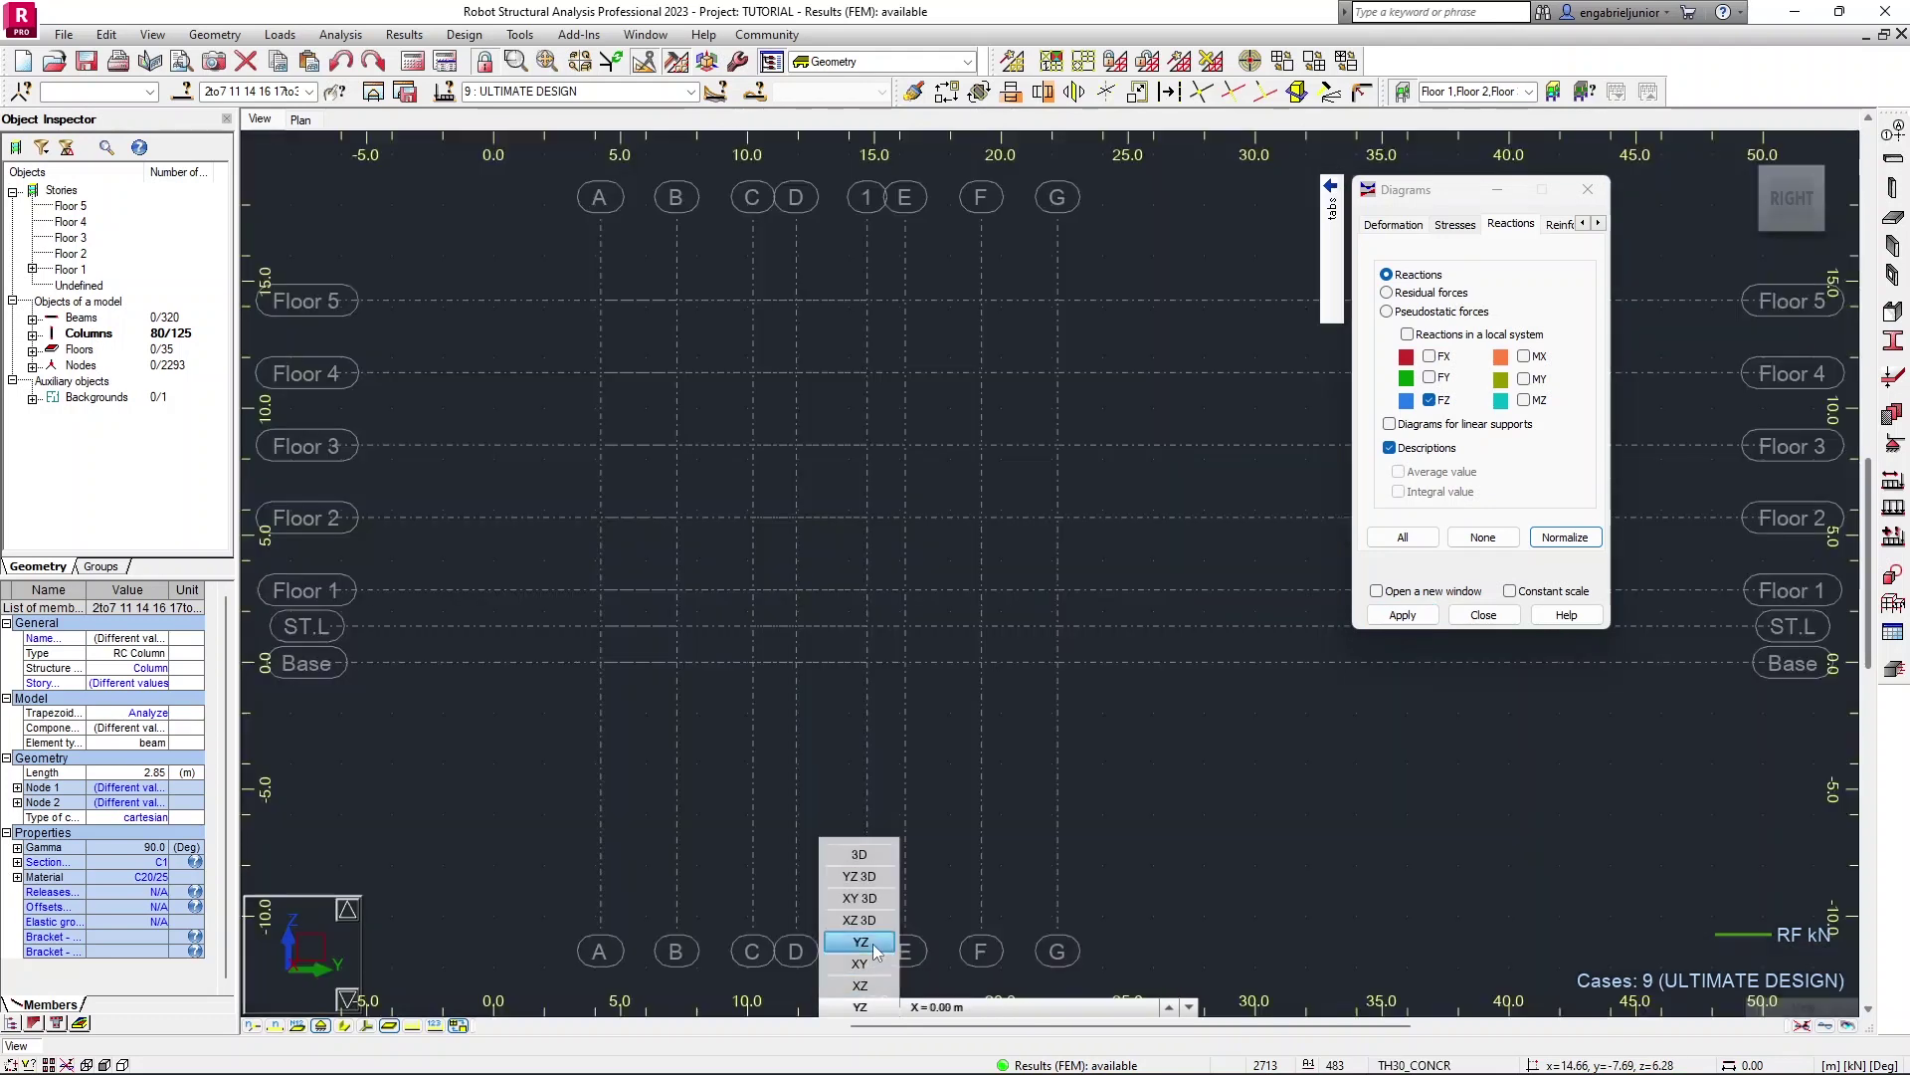
left_click(1102, 1010)
left_click(1091, 983)
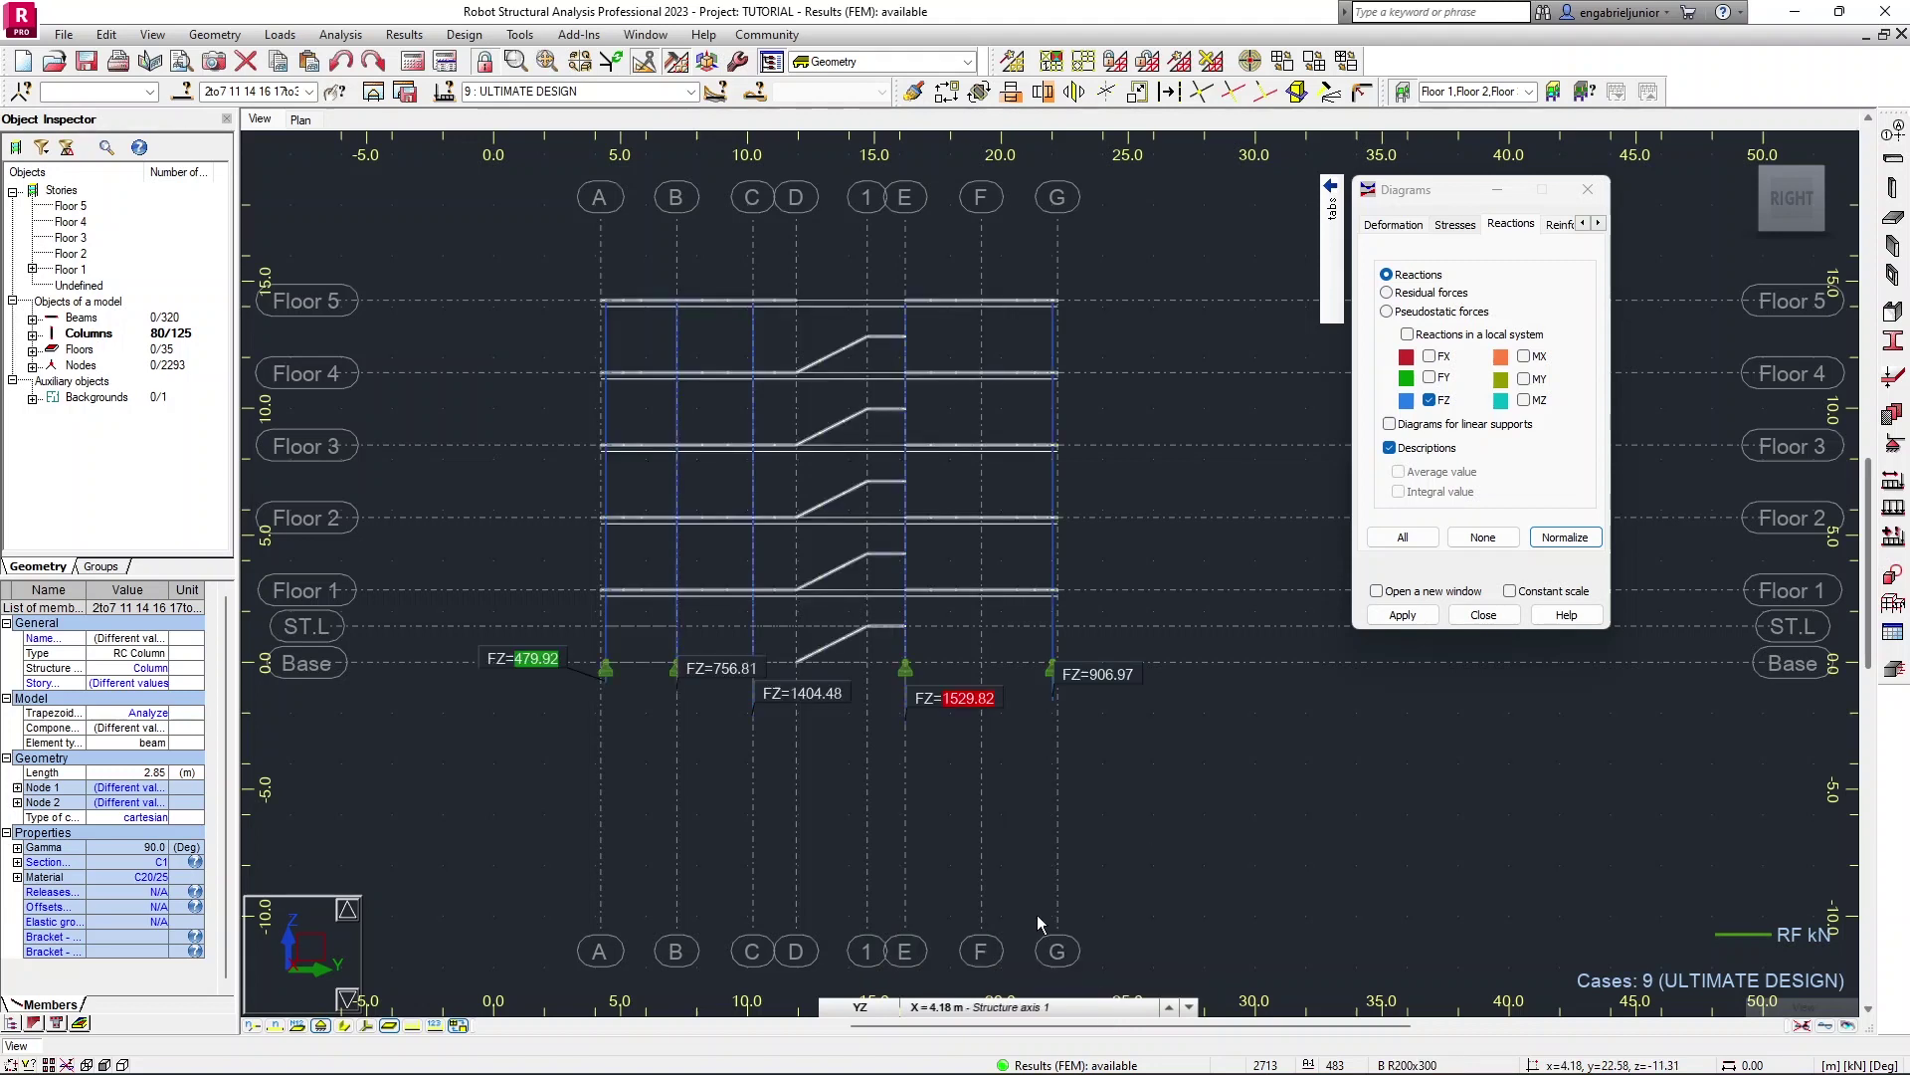
scroll(856, 695, "up", 1)
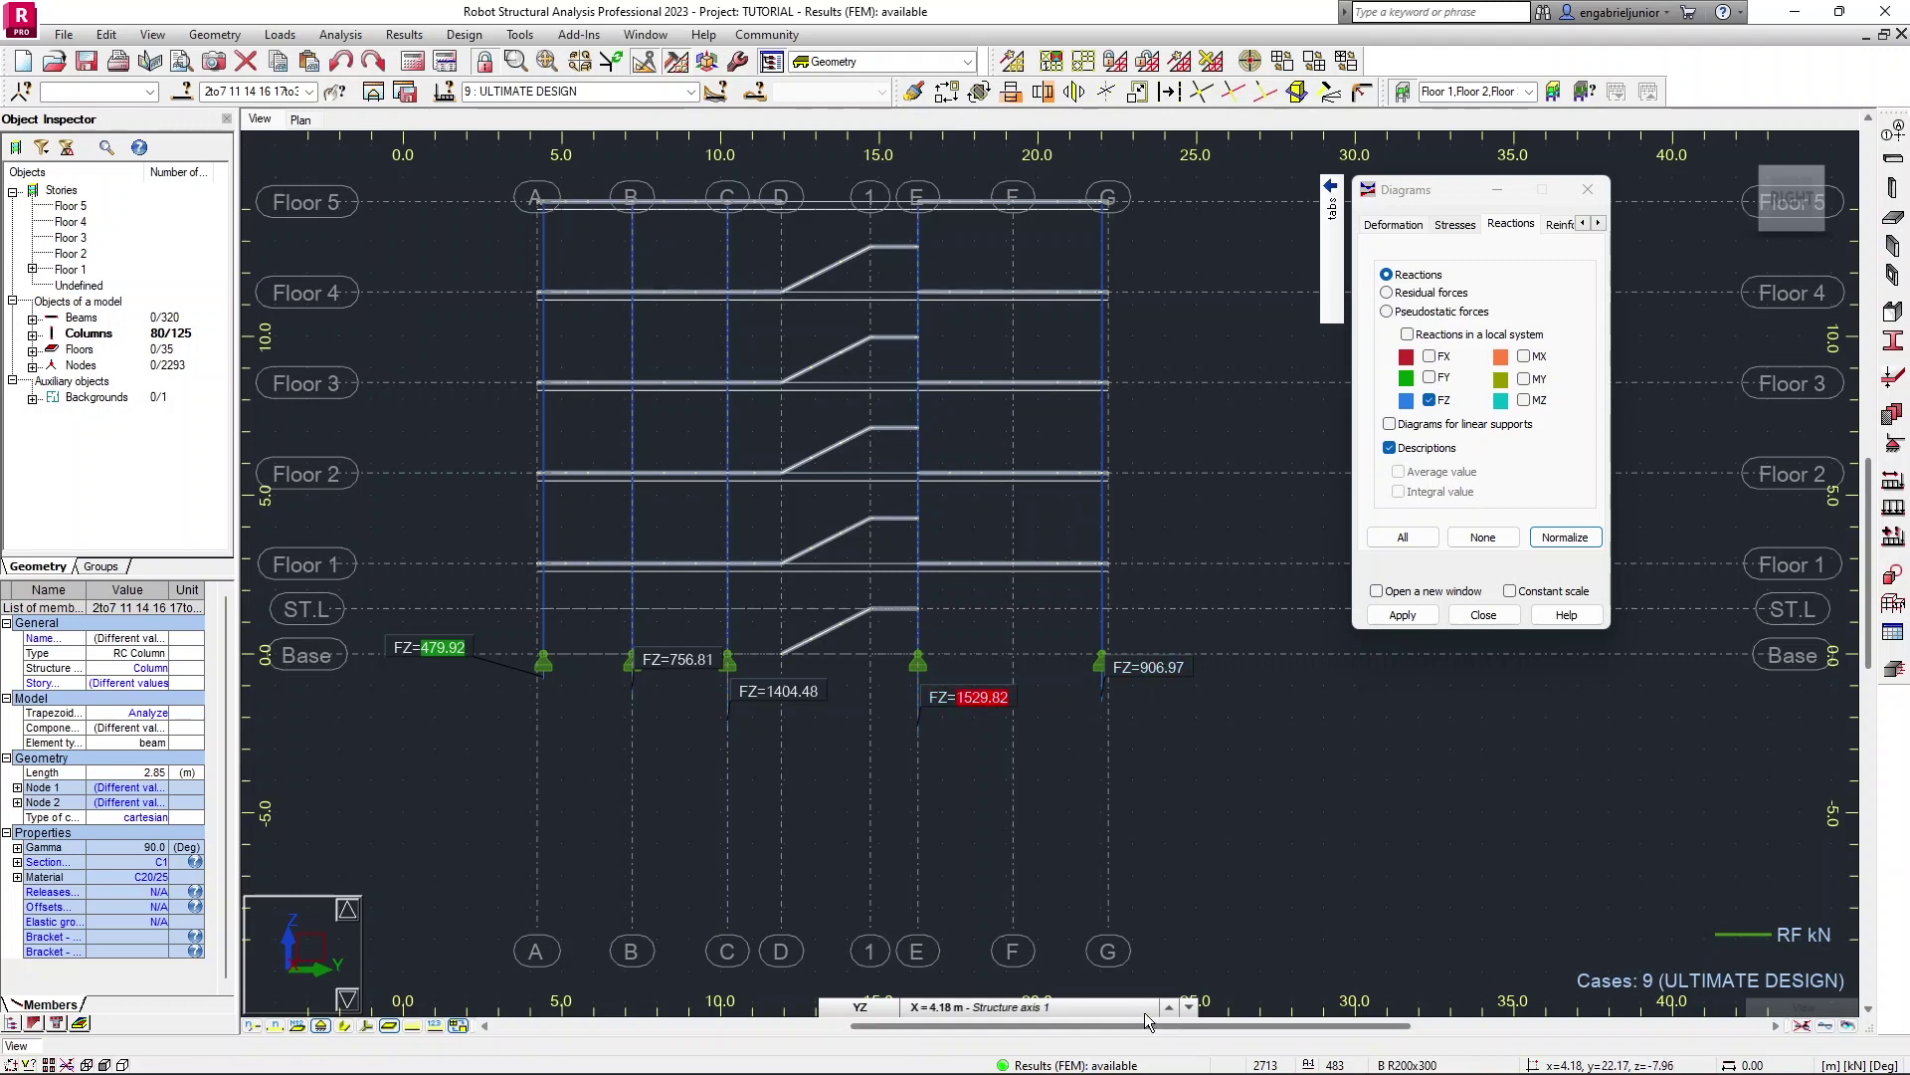
Step: Advance the YZ plane axis by axis to structure axis 5 at X = 8.68 m and examine the FZ support reactions
left_click(1178, 1005)
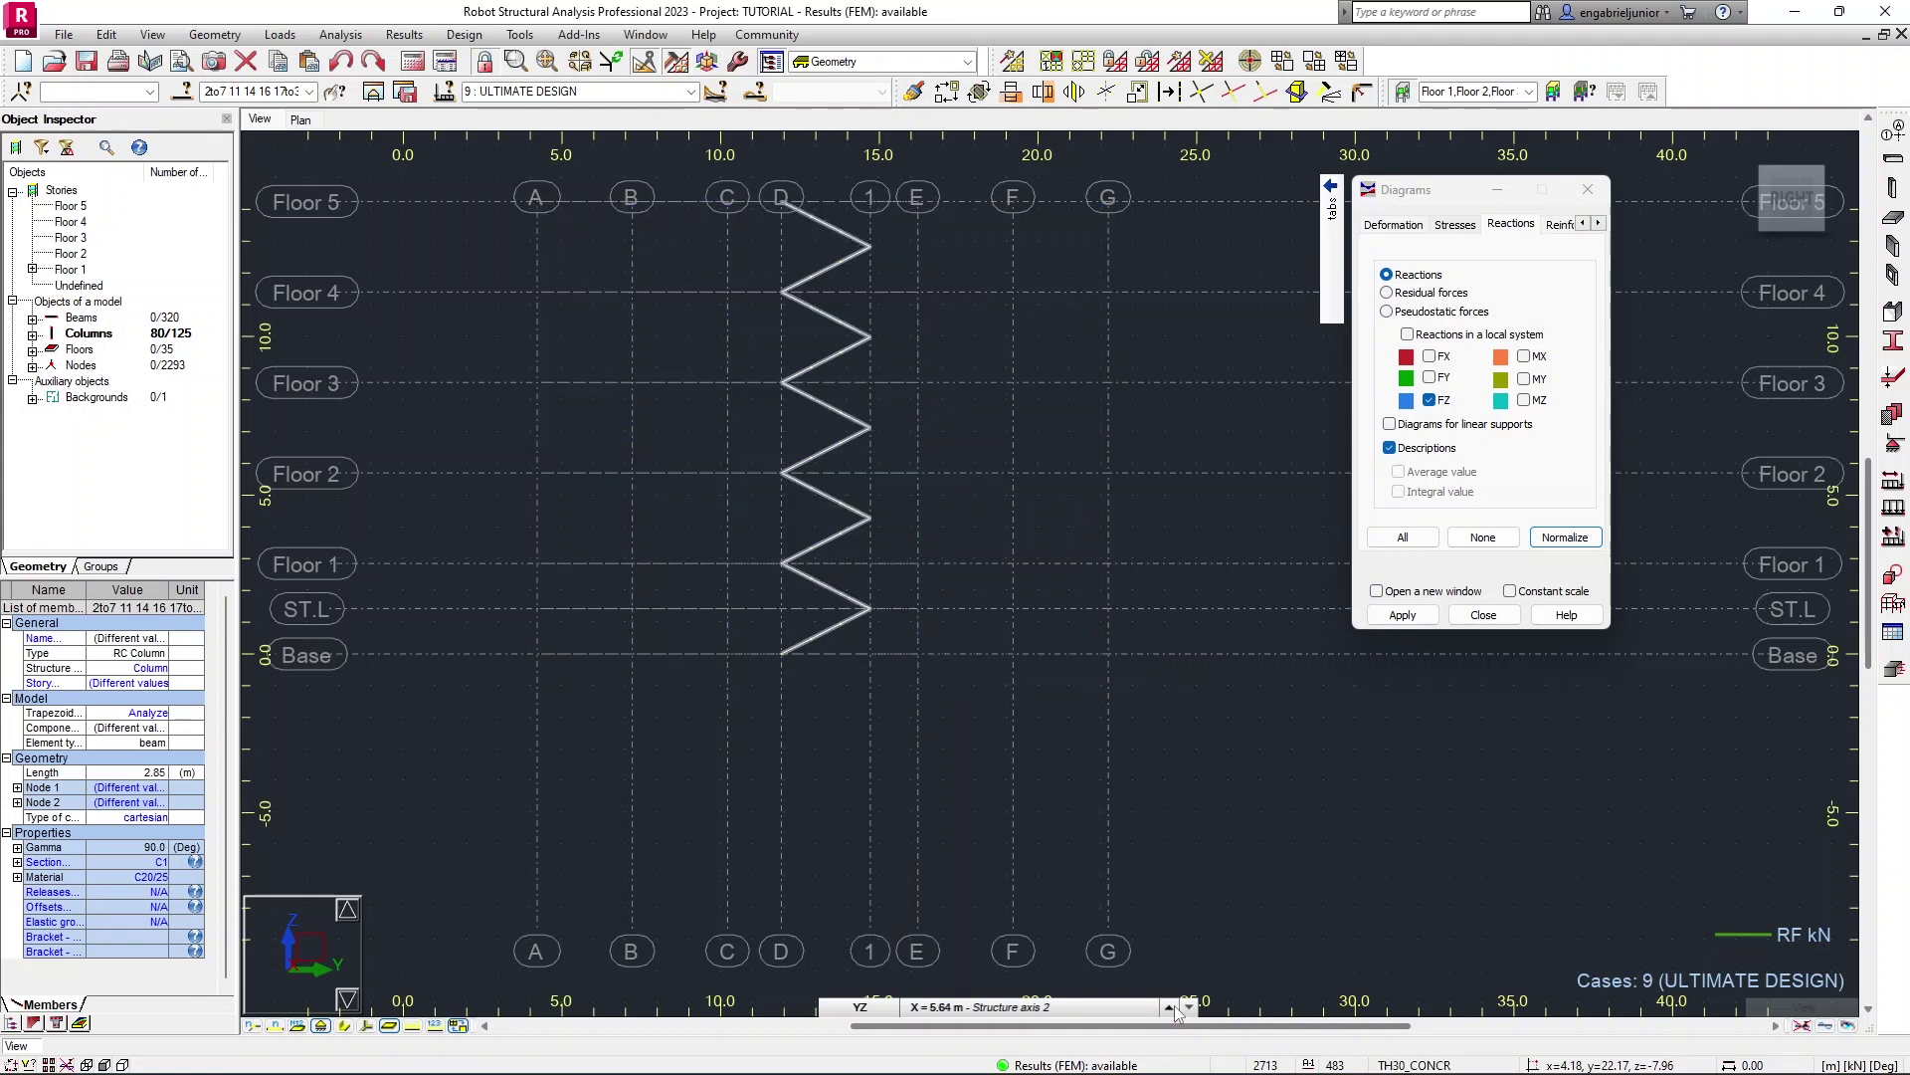
left_click(1171, 1006)
left_click(1171, 1006)
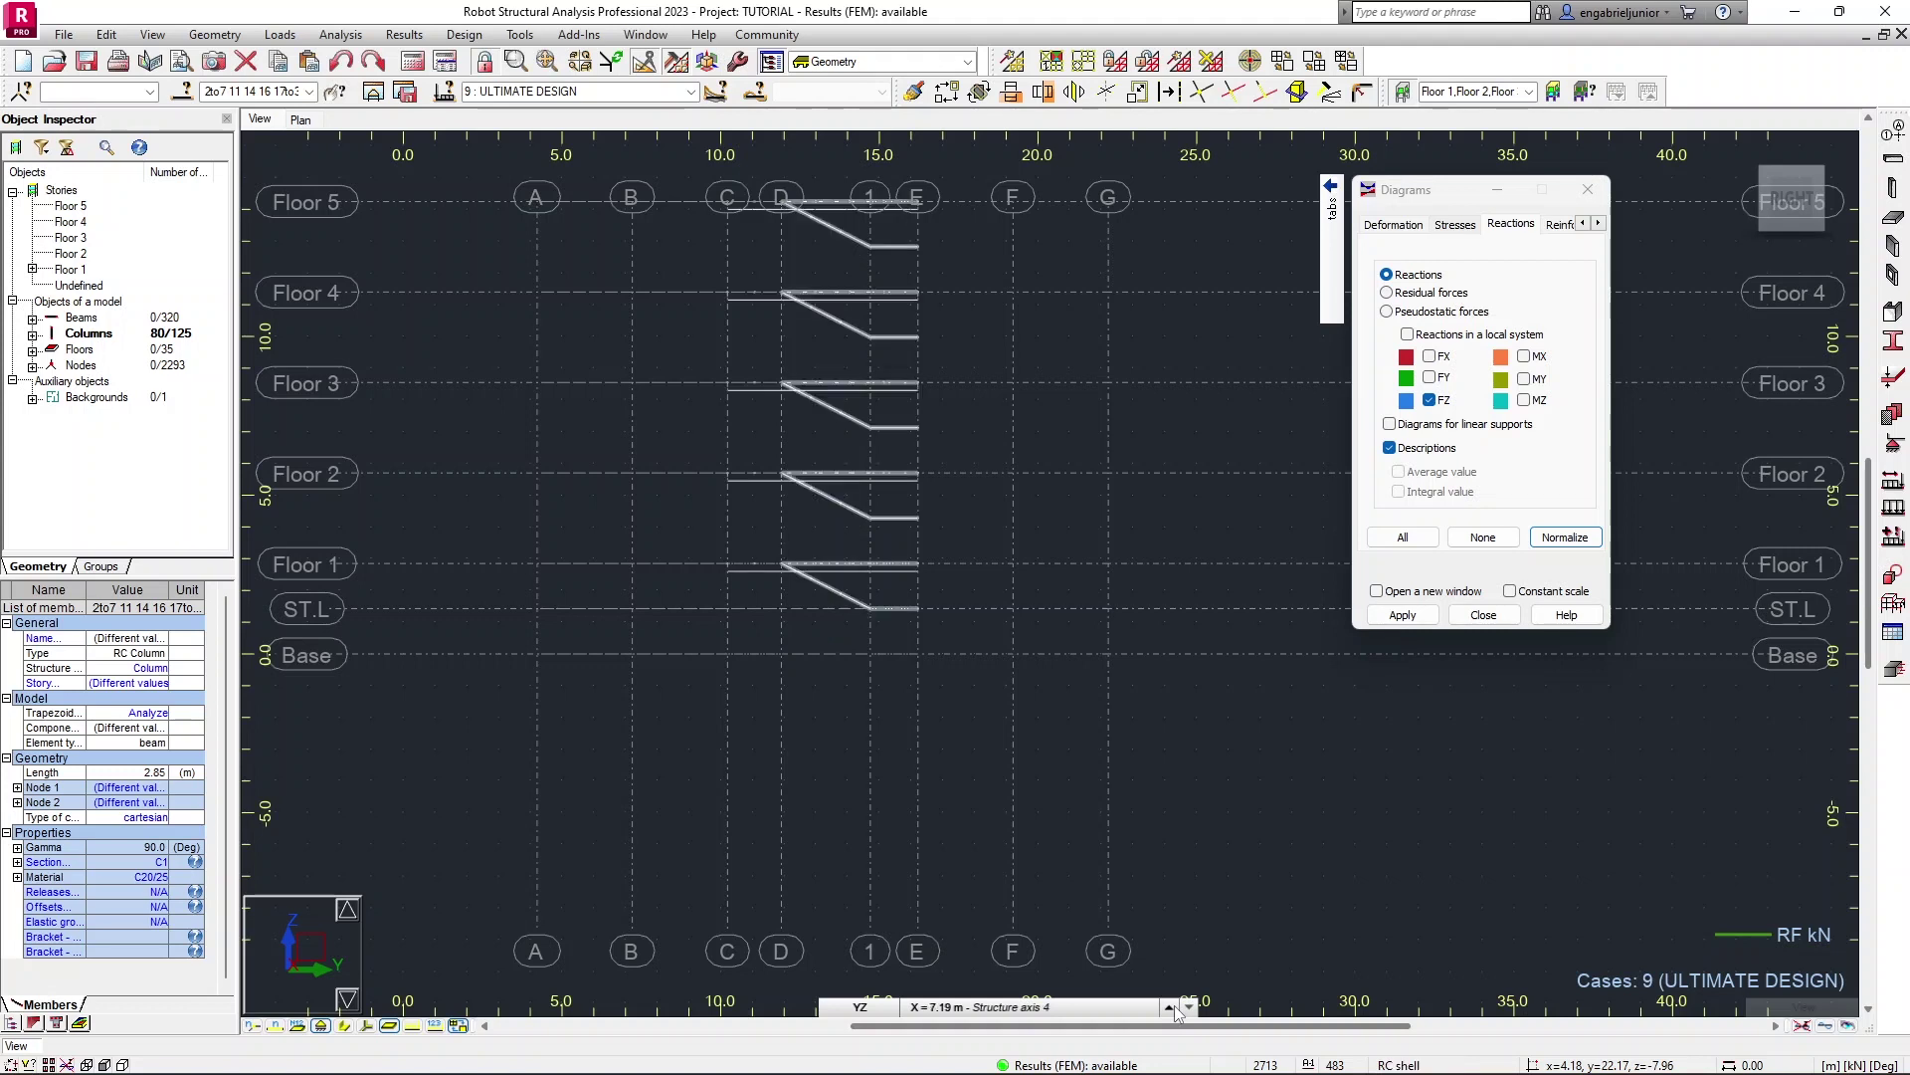
left_click(1171, 1006)
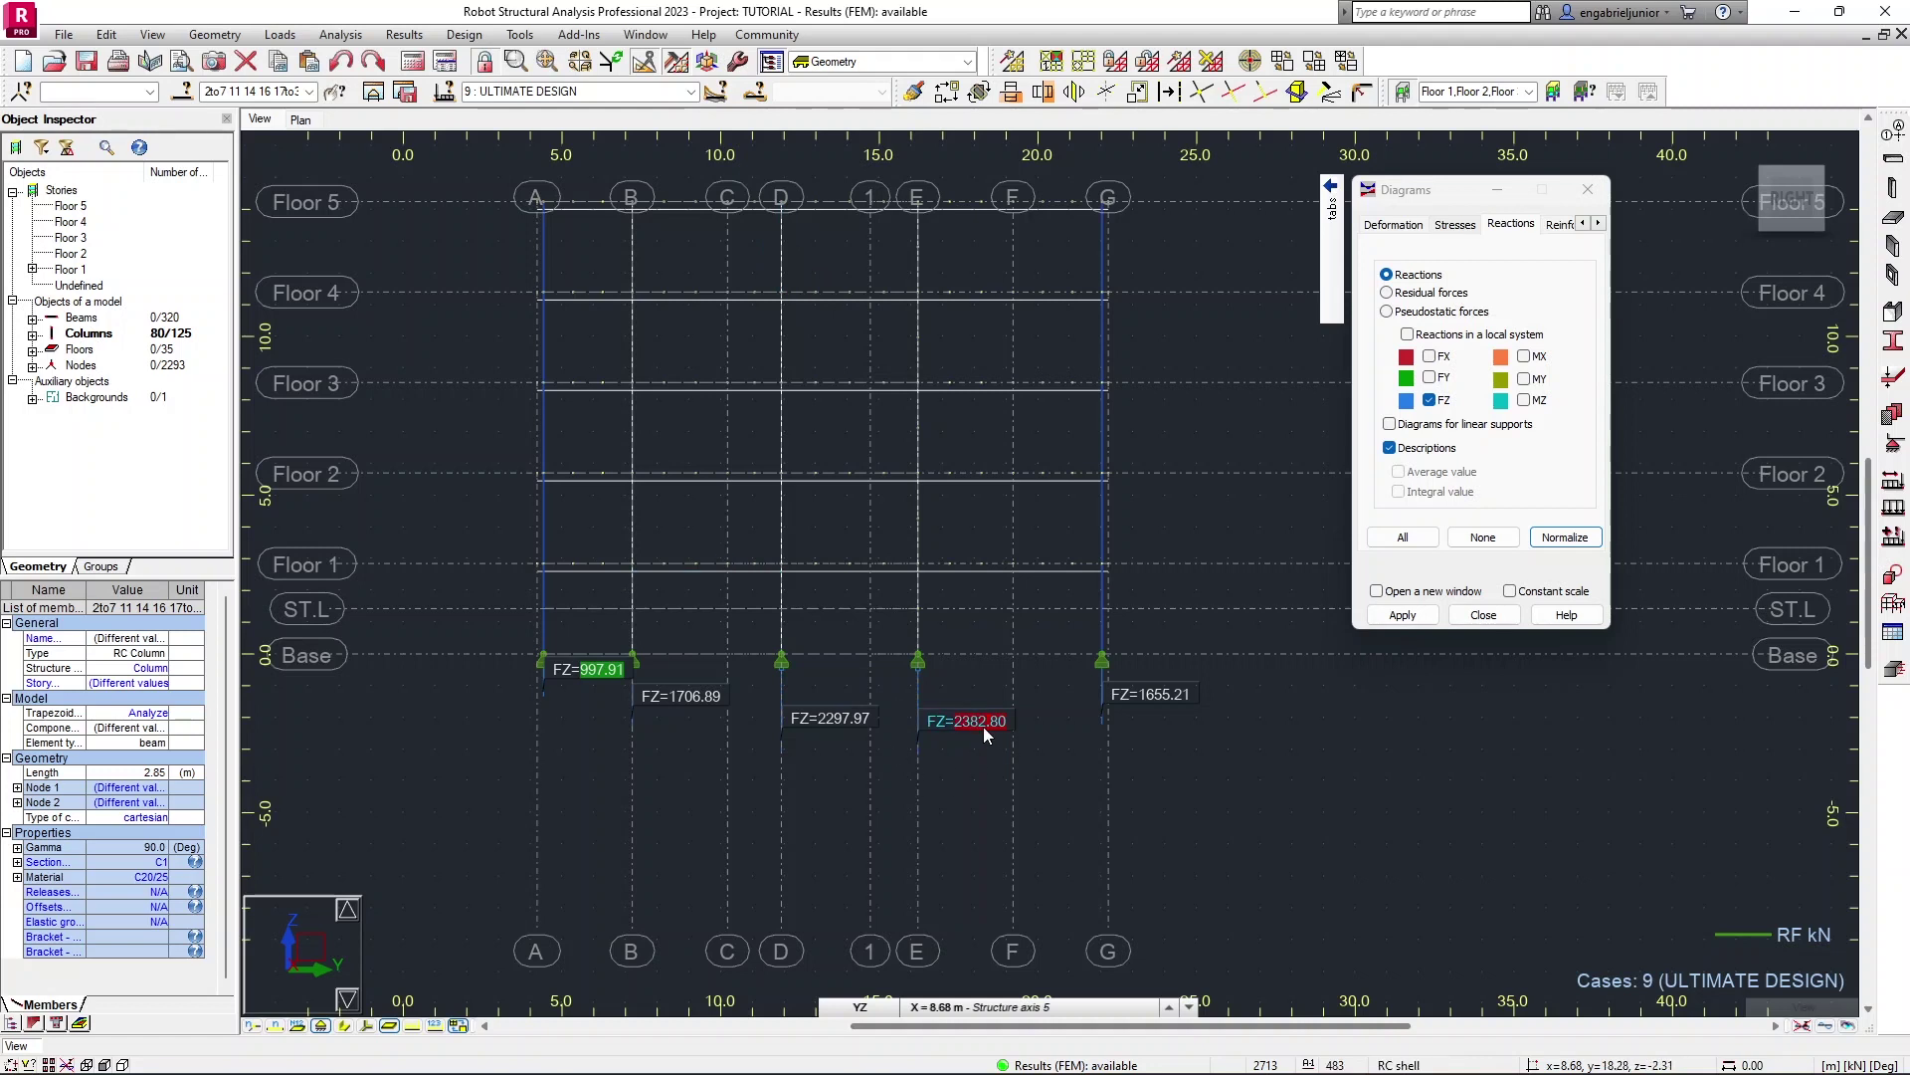
Step: Replace the FZ support reactions with FZ residual forces on structure axis 5
left_click(1422, 298)
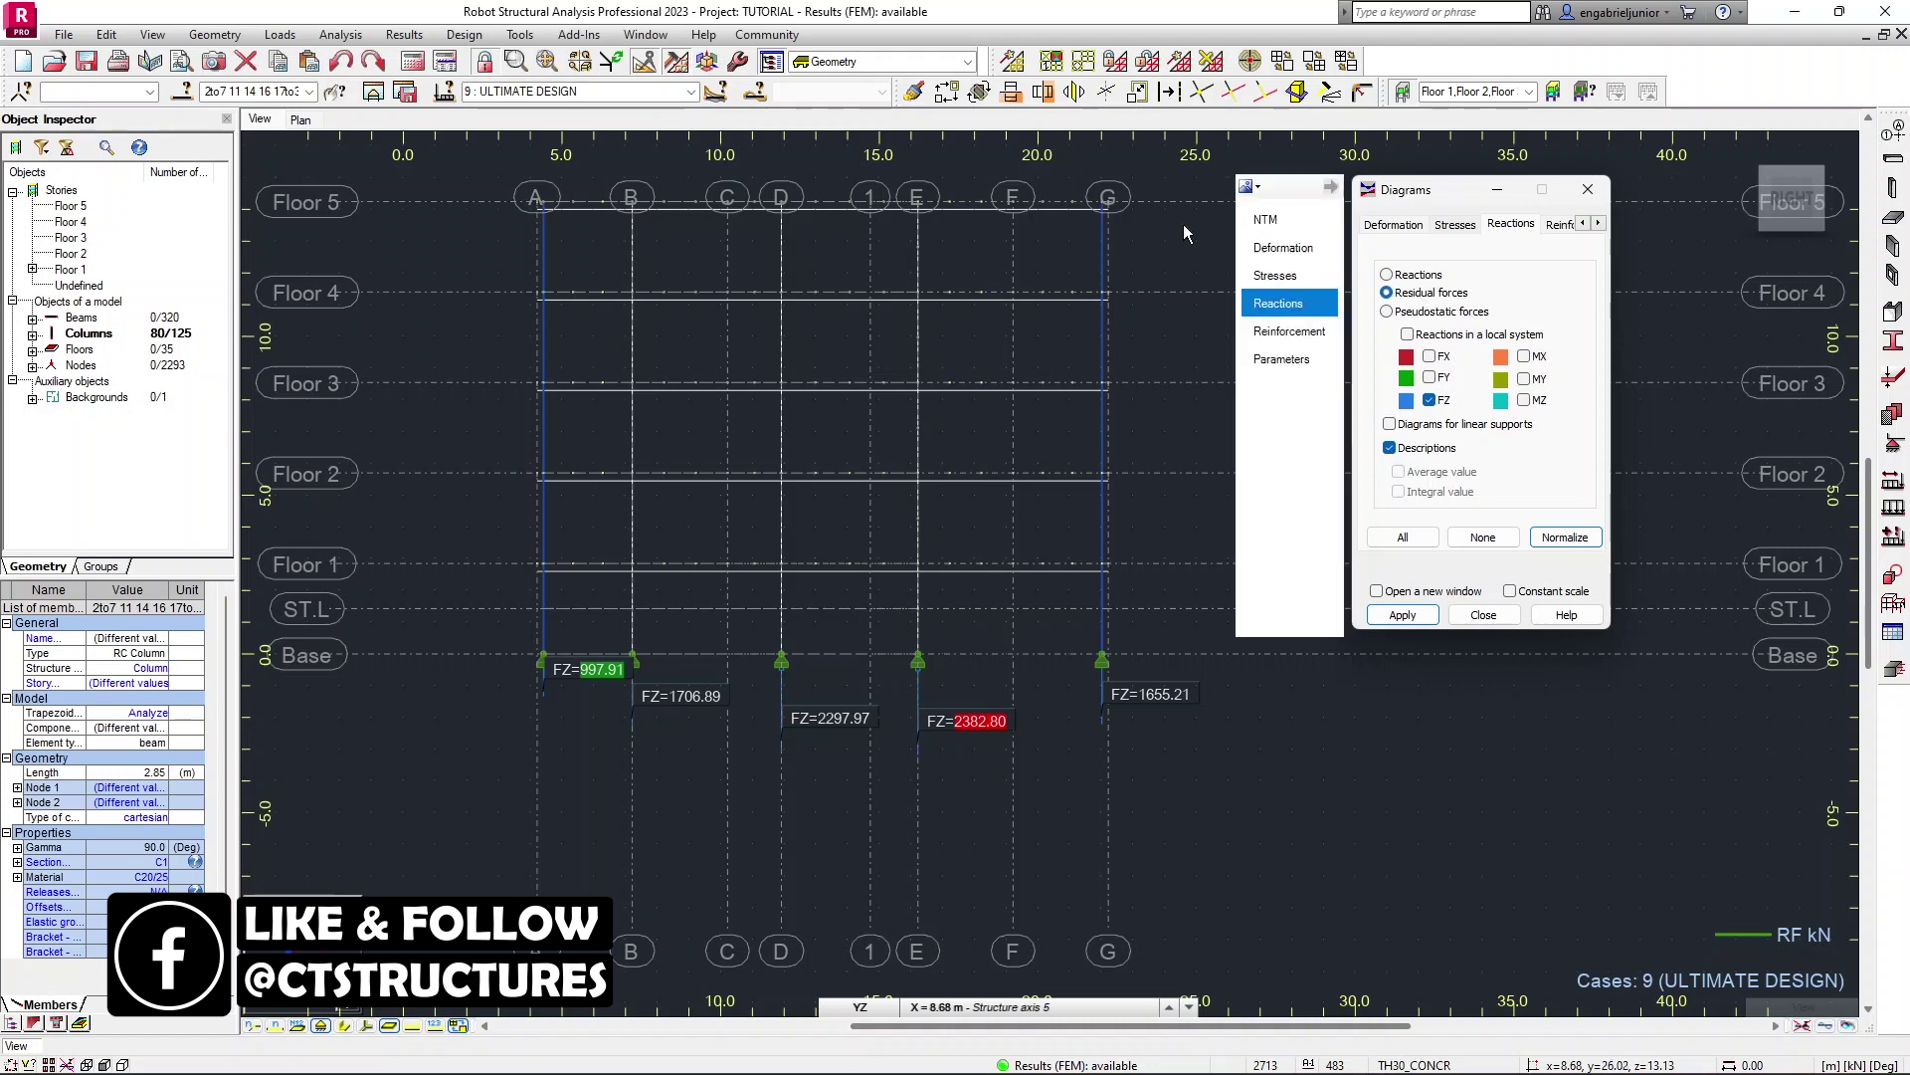
left_click(1403, 614)
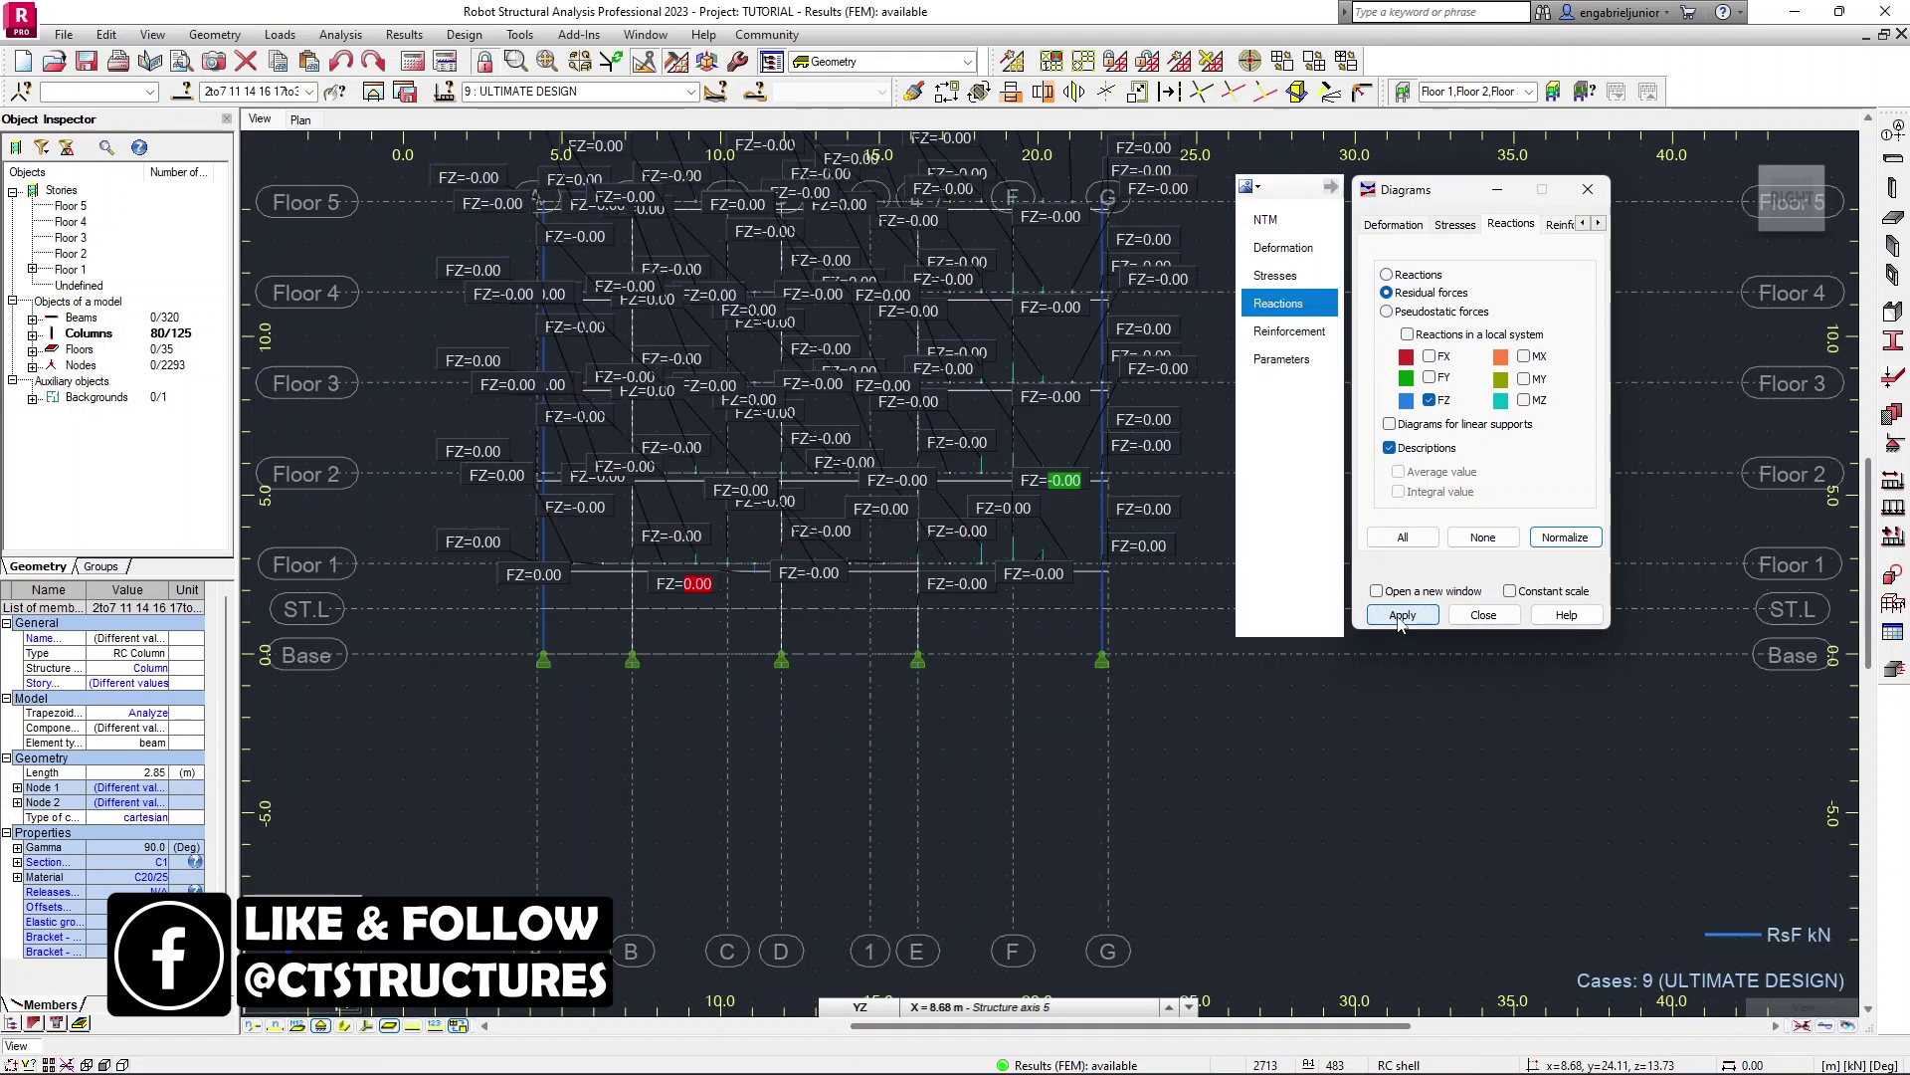
scroll(990, 447, "down", 2)
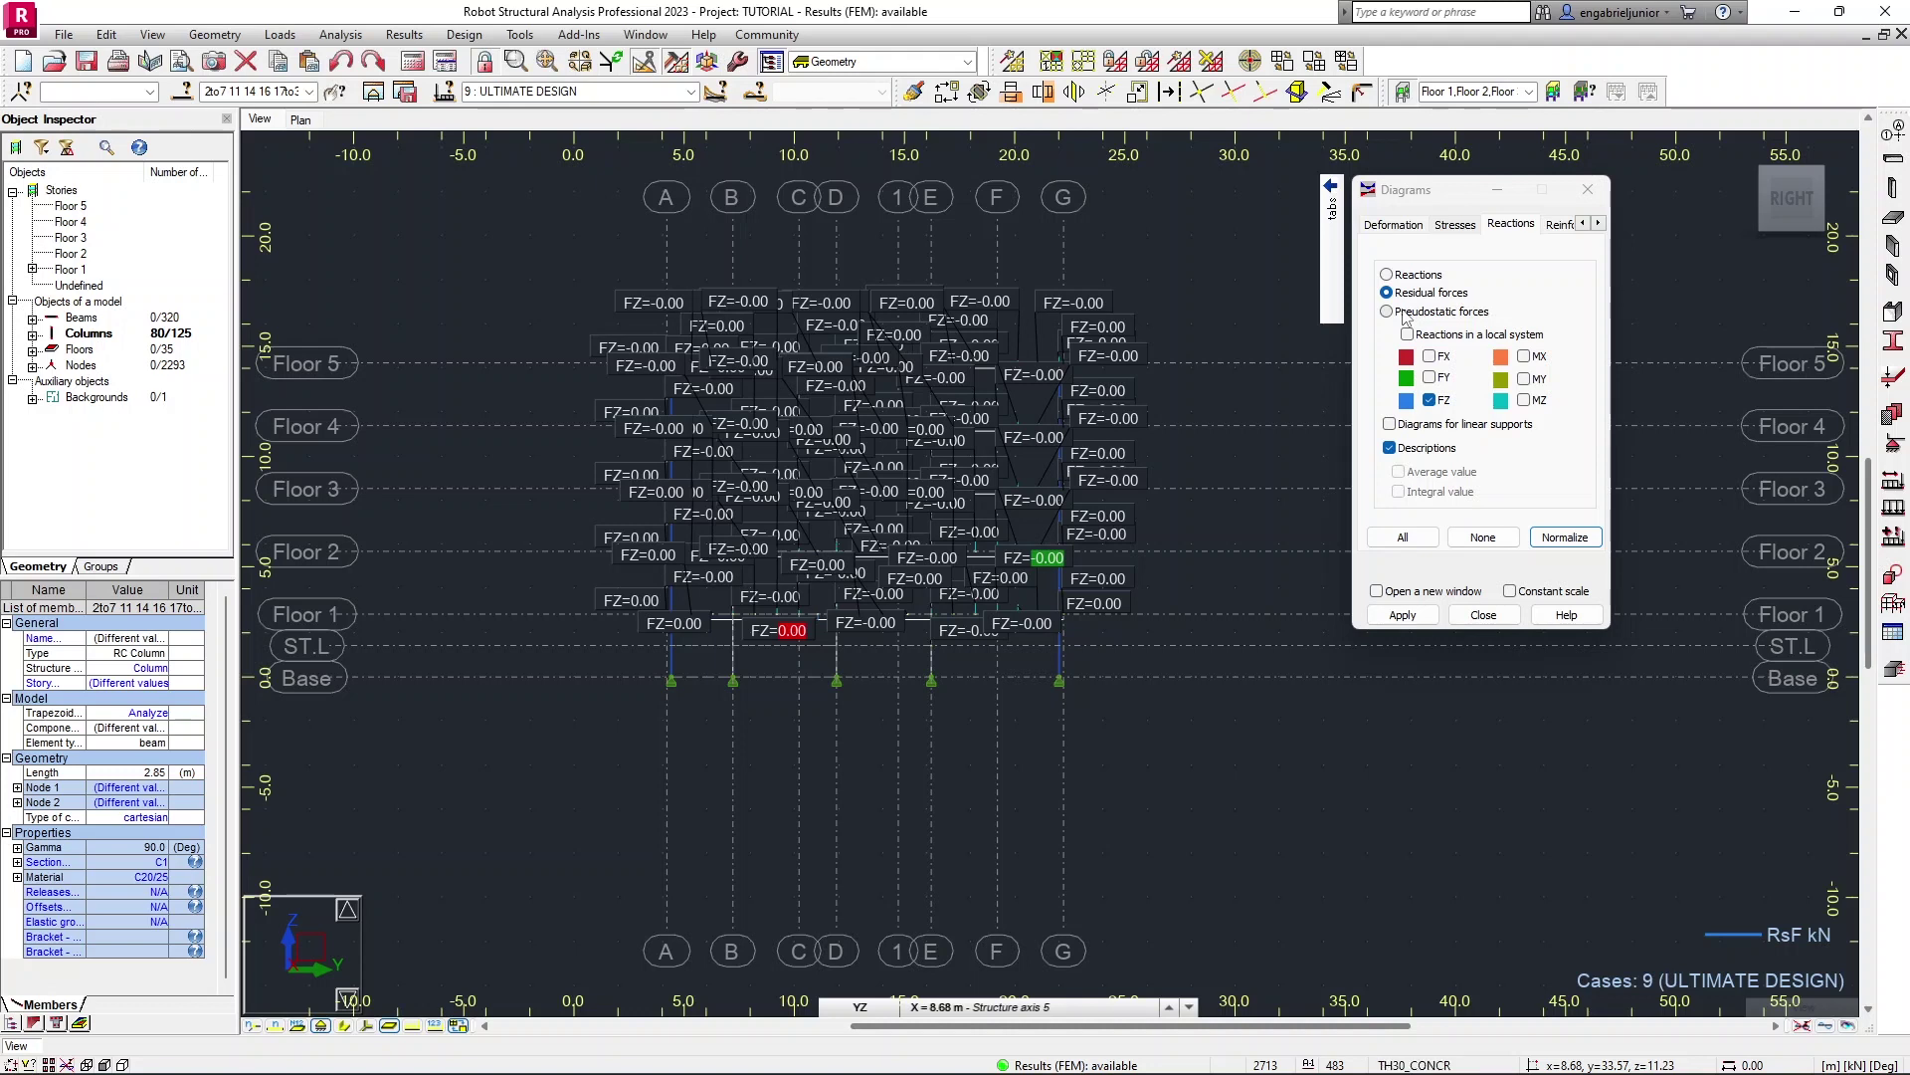
Step: Remove the FZ residual forces and their descriptions, and return to the full 3D building with nothing selected
left_click(1425, 199)
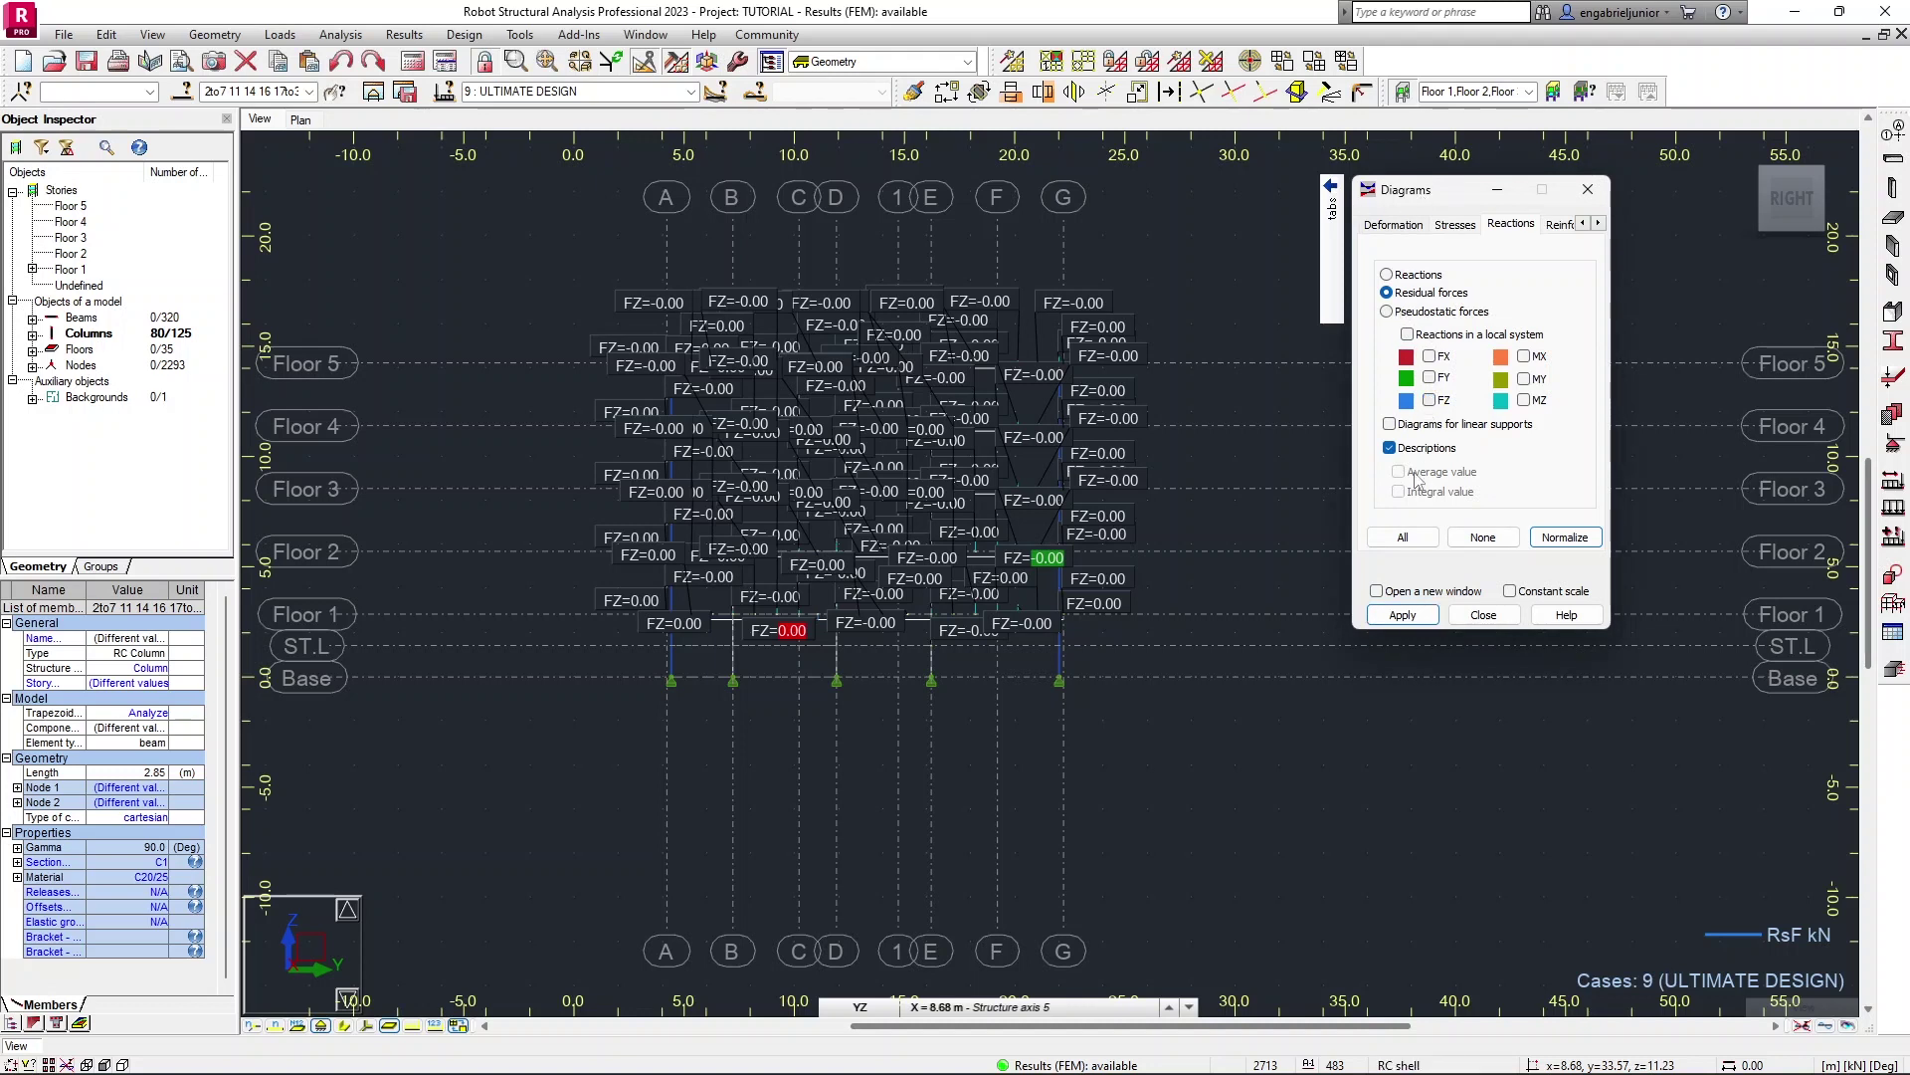
left_click(1391, 449)
left_click(1407, 616)
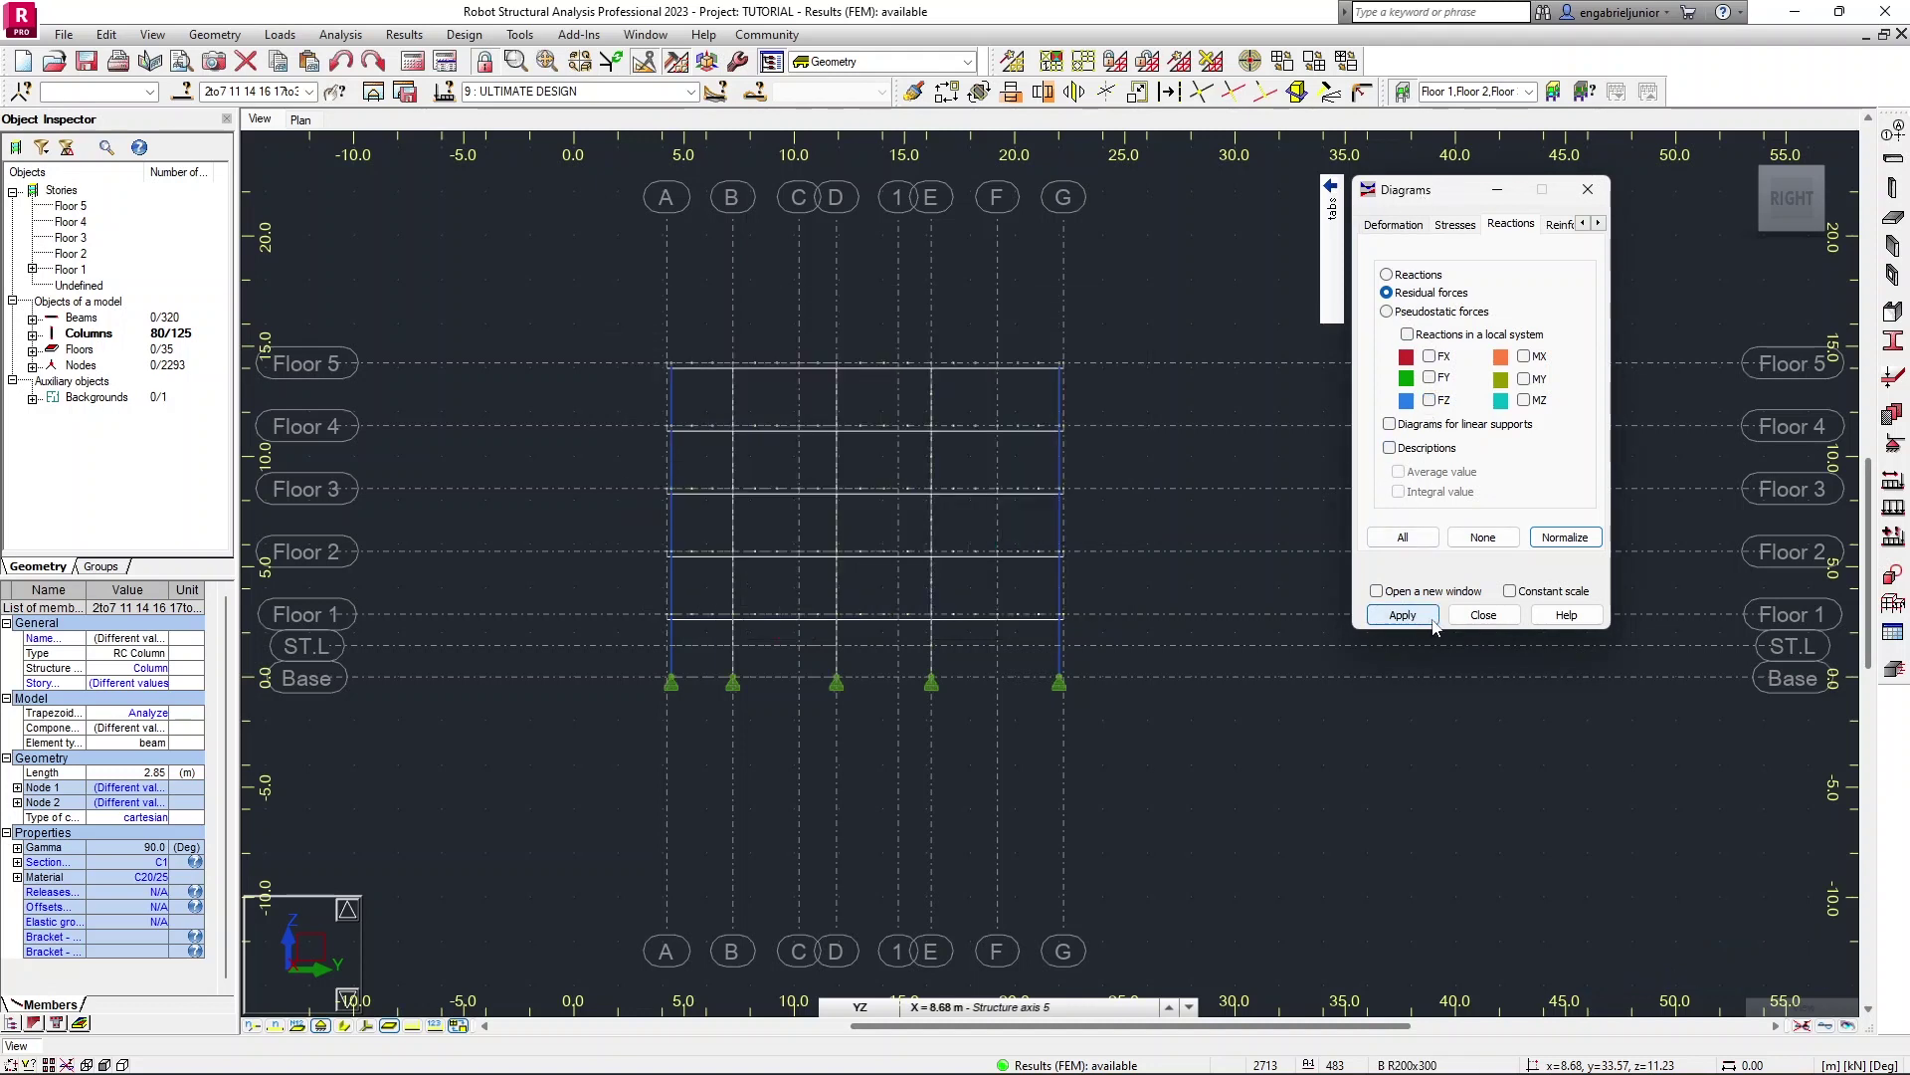
left_click(1482, 615)
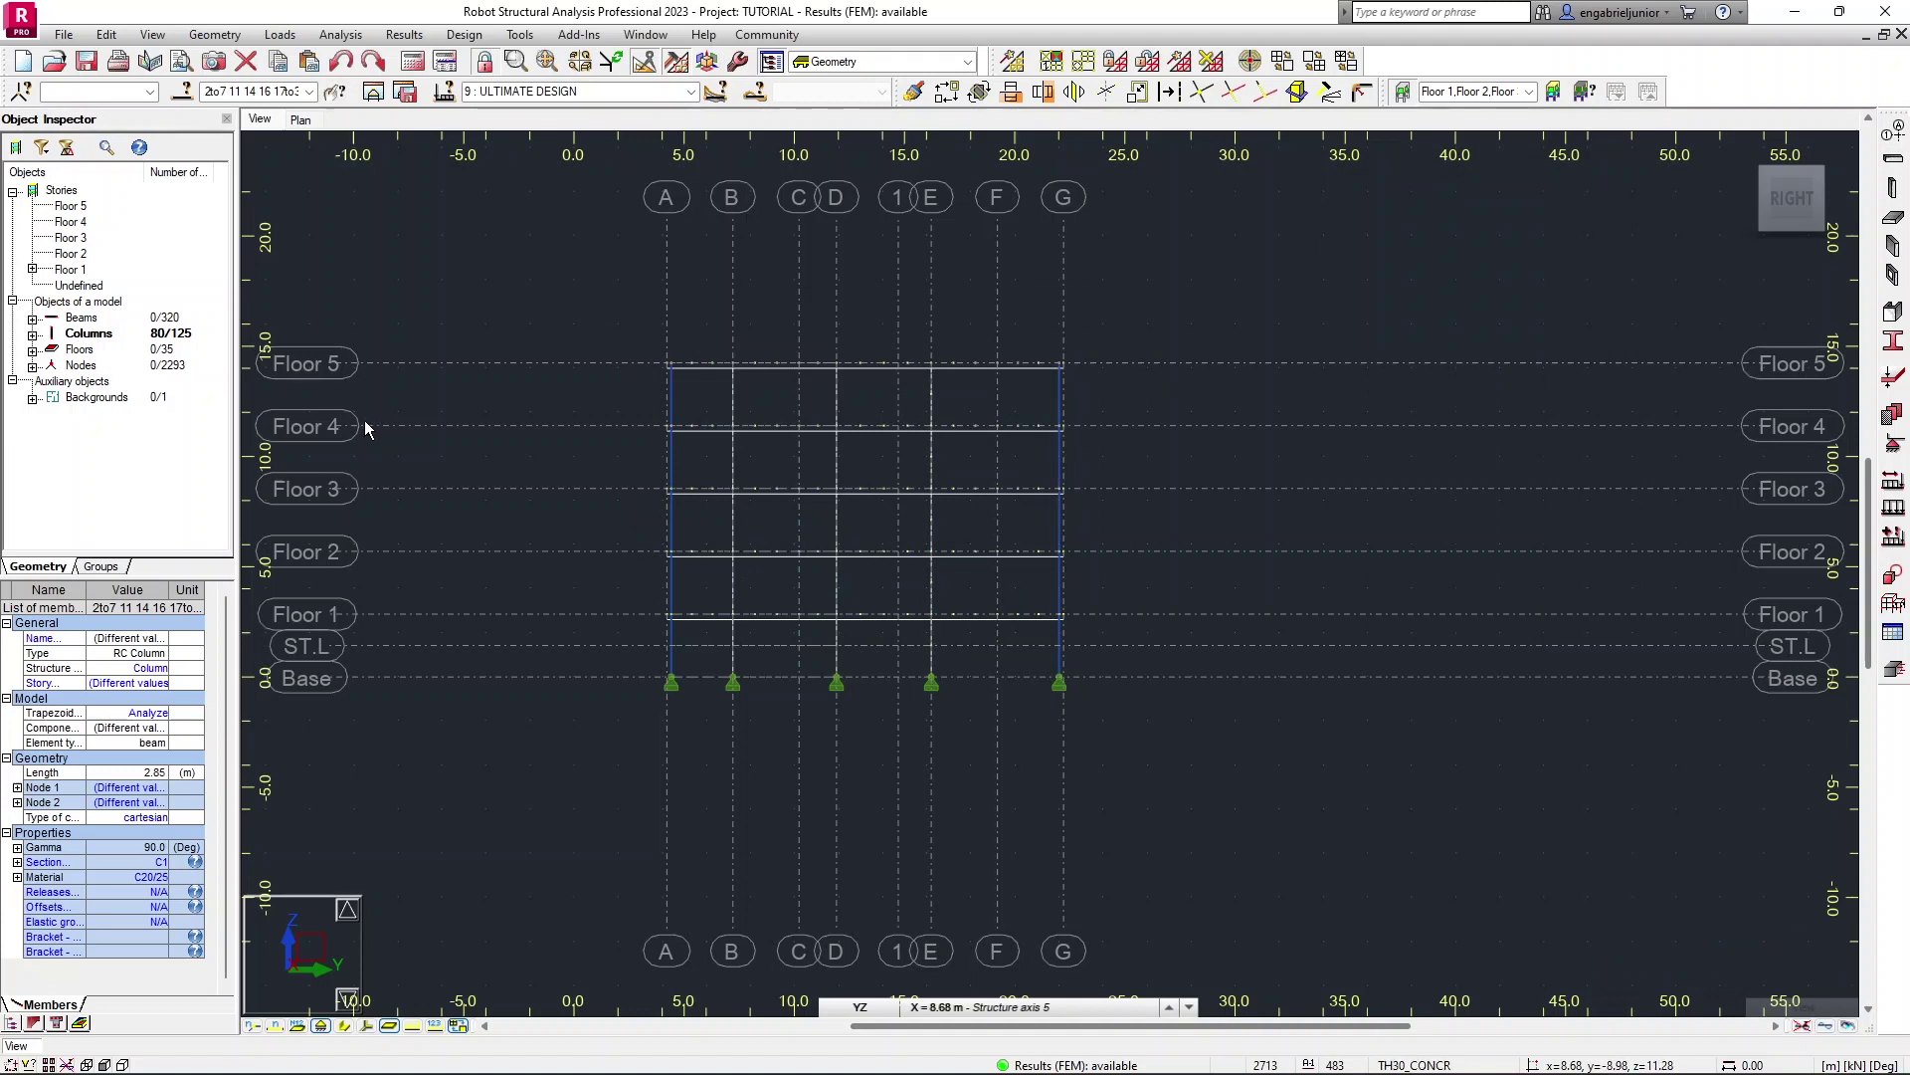
left_click(1741, 155)
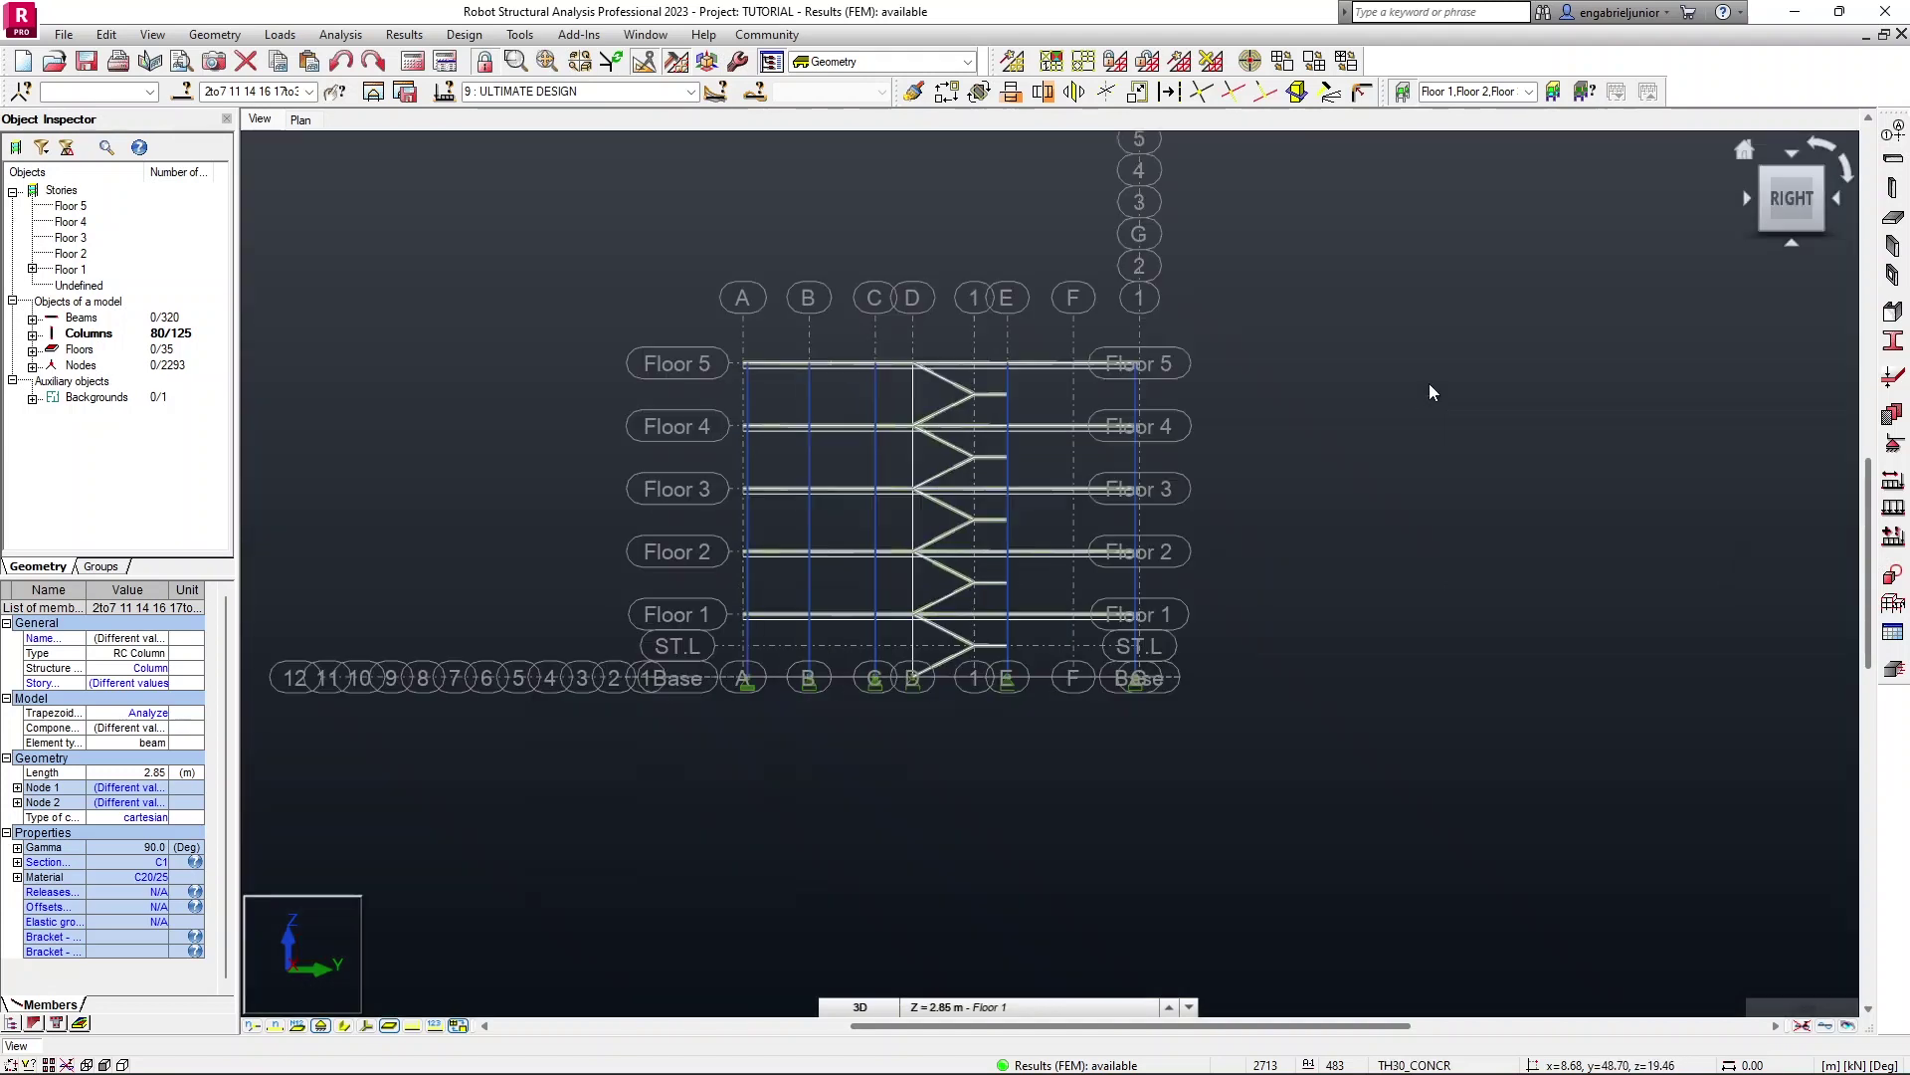
left_click(1406, 449)
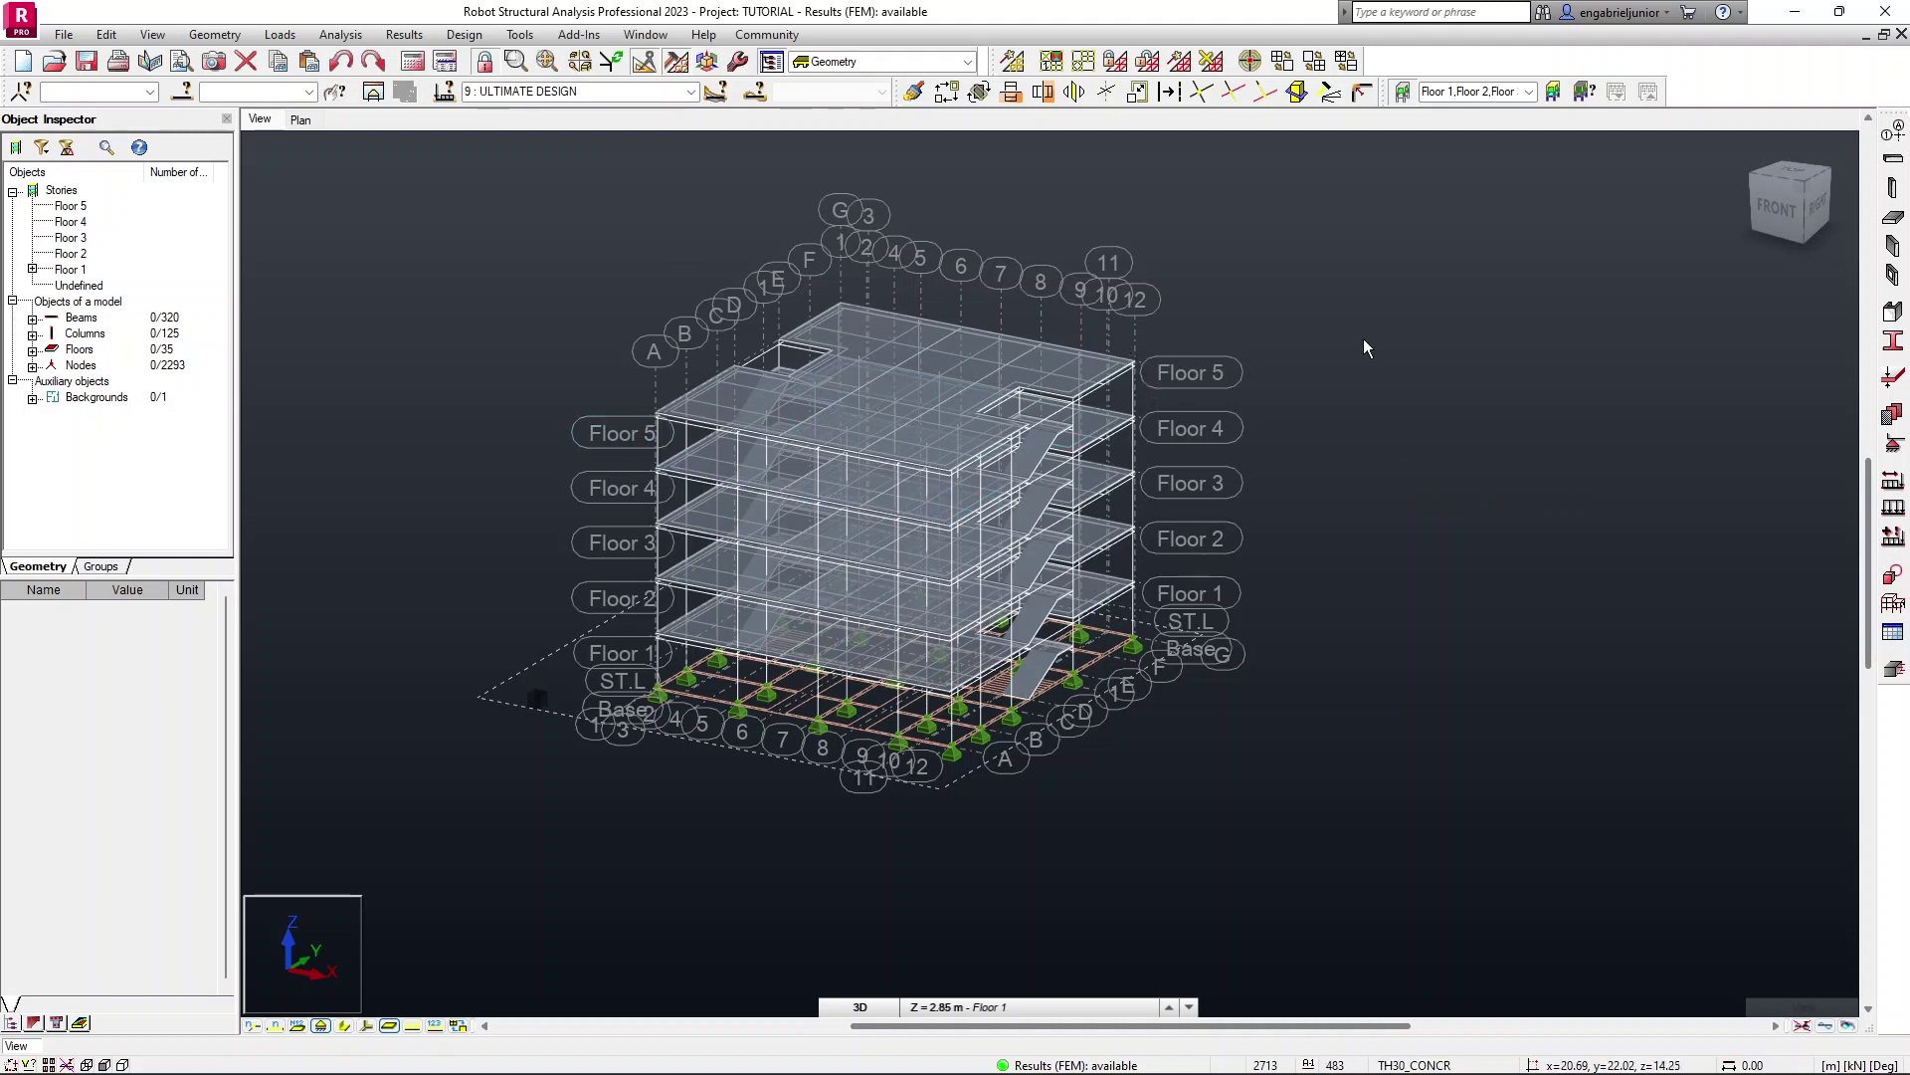
Step: Select the five stacked columns at the corner X = 20.69 m, Y = 22.02 m and open their Detailed Analysis
left_click(1130, 388)
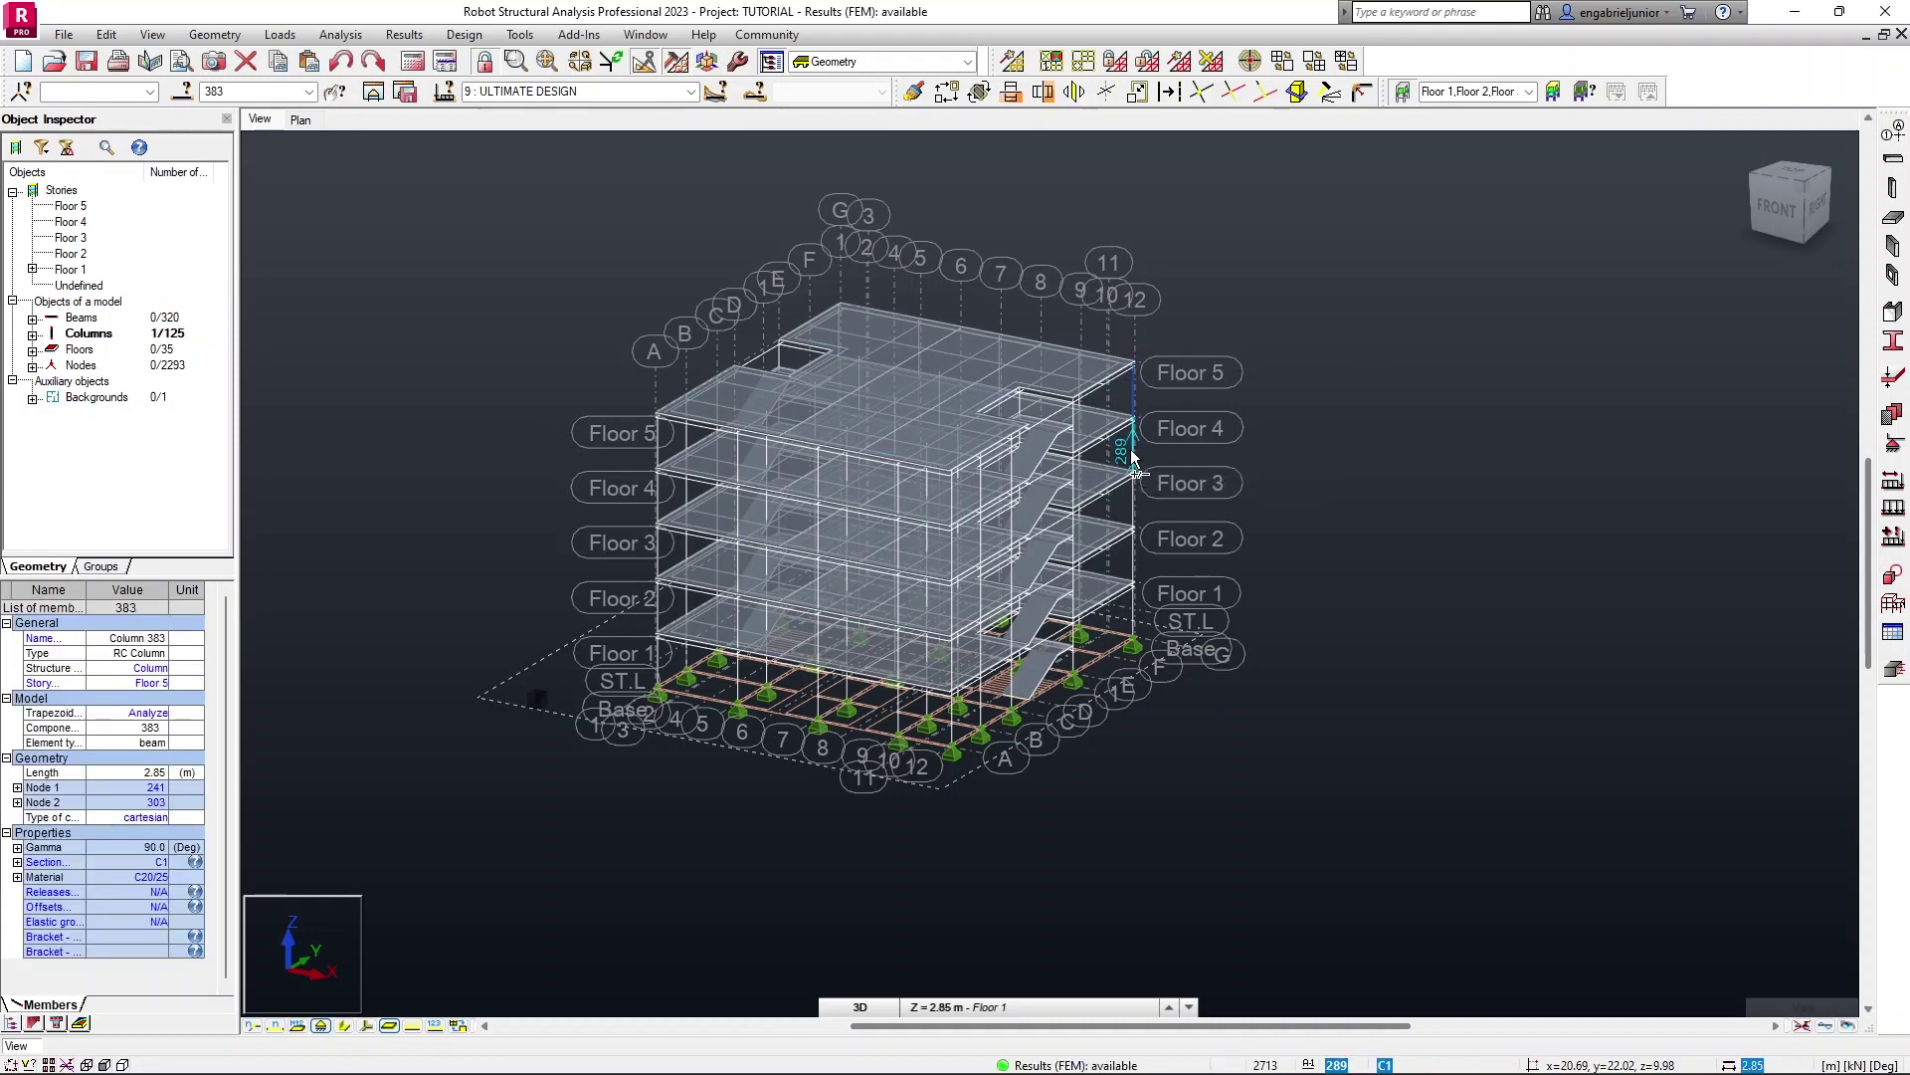
left_click(1135, 460, "ctrl")
left_click(1134, 513, "ctrl")
left_click(1135, 562, "ctrl")
left_click(1134, 613, "ctrl")
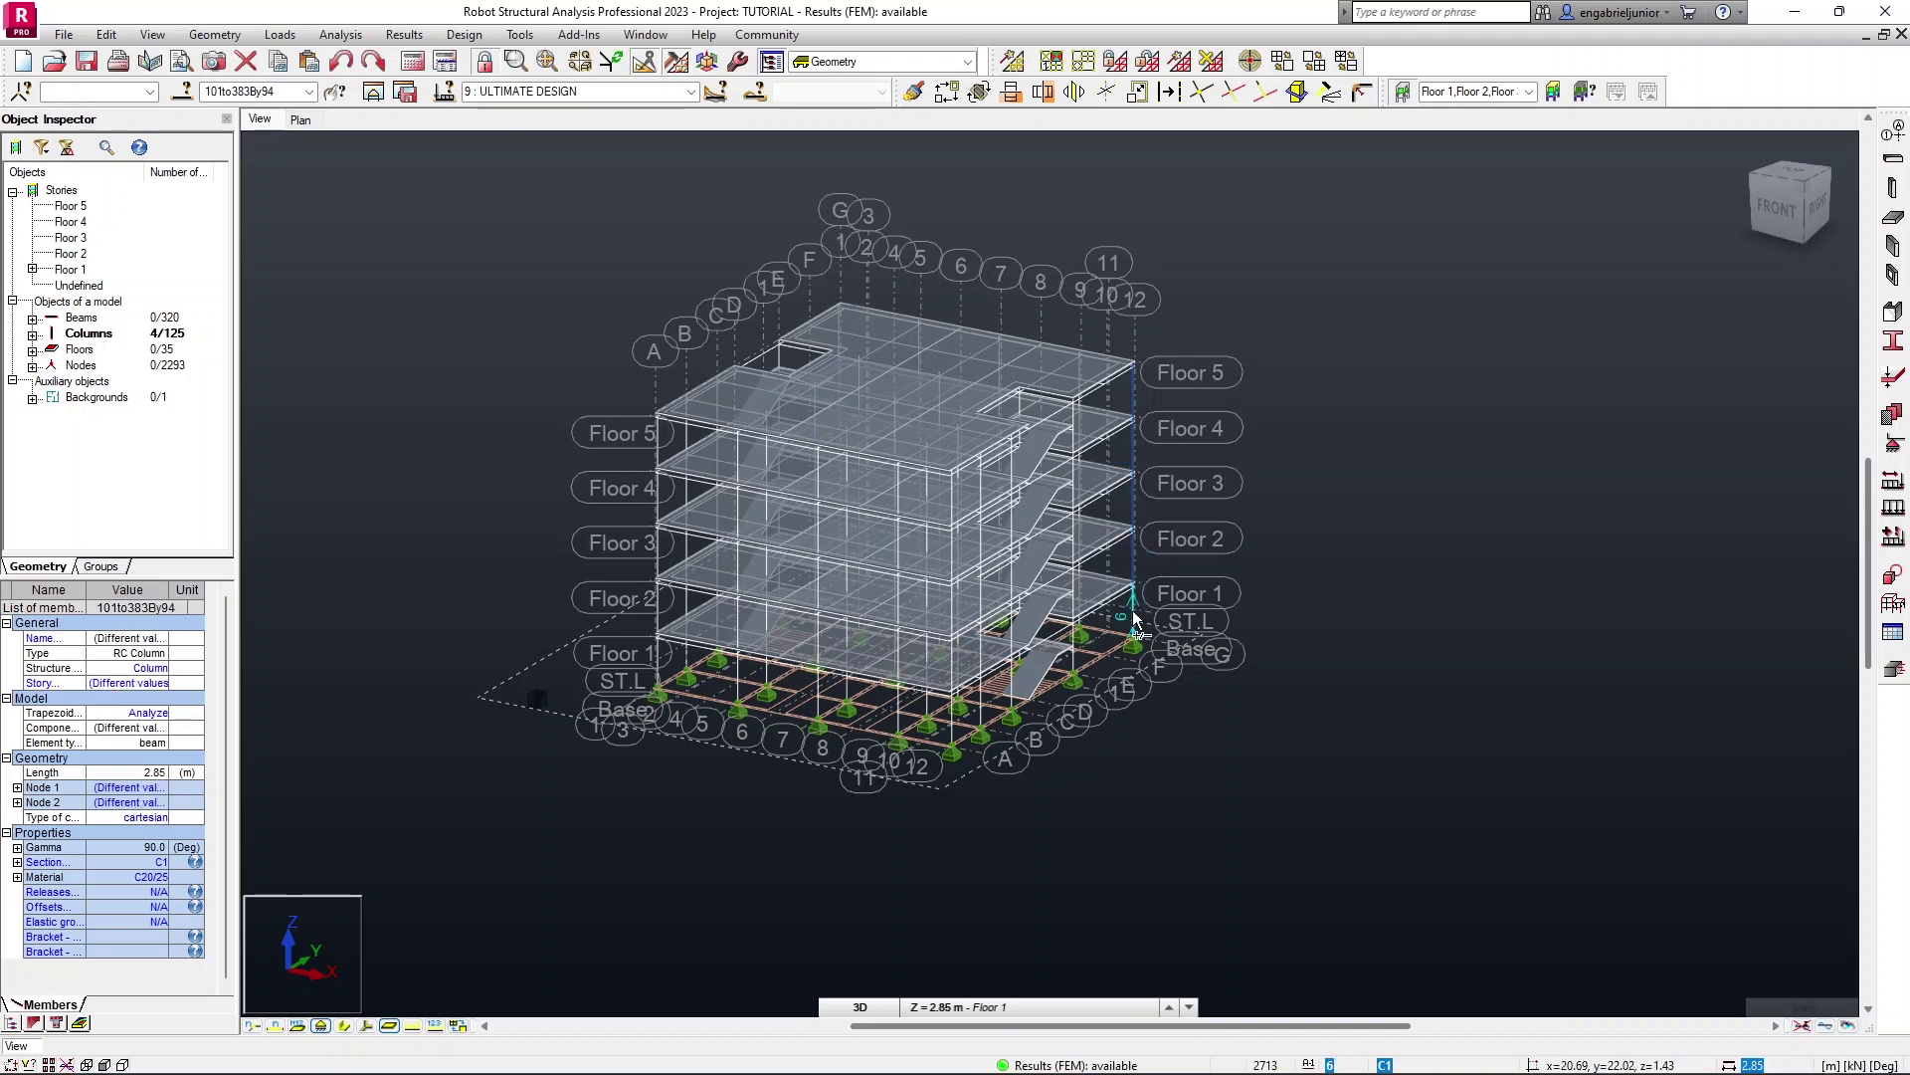
left_click(404, 34)
left_click(557, 420)
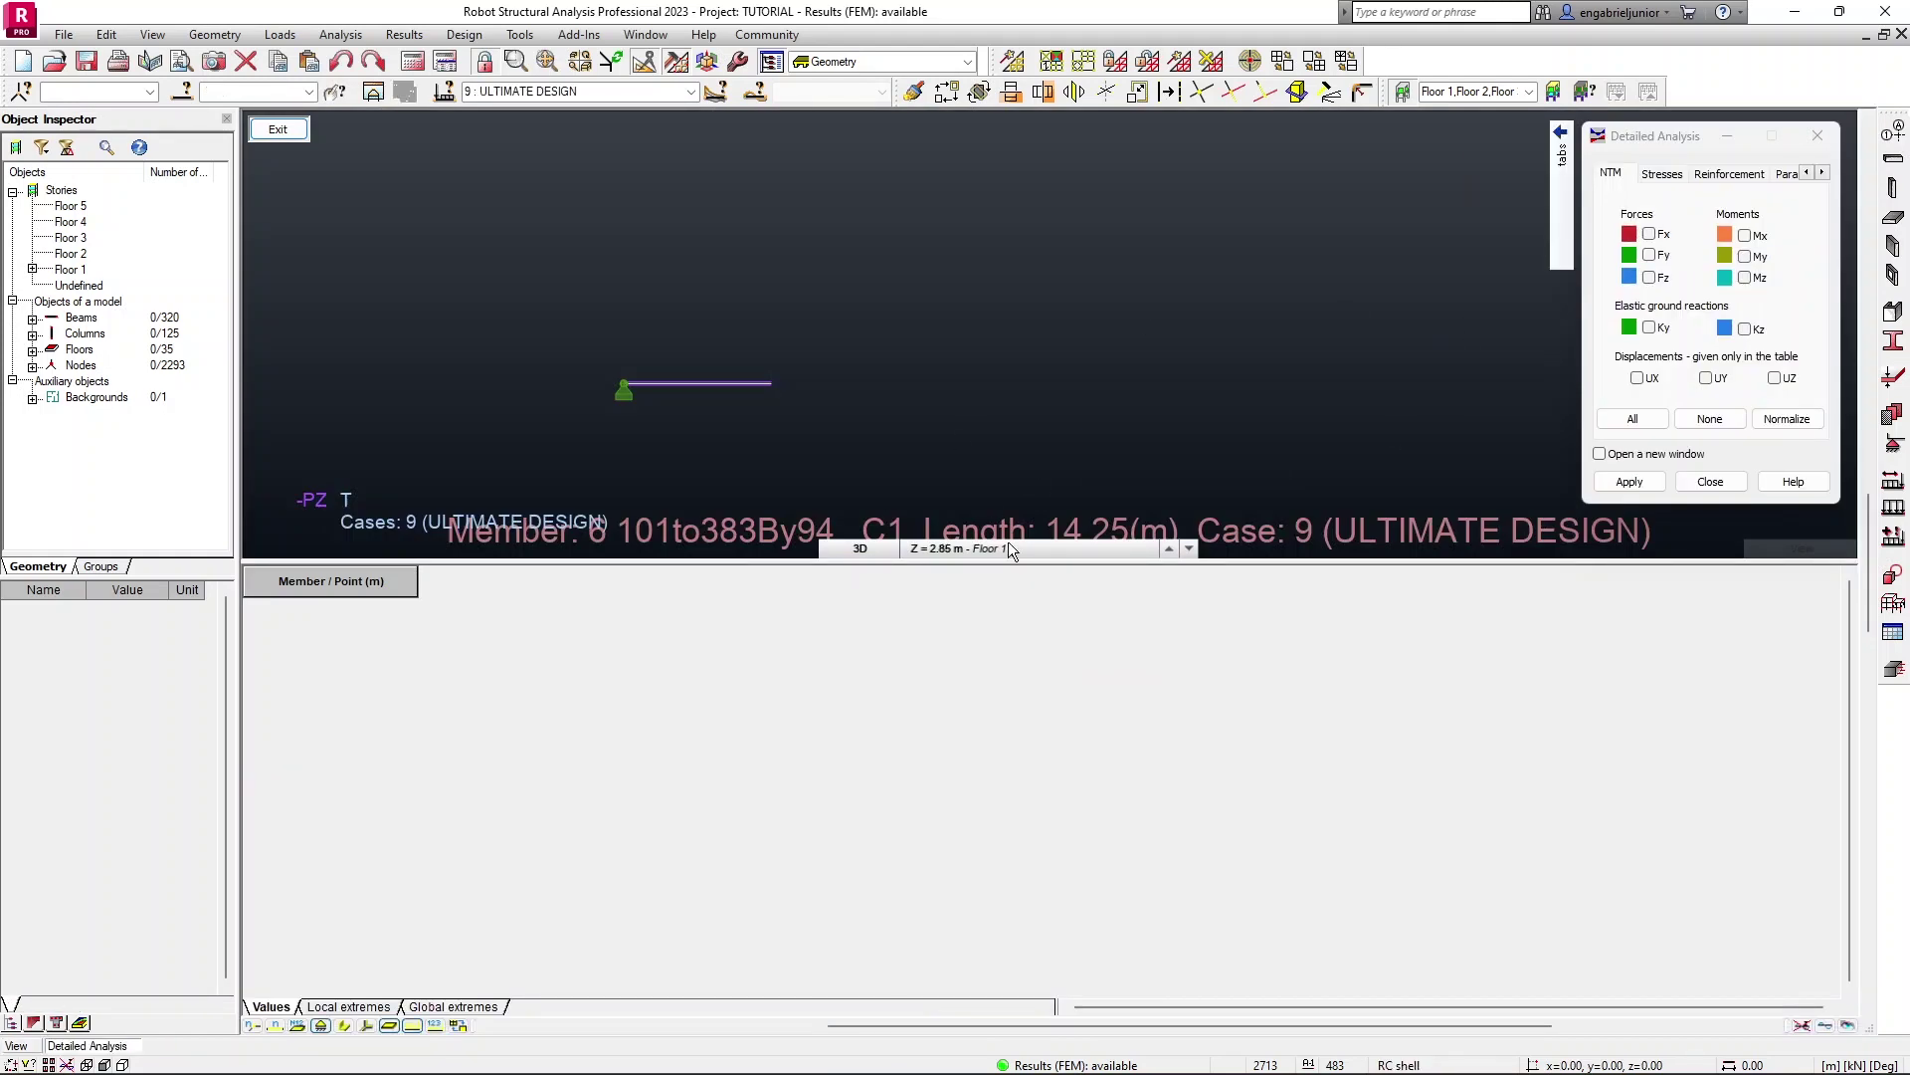
Step: Enlarge the diagram area and display the My moment diagram for the selected column stack
left_click_drag(1023, 597, 1035, 909)
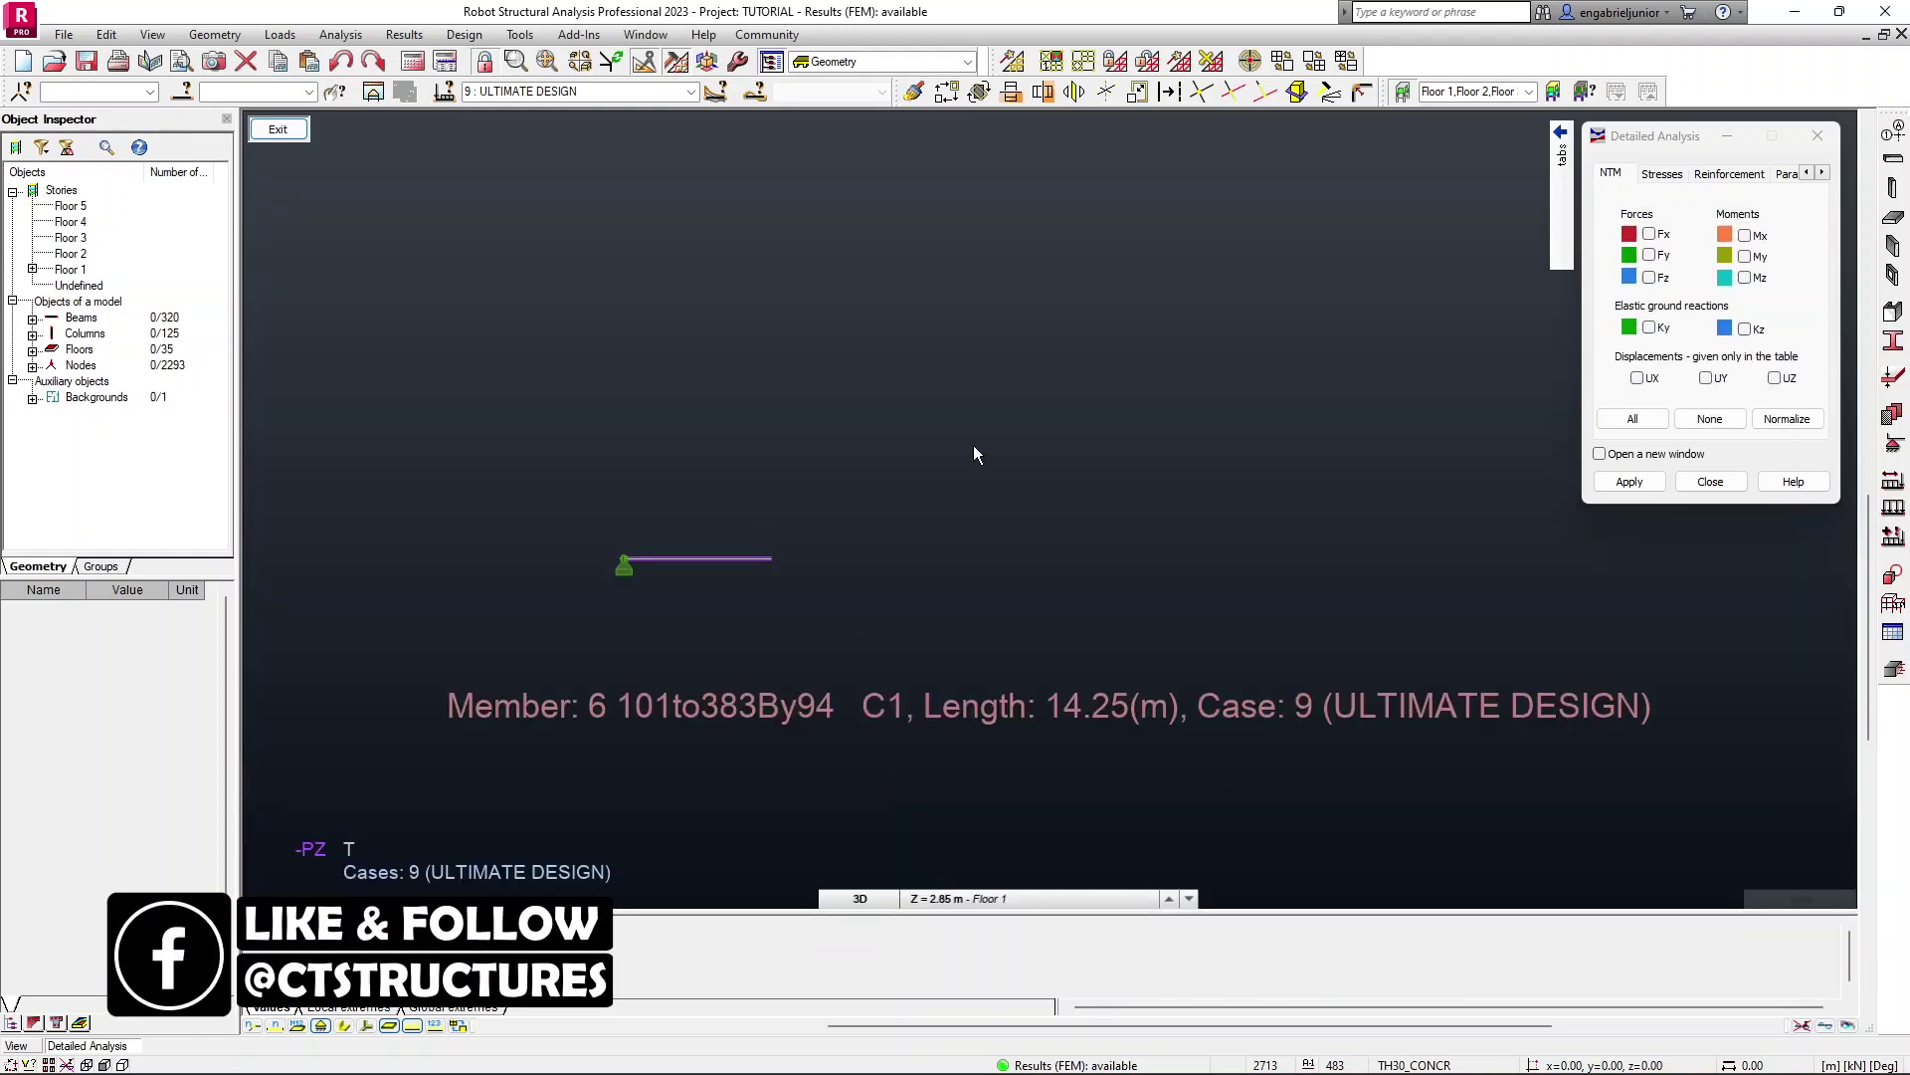
middle_click_drag(767, 543, 775, 414)
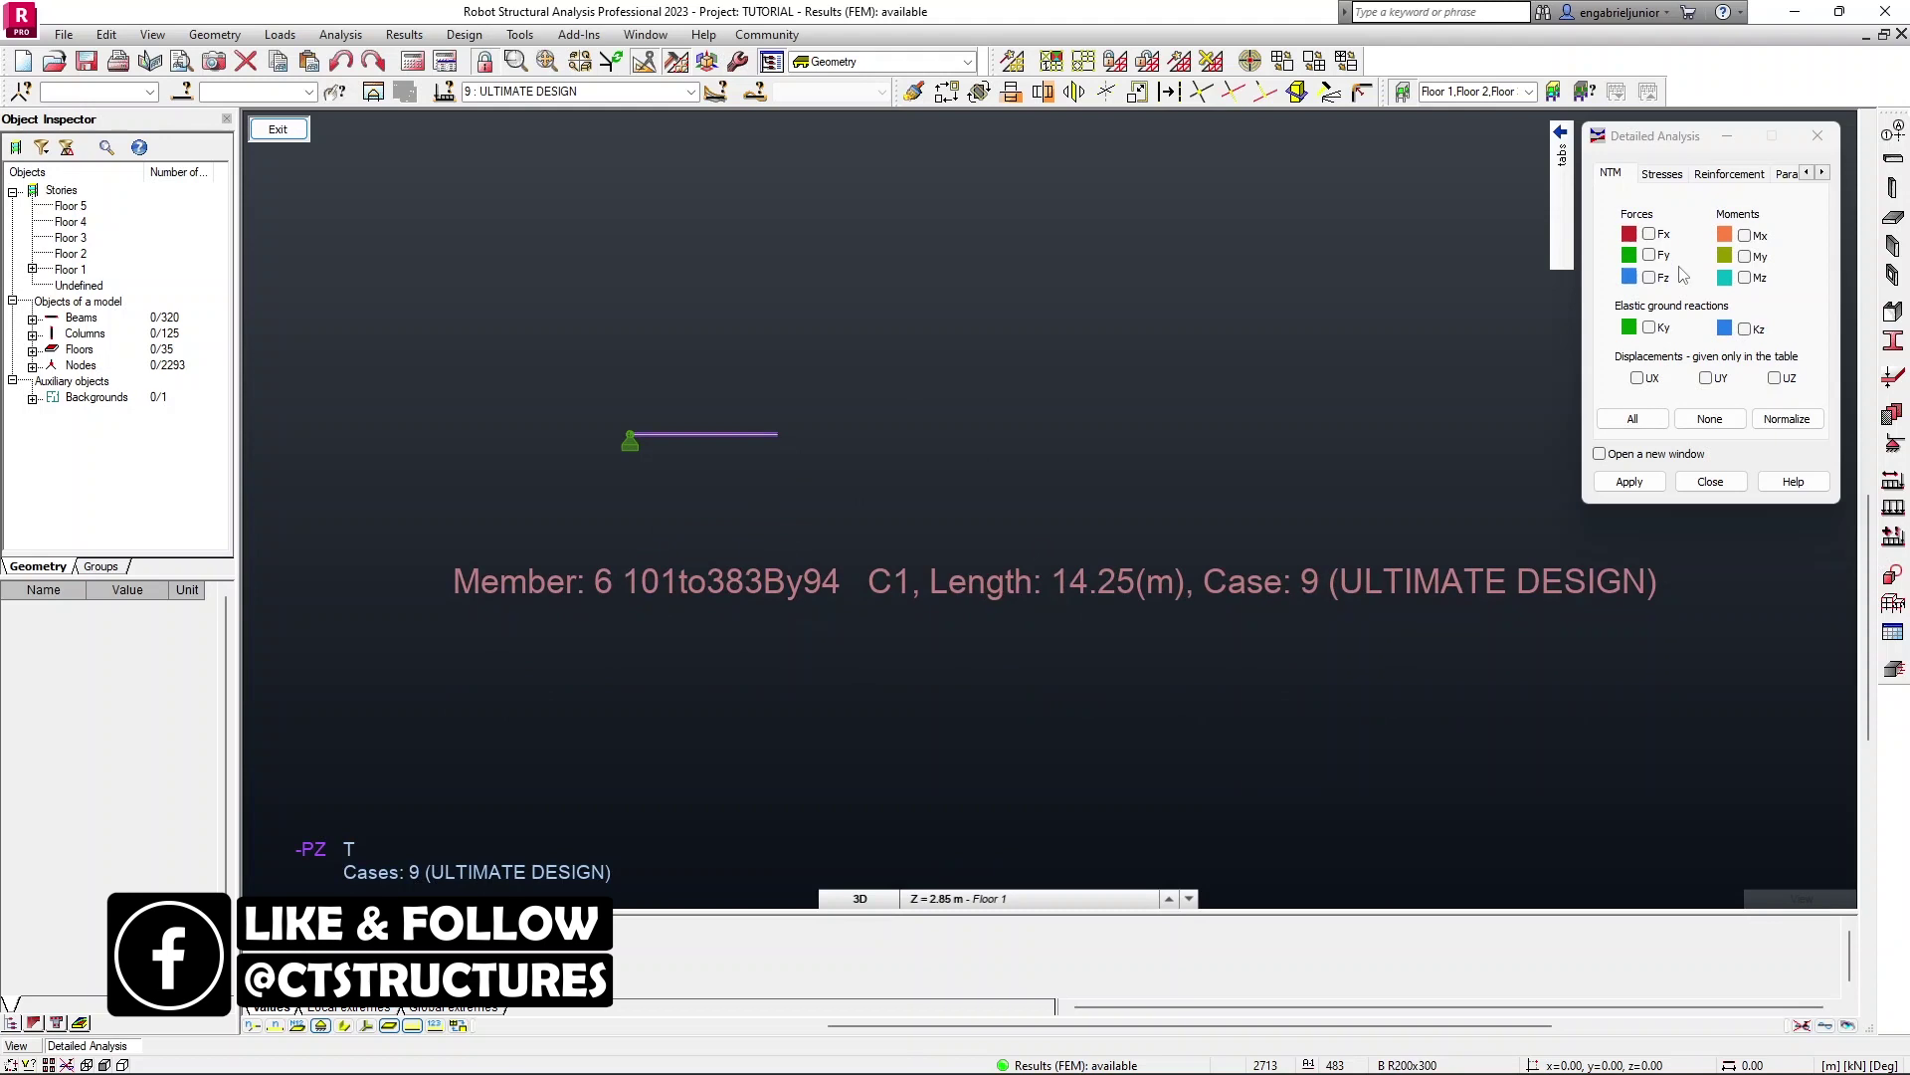
left_click_drag(1673, 145, 1669, 142)
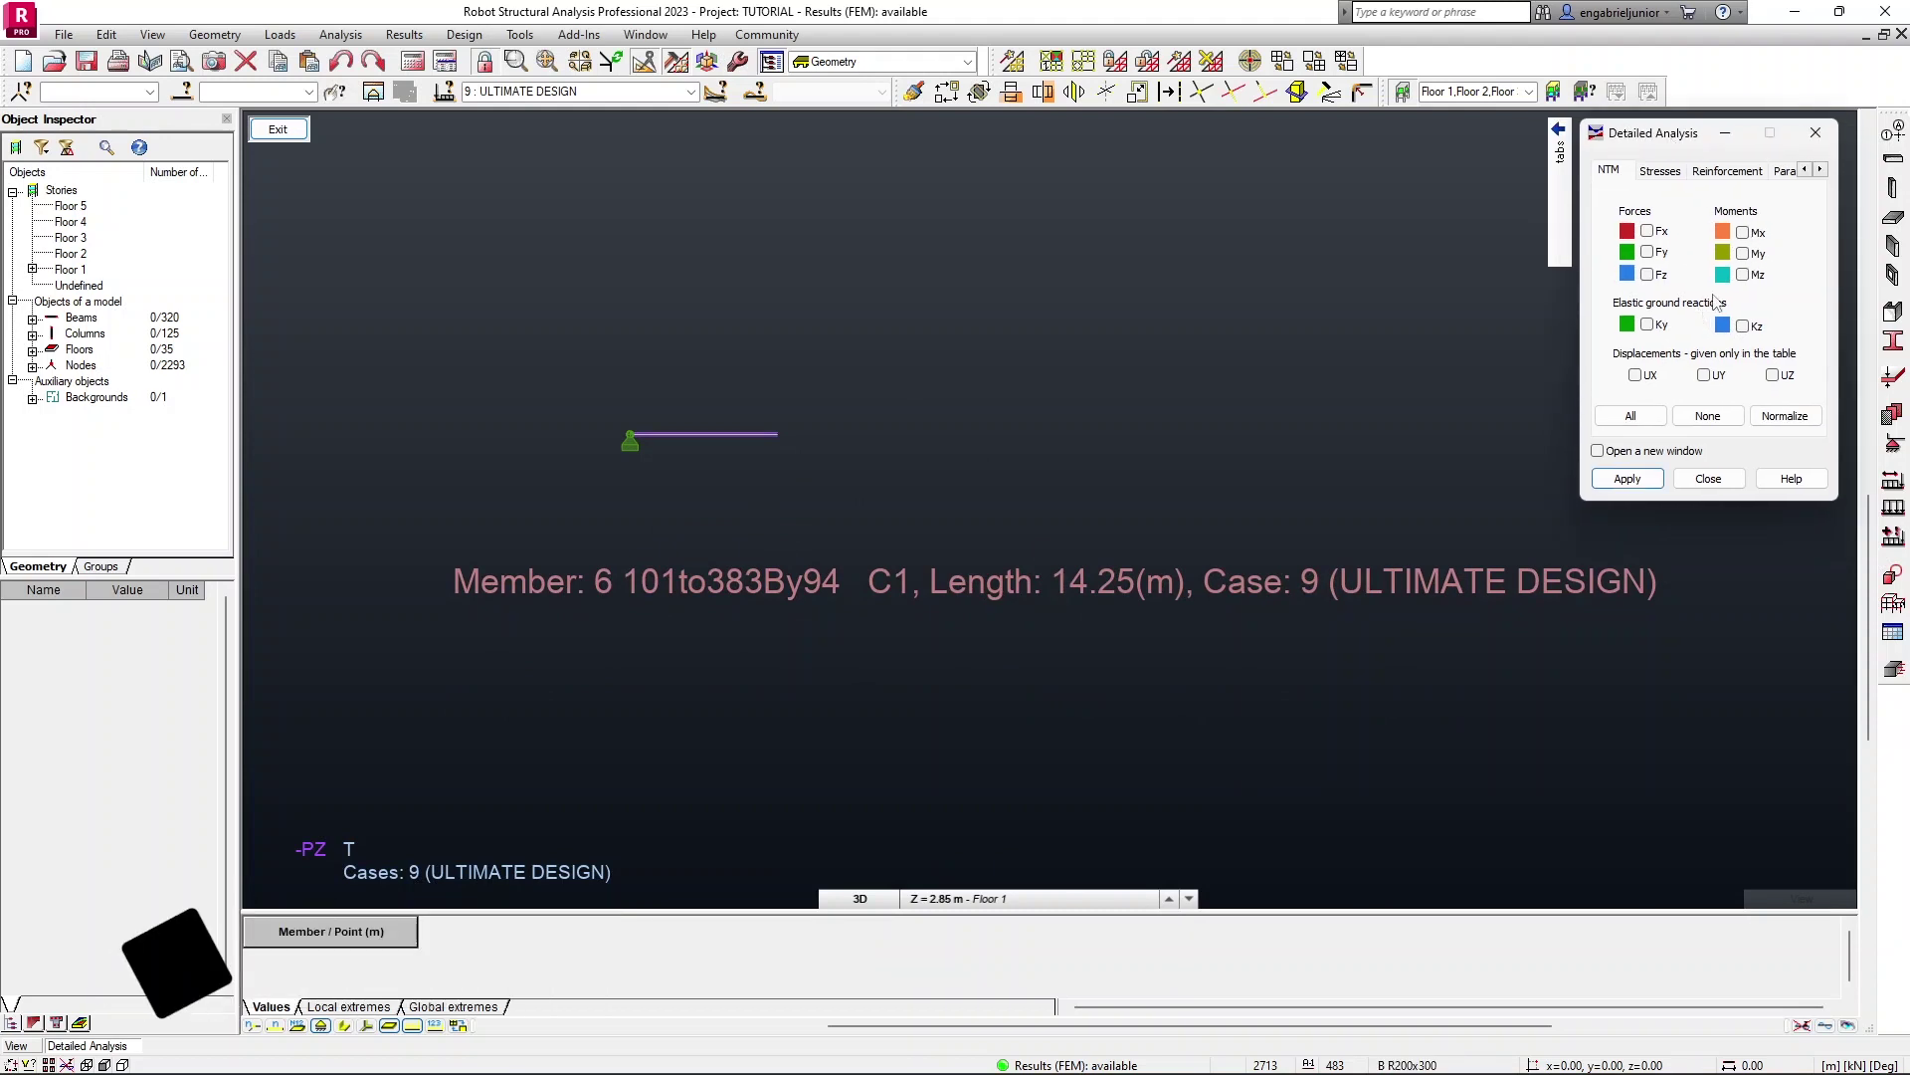
left_click(1742, 254)
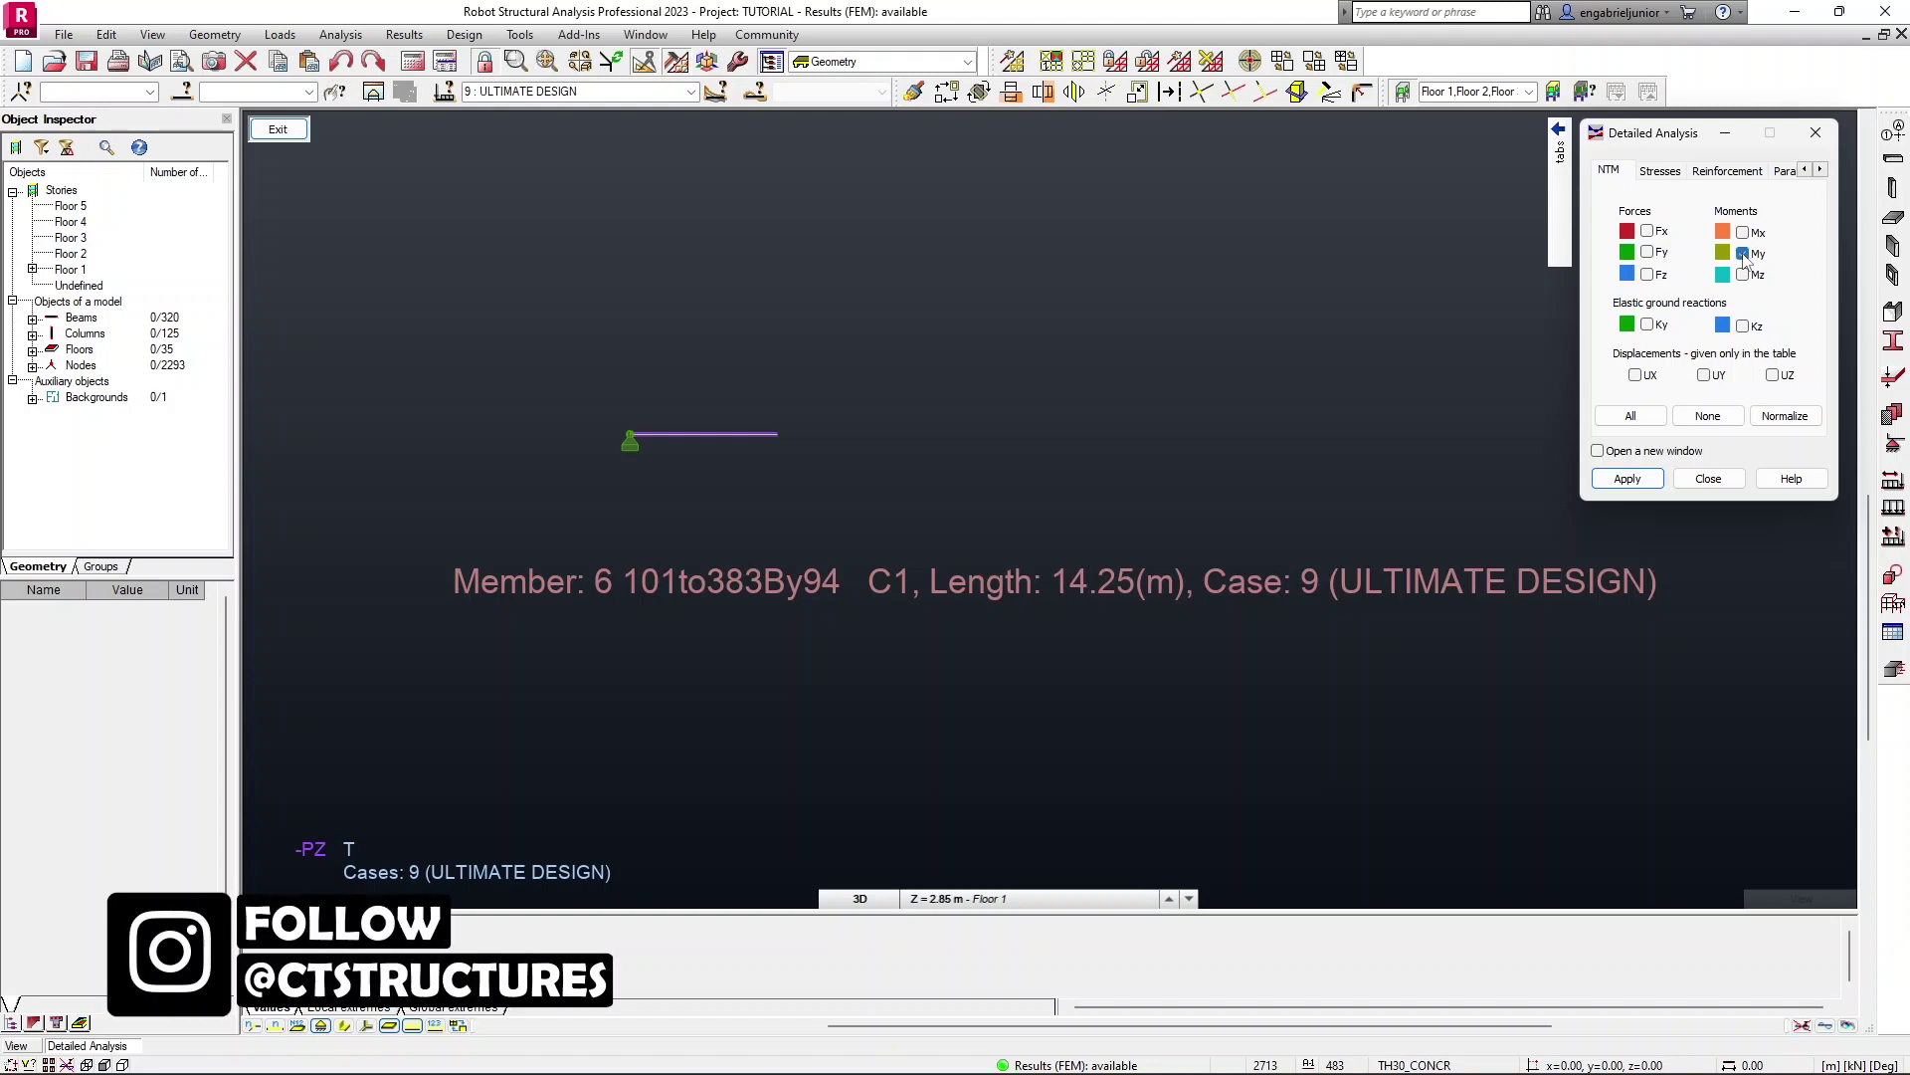
left_click(1627, 478)
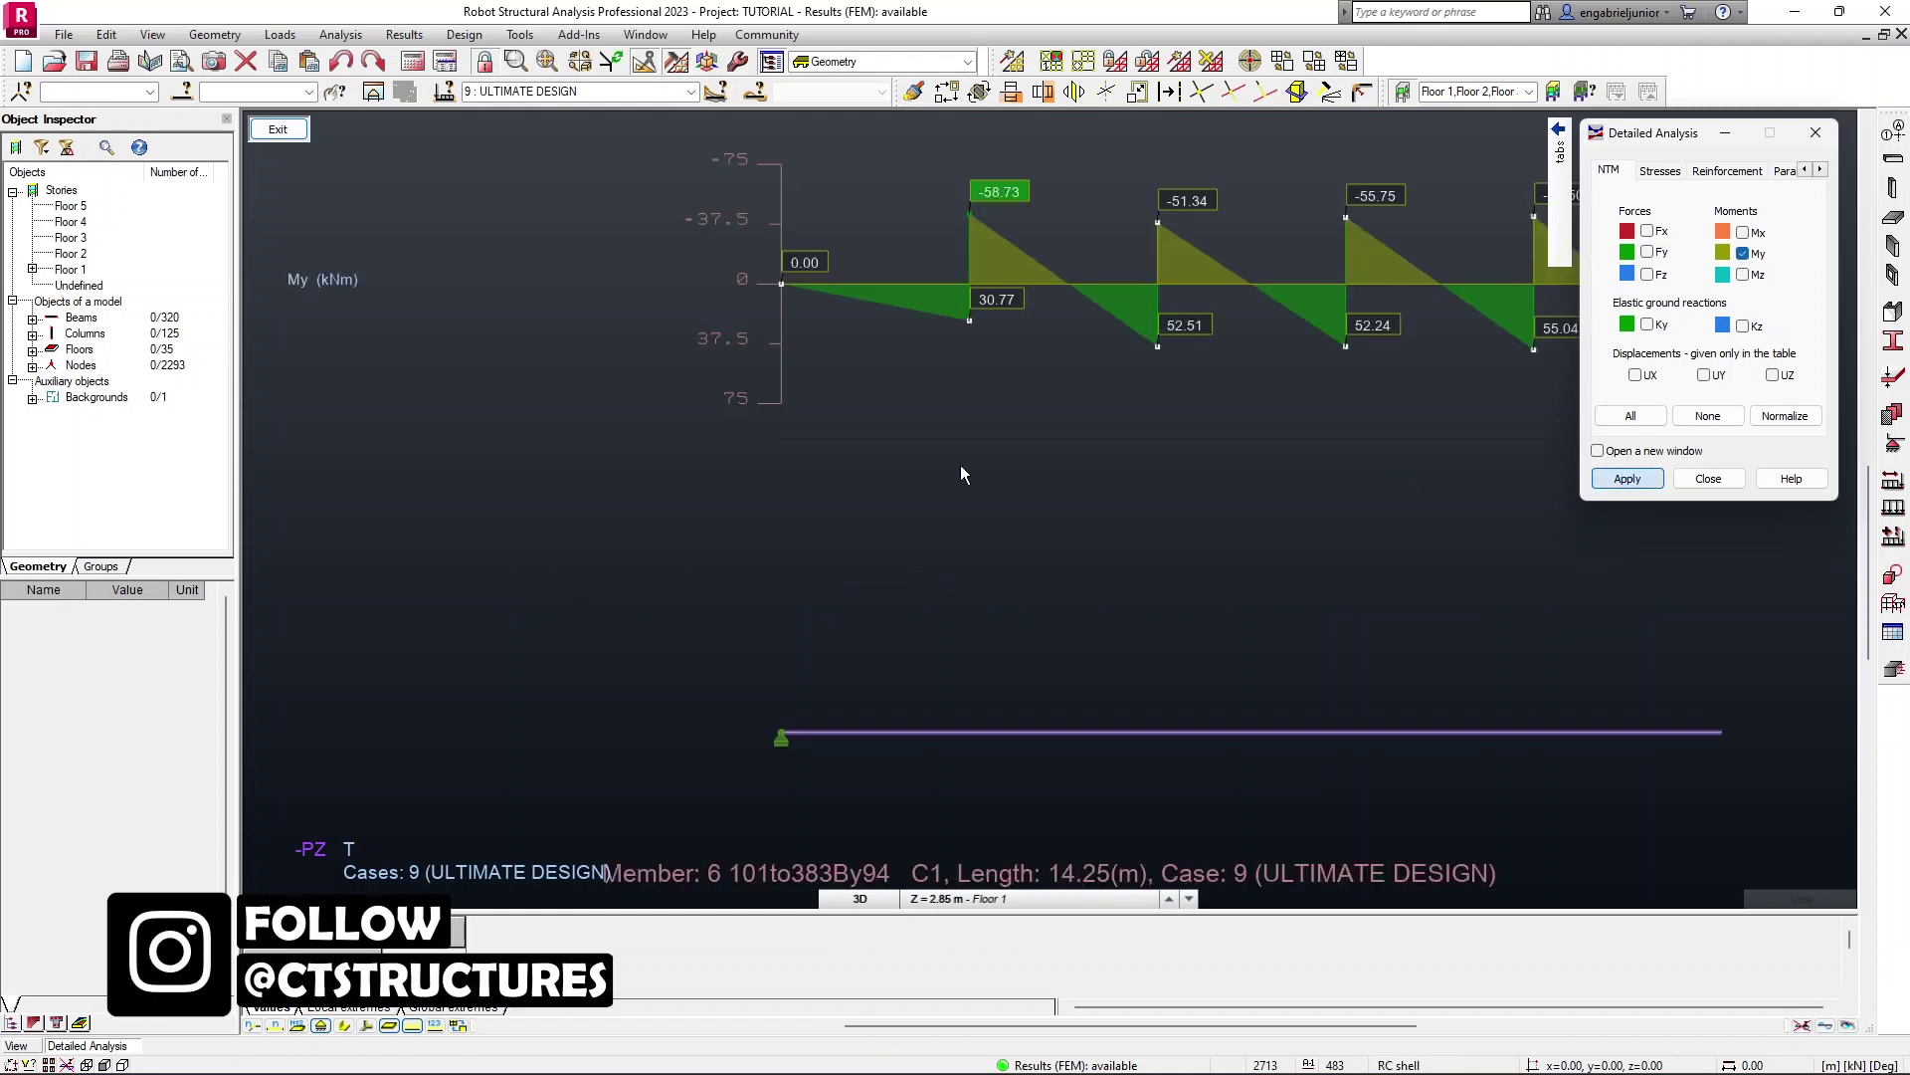
scroll(1102, 443, "down", 2)
middle_click_drag(1104, 443, 889, 429)
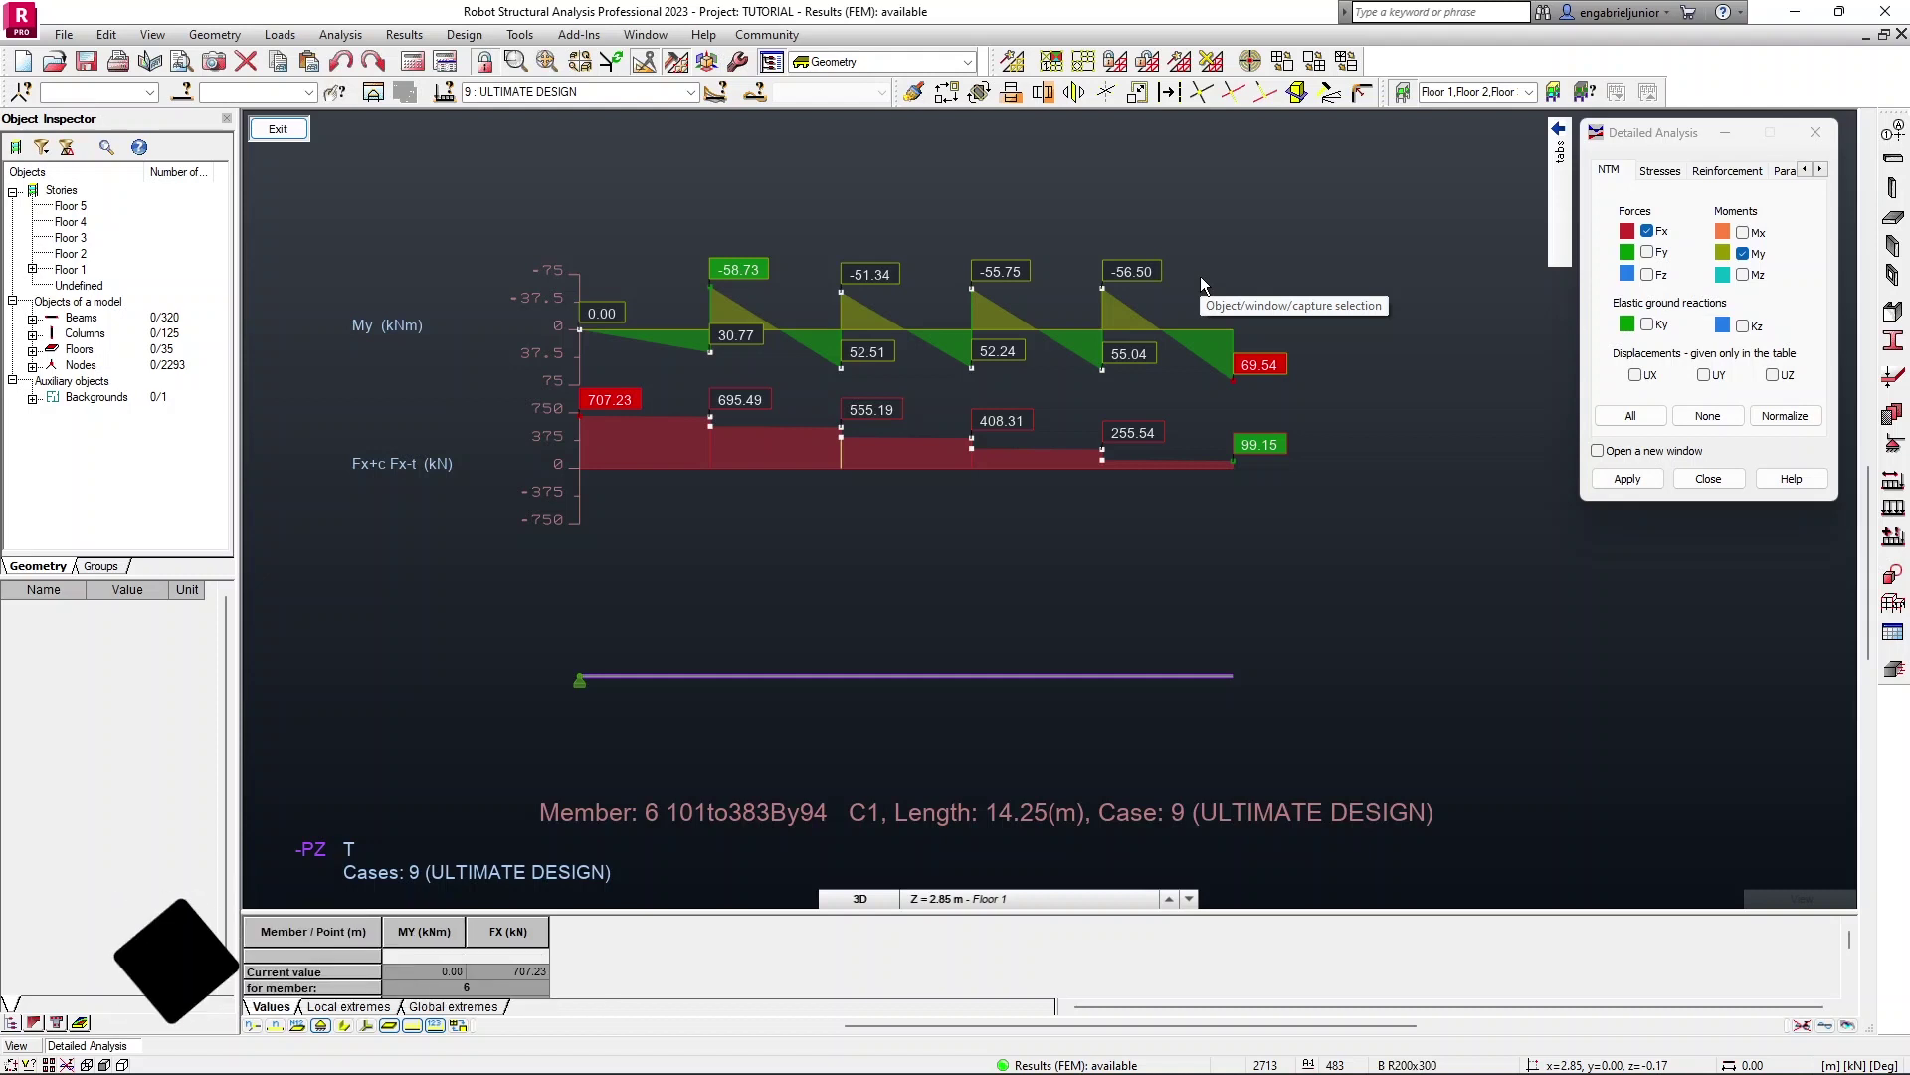
Step: Add the Fz diagram for the column stack, and extend the display to all forces, moments, ground reactions and displacements
left_click(1647, 274)
left_click(1637, 478)
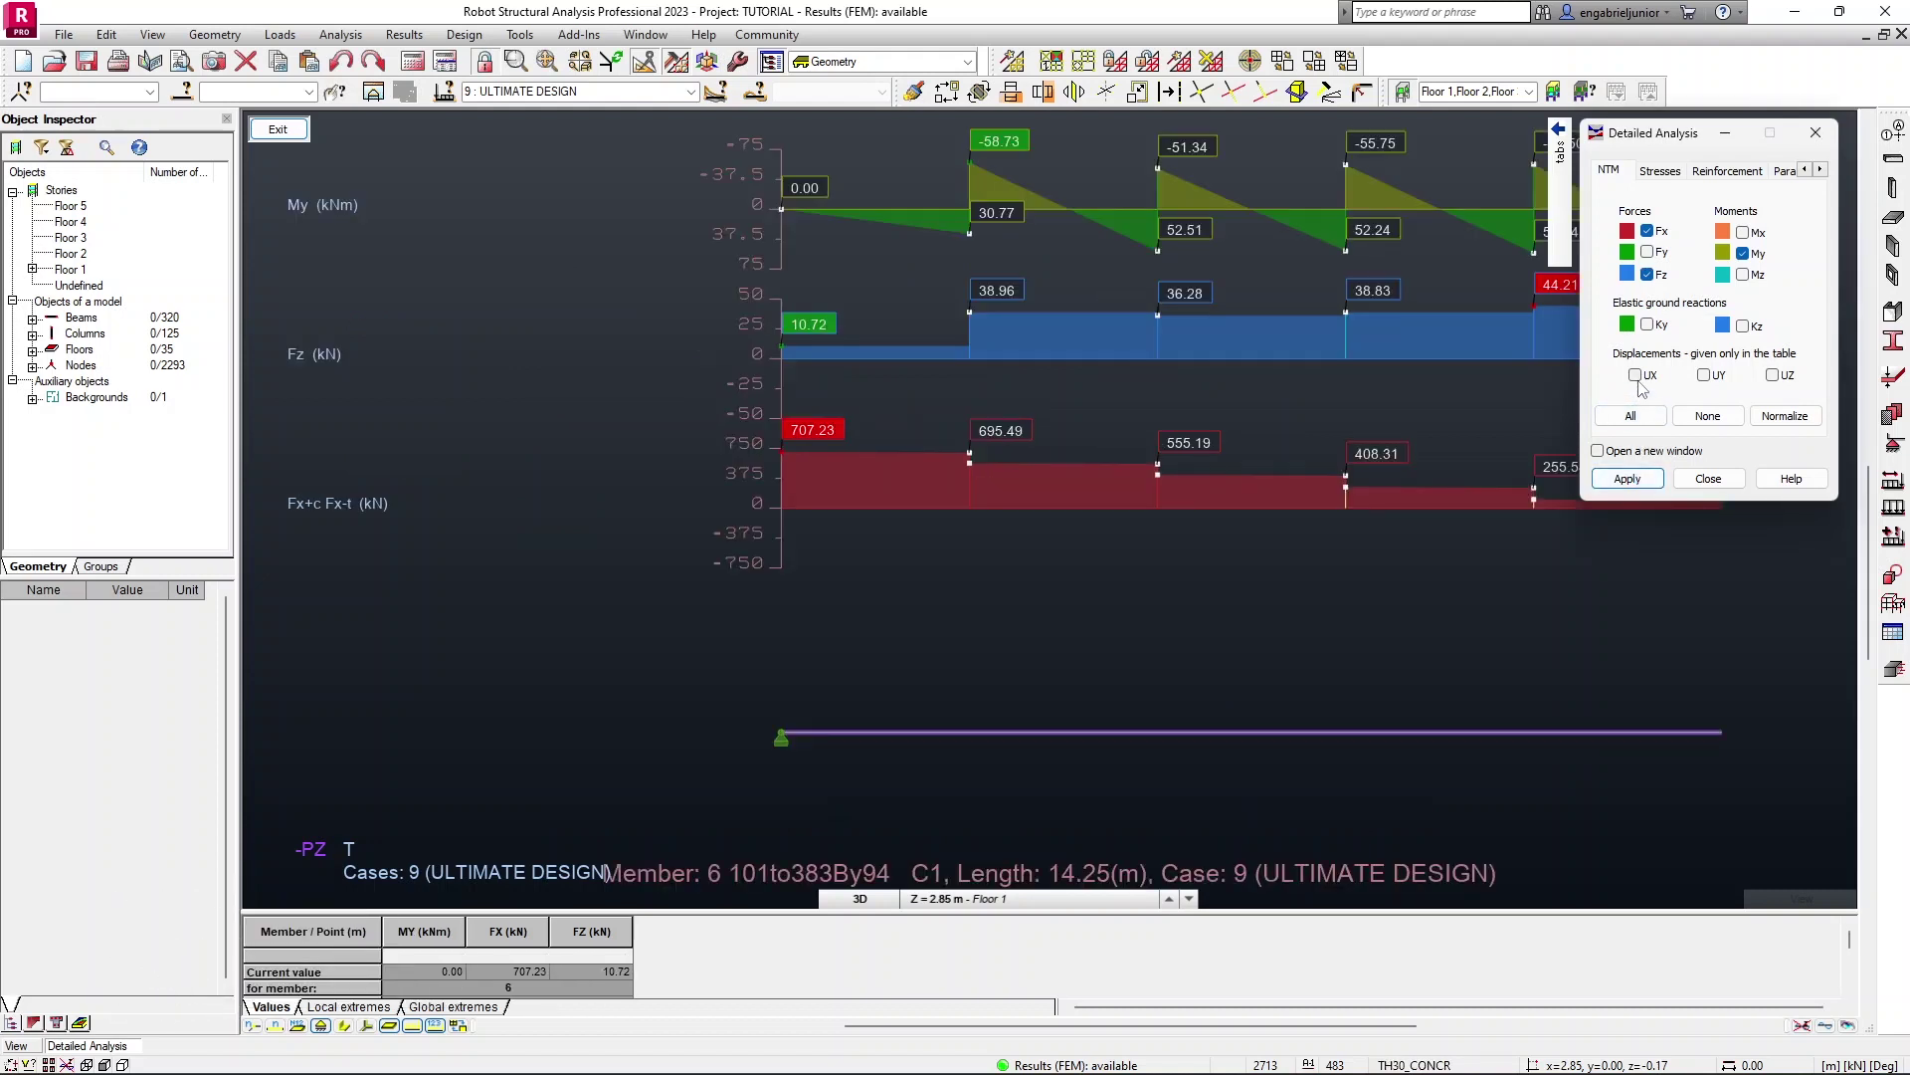
left_click(1630, 416)
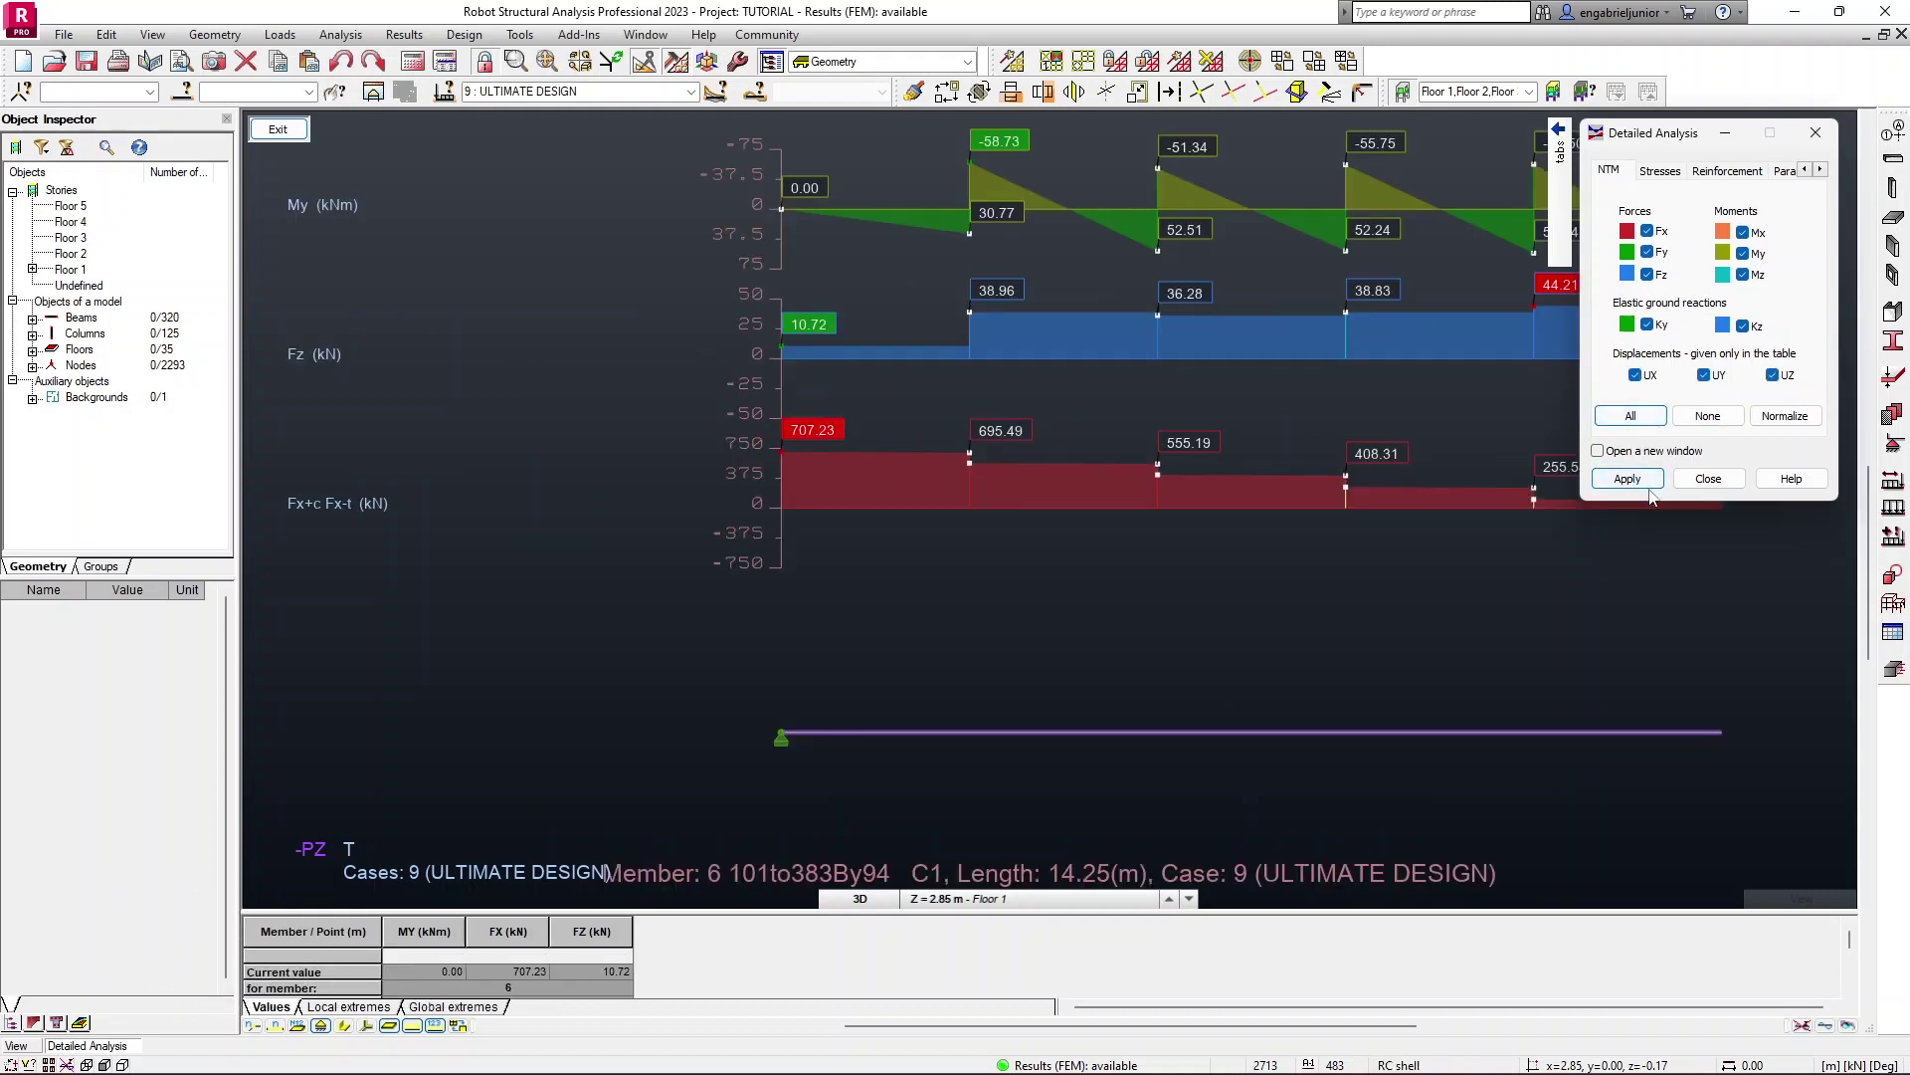
left_click(1628, 478)
scroll(1287, 410, "down", 3)
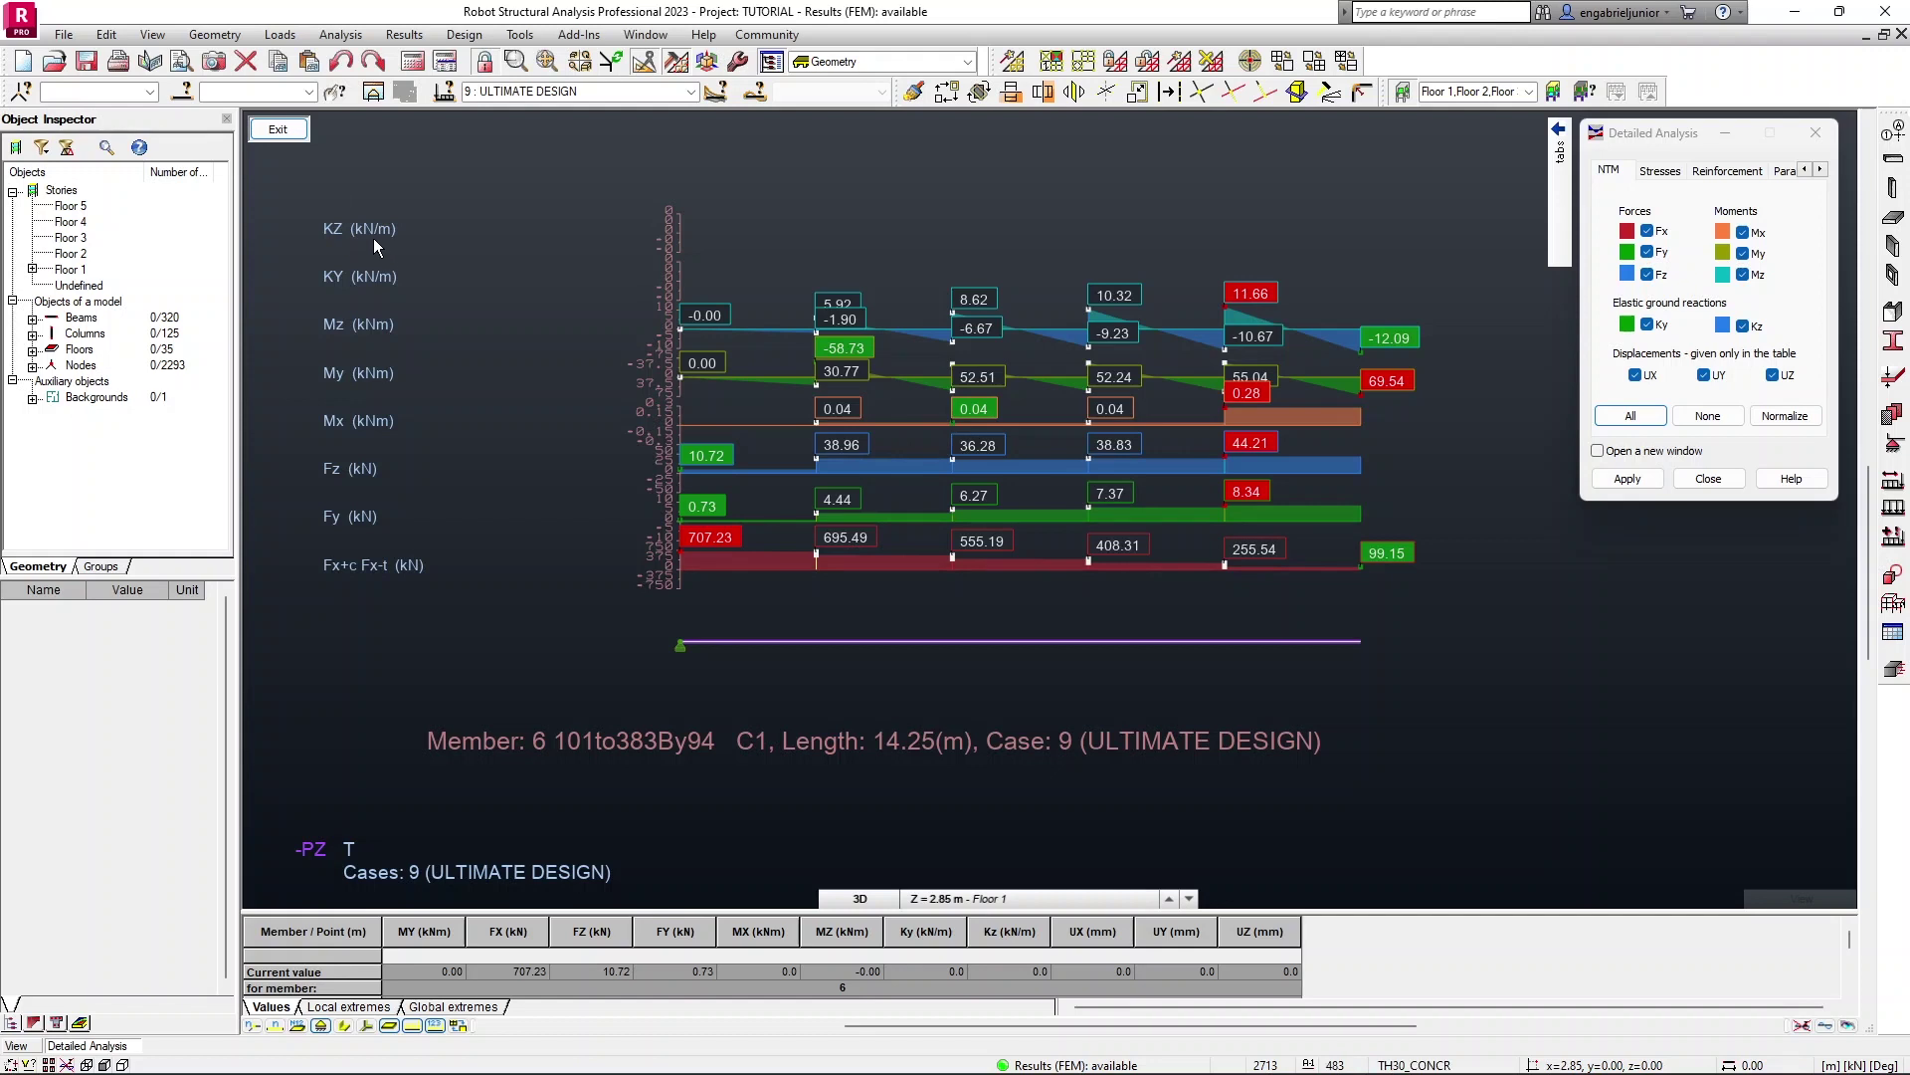
Step: Remove the Ky and Kz ground reactions and UX, UY and UZ displacements, keeping only the force and moment diagrams
left_click(1648, 325)
left_click(1743, 326)
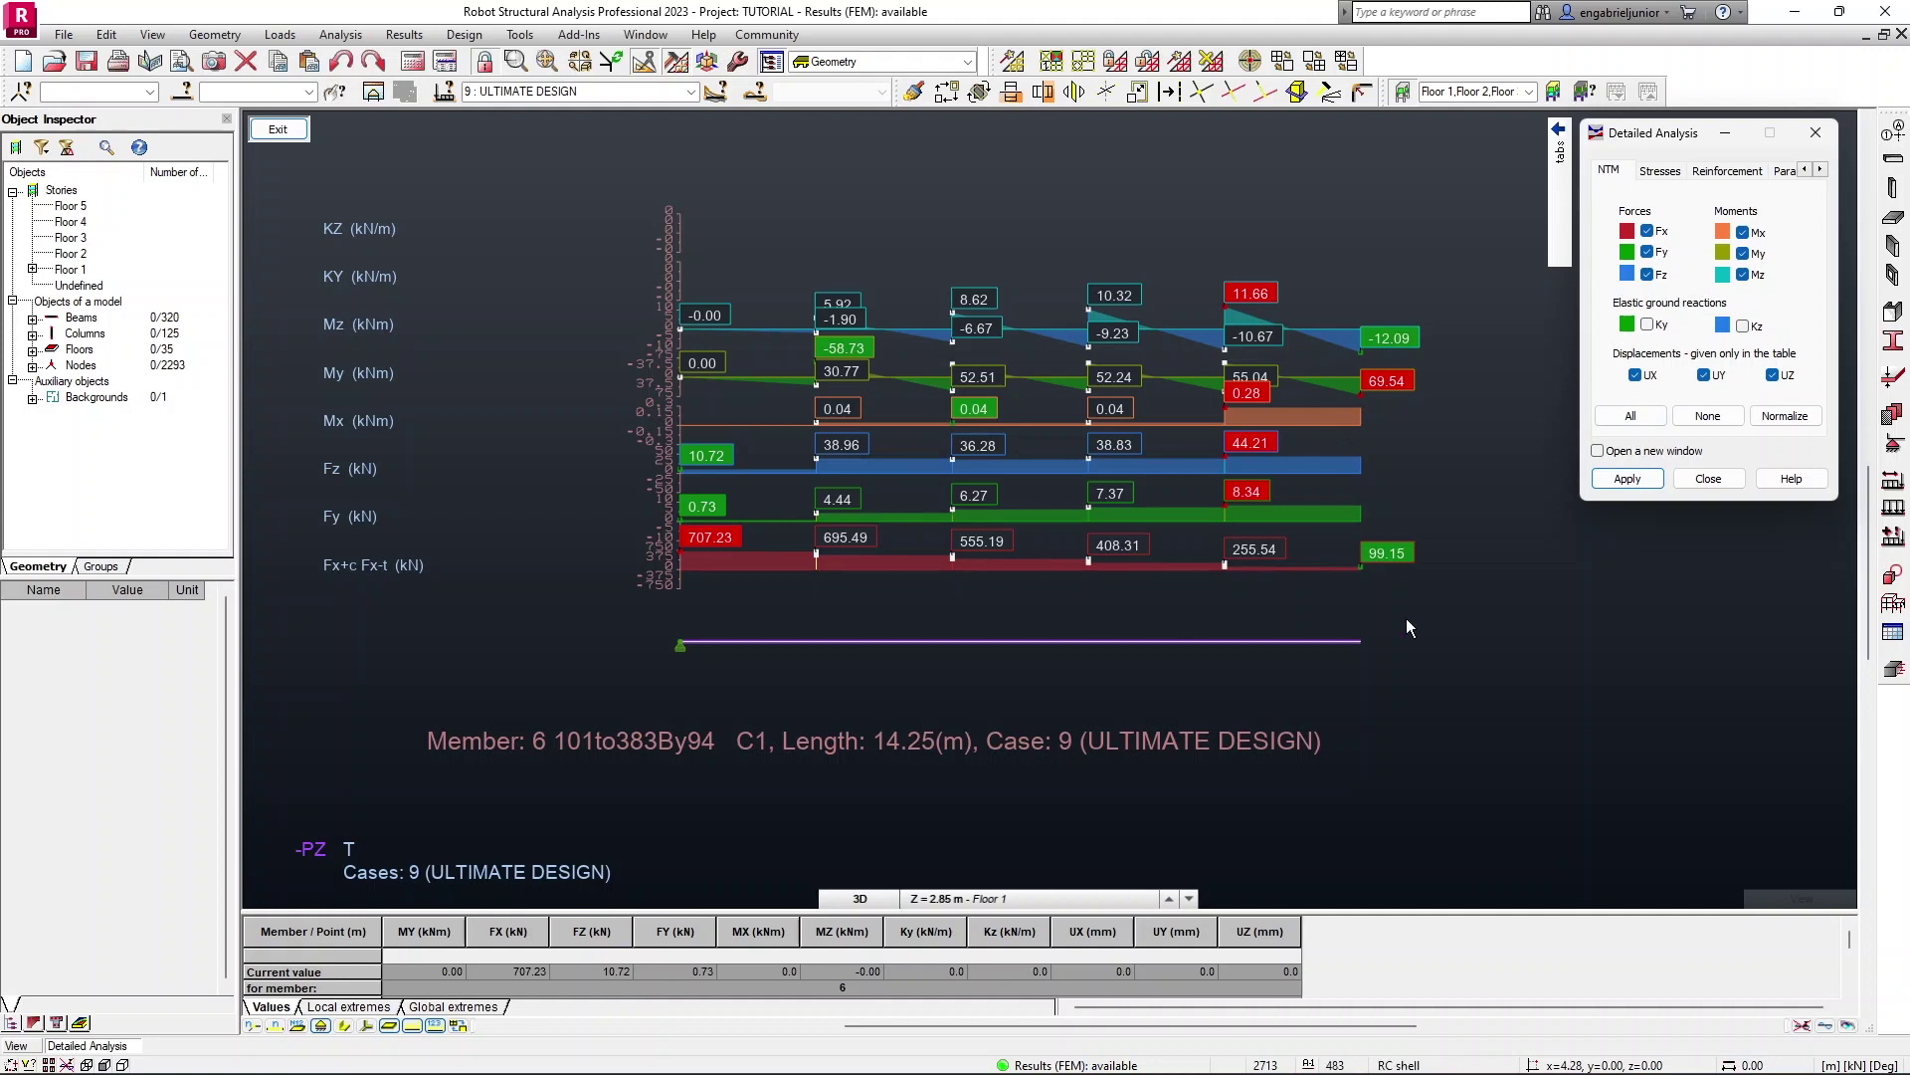
left_click(1704, 375)
left_click(1626, 480)
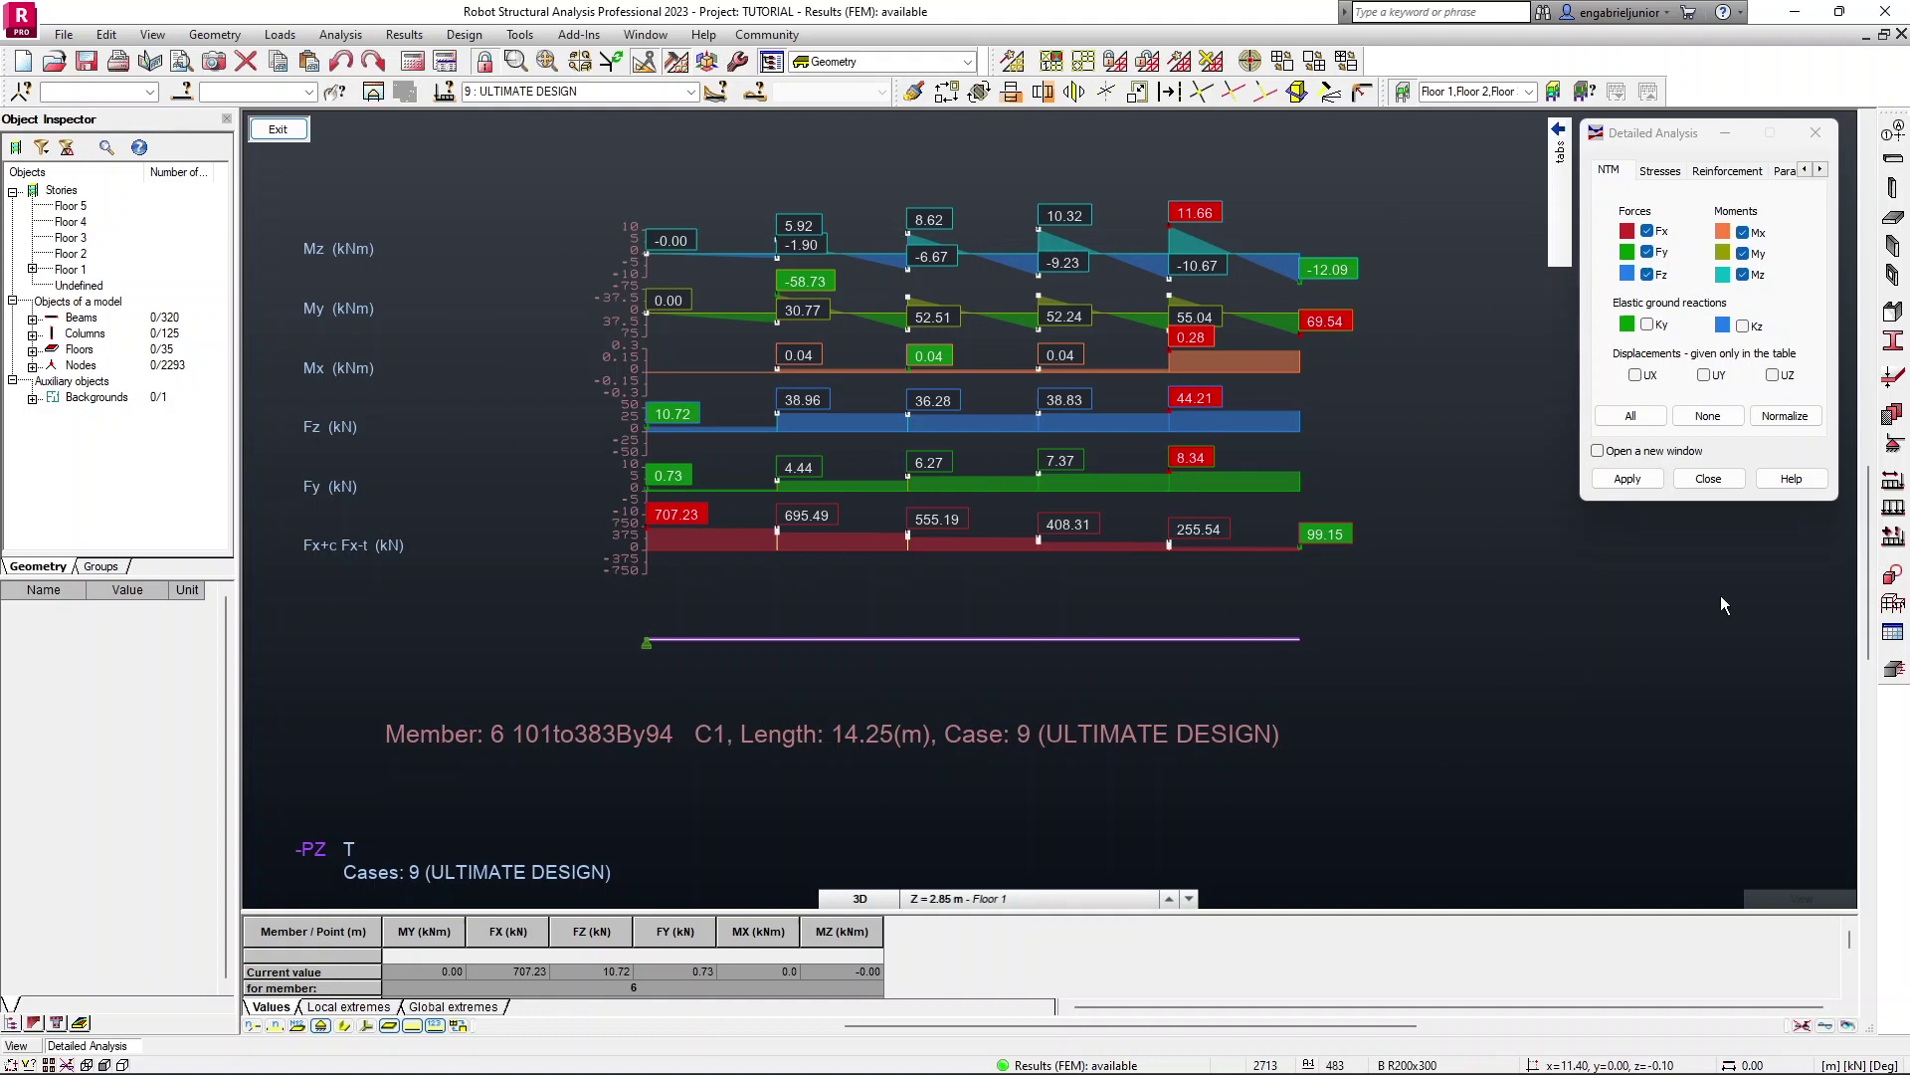
left_click(1708, 478)
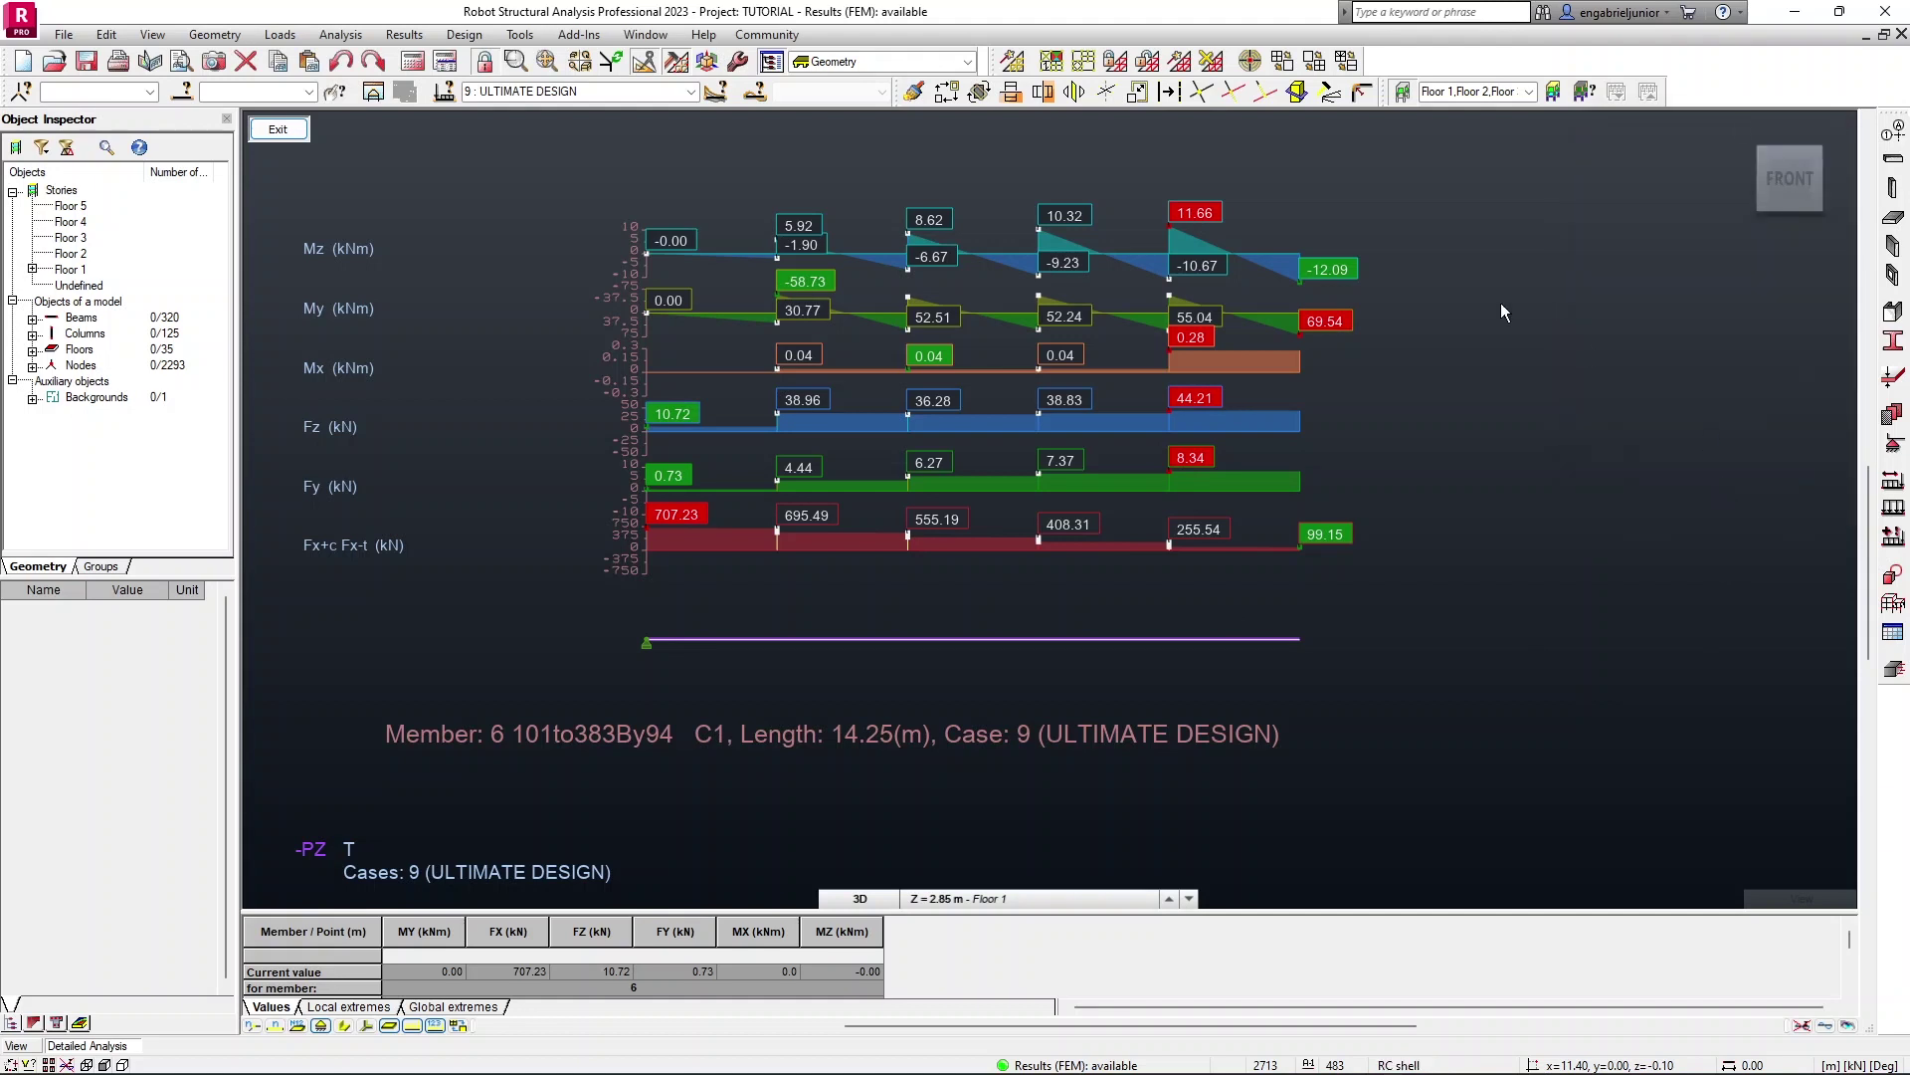
Step: Reopen Detailed Analysis, clear all result quantities and exit to the 3D building model
left_click(404, 34)
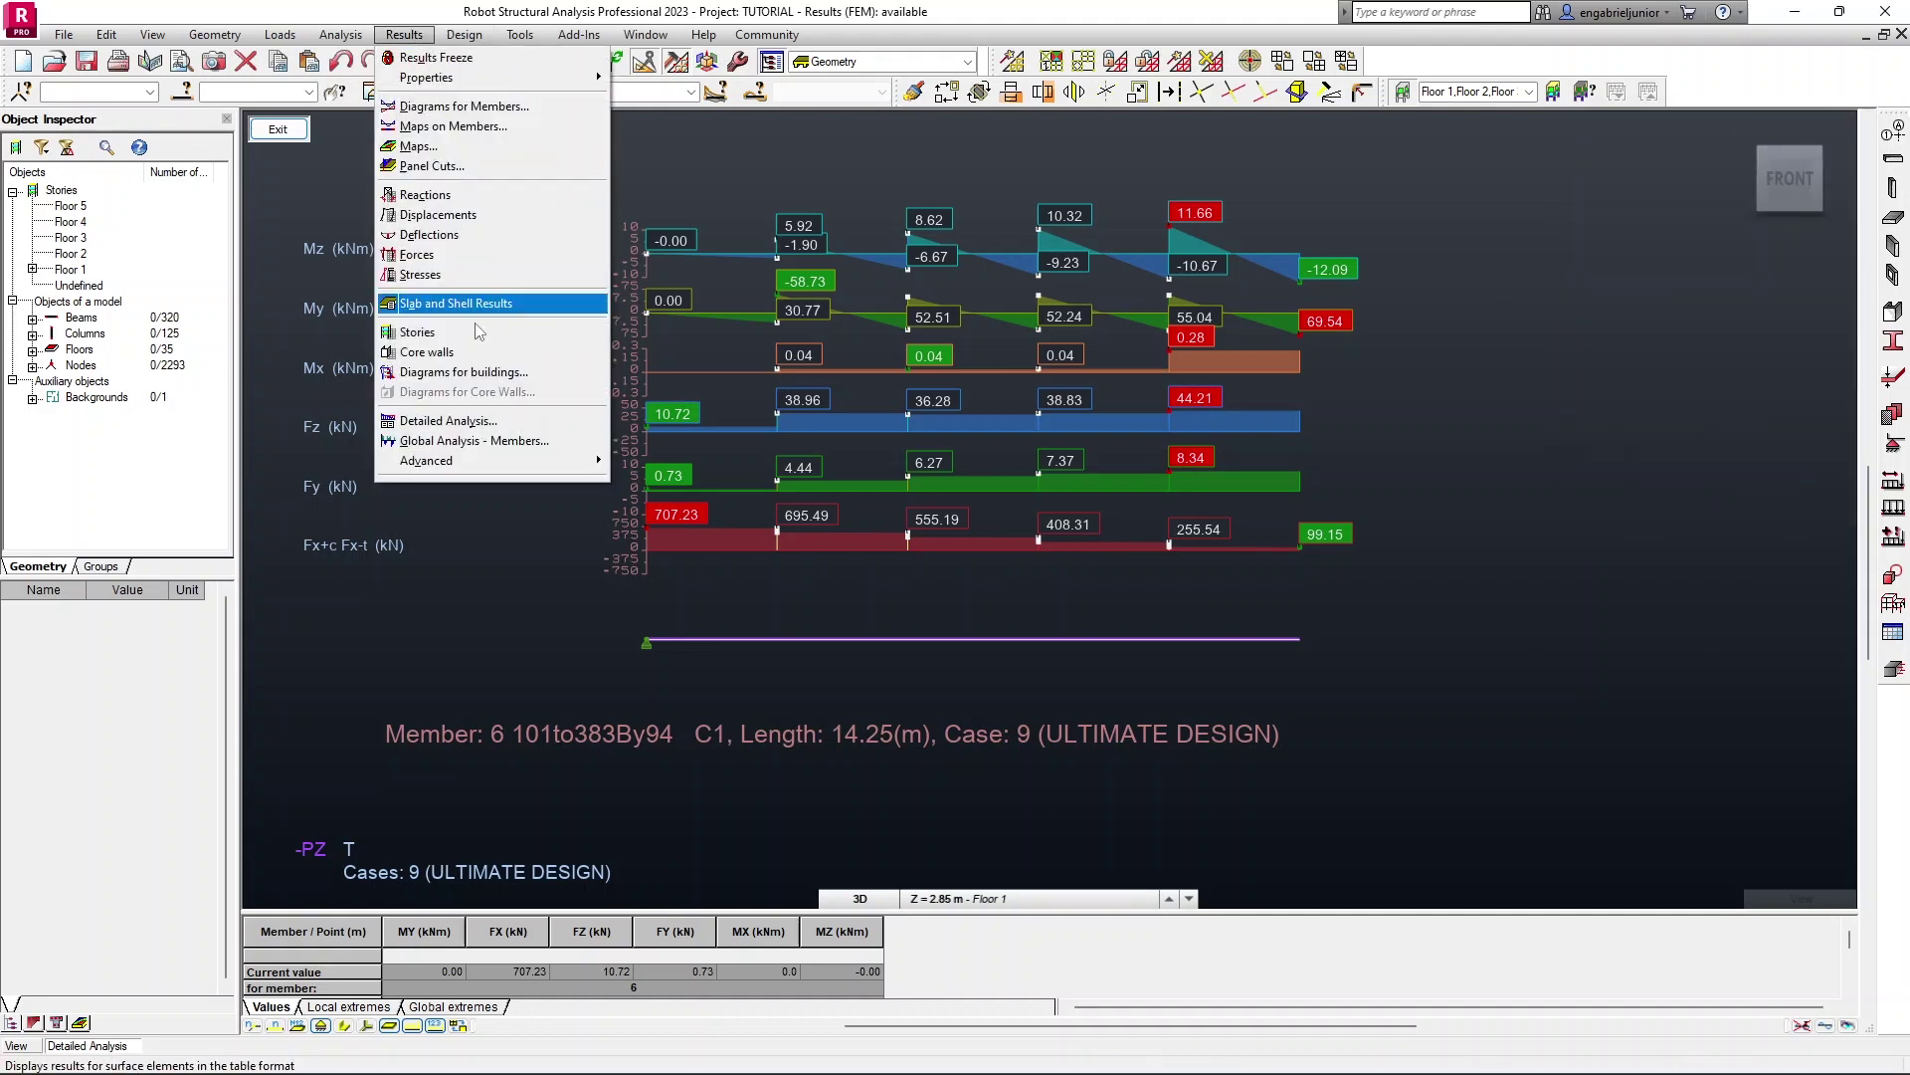
left_click(428, 422)
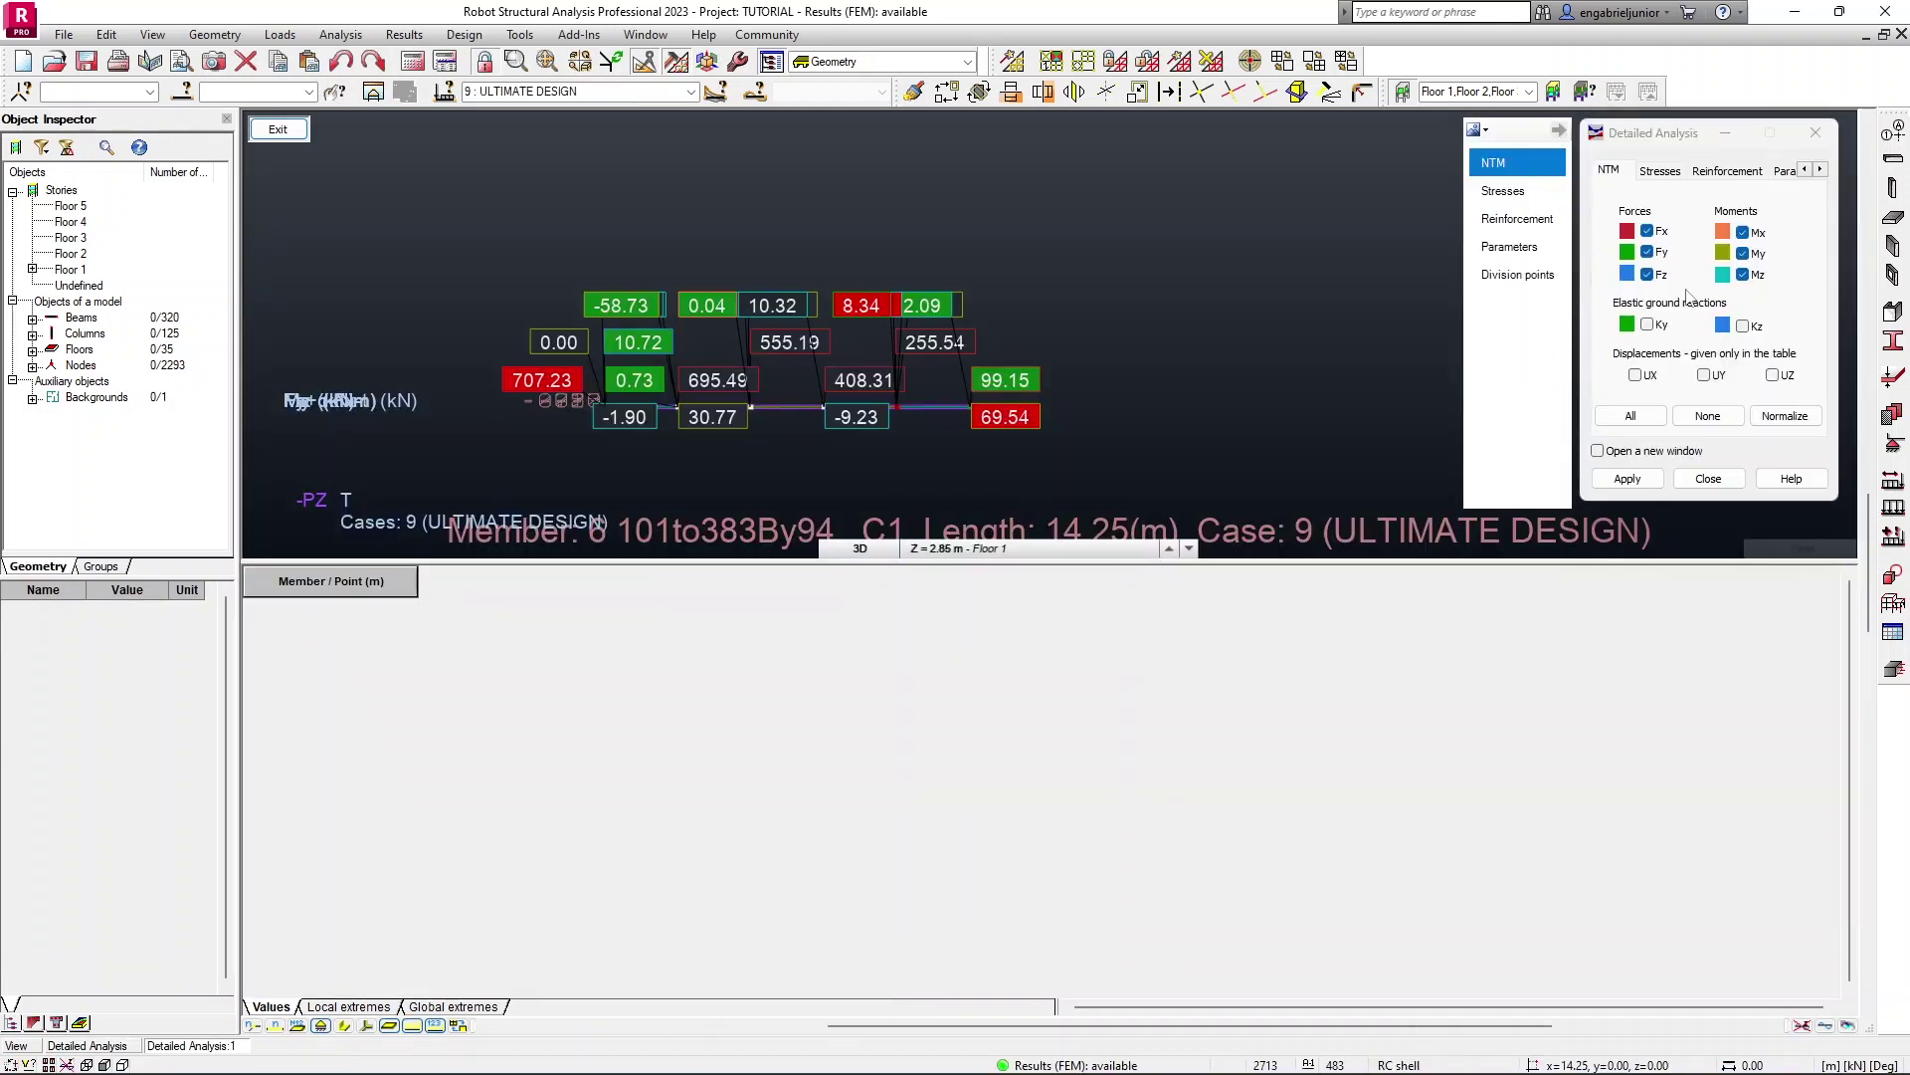
left_click(1732, 418)
left_click(1628, 478)
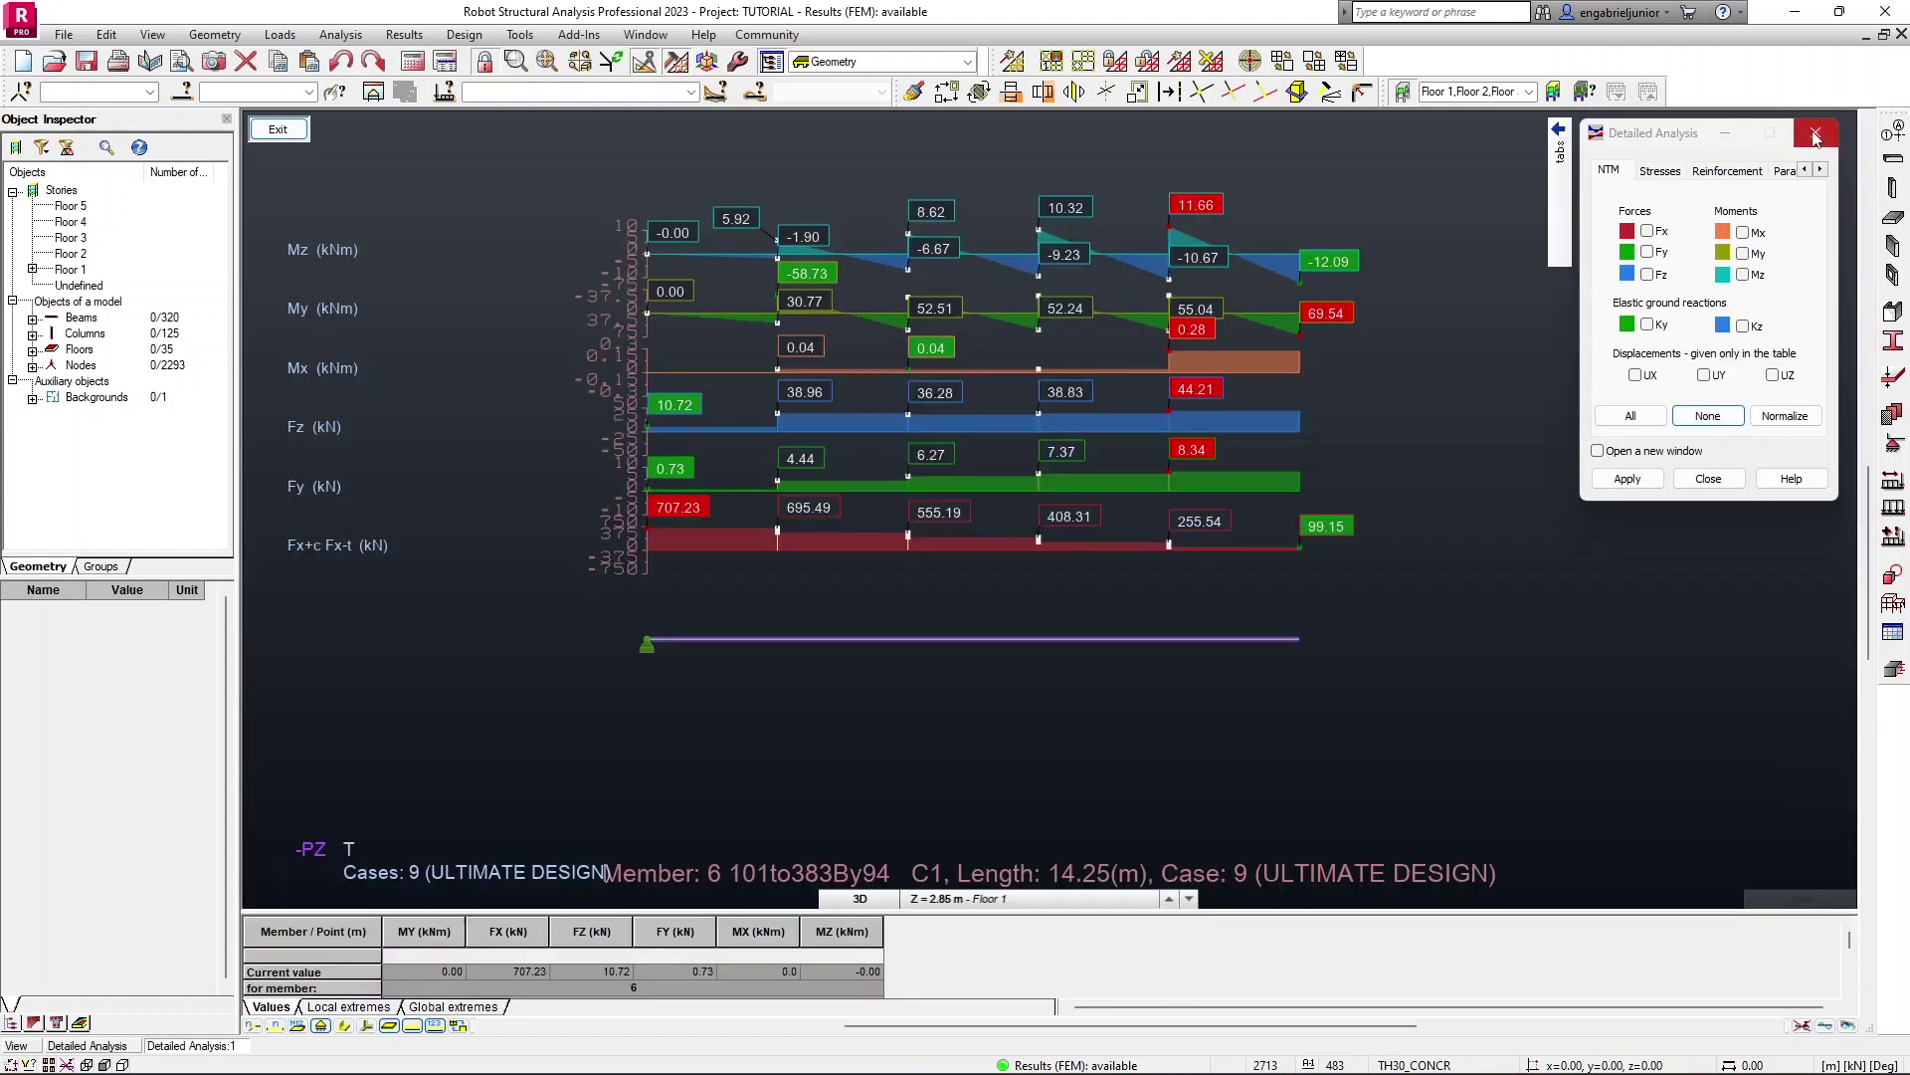
left_click(1816, 135)
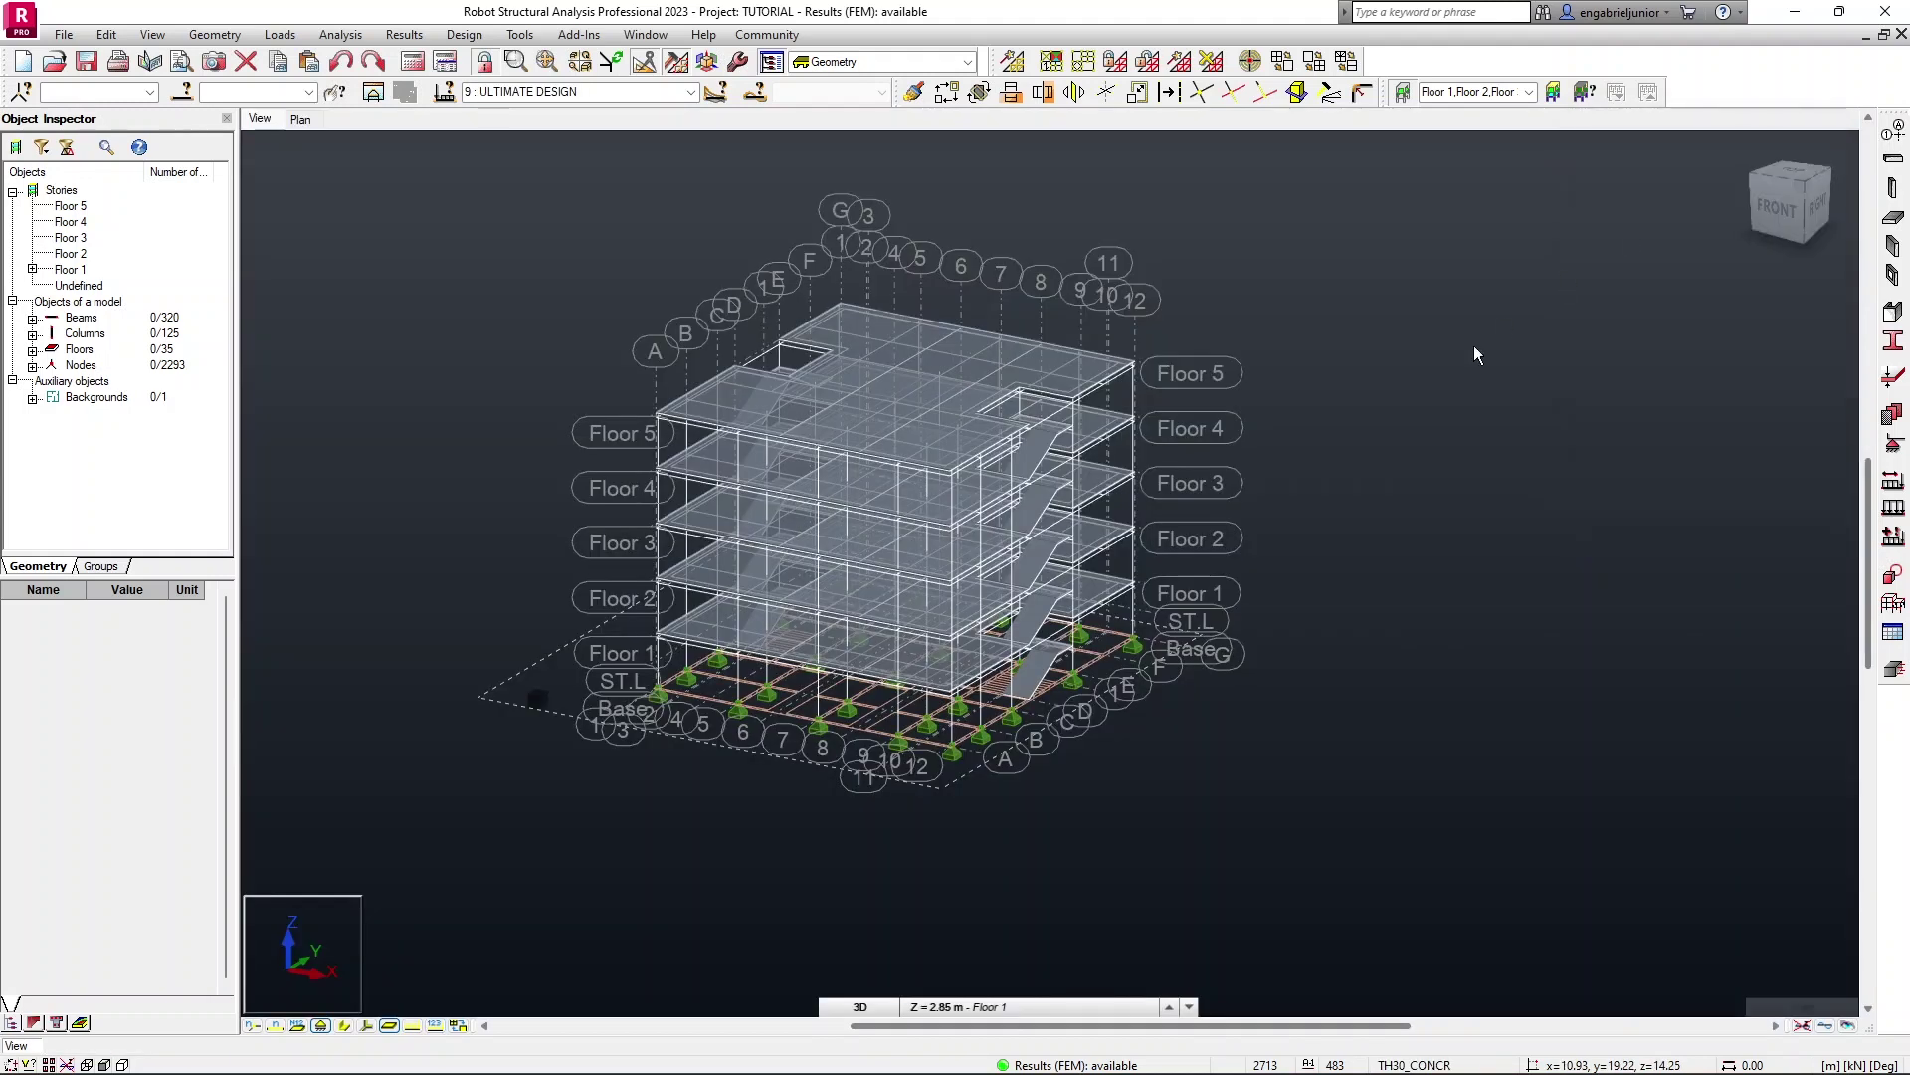
Step: Select beam 320 on Floor 4 beside the staircase and open its Member Properties results
scroll(1365, 398, "down", 2)
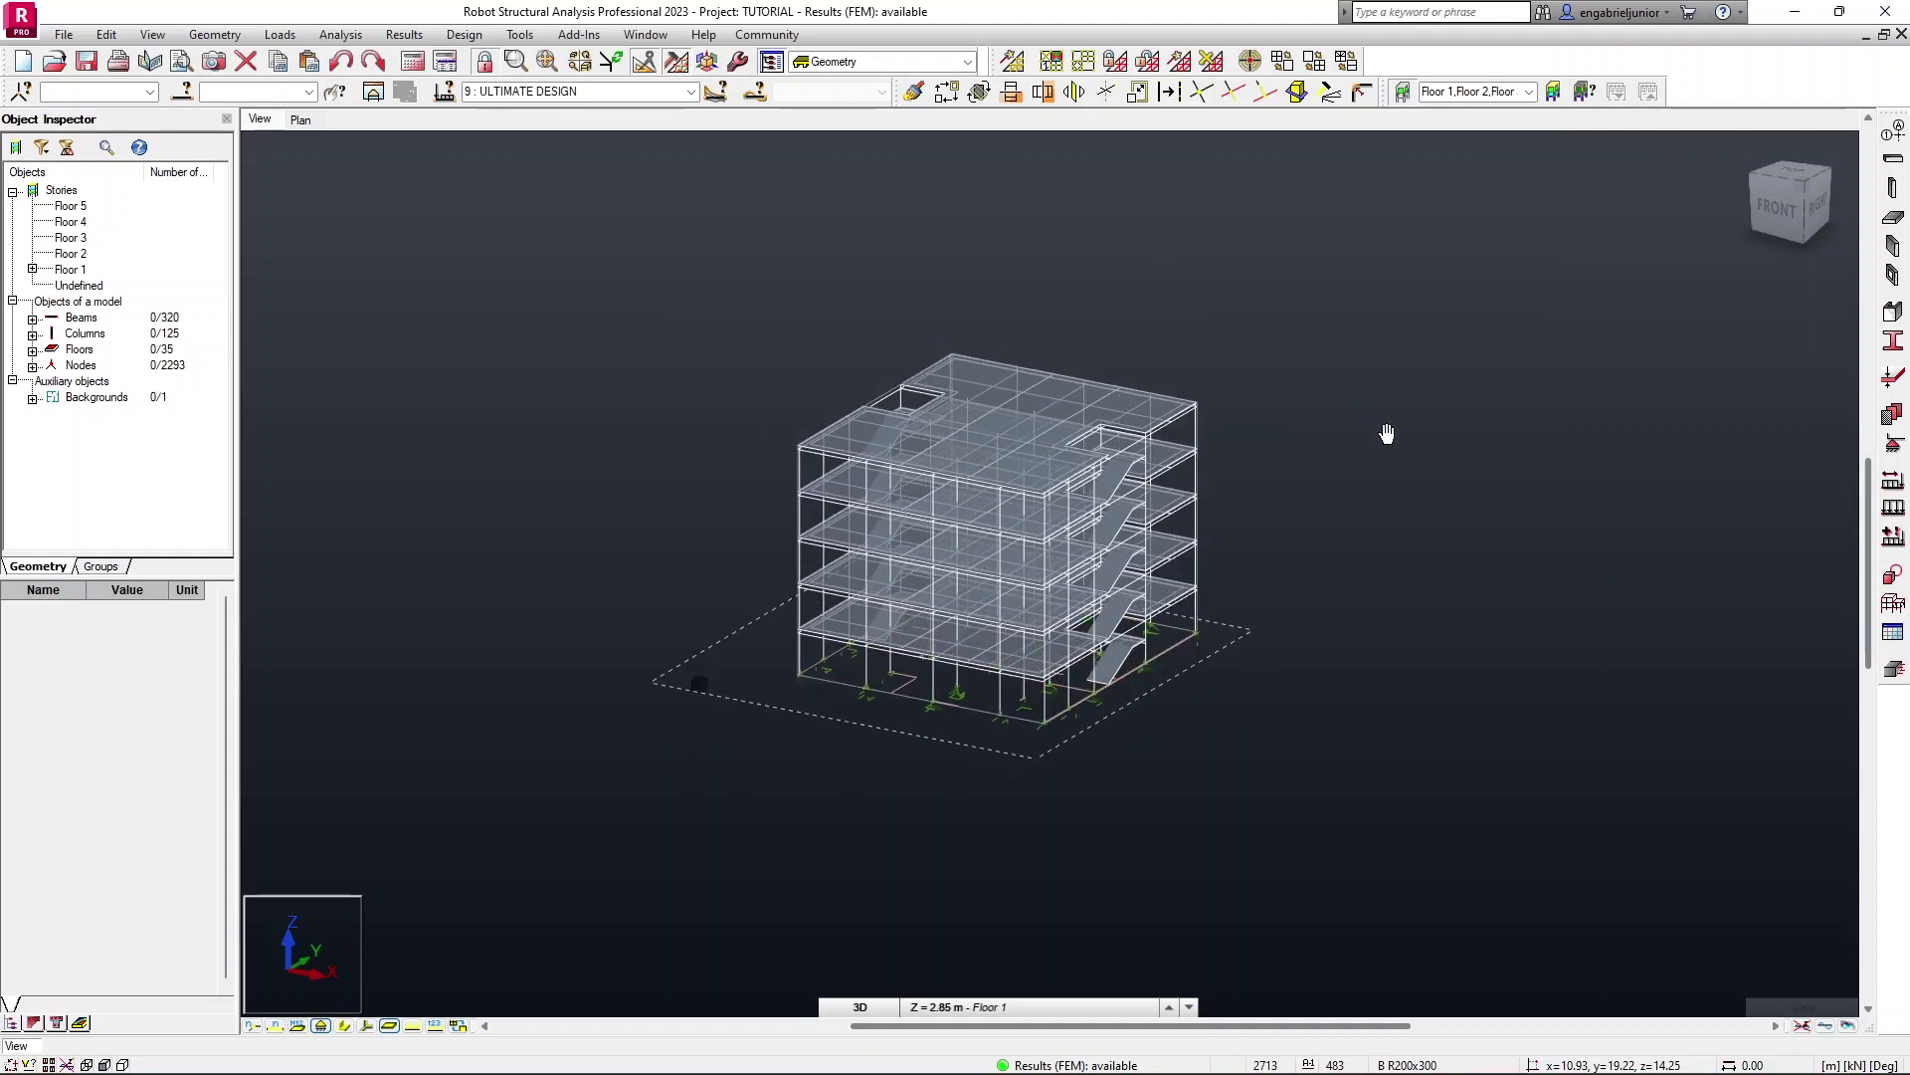
scroll(1194, 597, "up", 3)
middle_click_drag(1391, 452, 1356, 479)
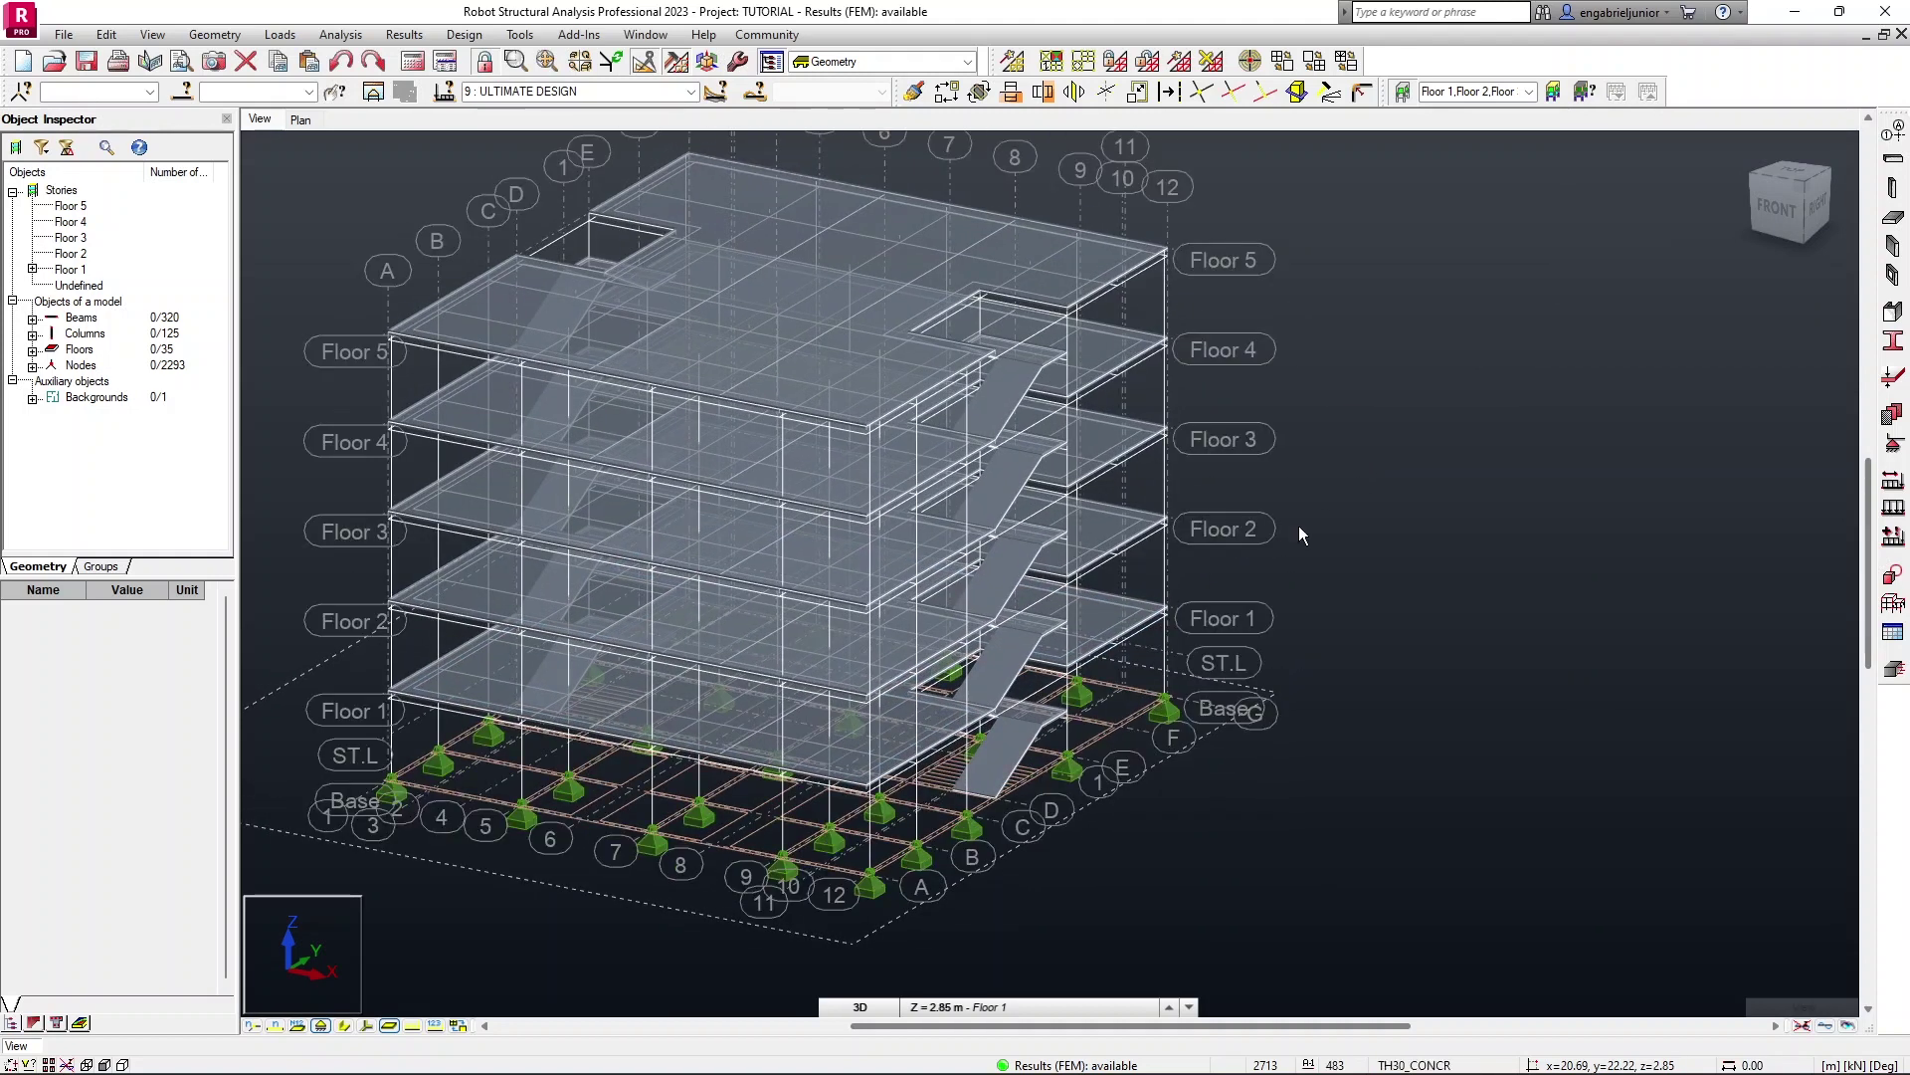
left_click(1029, 428)
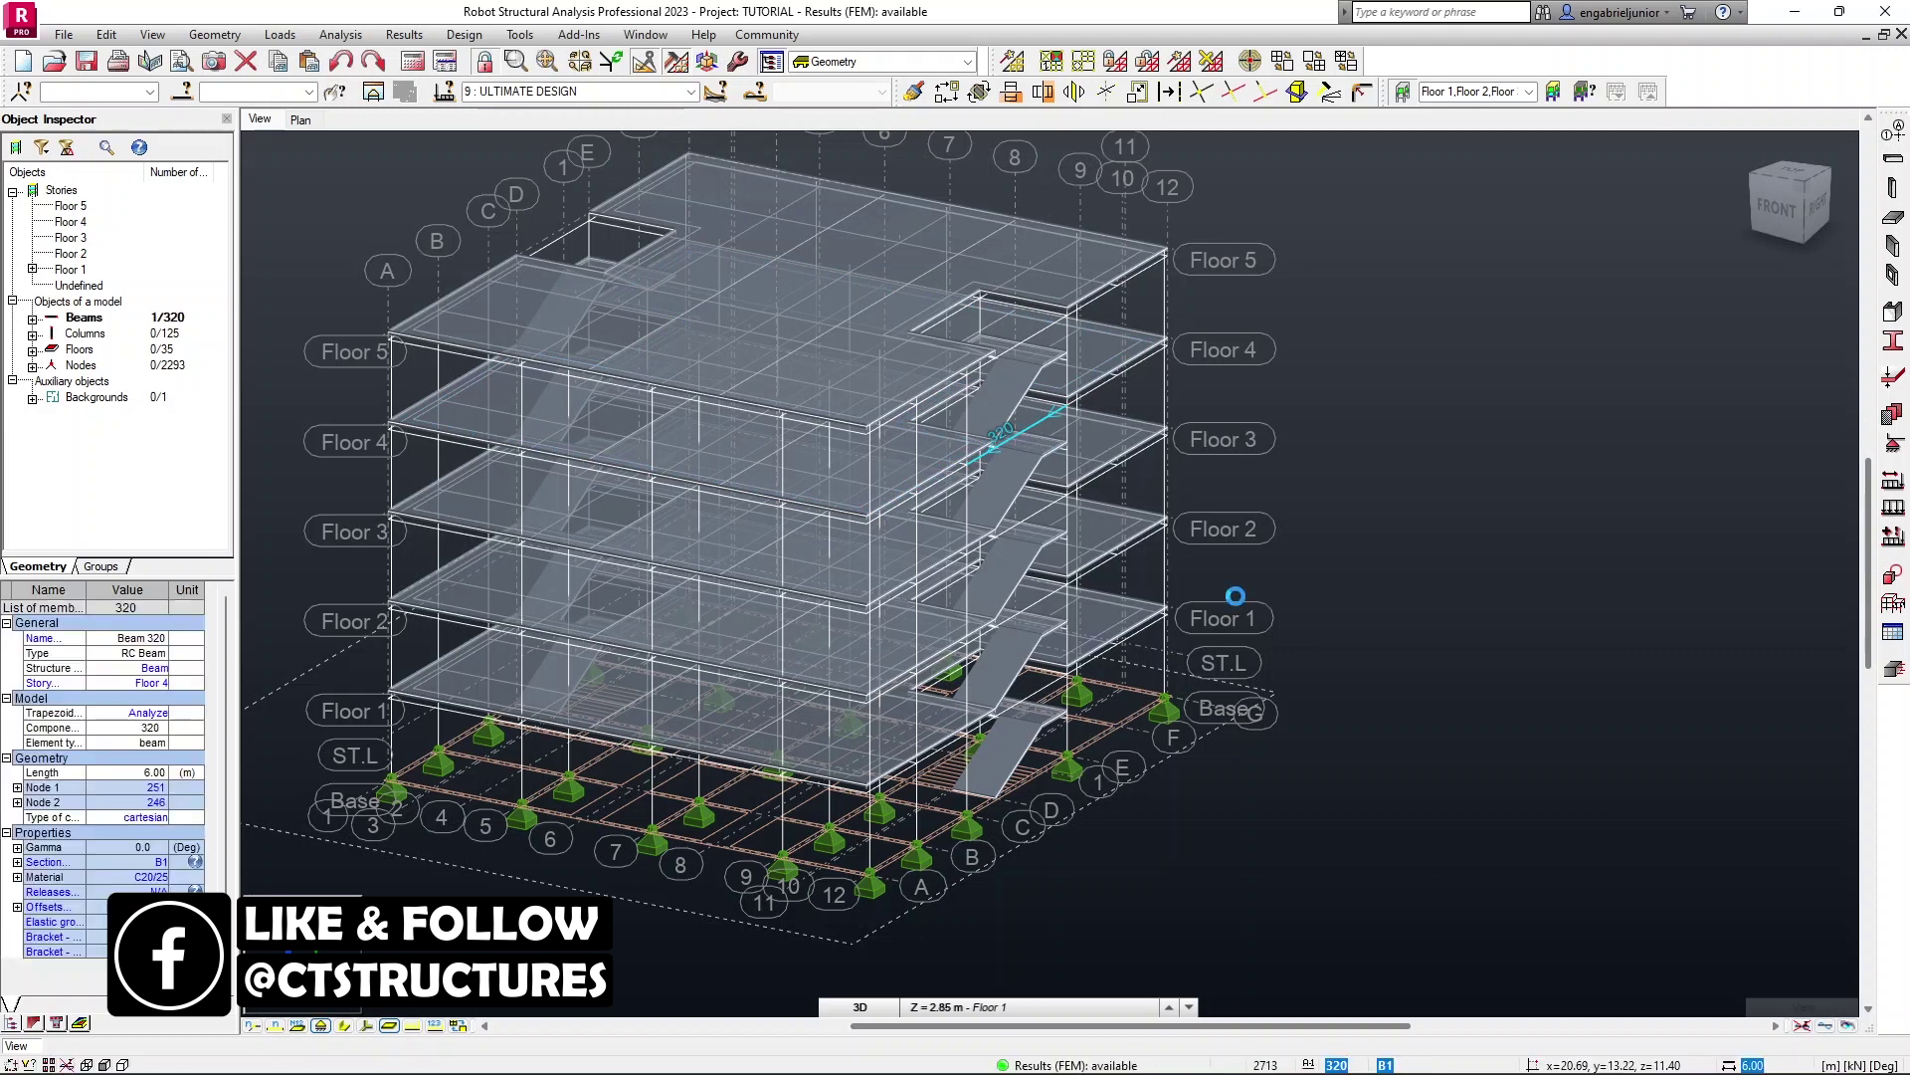
right_click(1041, 414)
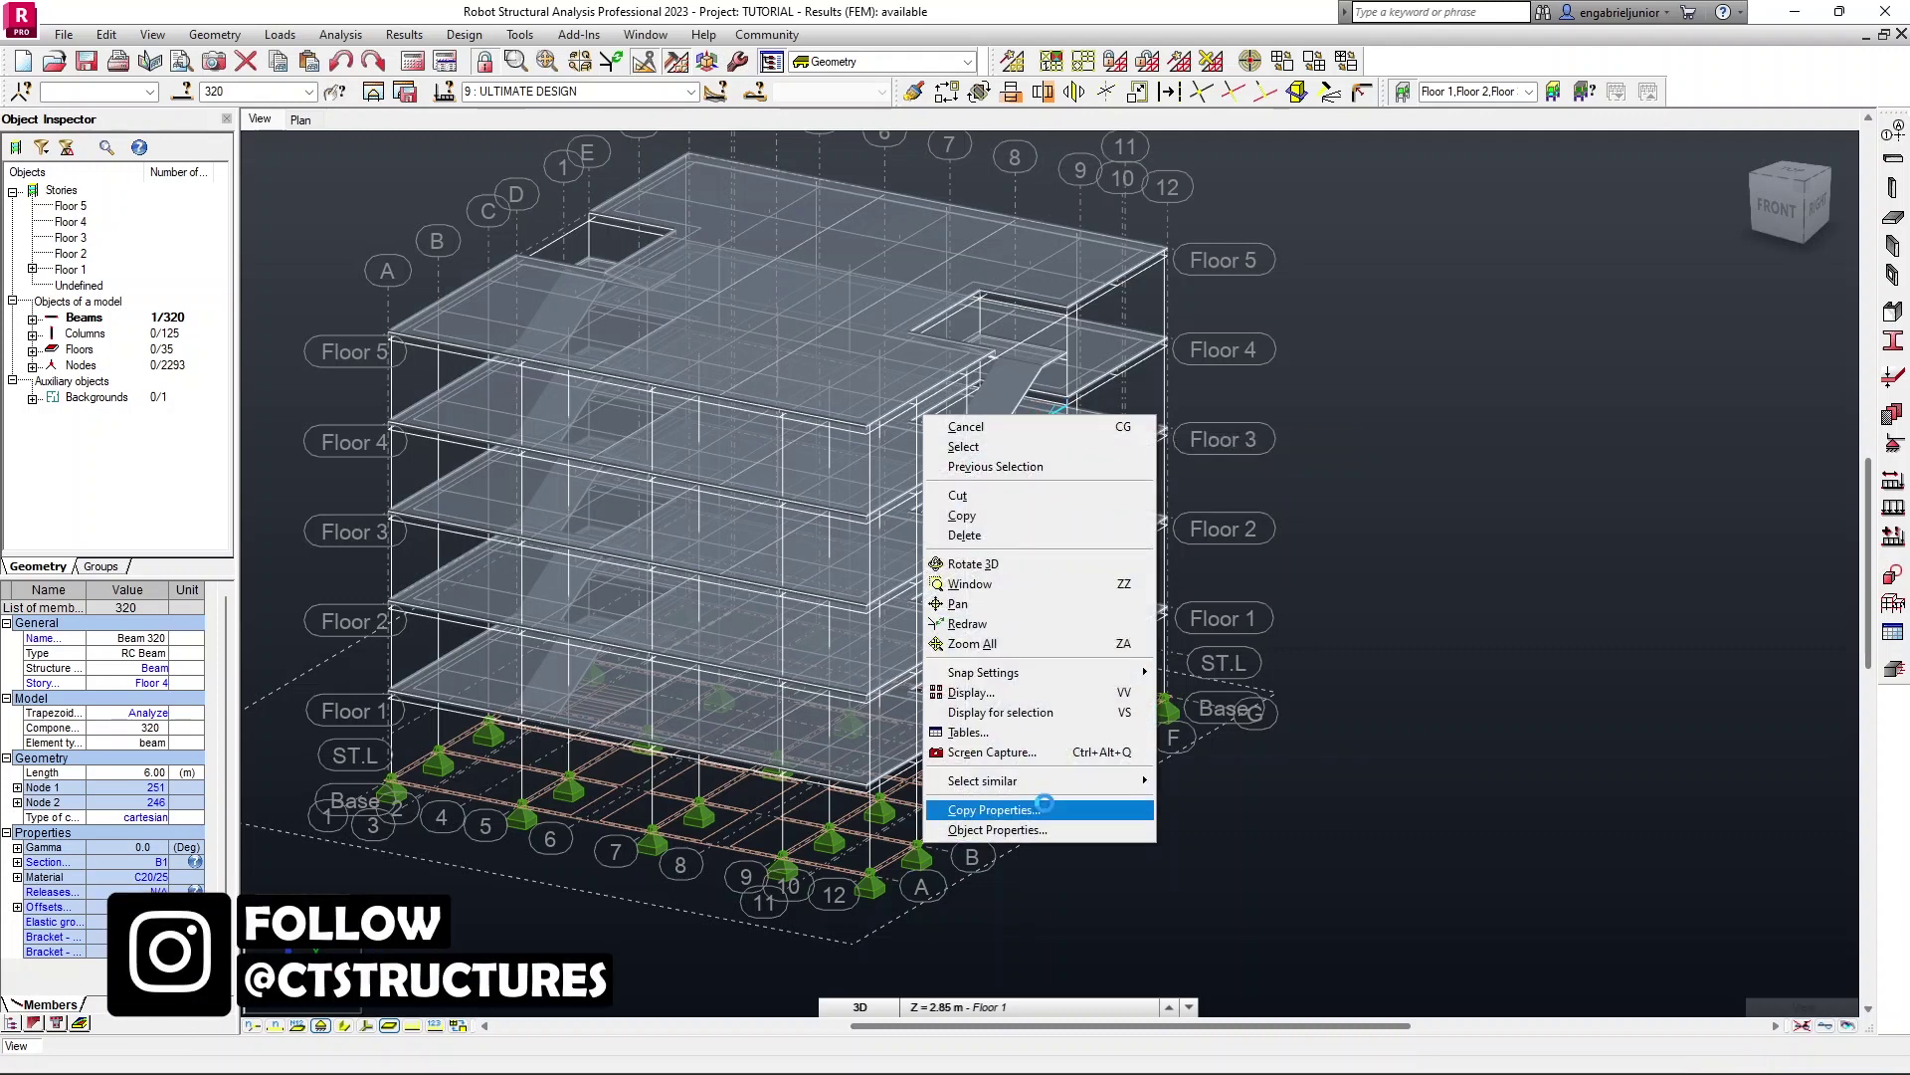
key("Escape")
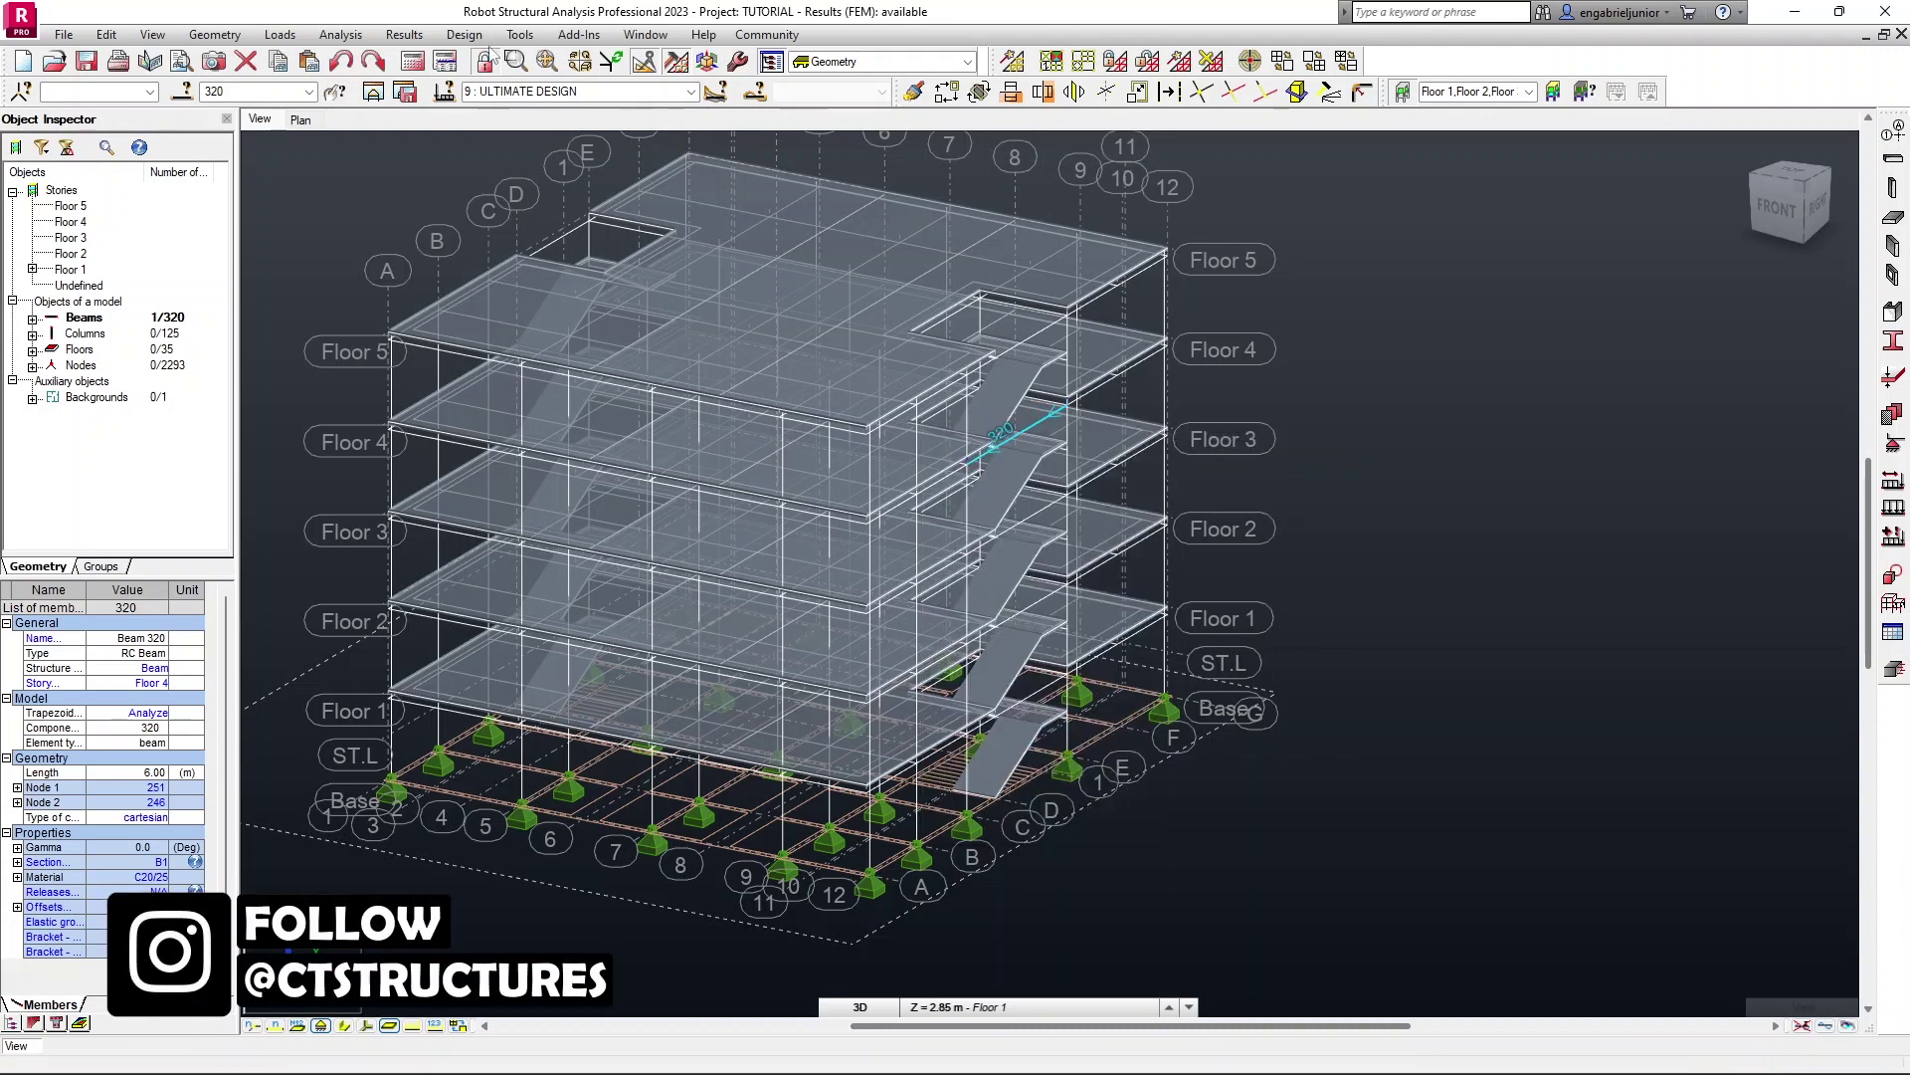
left_click(404, 35)
mouse_move(584, 76)
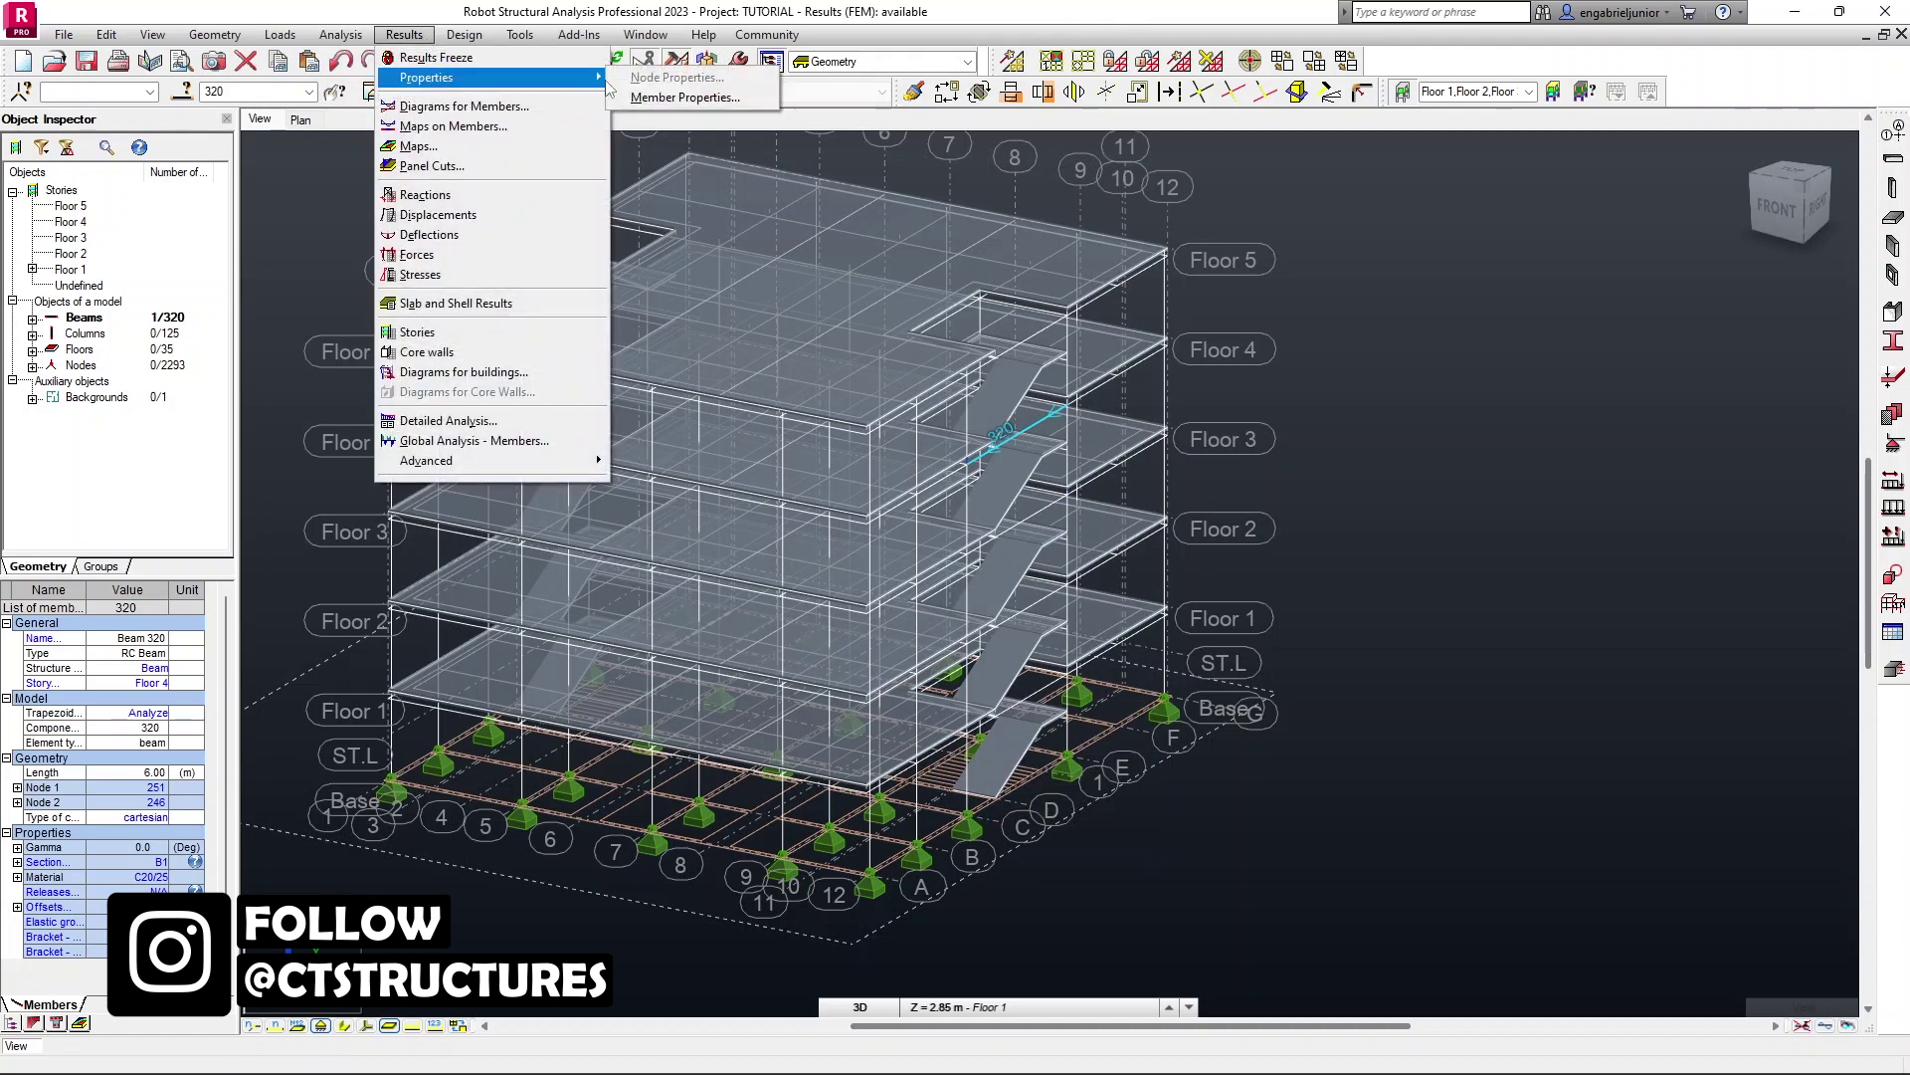
left_click(642, 96)
left_click_drag(1328, 231, 1405, 235)
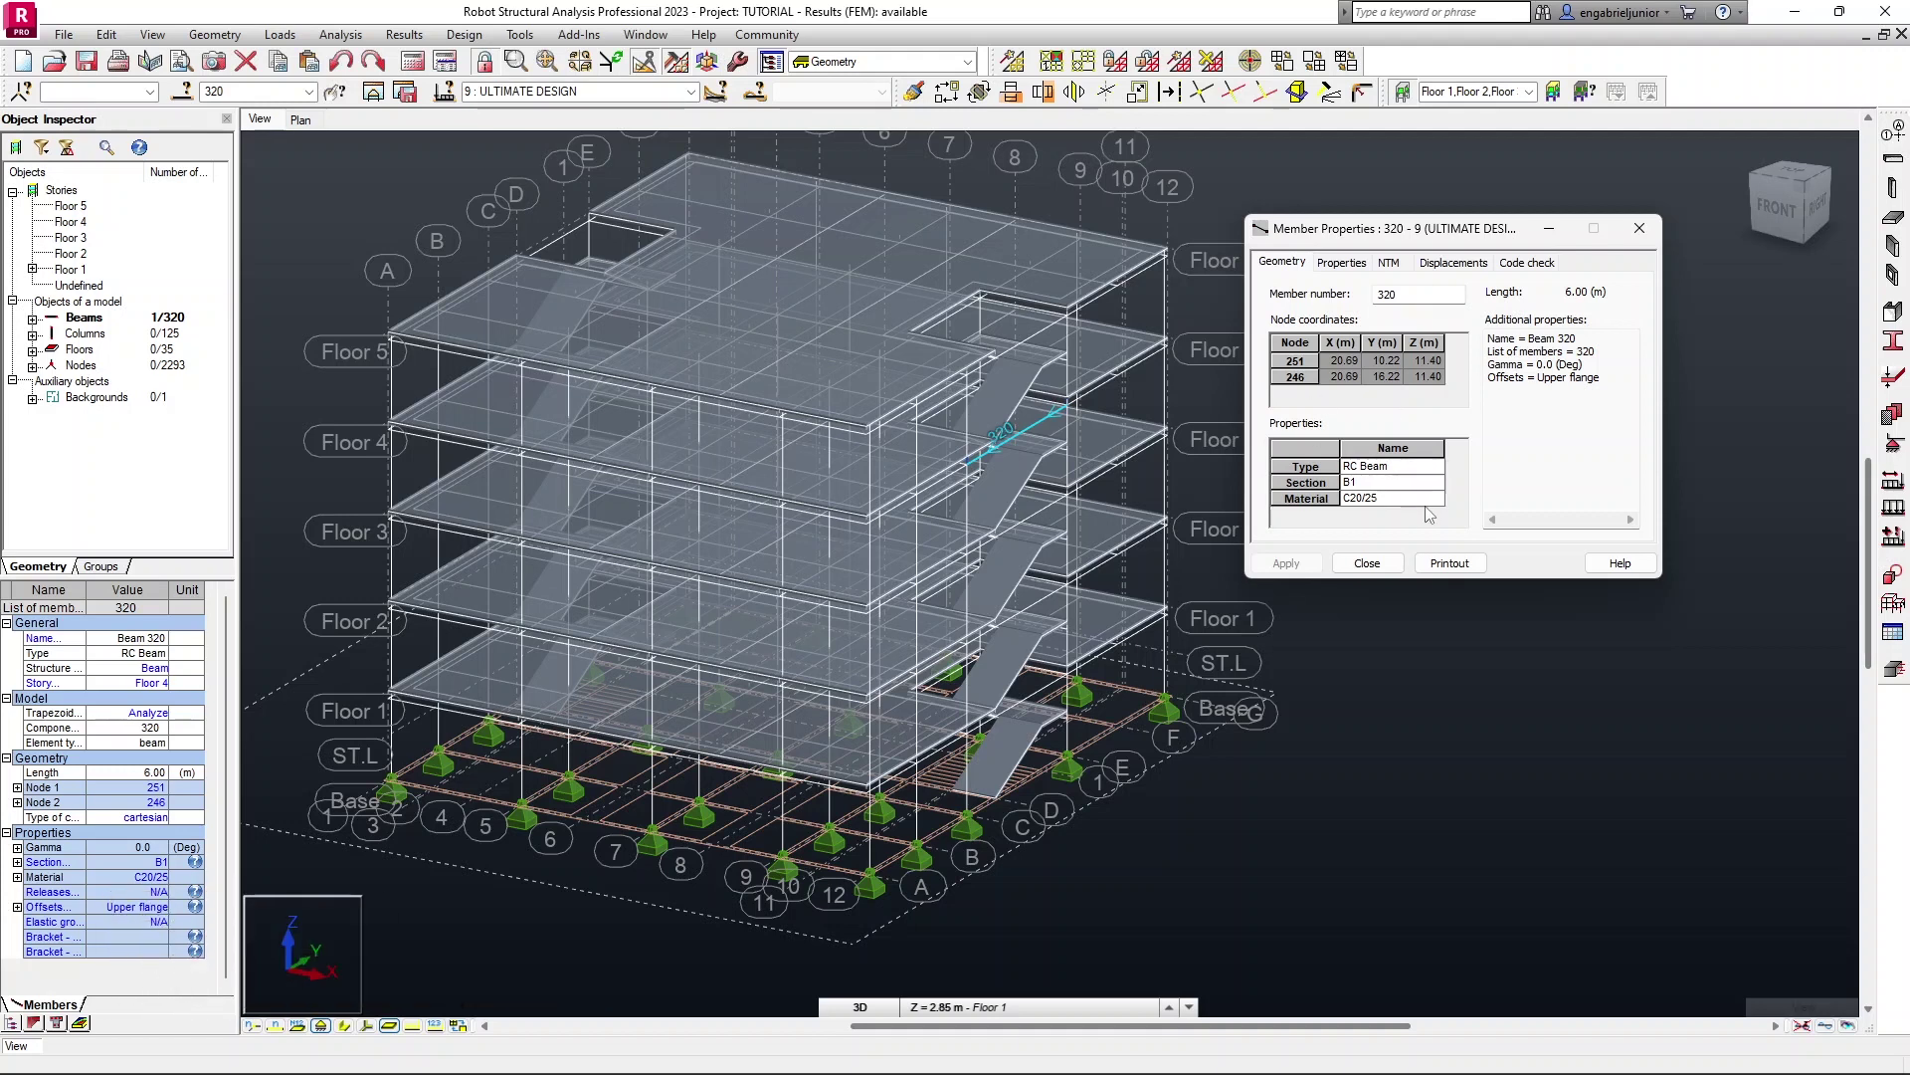
Step: Examine beam 320's section and material properties, and display its My diagram with extreme values
left_click(1352, 264)
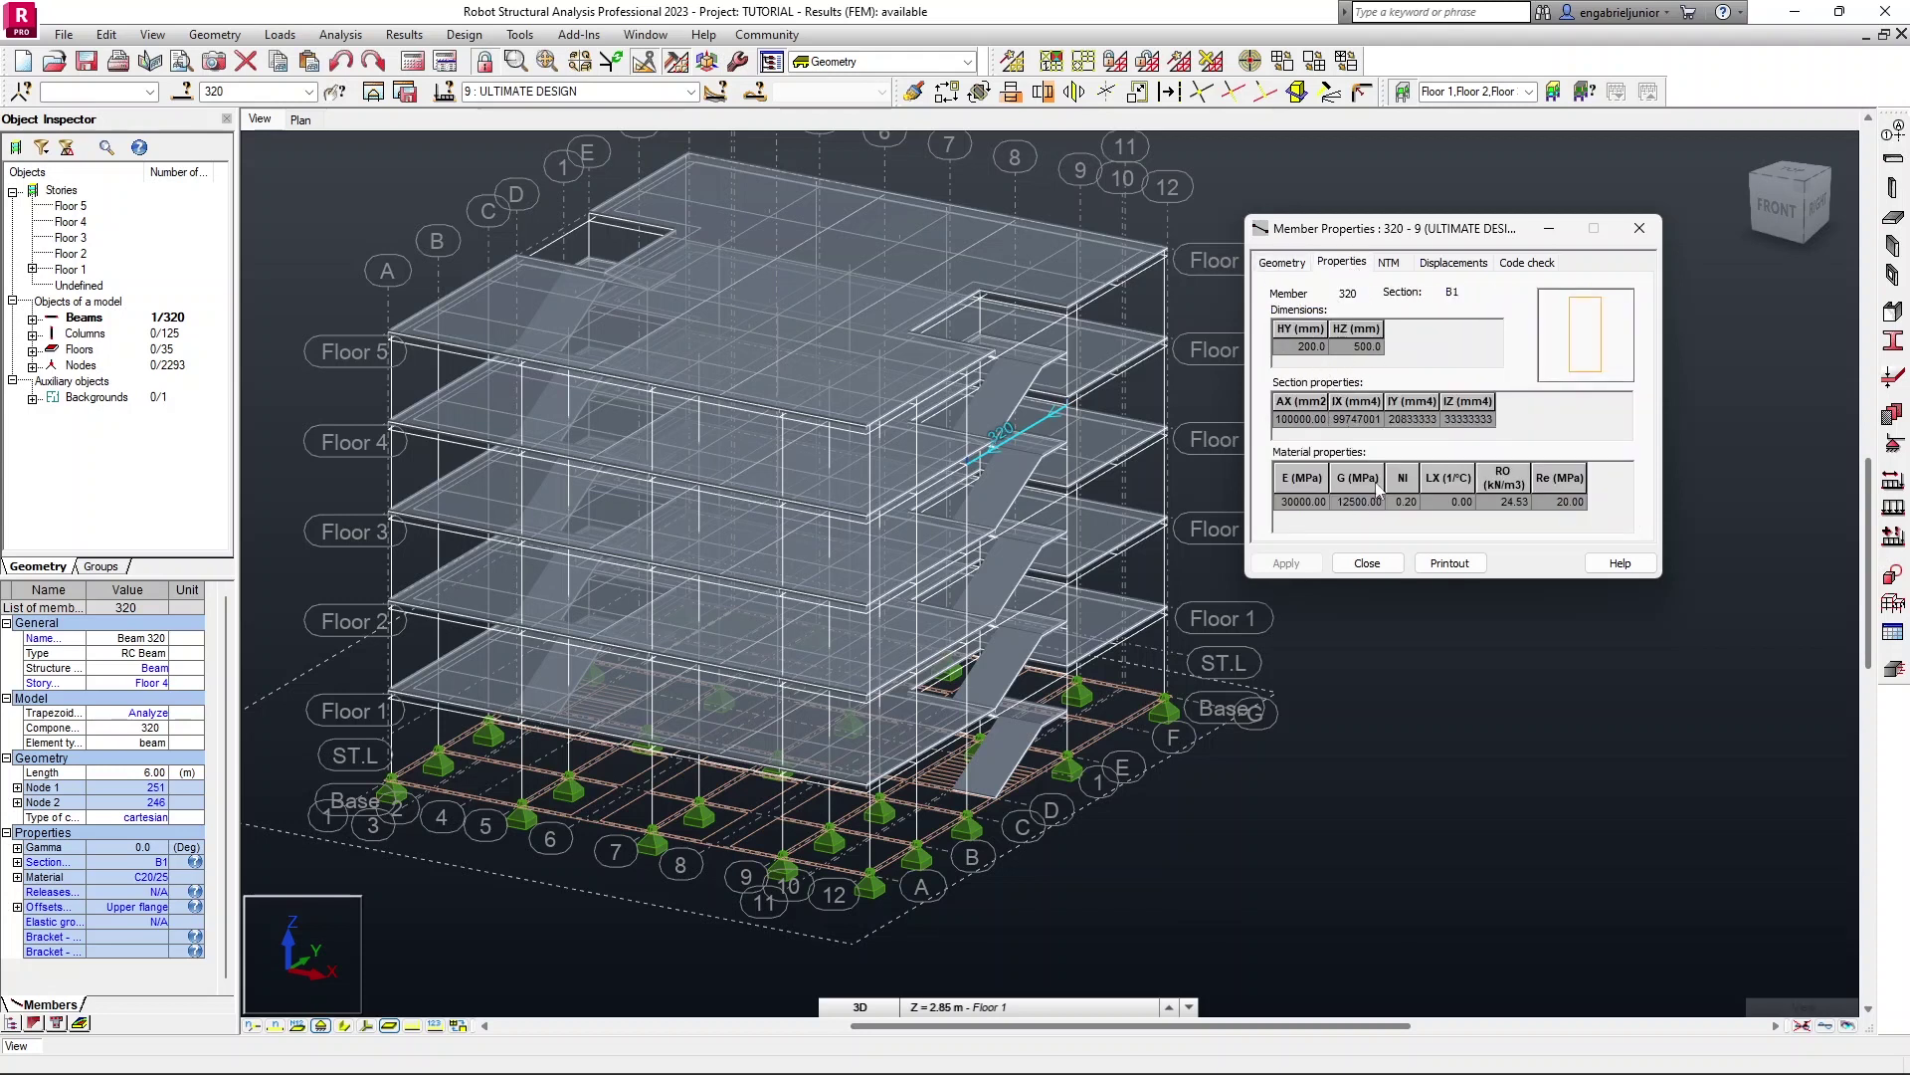
left_click(1391, 263)
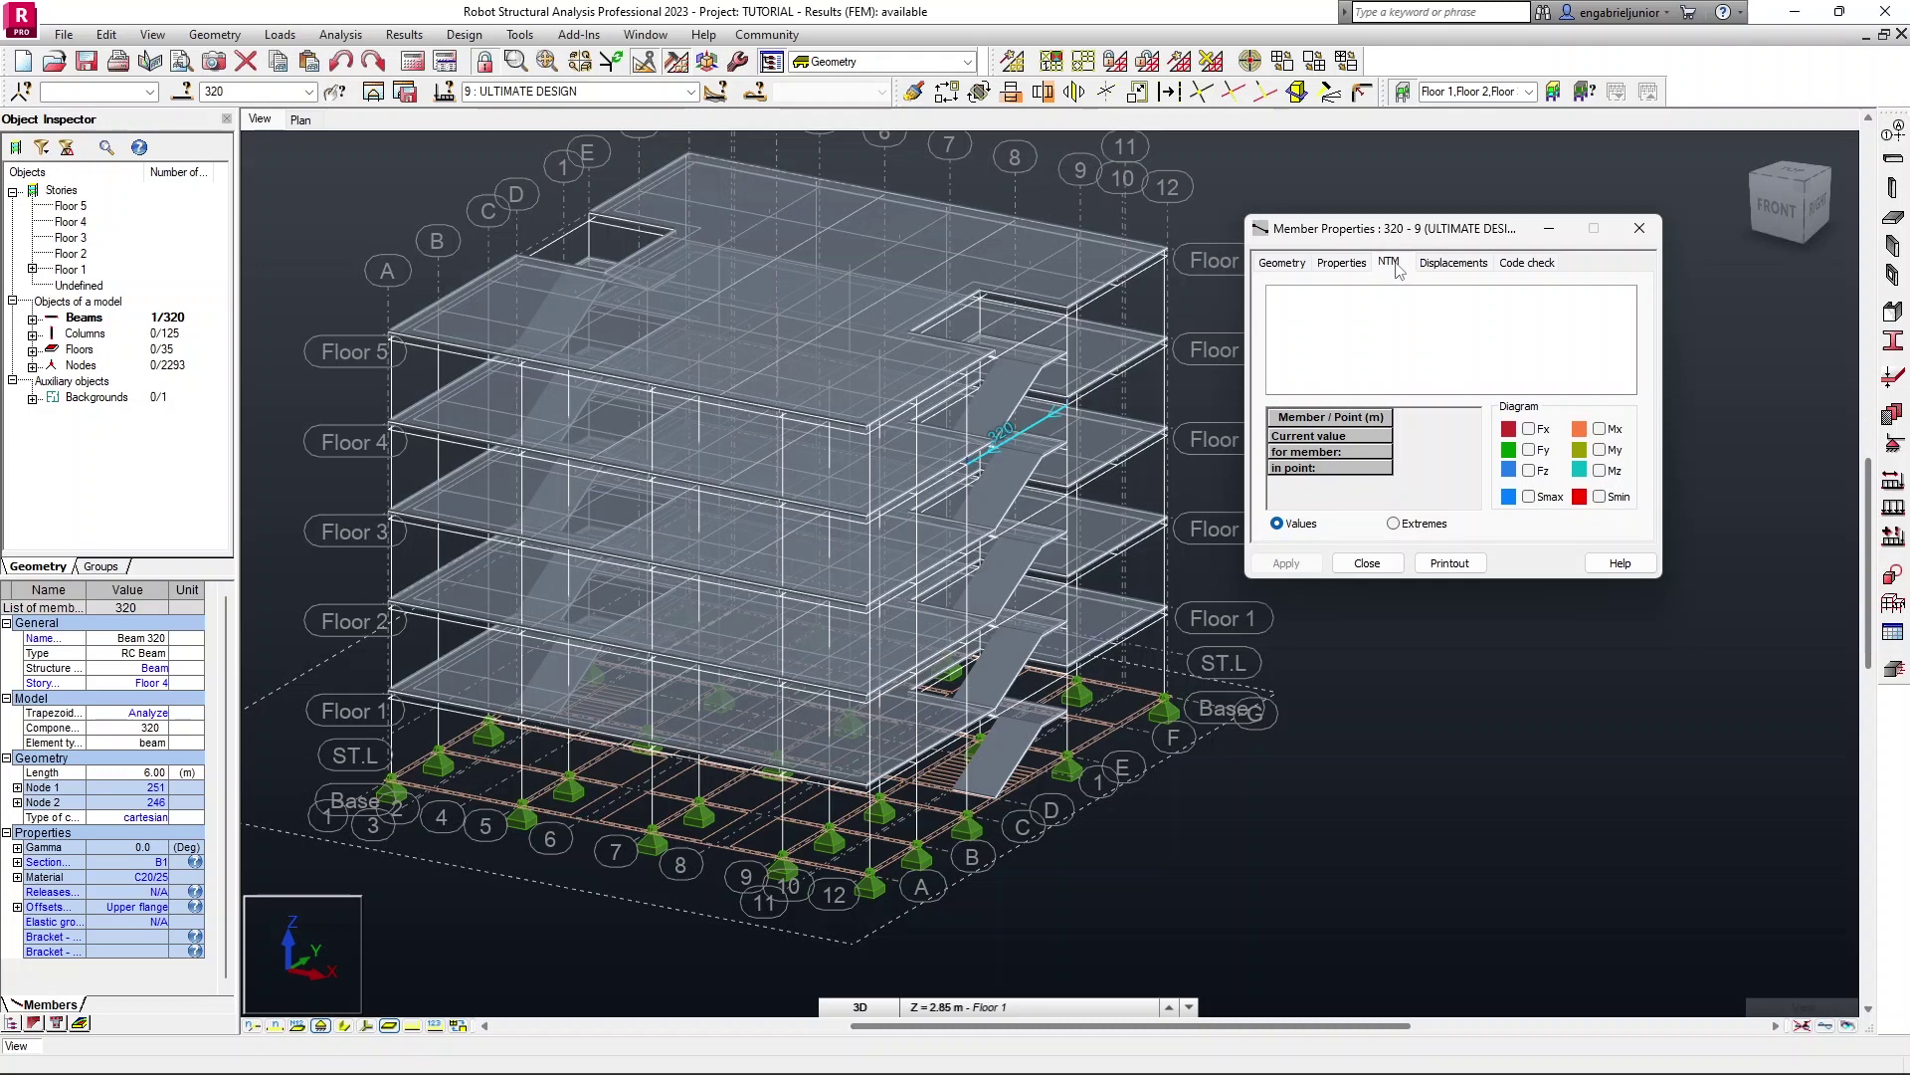
left_click(1598, 450)
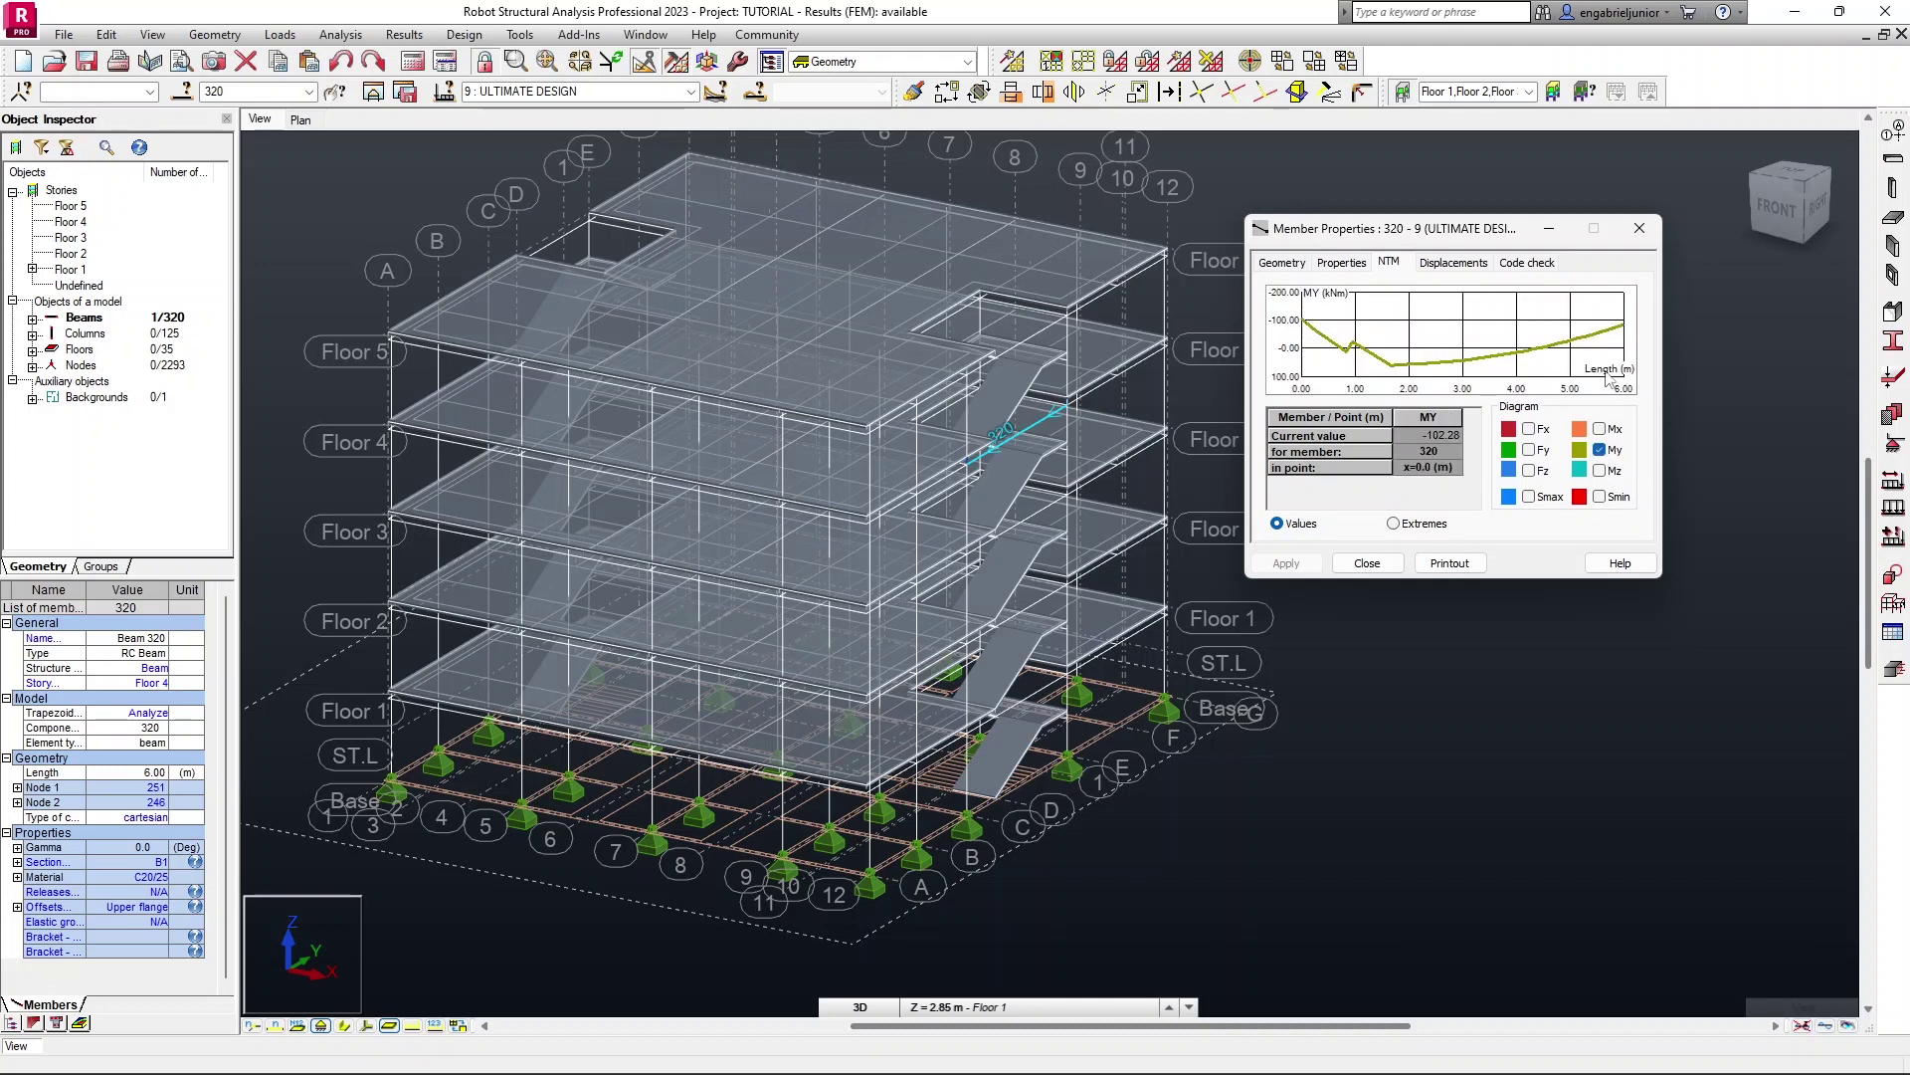
left_click(1423, 524)
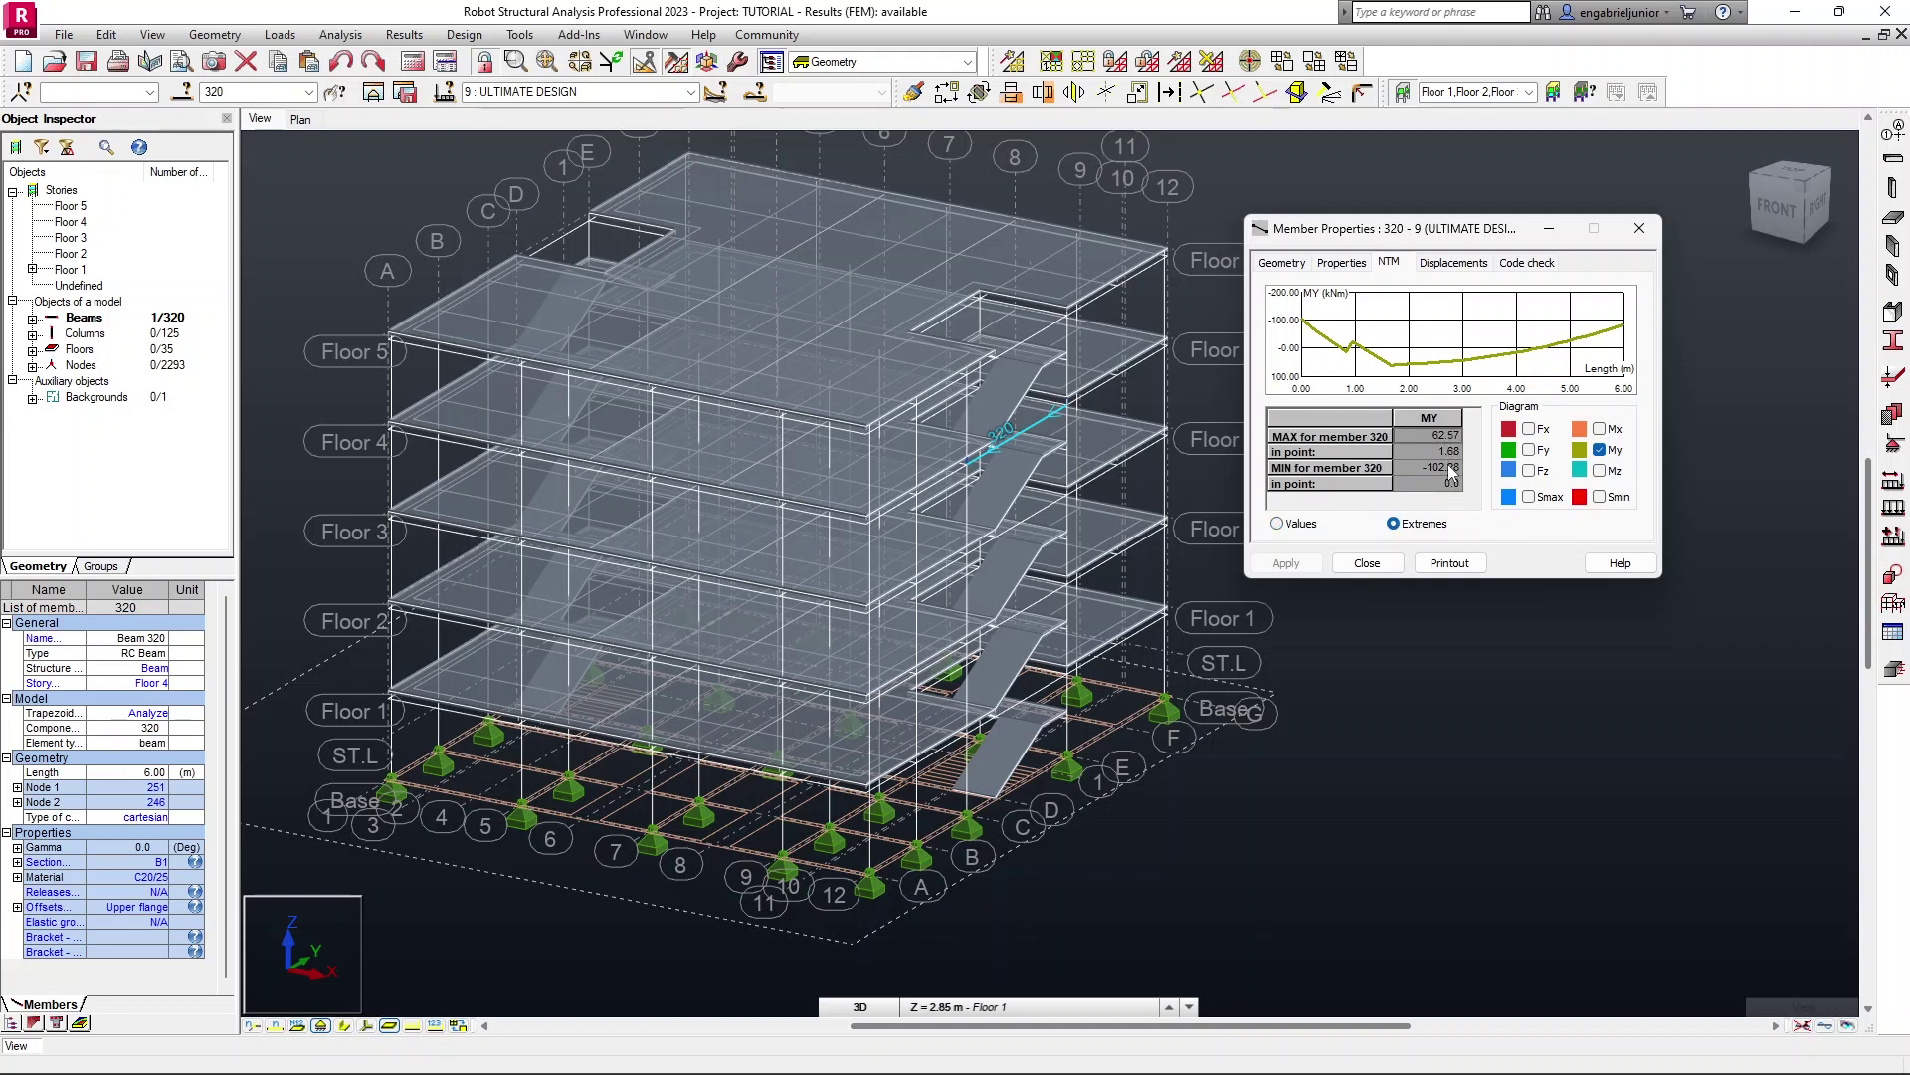
Step: Replace the My diagram for beam 320 with its Fx, Fz and Fy force diagrams in turn and examine their extremes
left_click(1599, 450)
left_click(1599, 451)
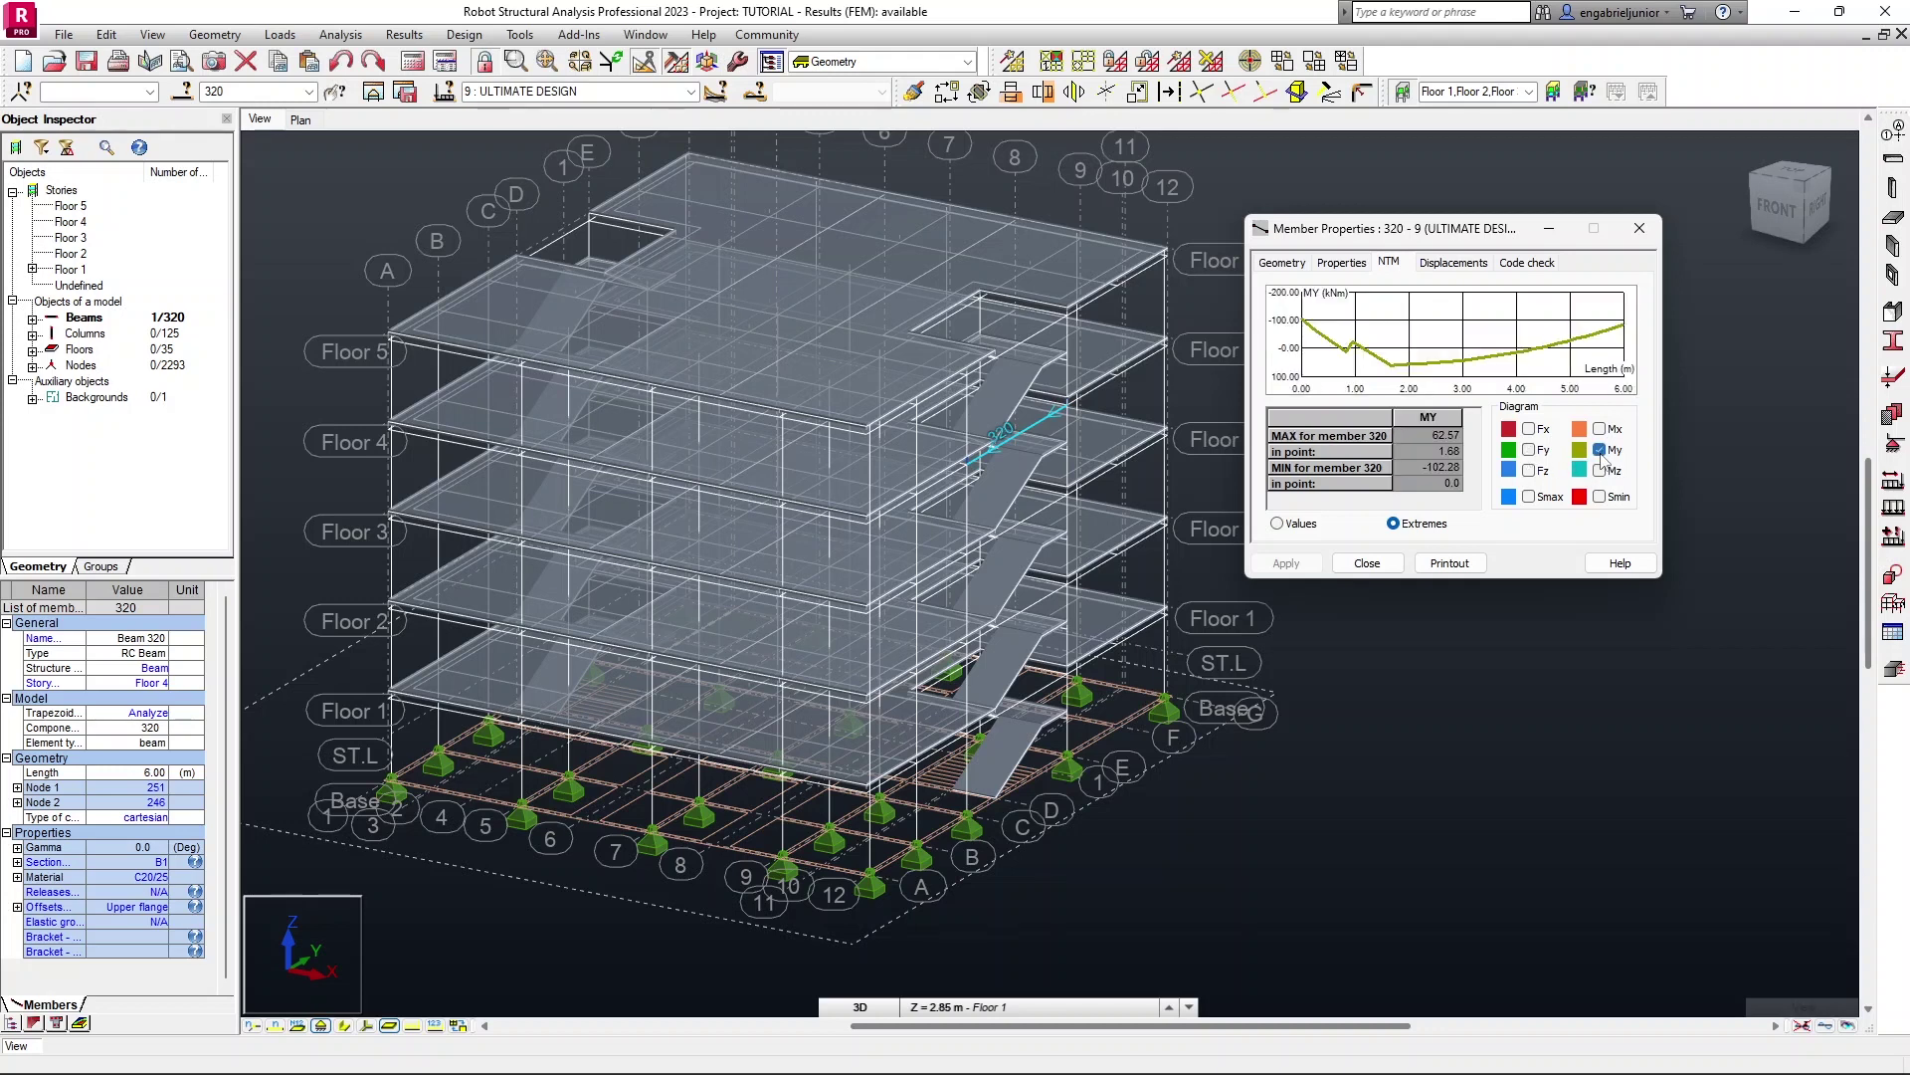
left_click(1529, 431)
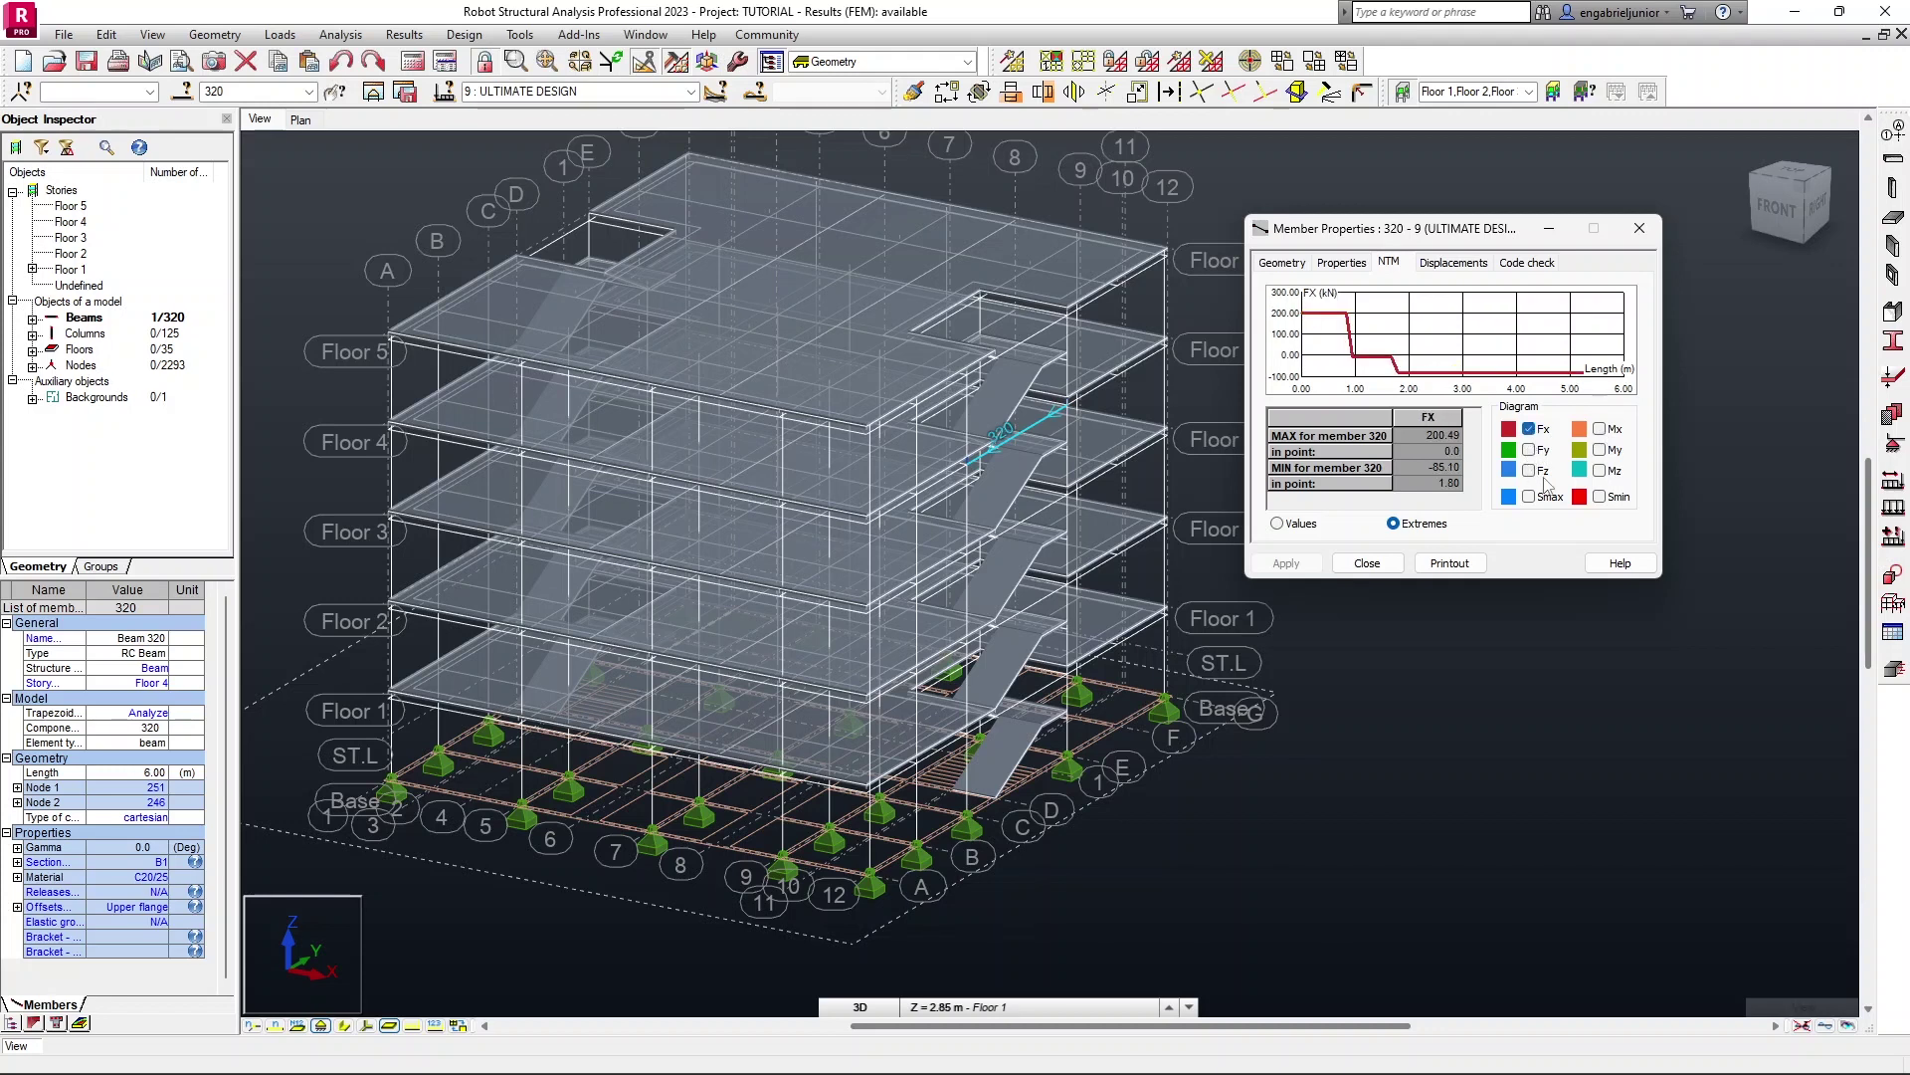
left_click(1530, 471)
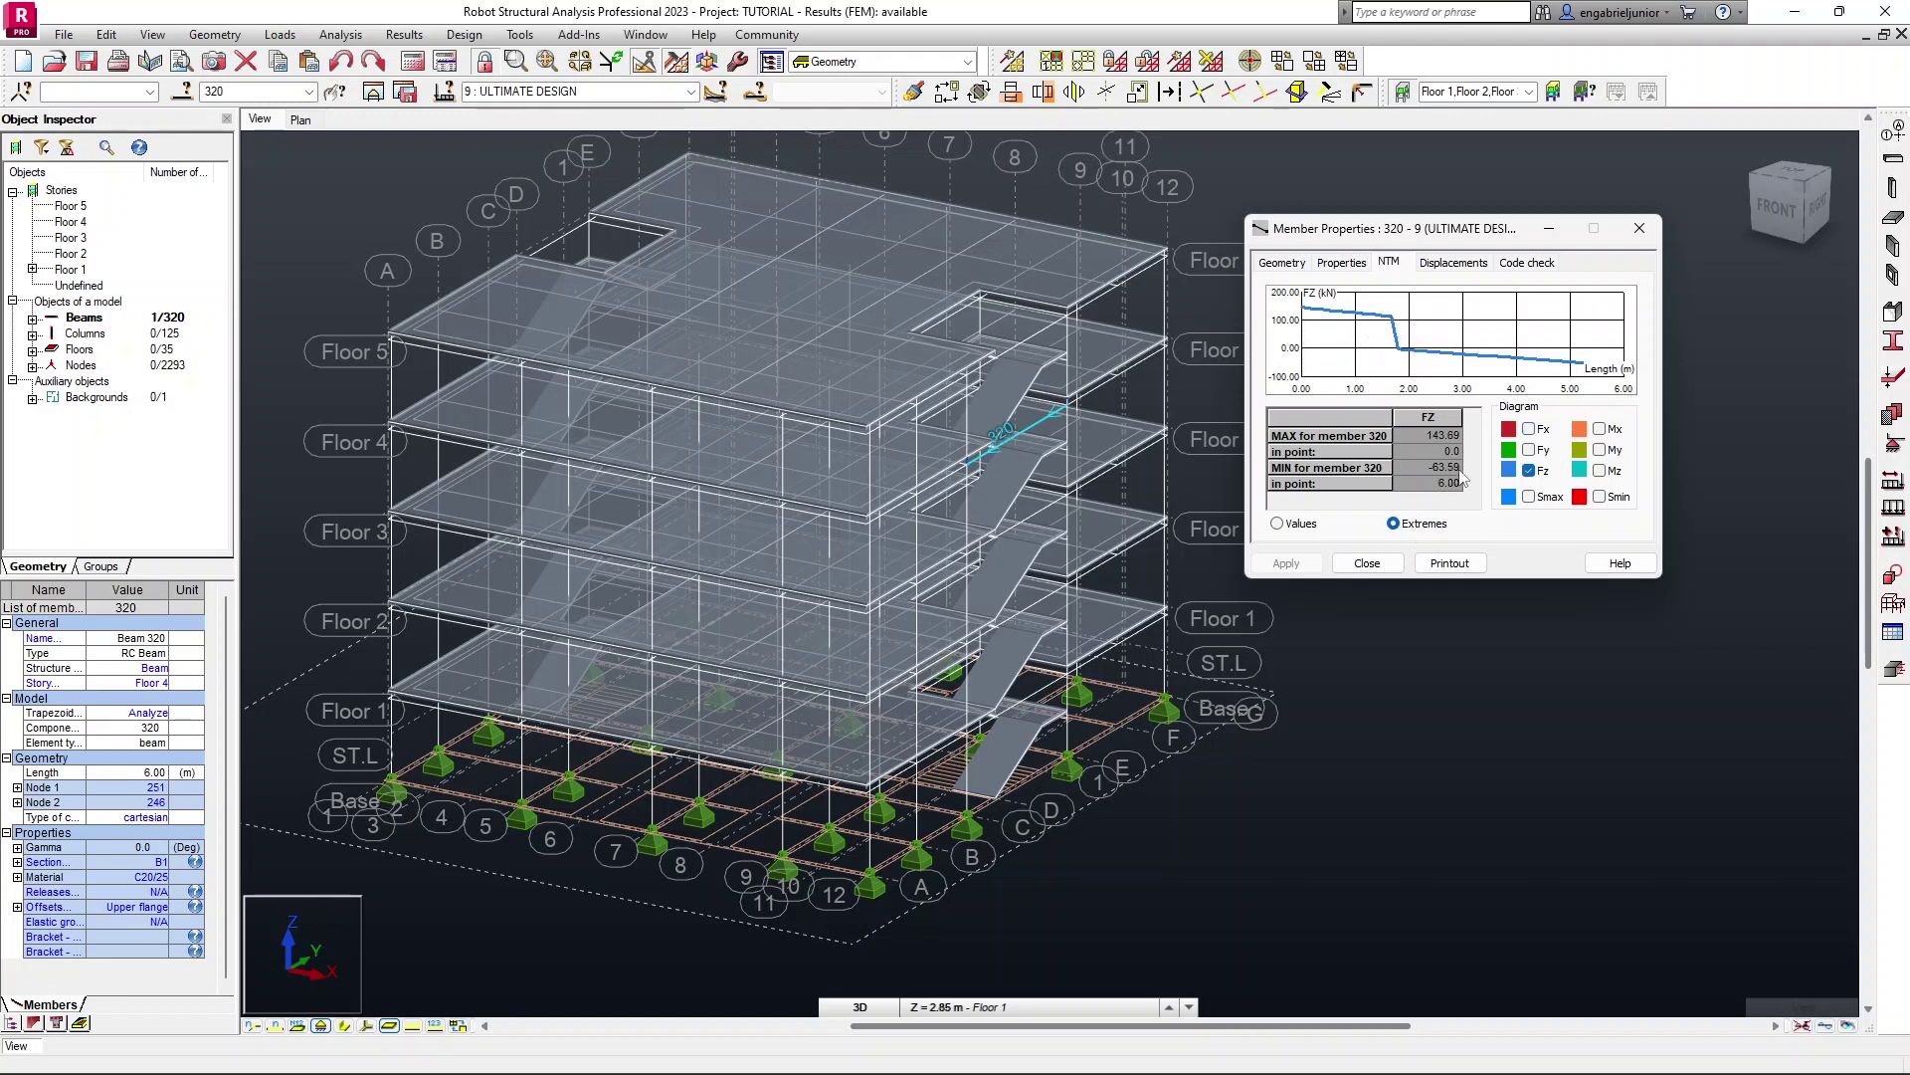
left_click(1529, 449)
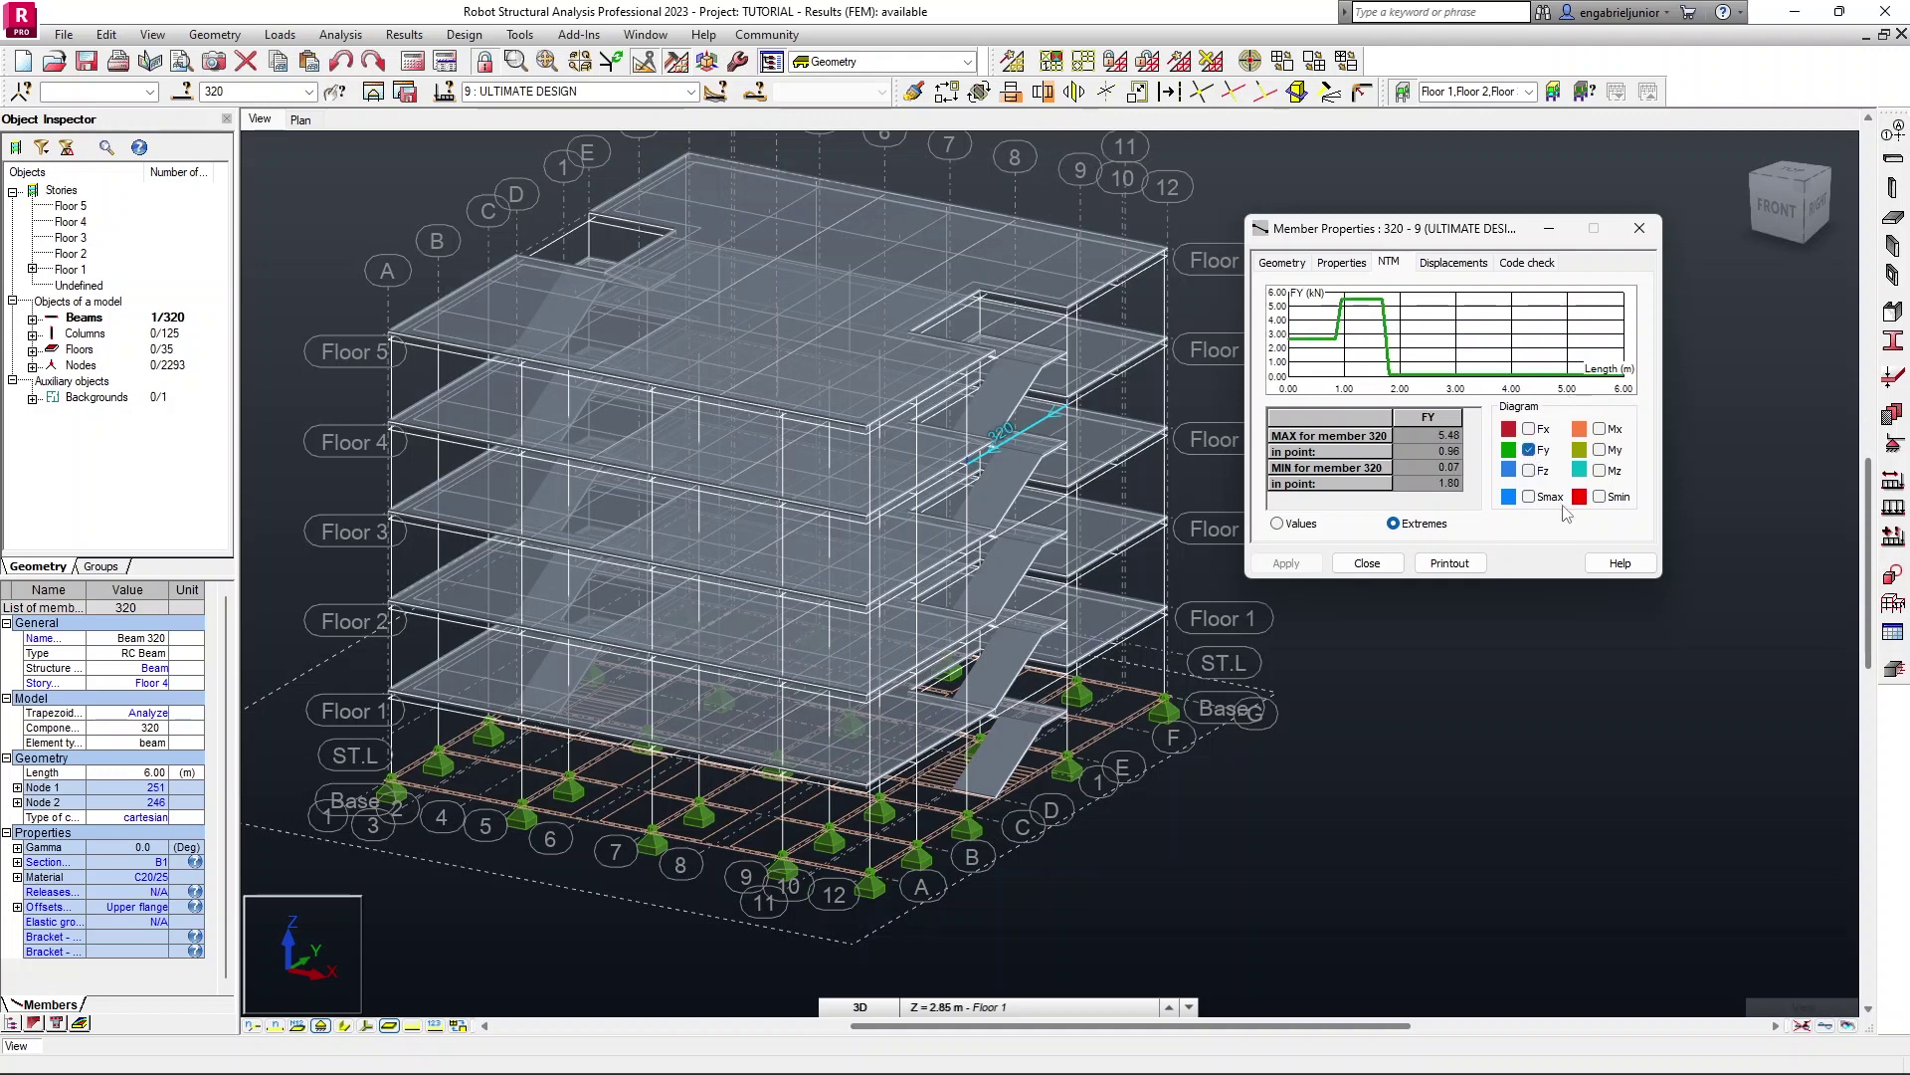
Step: Examine beam 320's UZ displacement diagram and maximum deflections, clear the UZ diagram and view its code check data
left_click(1452, 262)
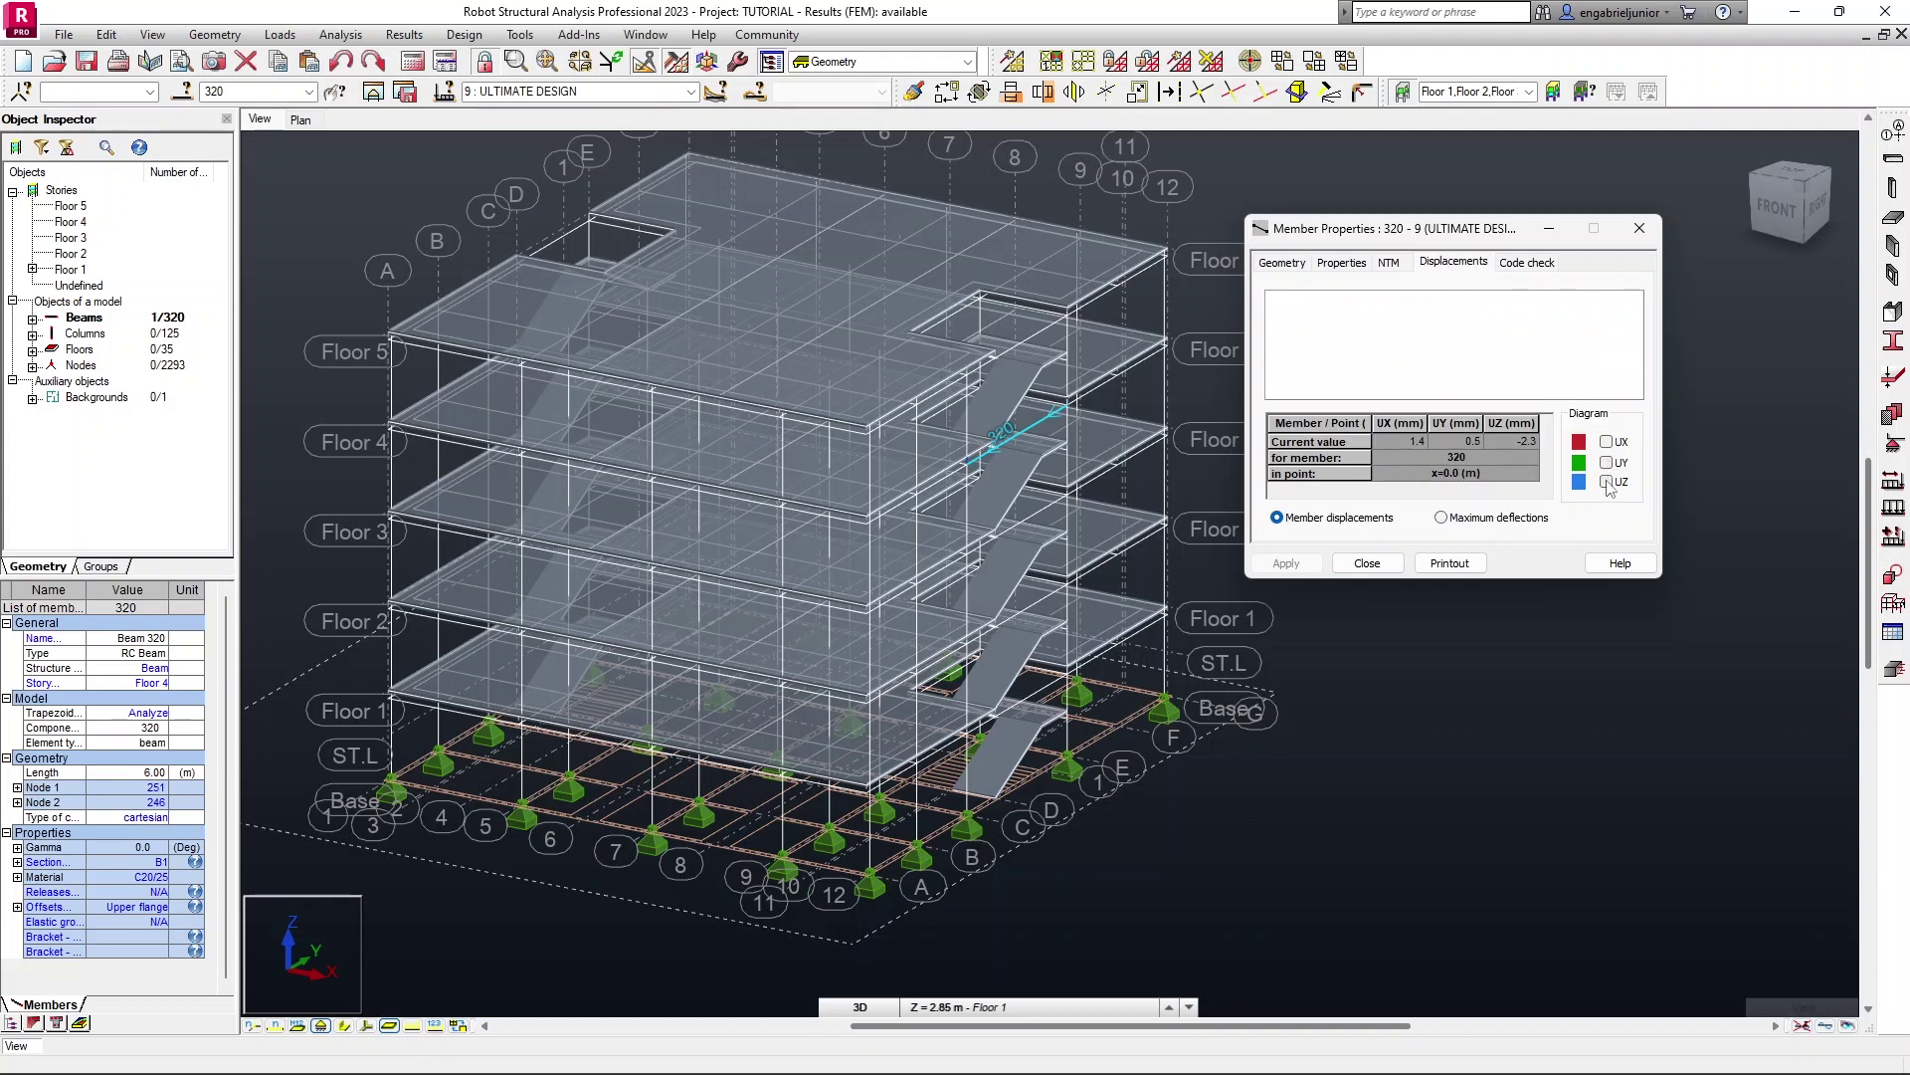
left_click(1607, 482)
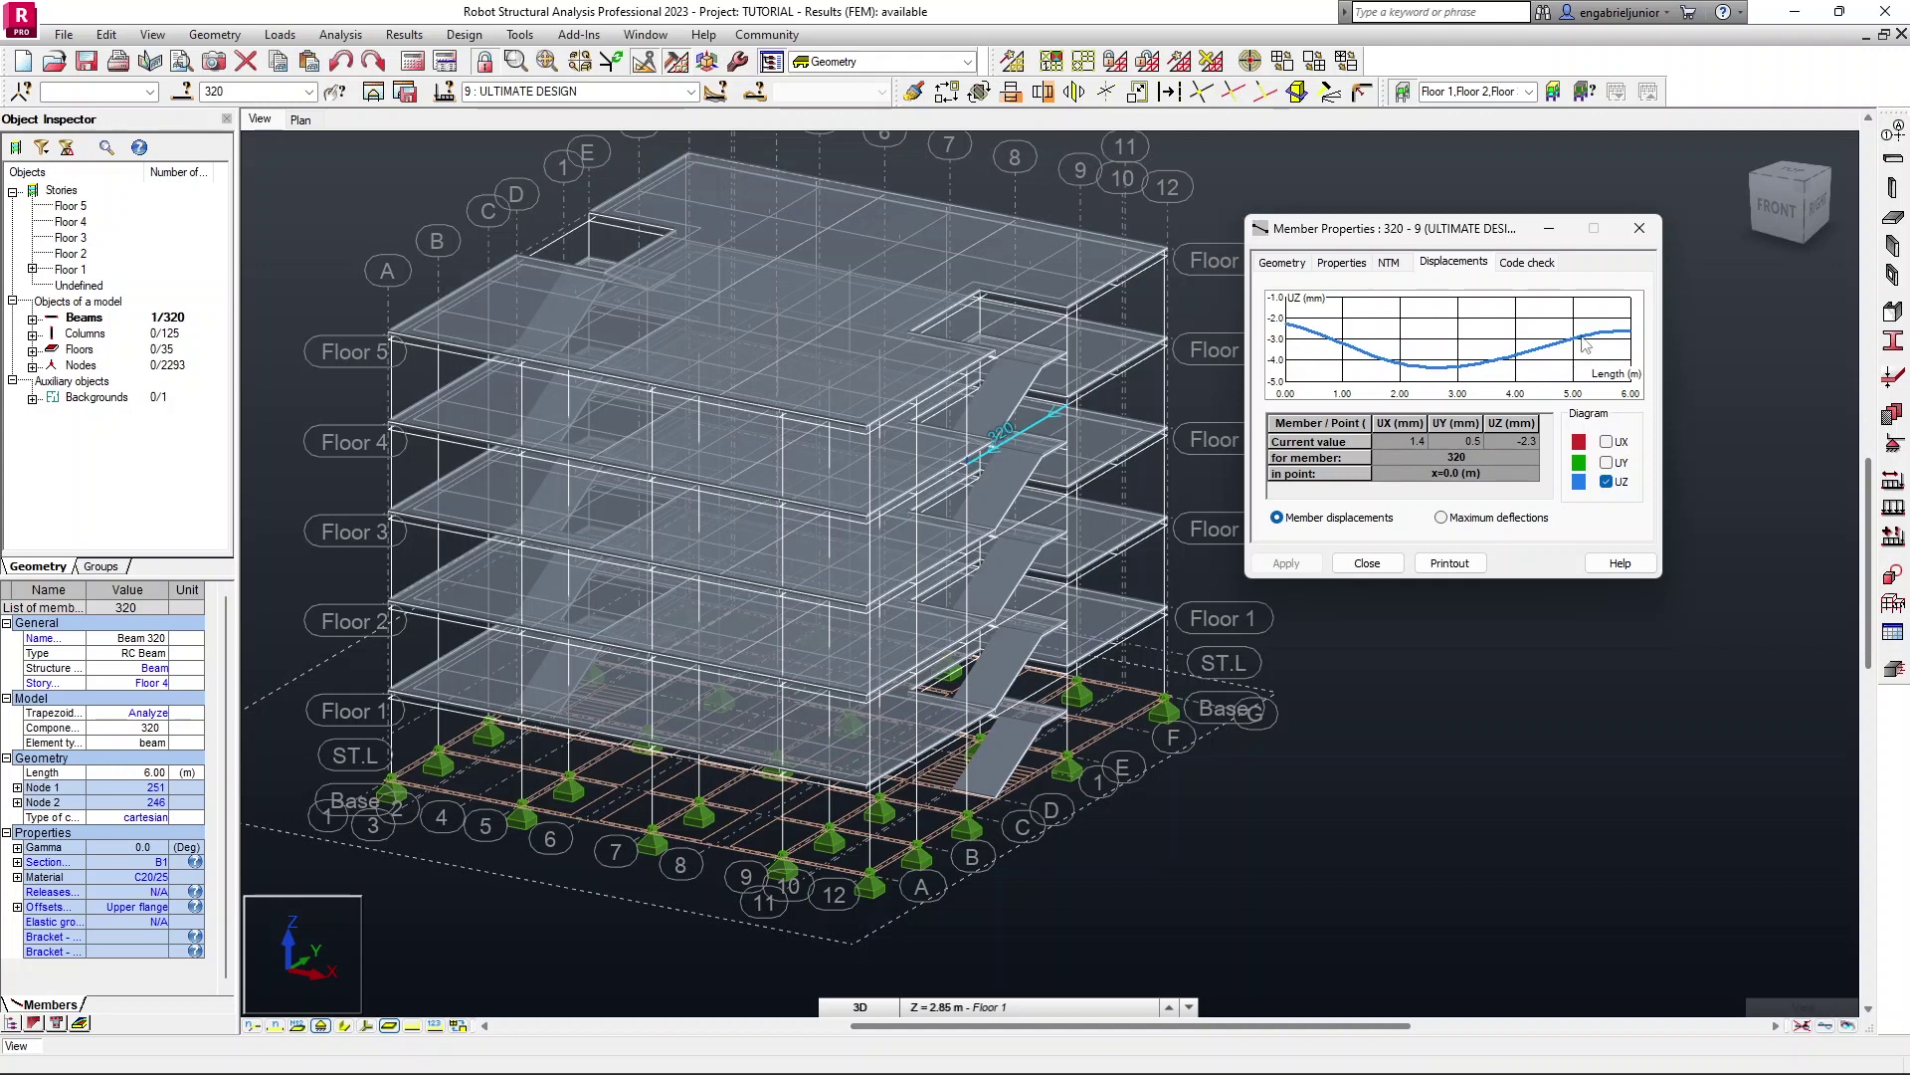
left_click(1445, 518)
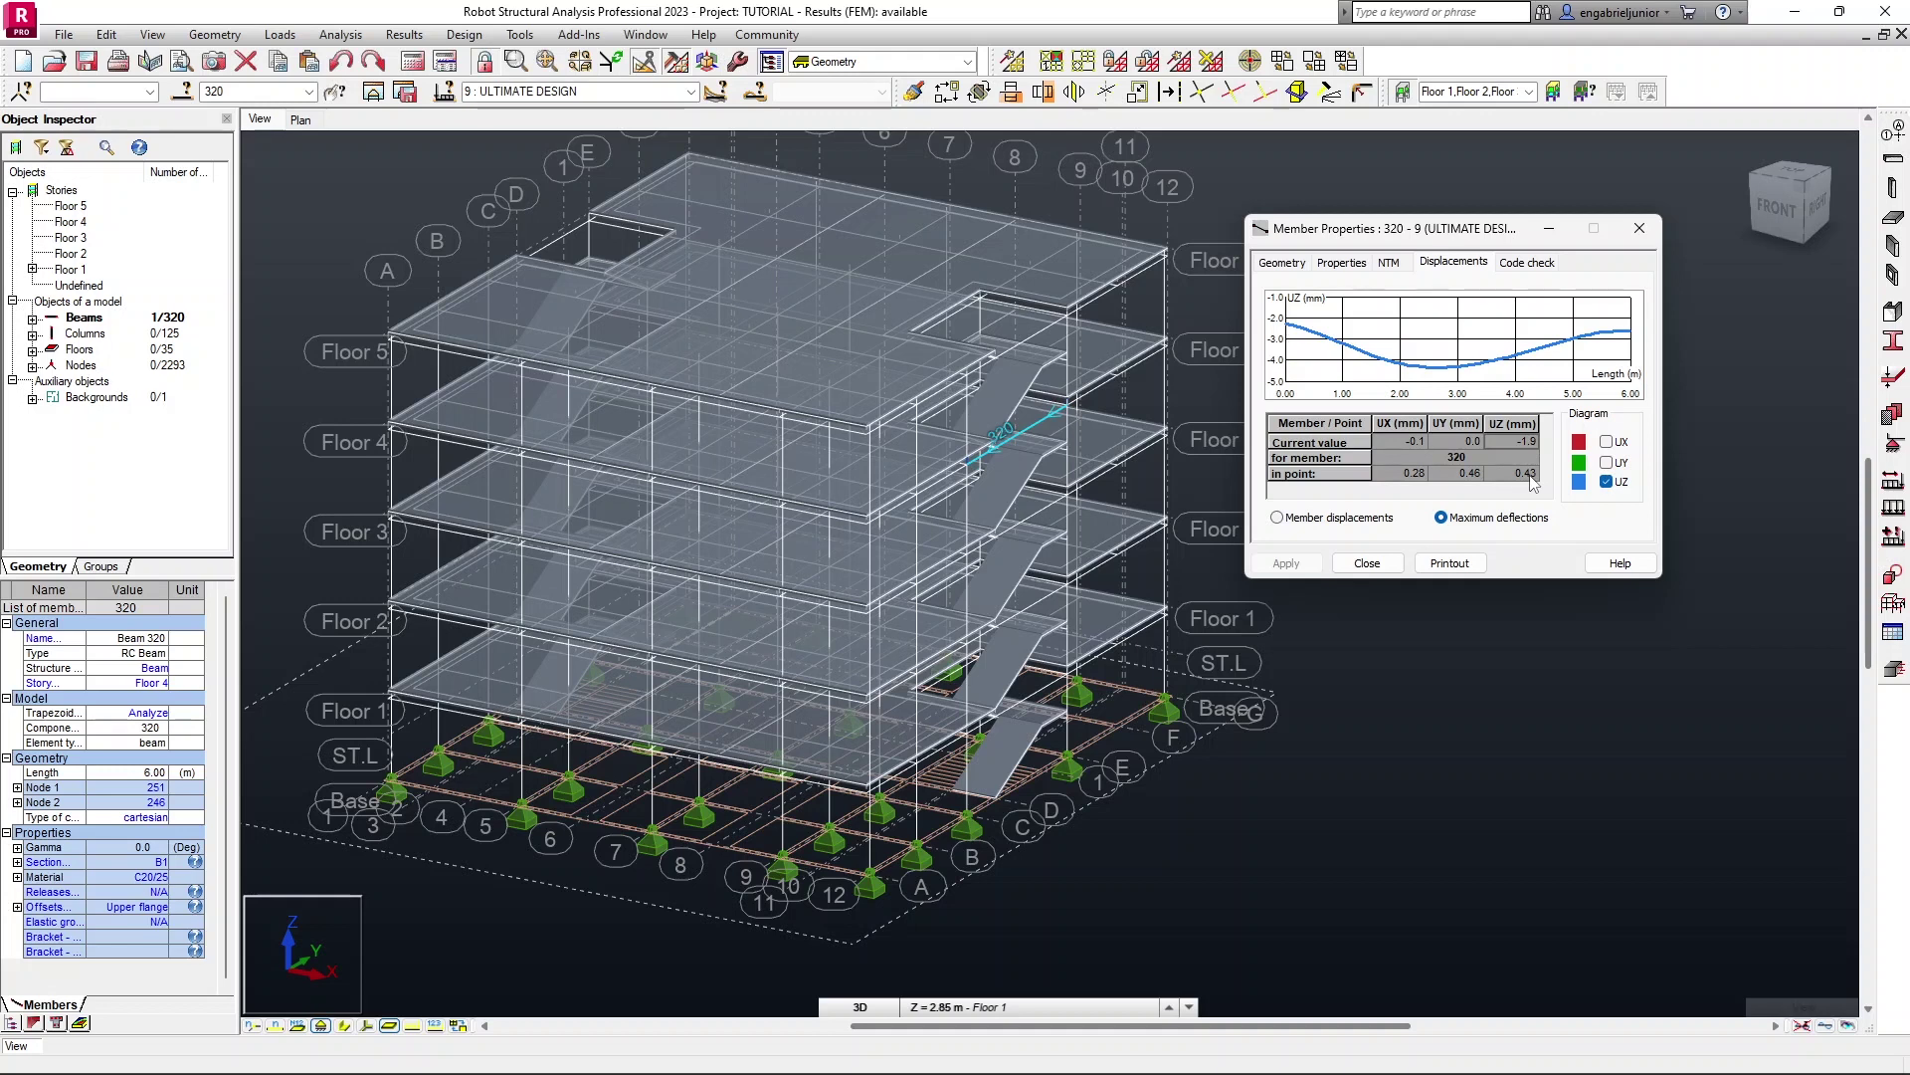
left_click(1606, 482)
left_click(1516, 265)
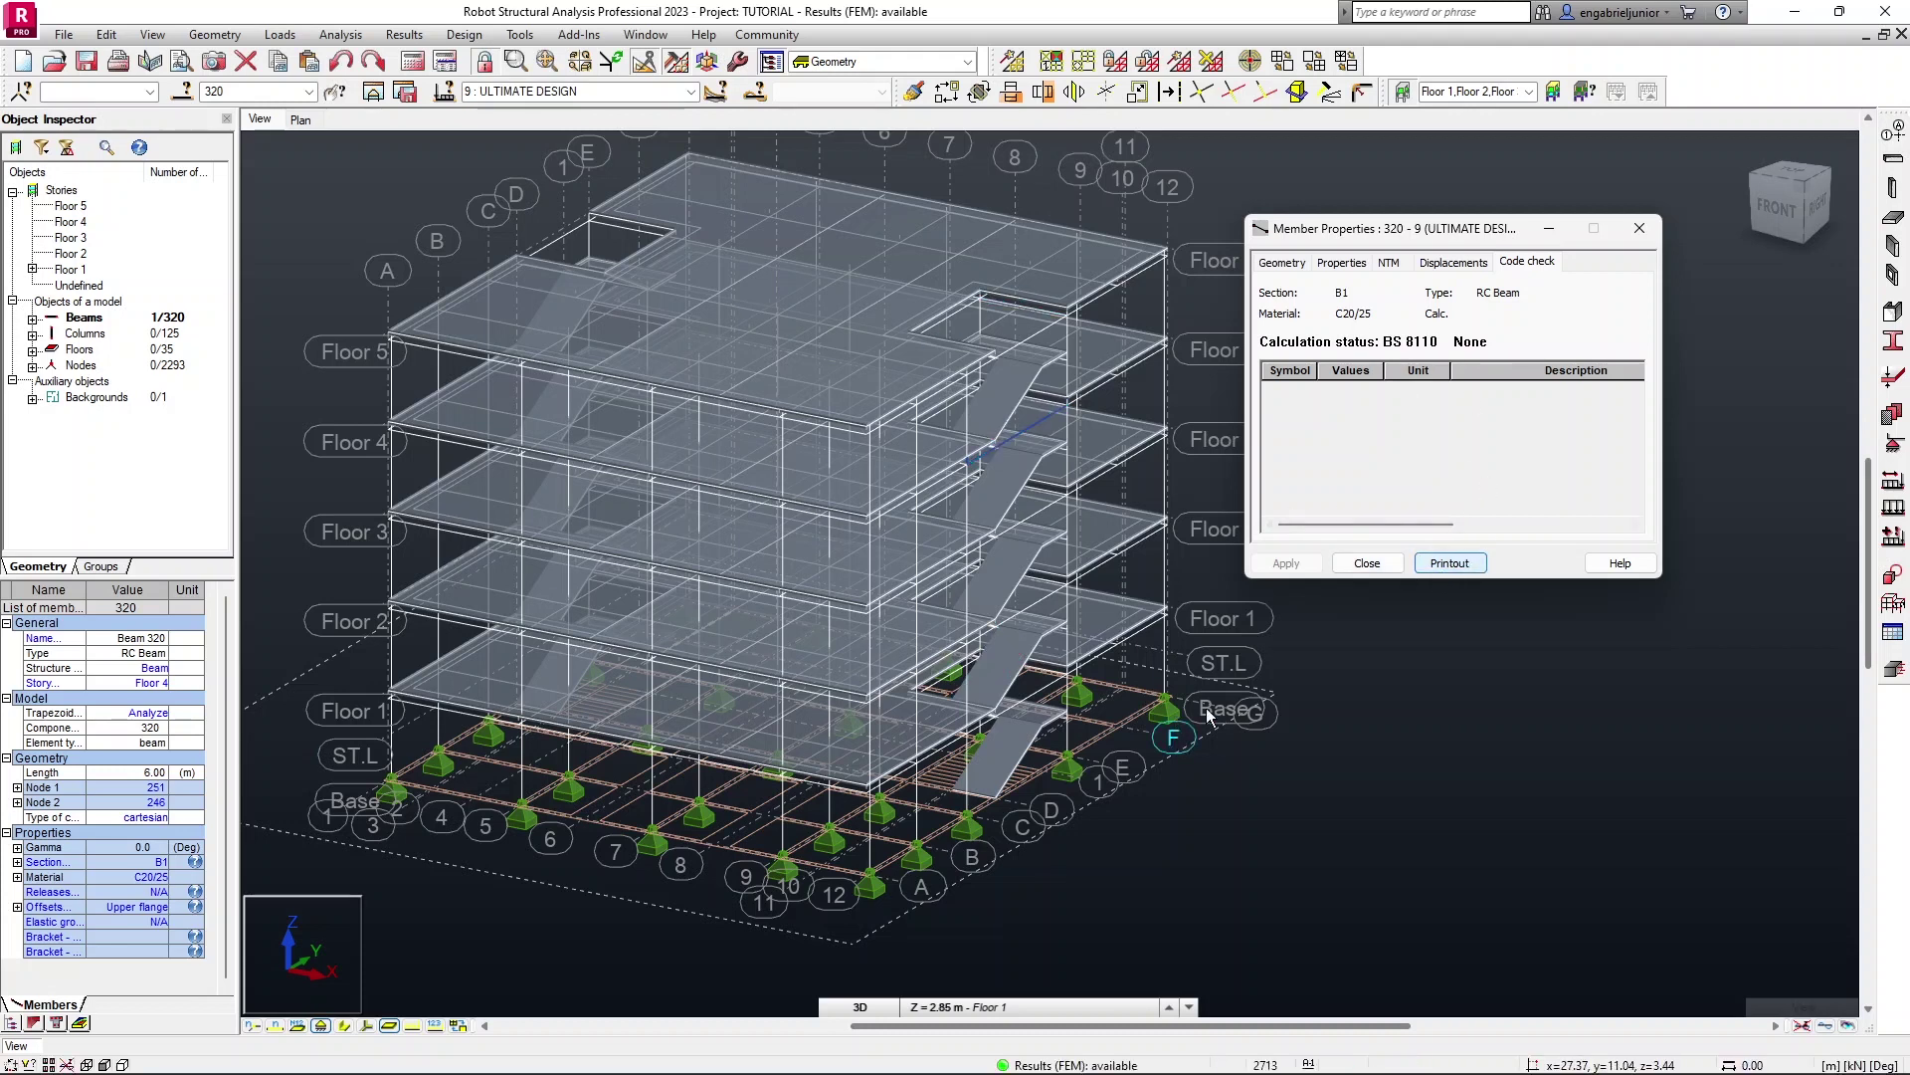
Step: Generate the results printout for beam 320, read through its properties, diagrams and code verification, and close the report
left_click(1453, 563)
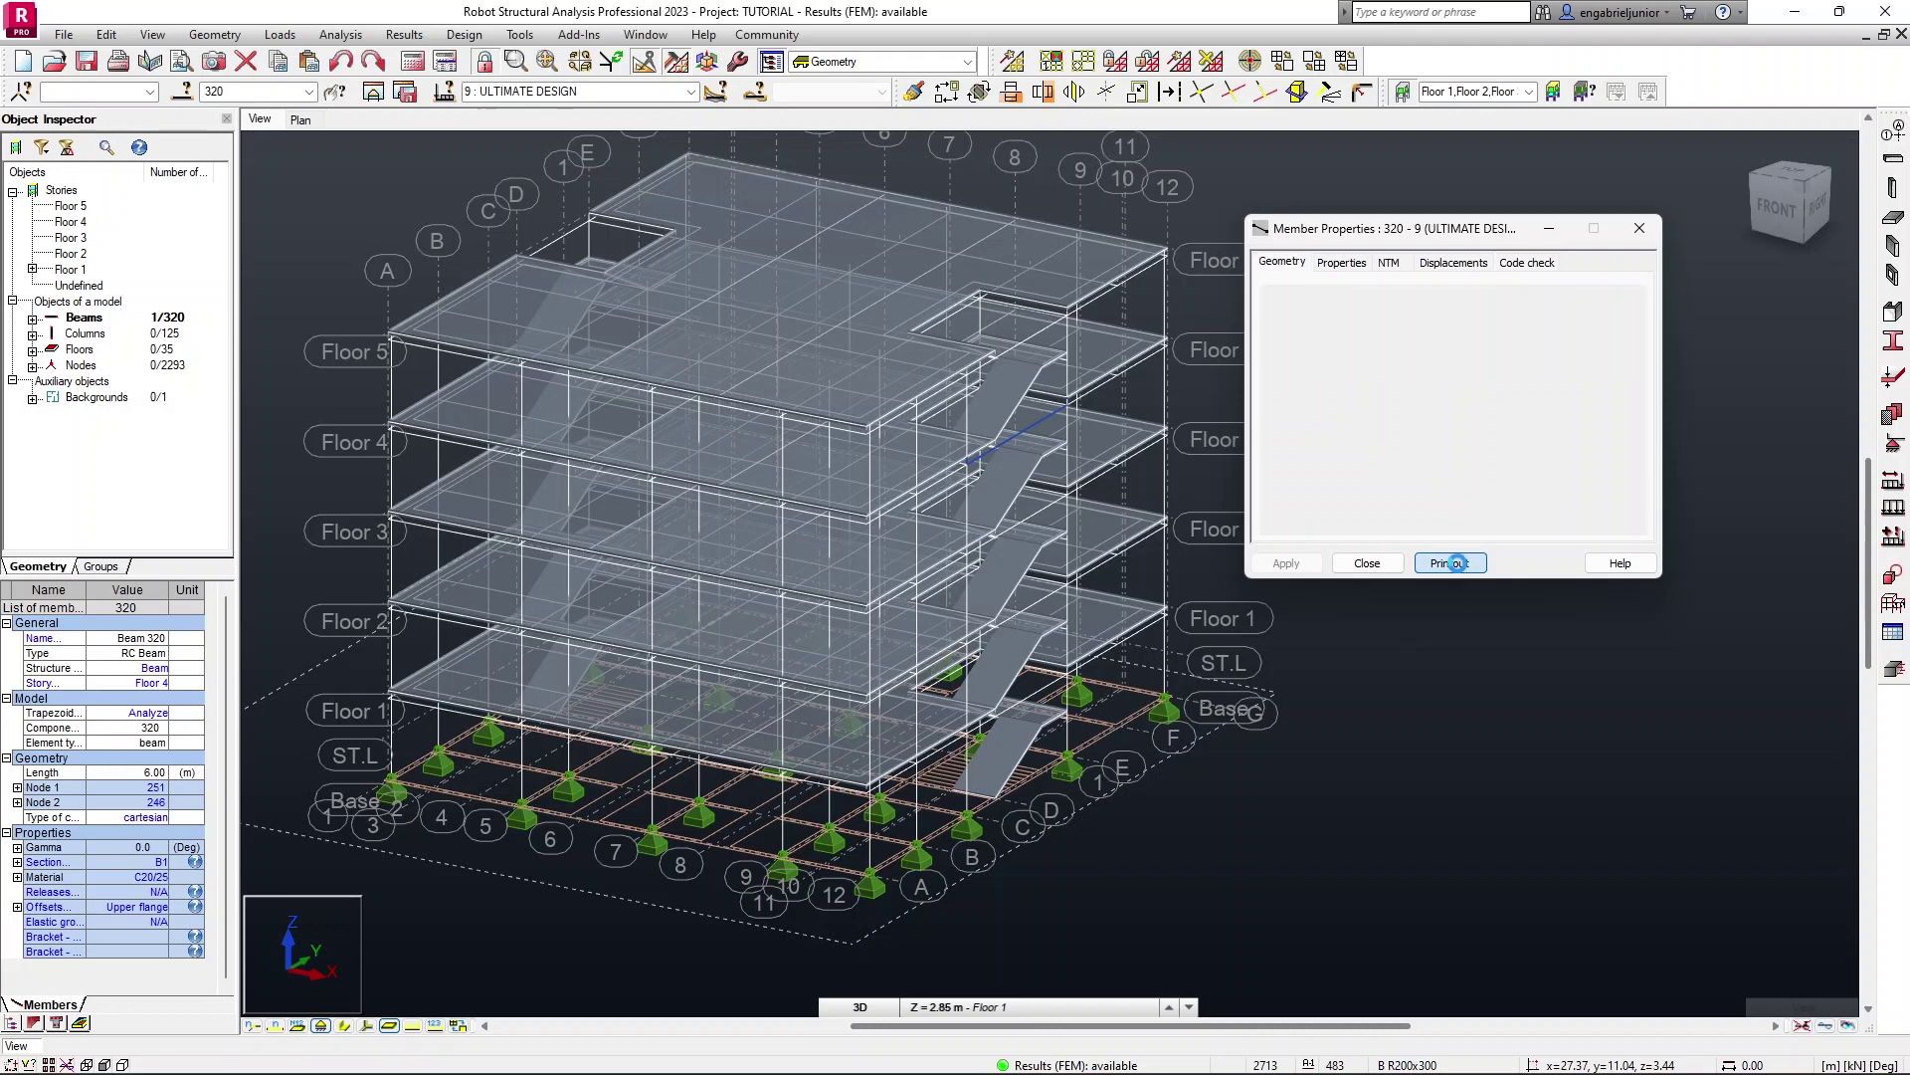
scroll(735, 573, "down", 3)
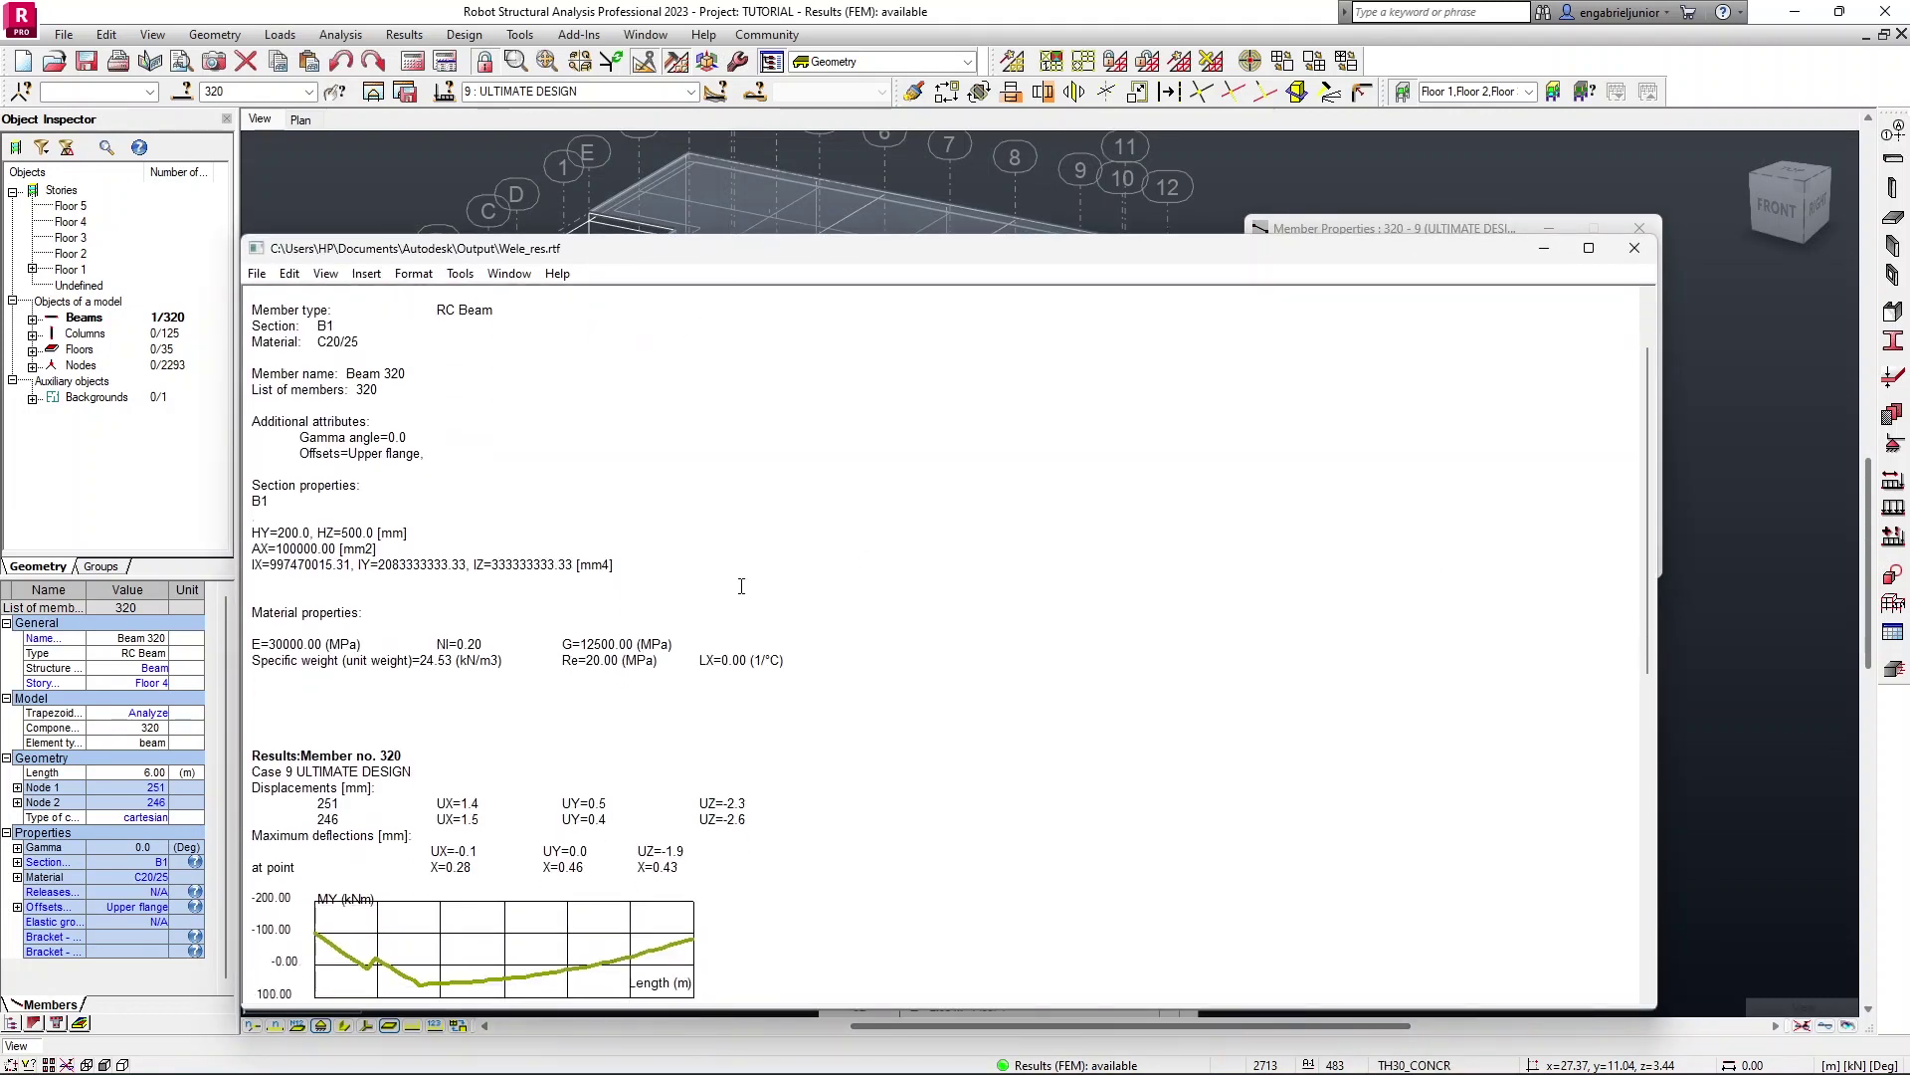
scroll(735, 573, "down", 8)
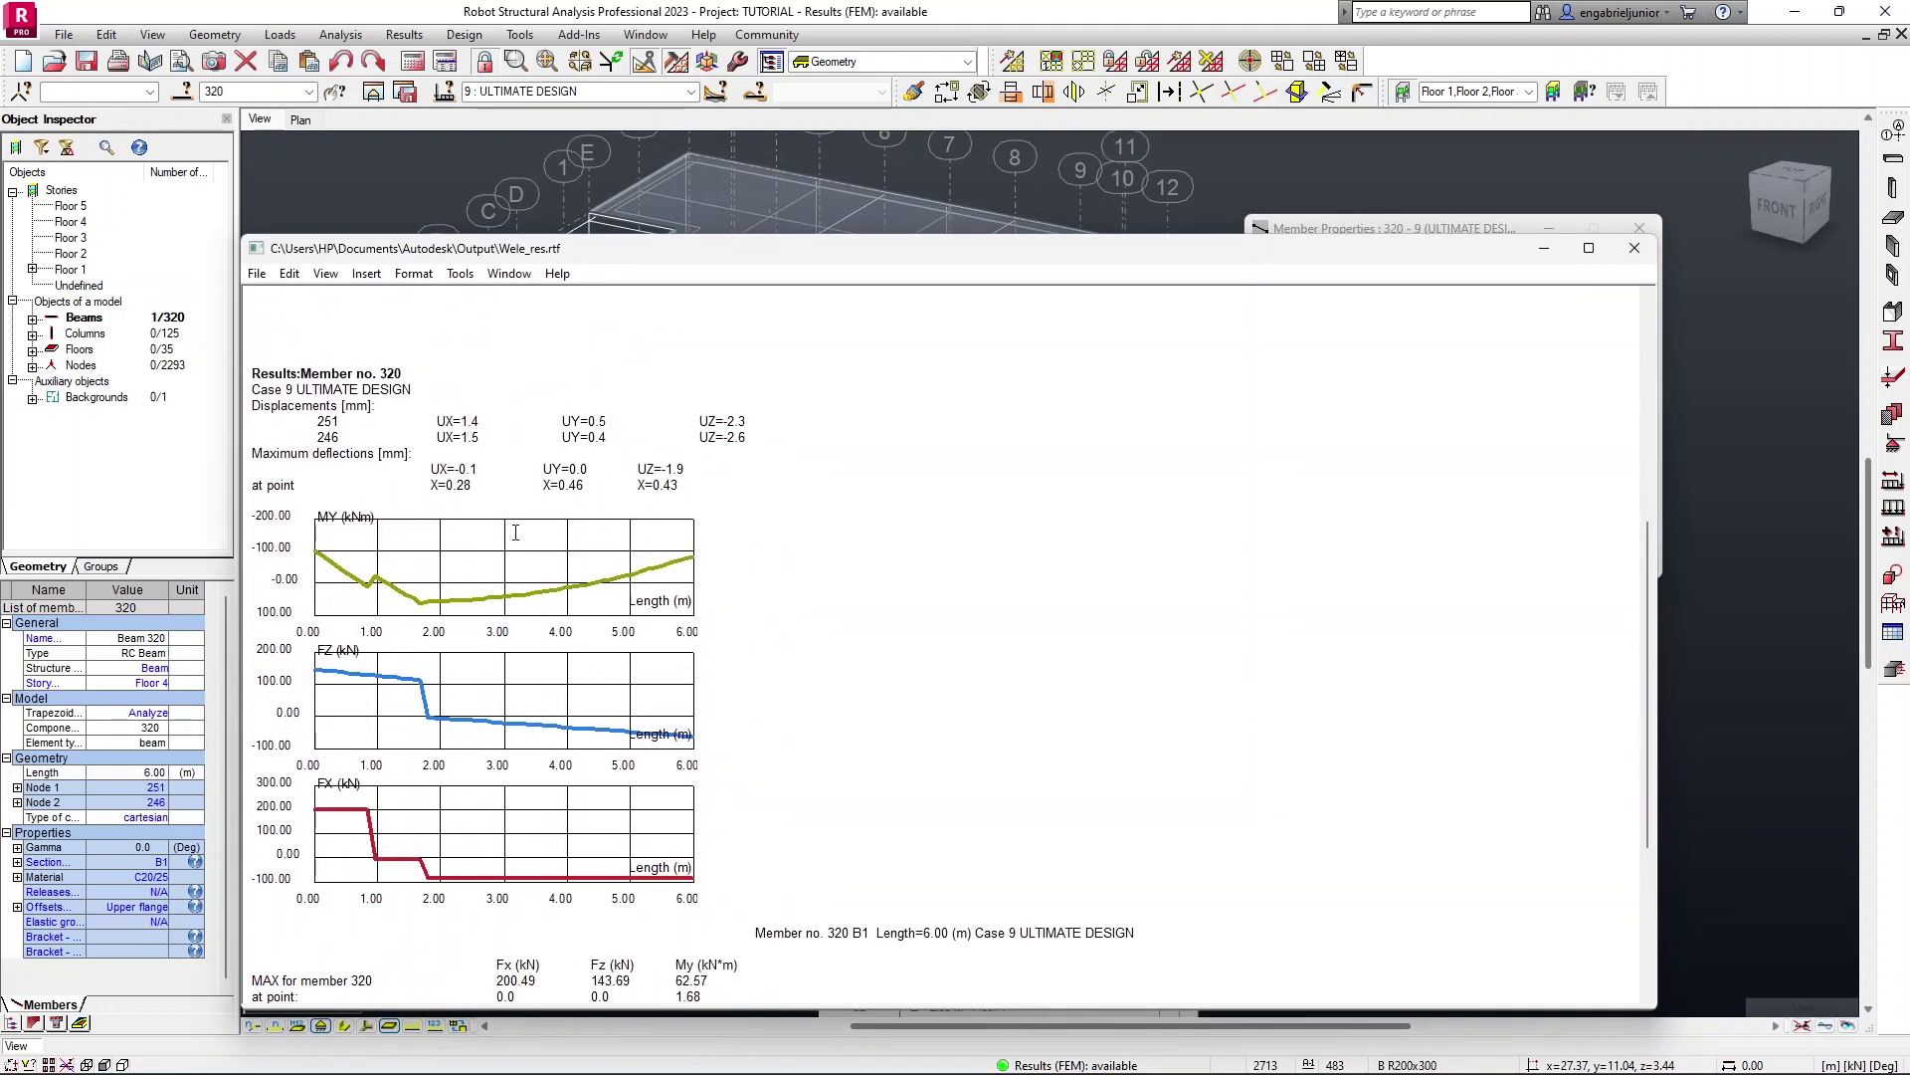
scroll(485, 540, "down", 2)
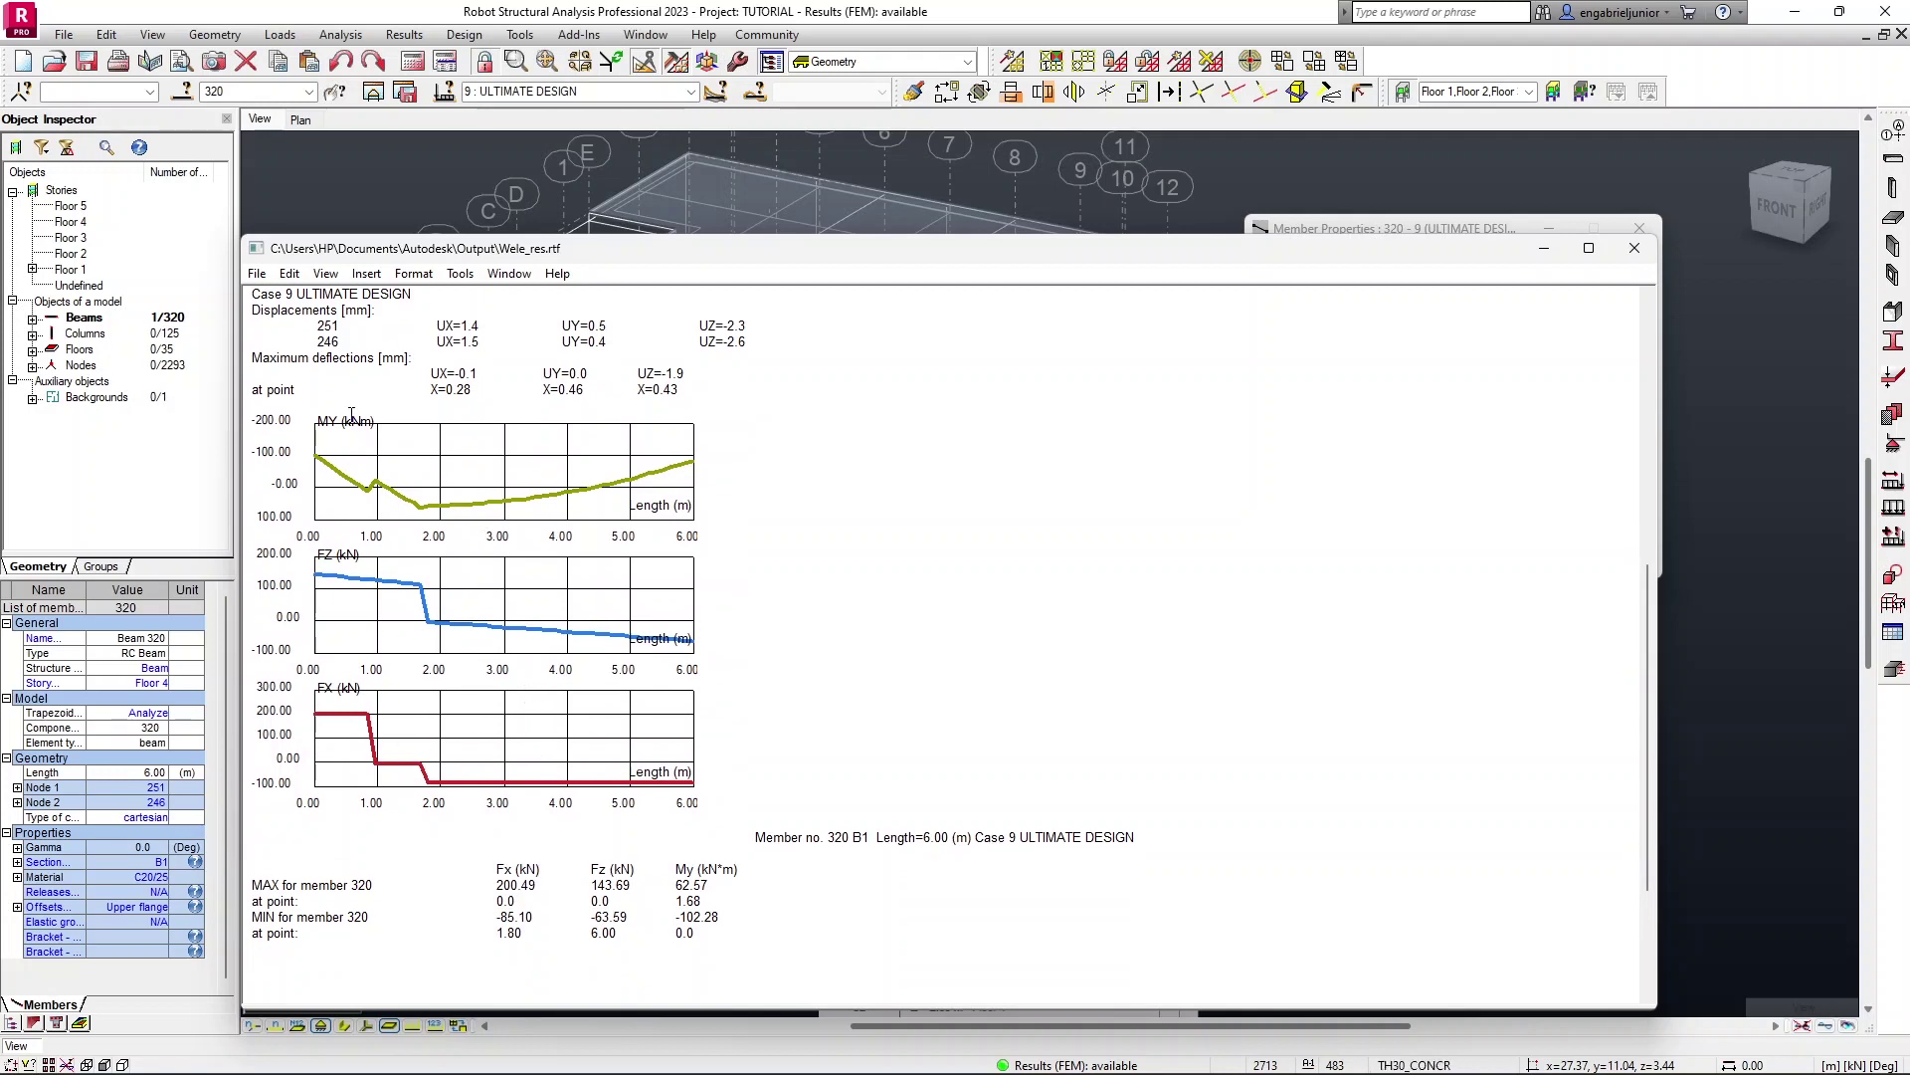
scroll(402, 657, "down", 4)
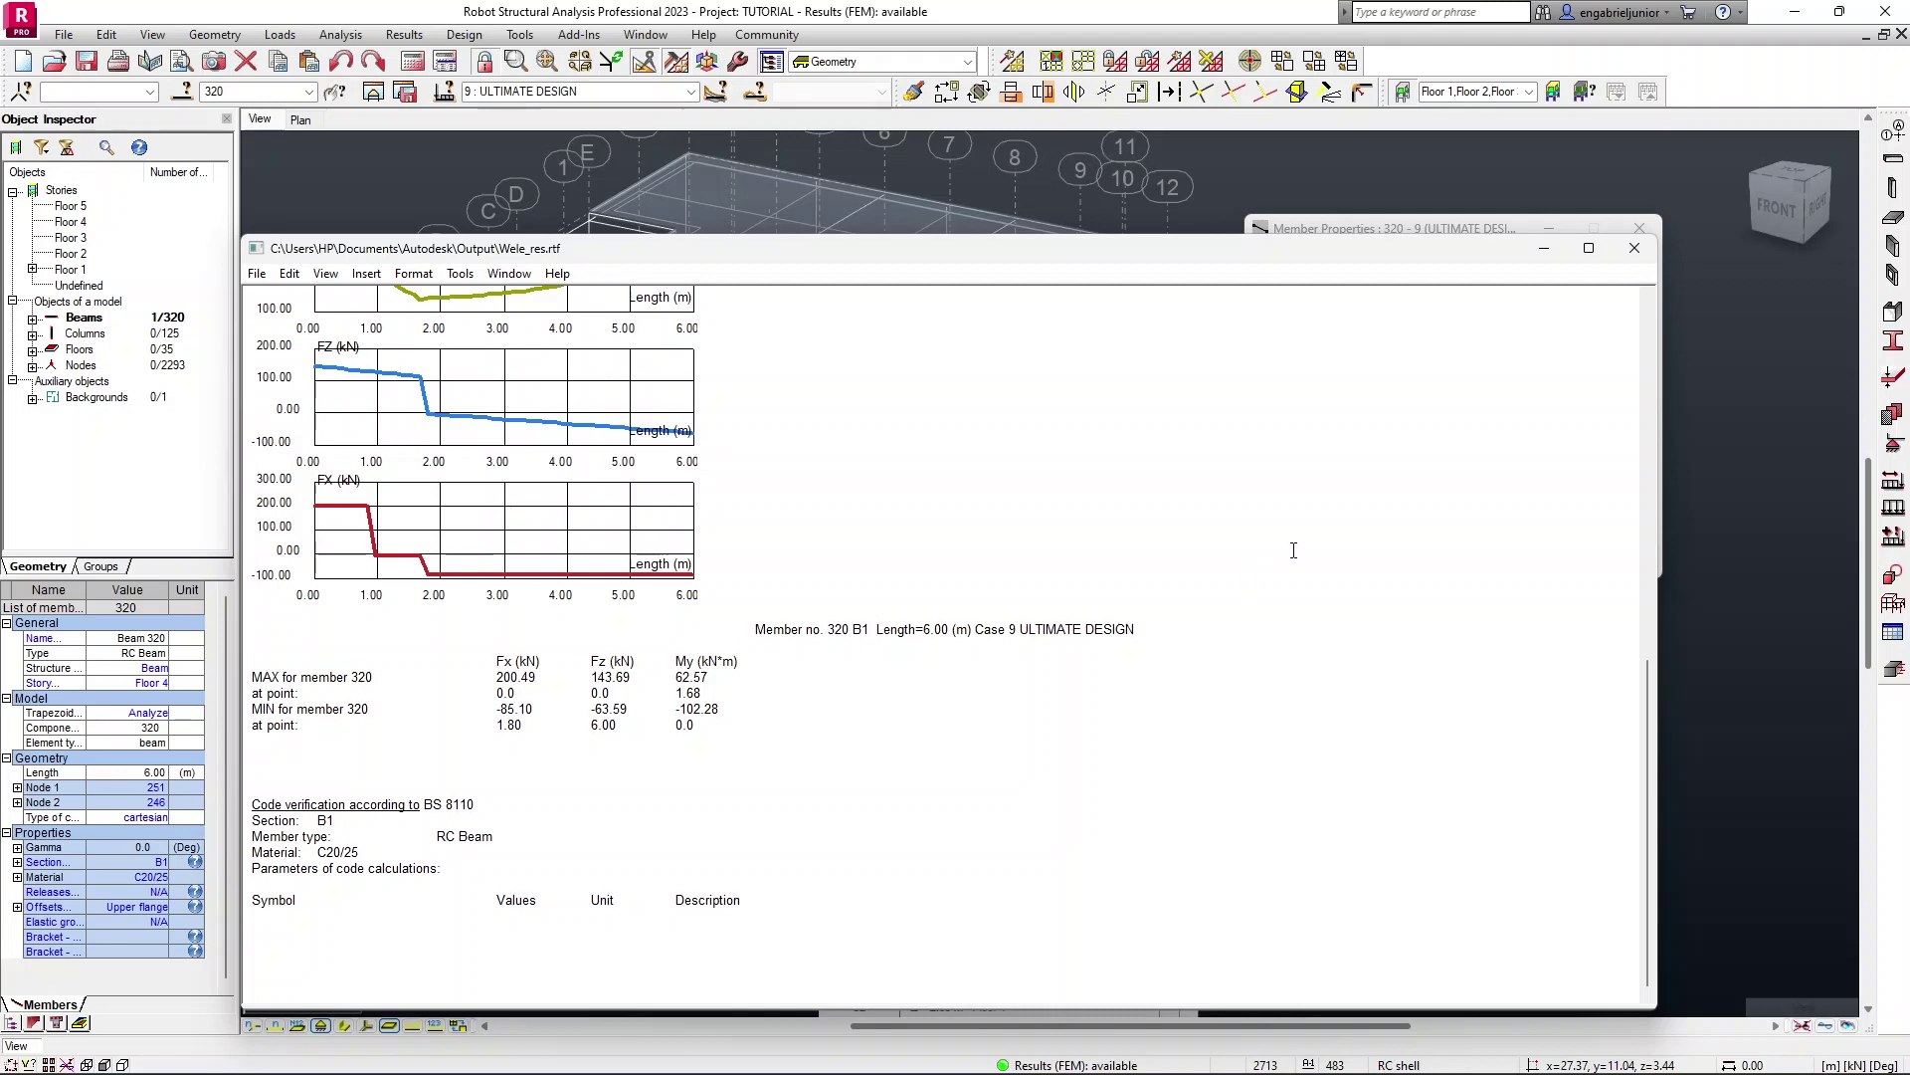
left_click(1633, 248)
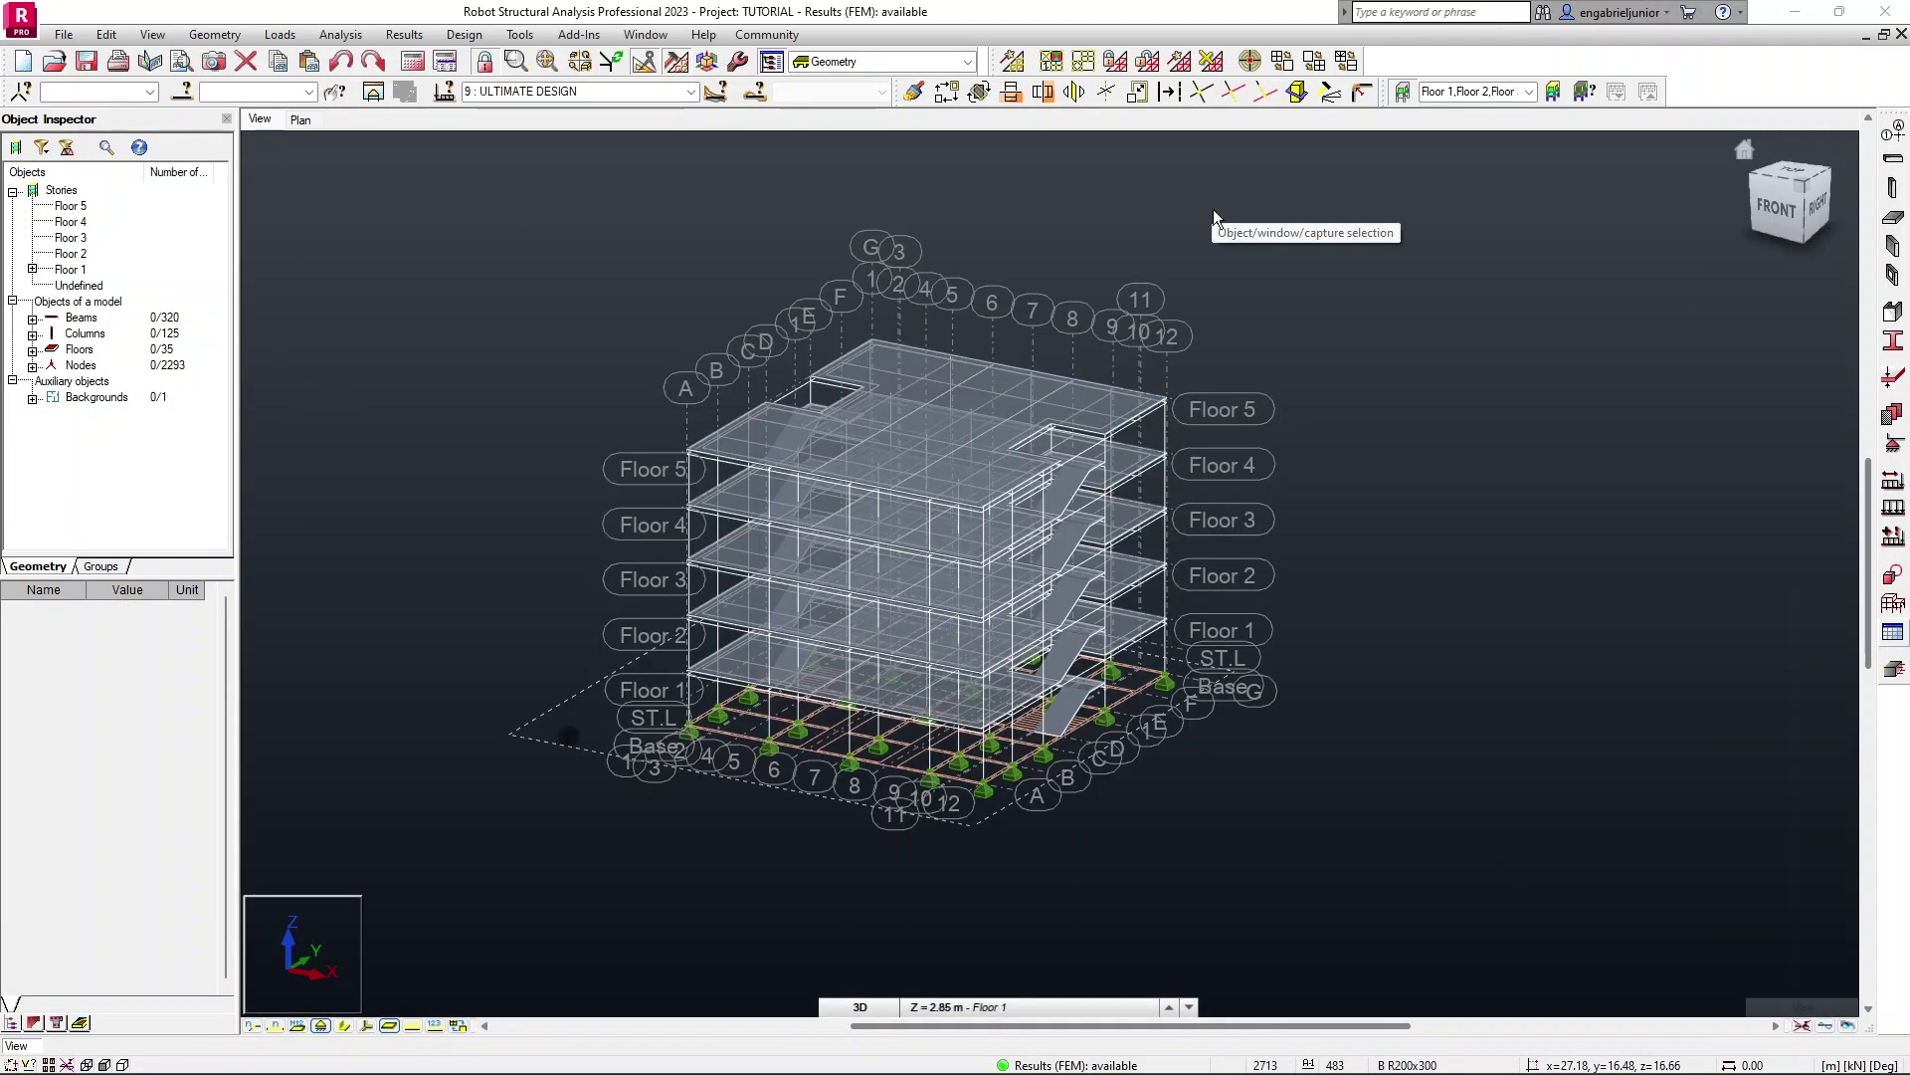
Step: Select all members of the STAIRCASE BEAMS group in the 3D building model
middle_click_drag(1400, 389, 1292, 354)
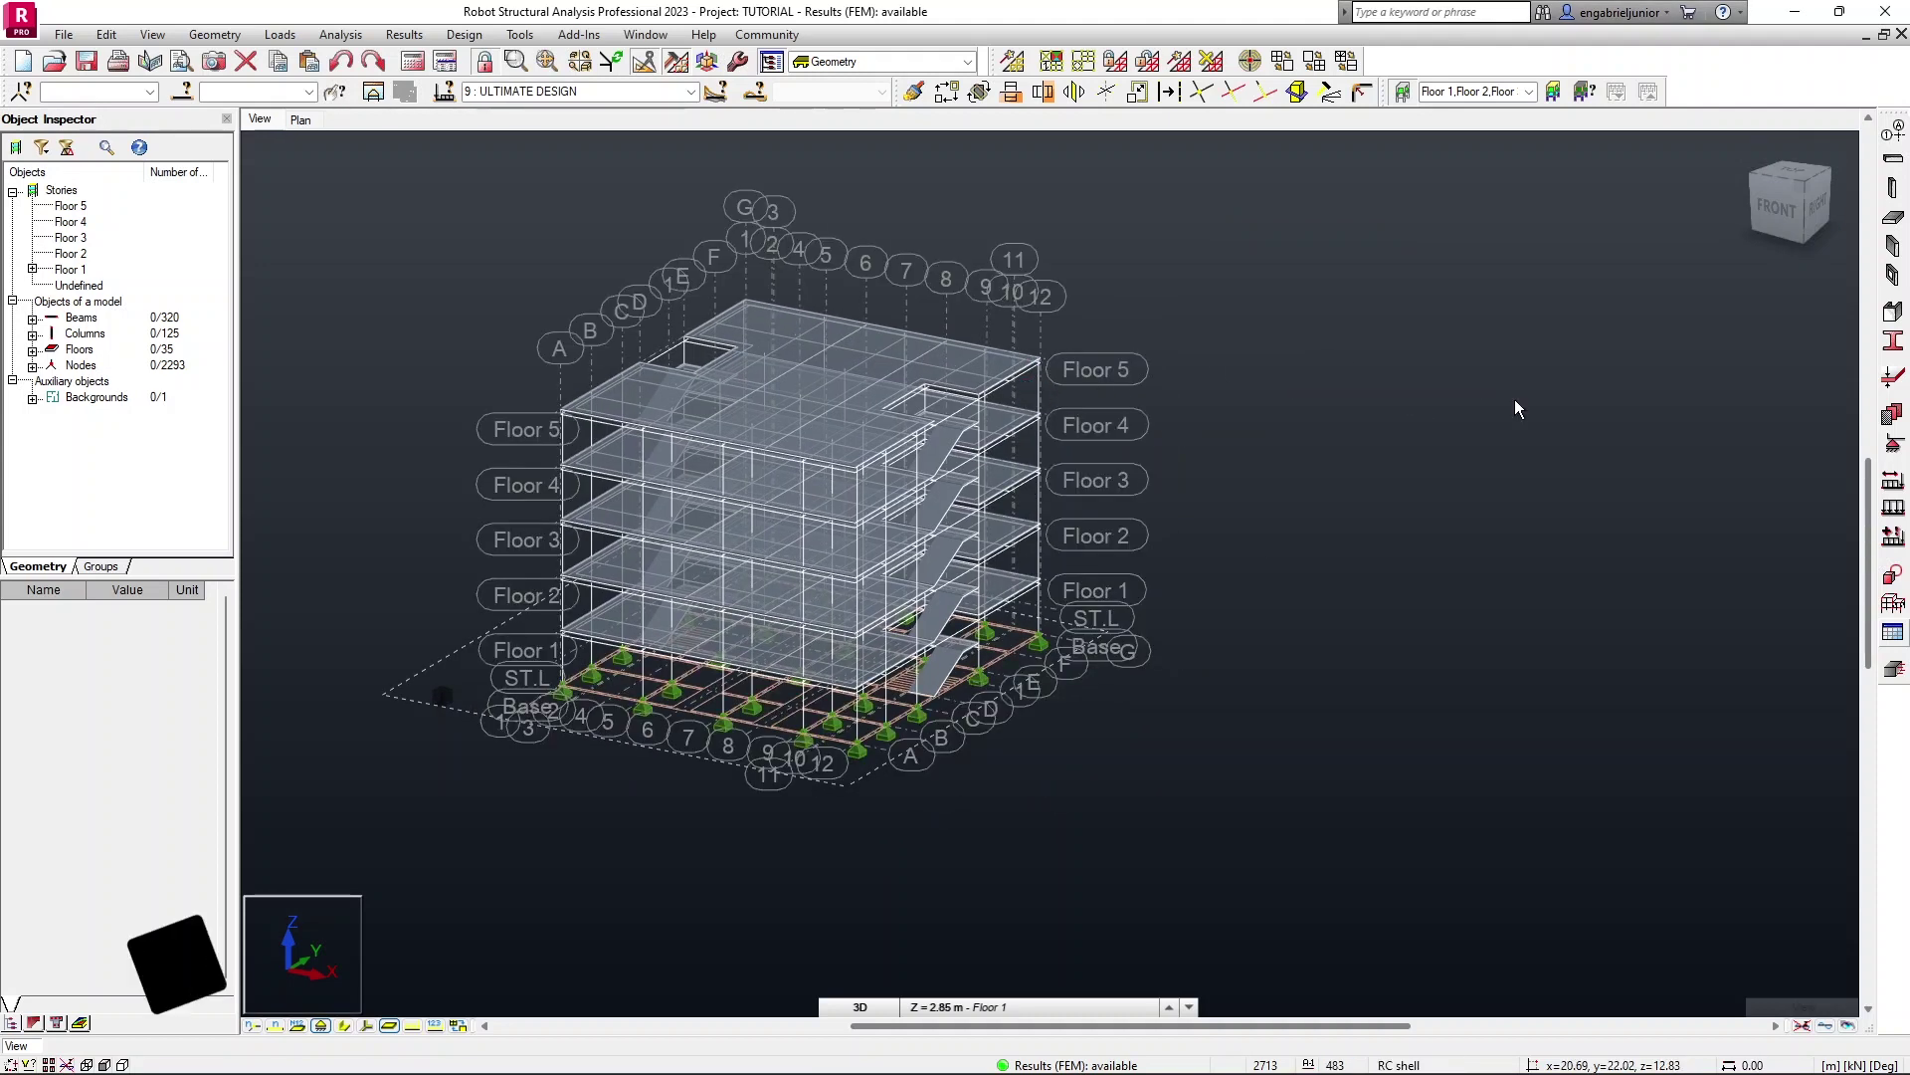
middle_click_drag(983, 372, 1078, 376)
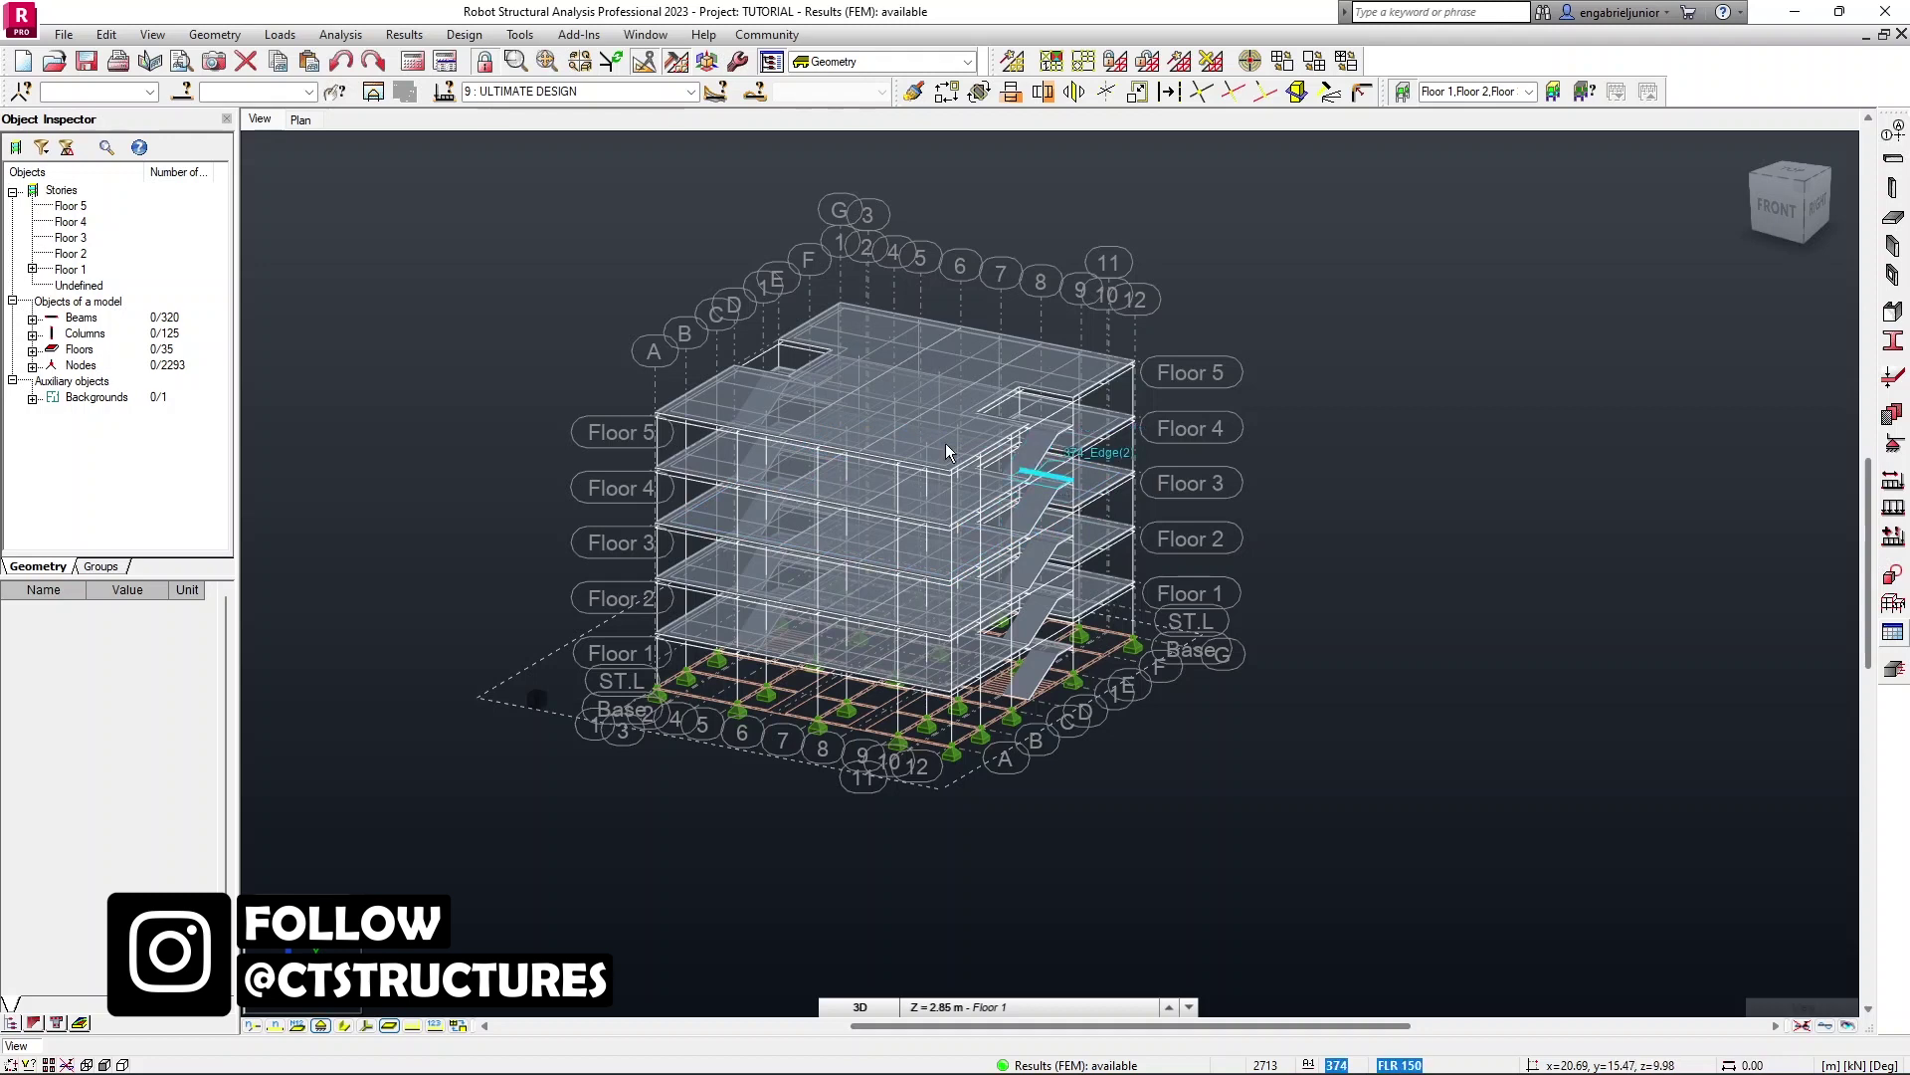
left_click(183, 91)
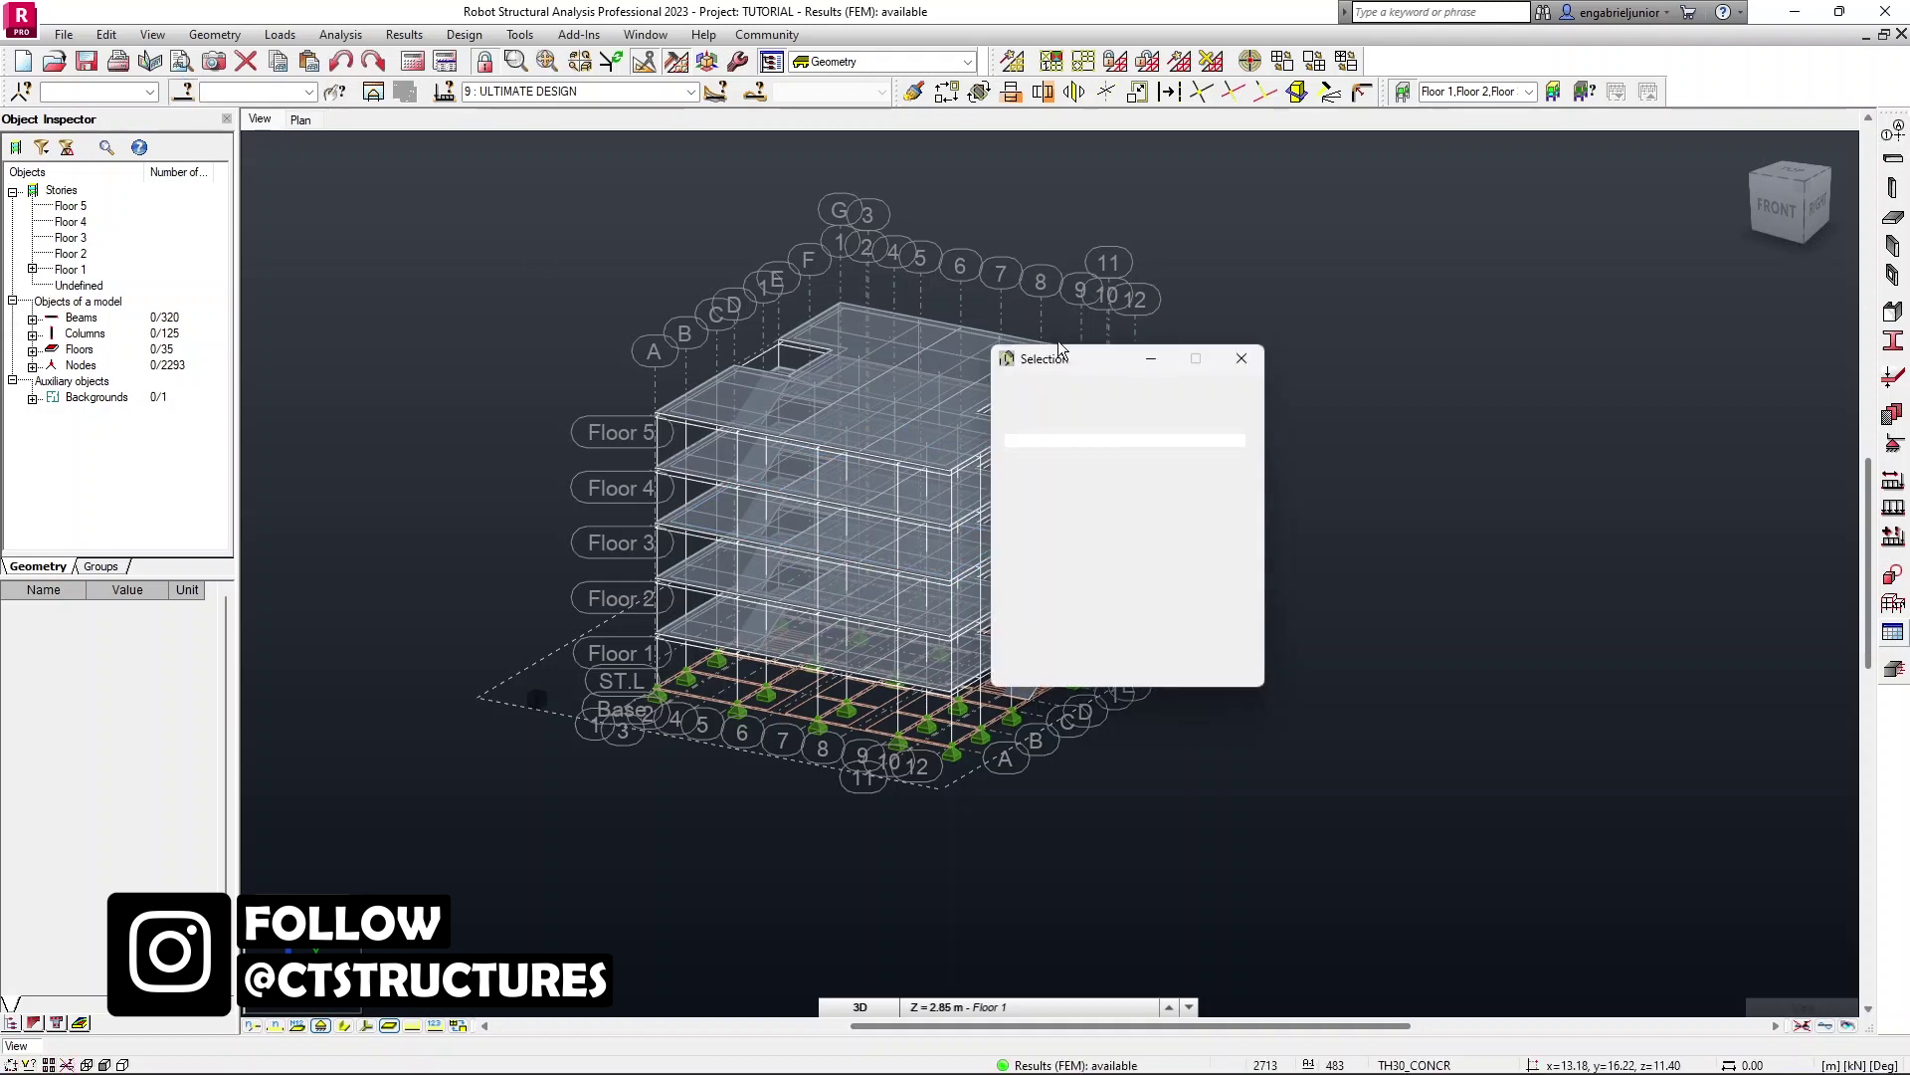
left_click_drag(1081, 363, 1492, 265)
left_click(1477, 403)
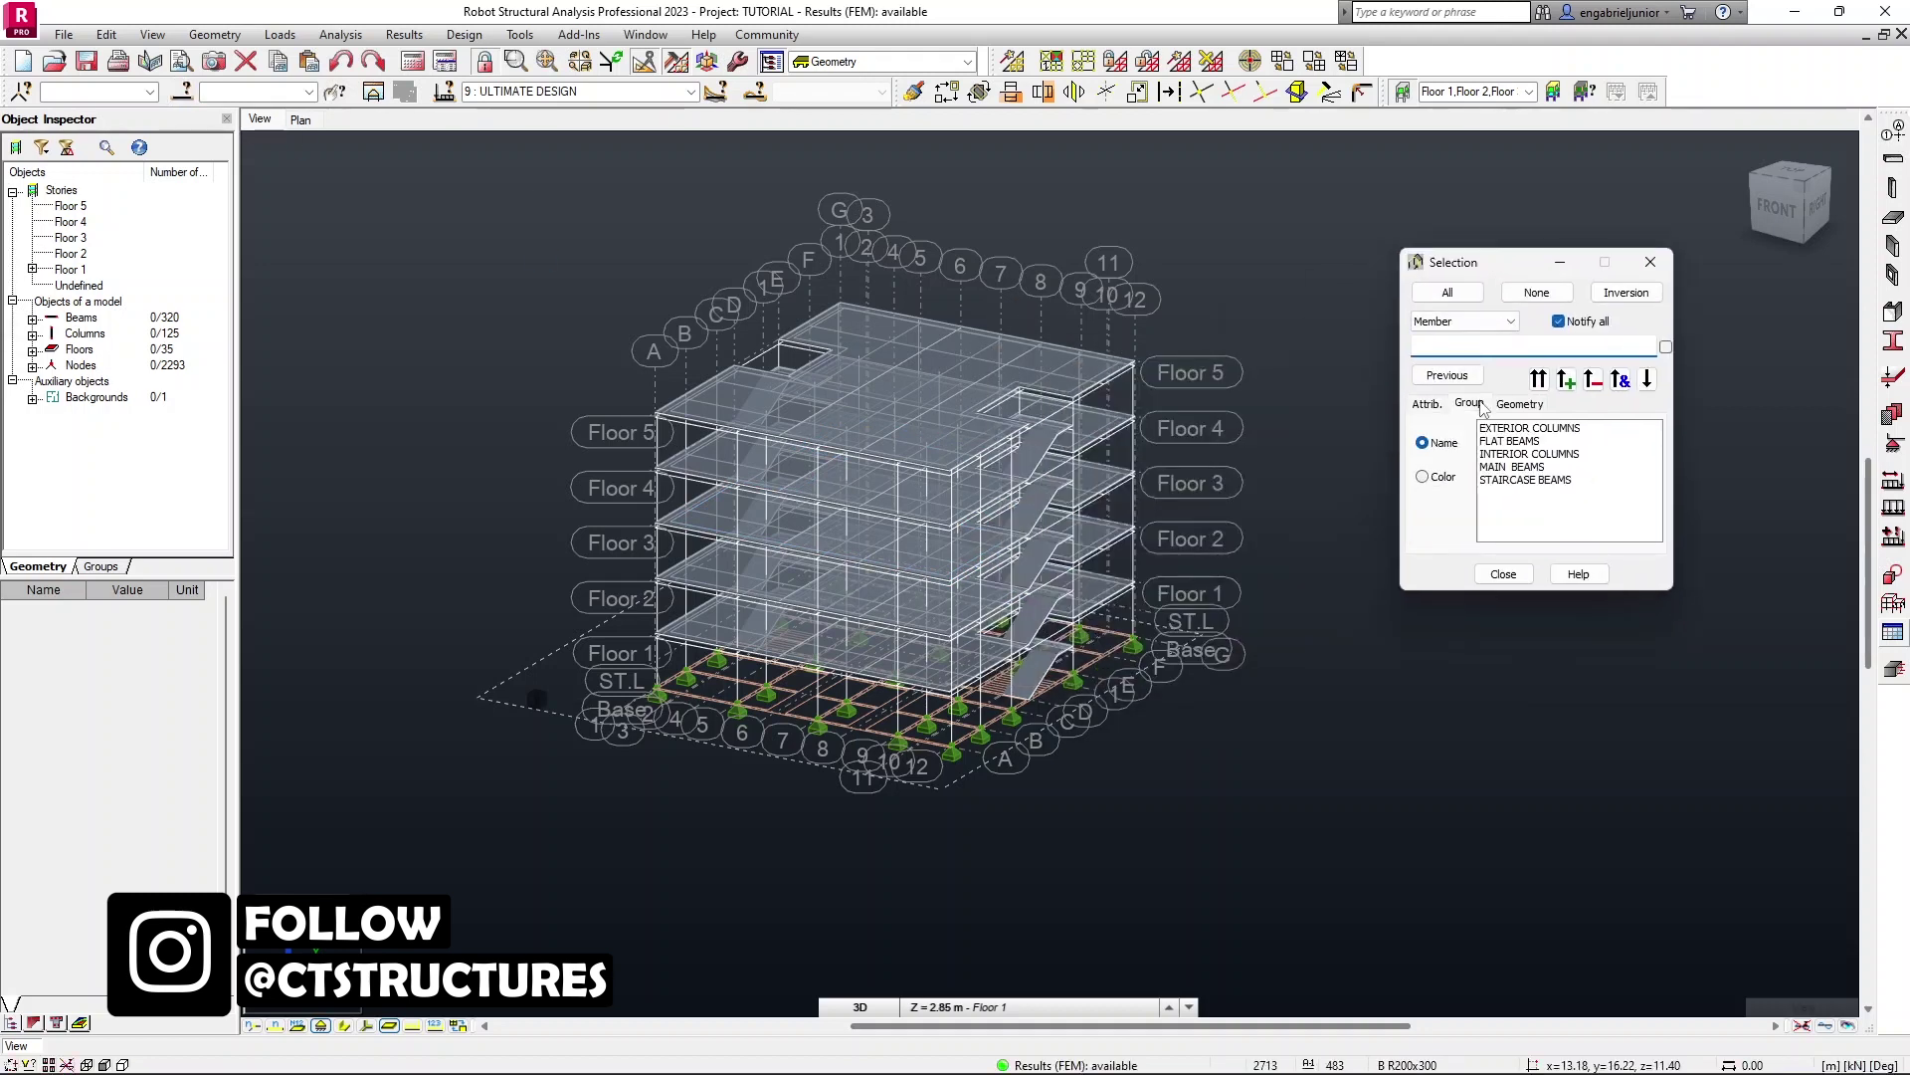
left_click(1524, 481)
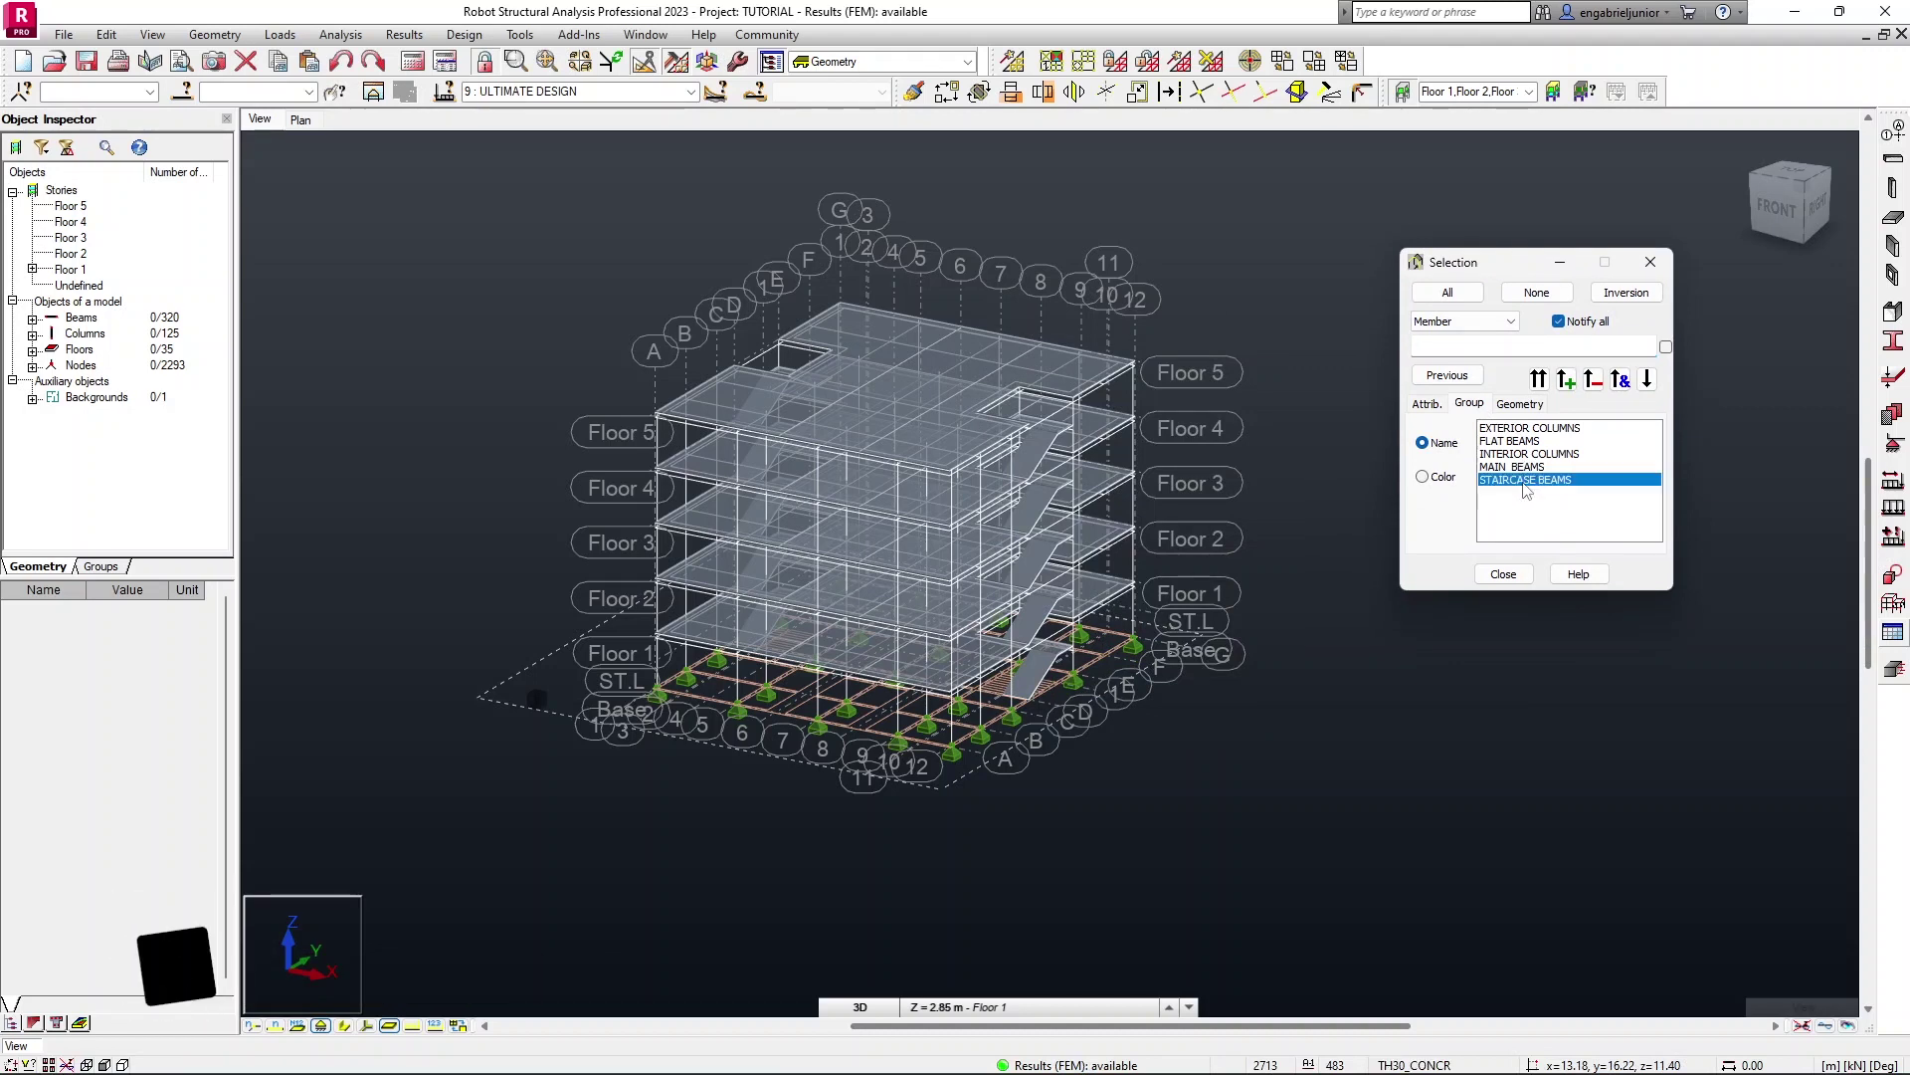
left_click(1539, 379)
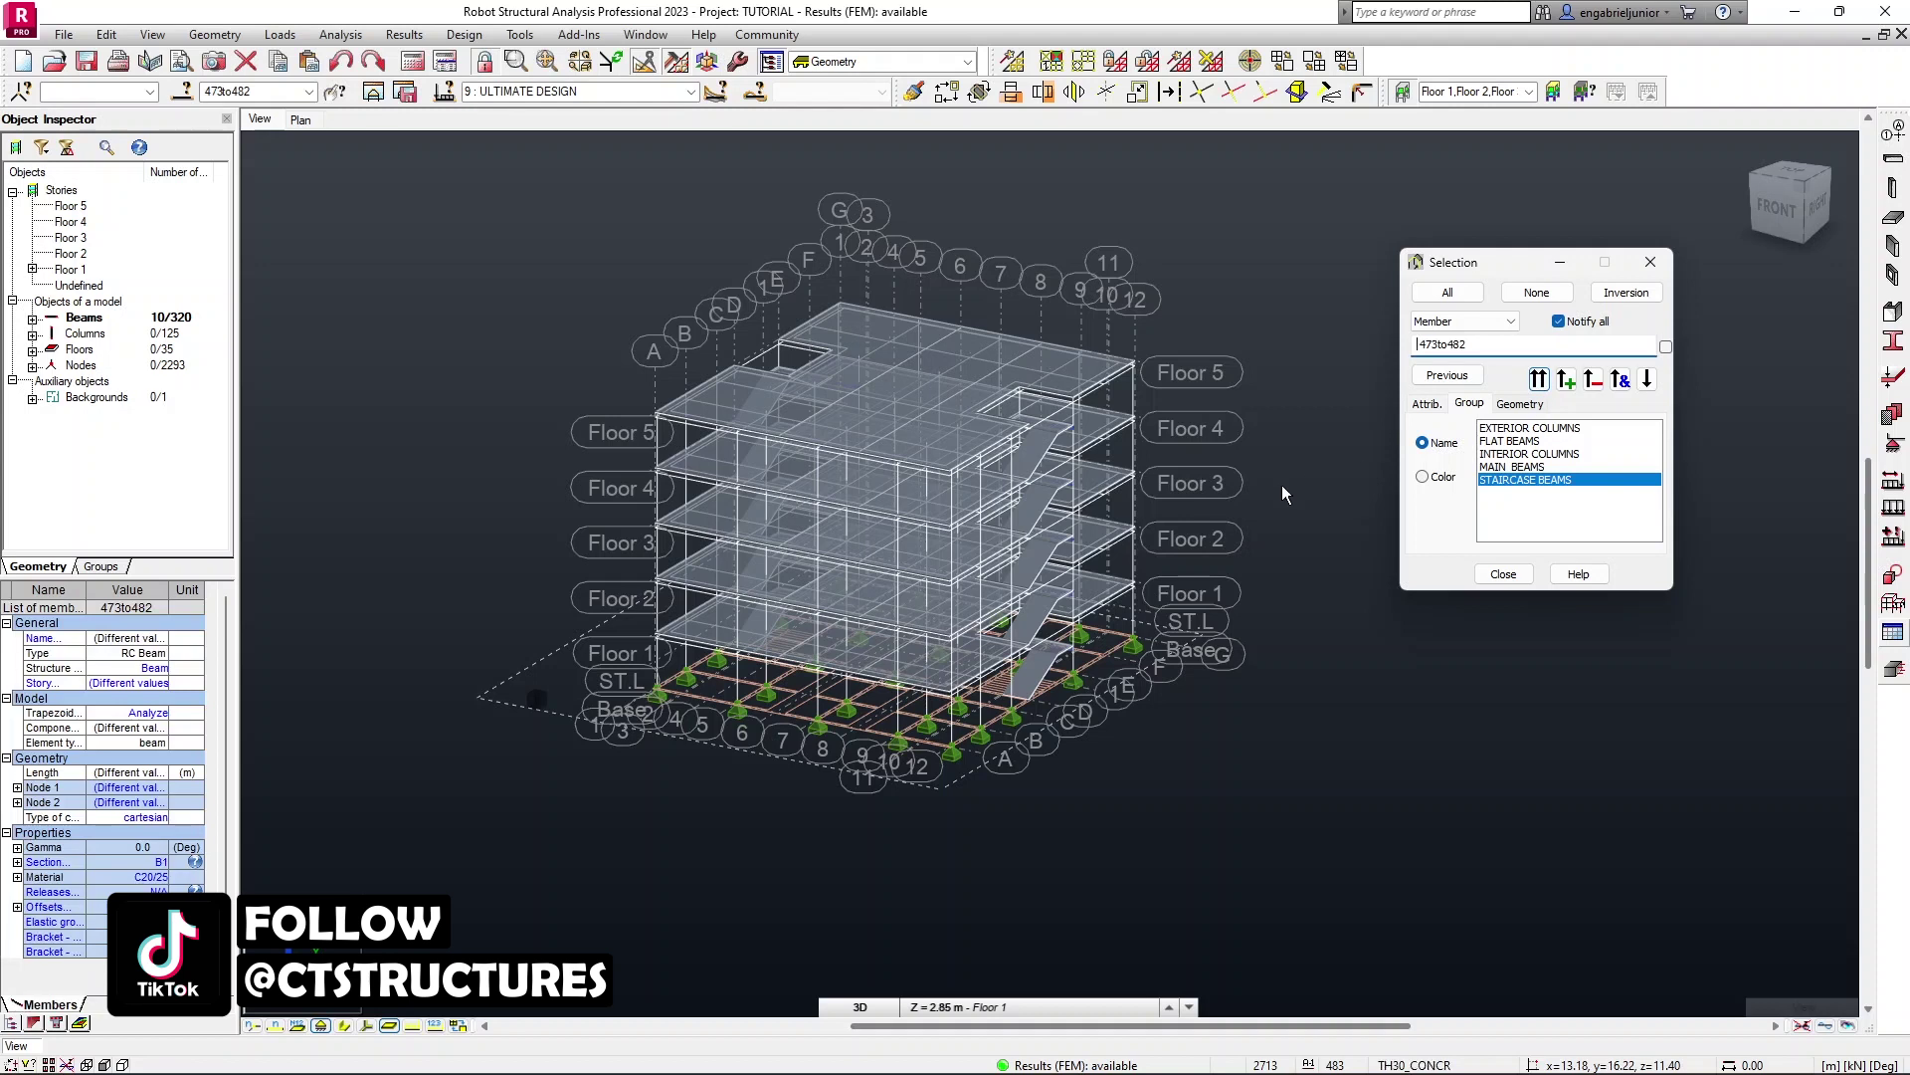
left_click(1651, 262)
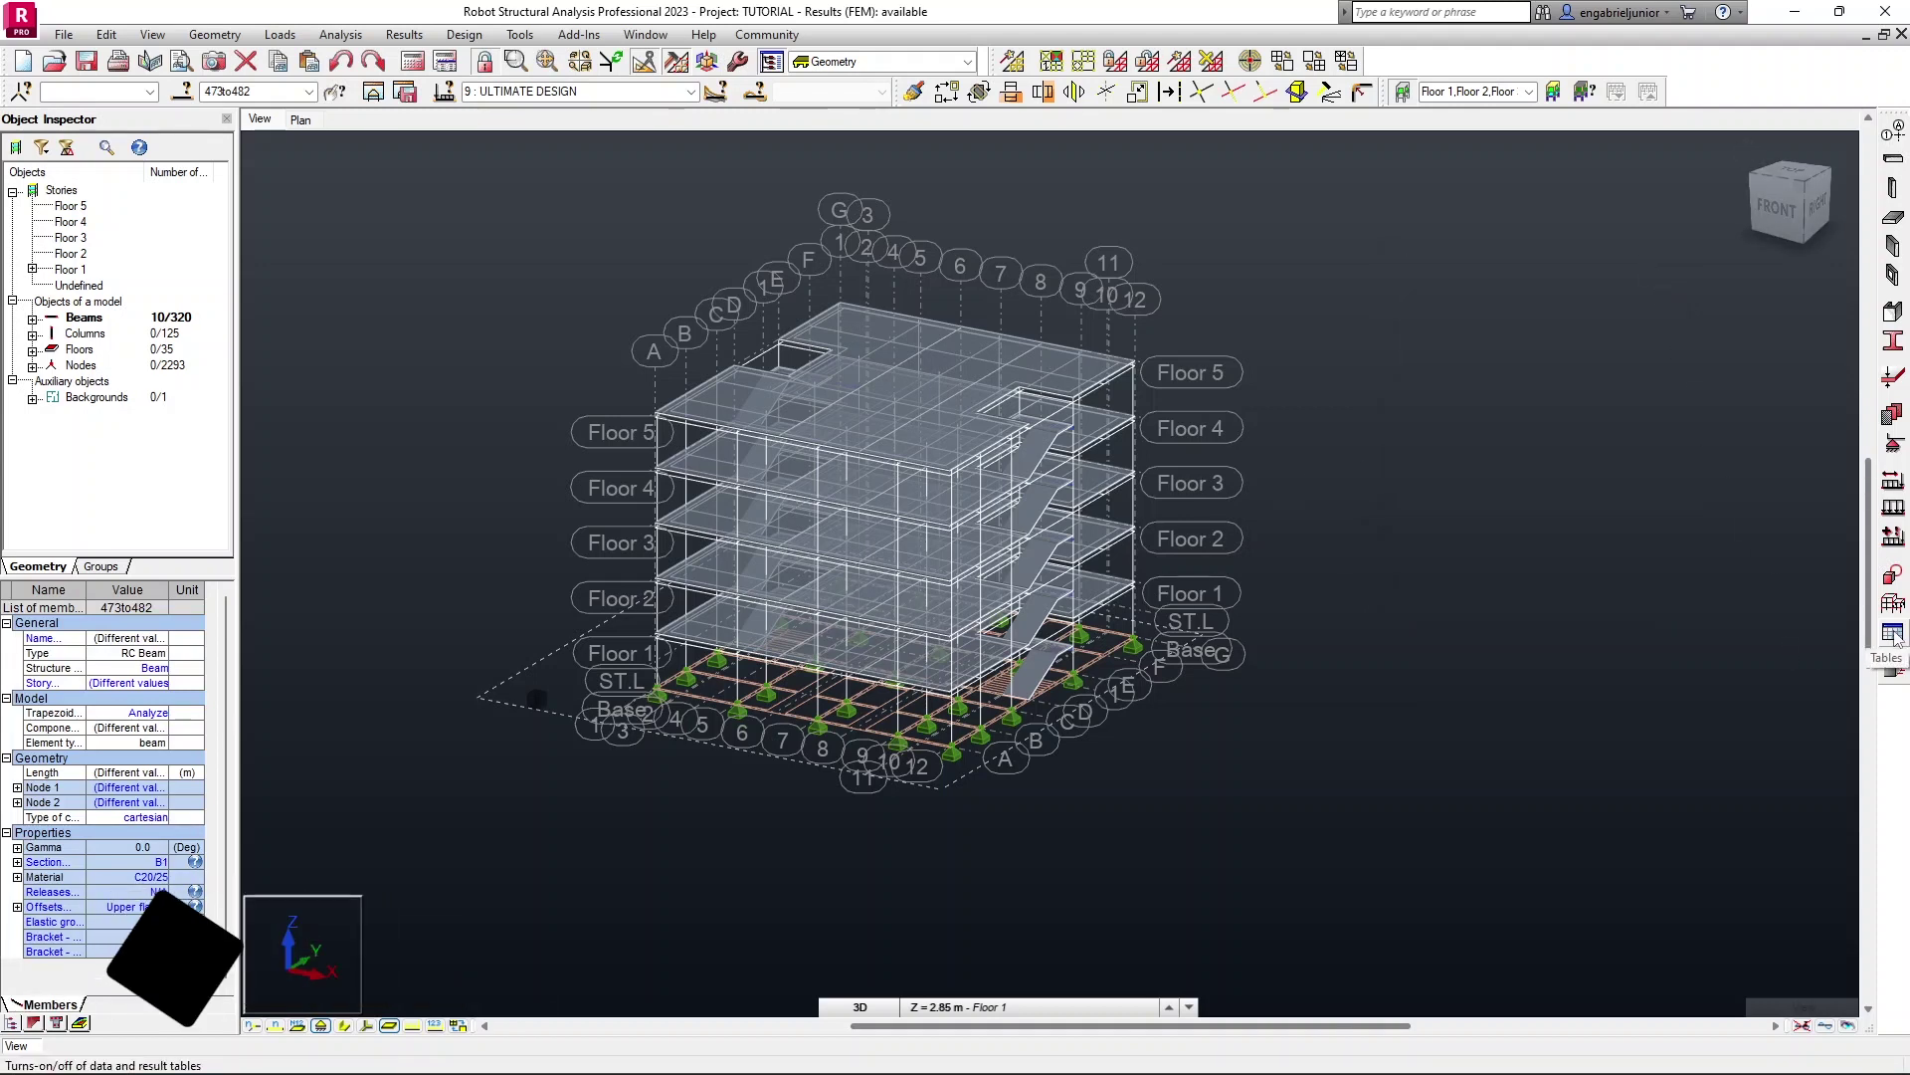
Step: Open the Forces results table filtered to the currently selected staircase beams
left_click(152, 34)
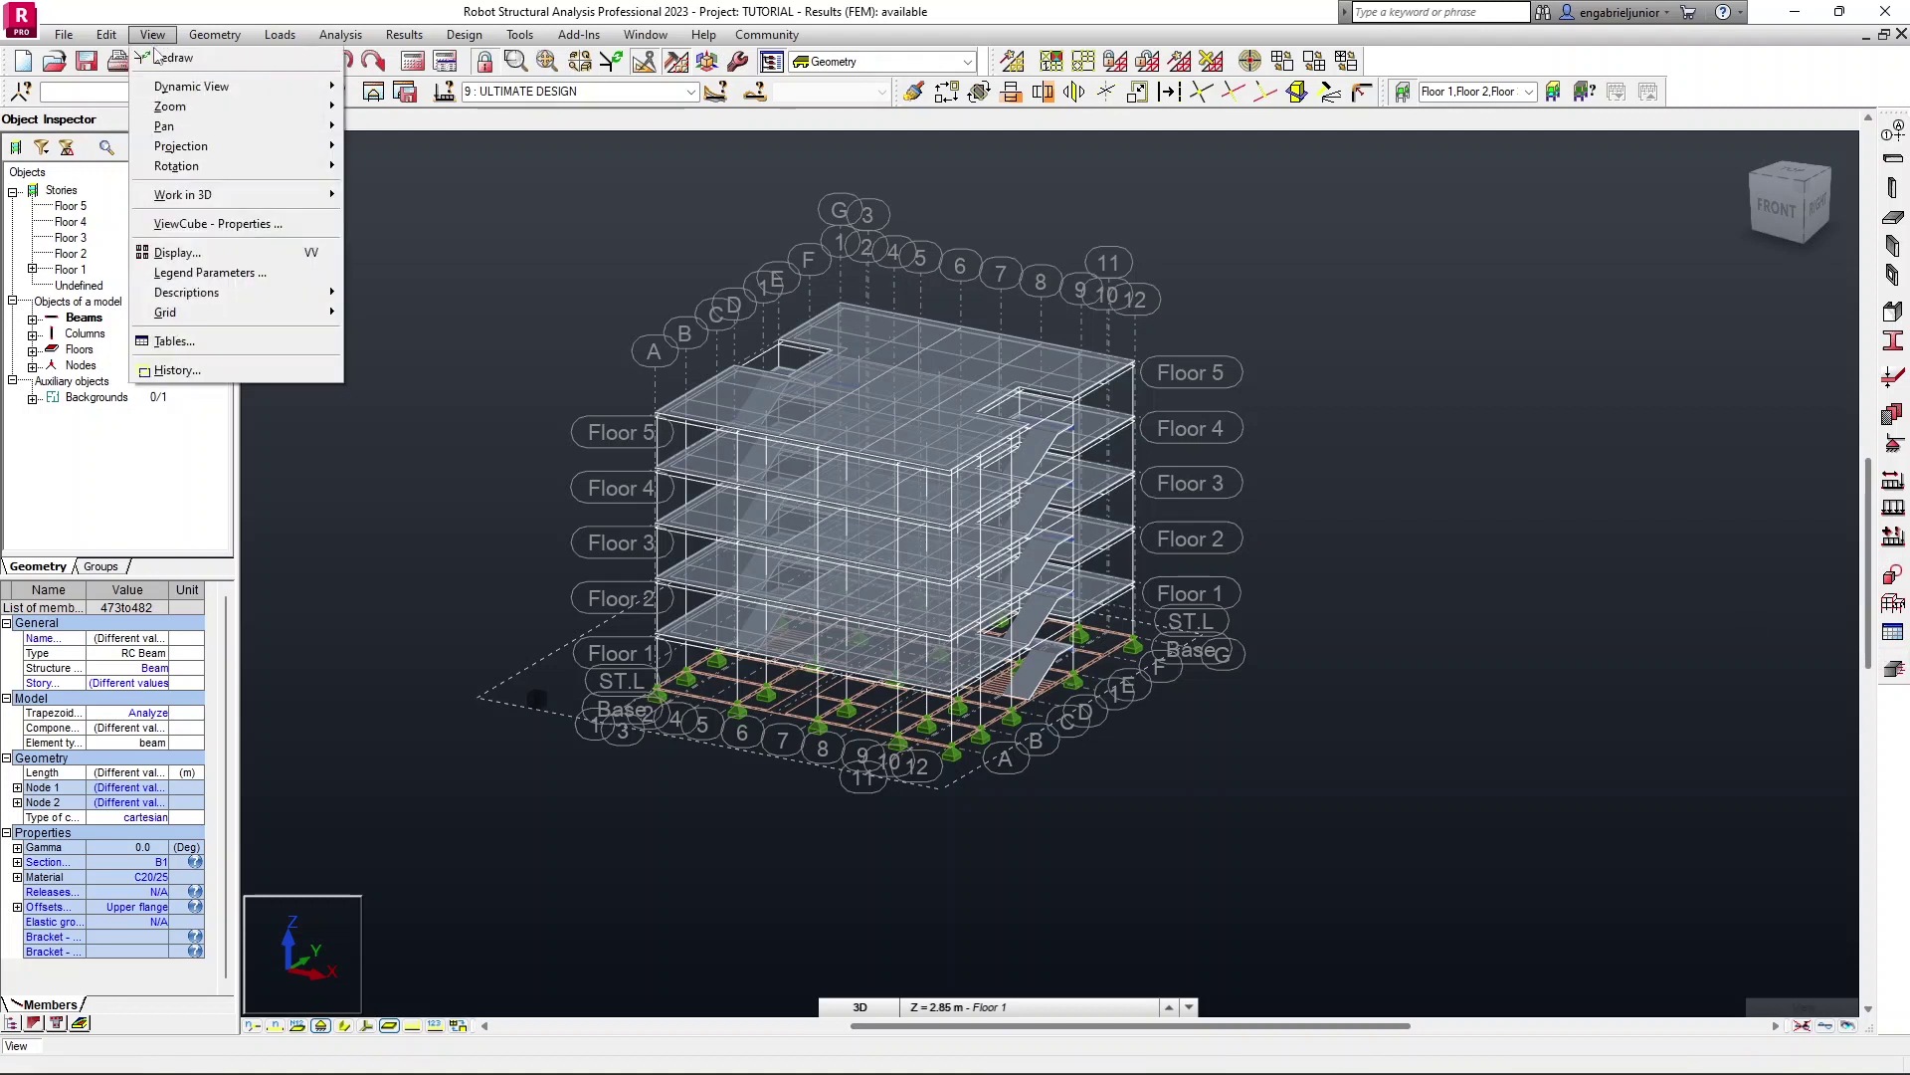
left_click(250, 340)
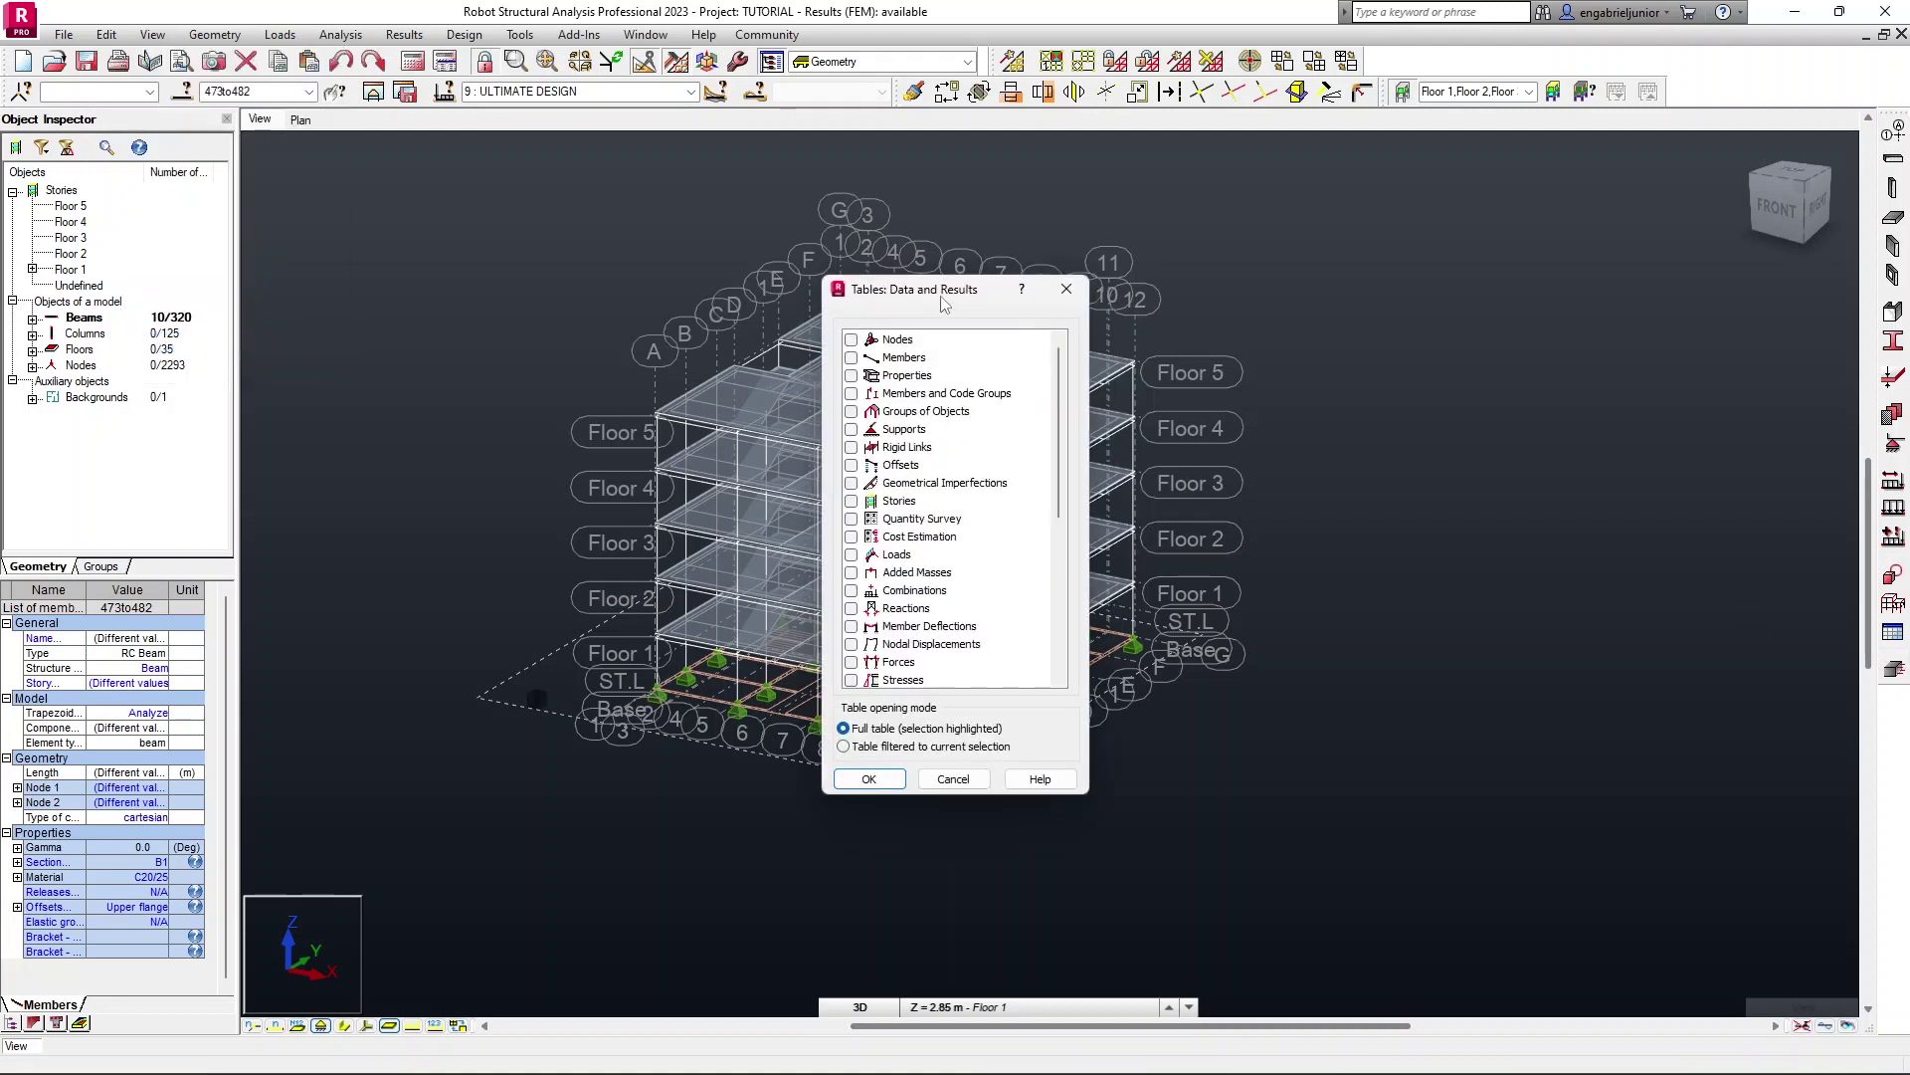
left_click_drag(946, 294, 1489, 244)
scroll(1487, 506, "down", 3)
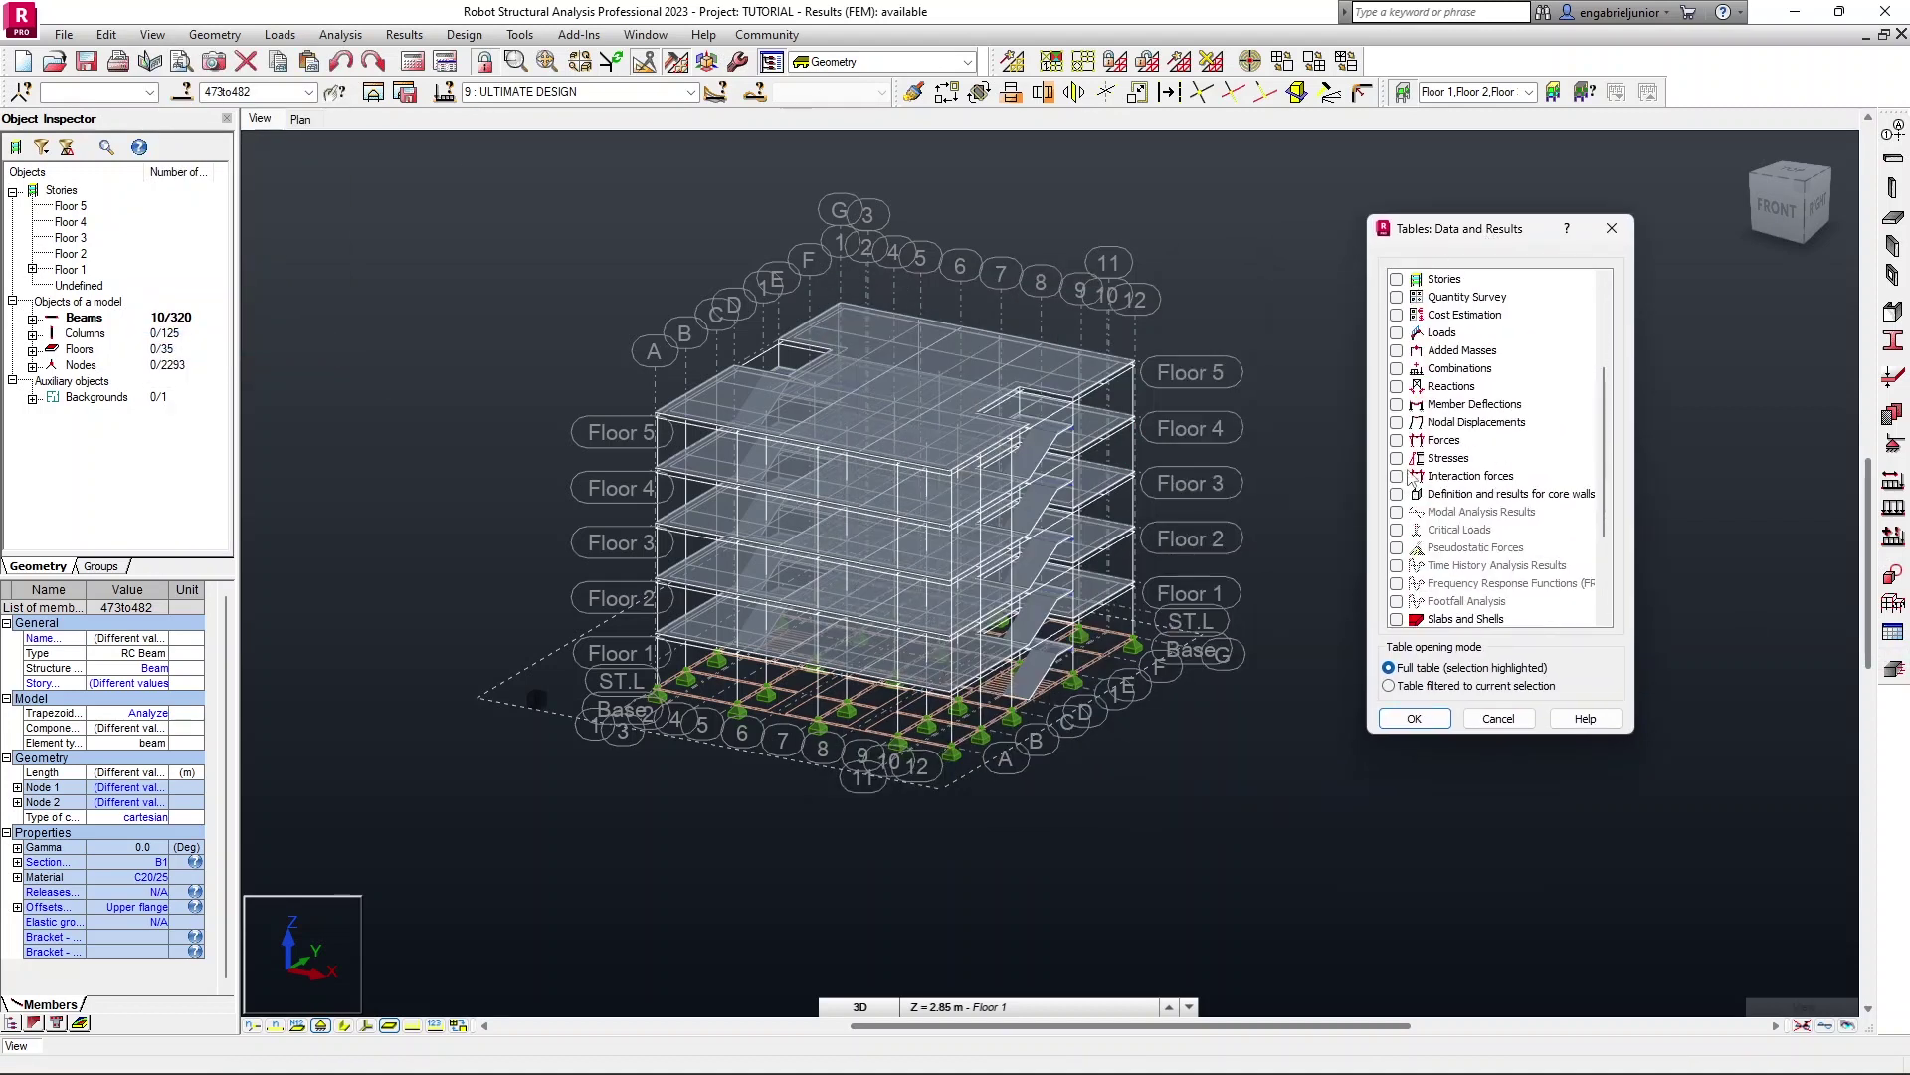
left_click(1397, 441)
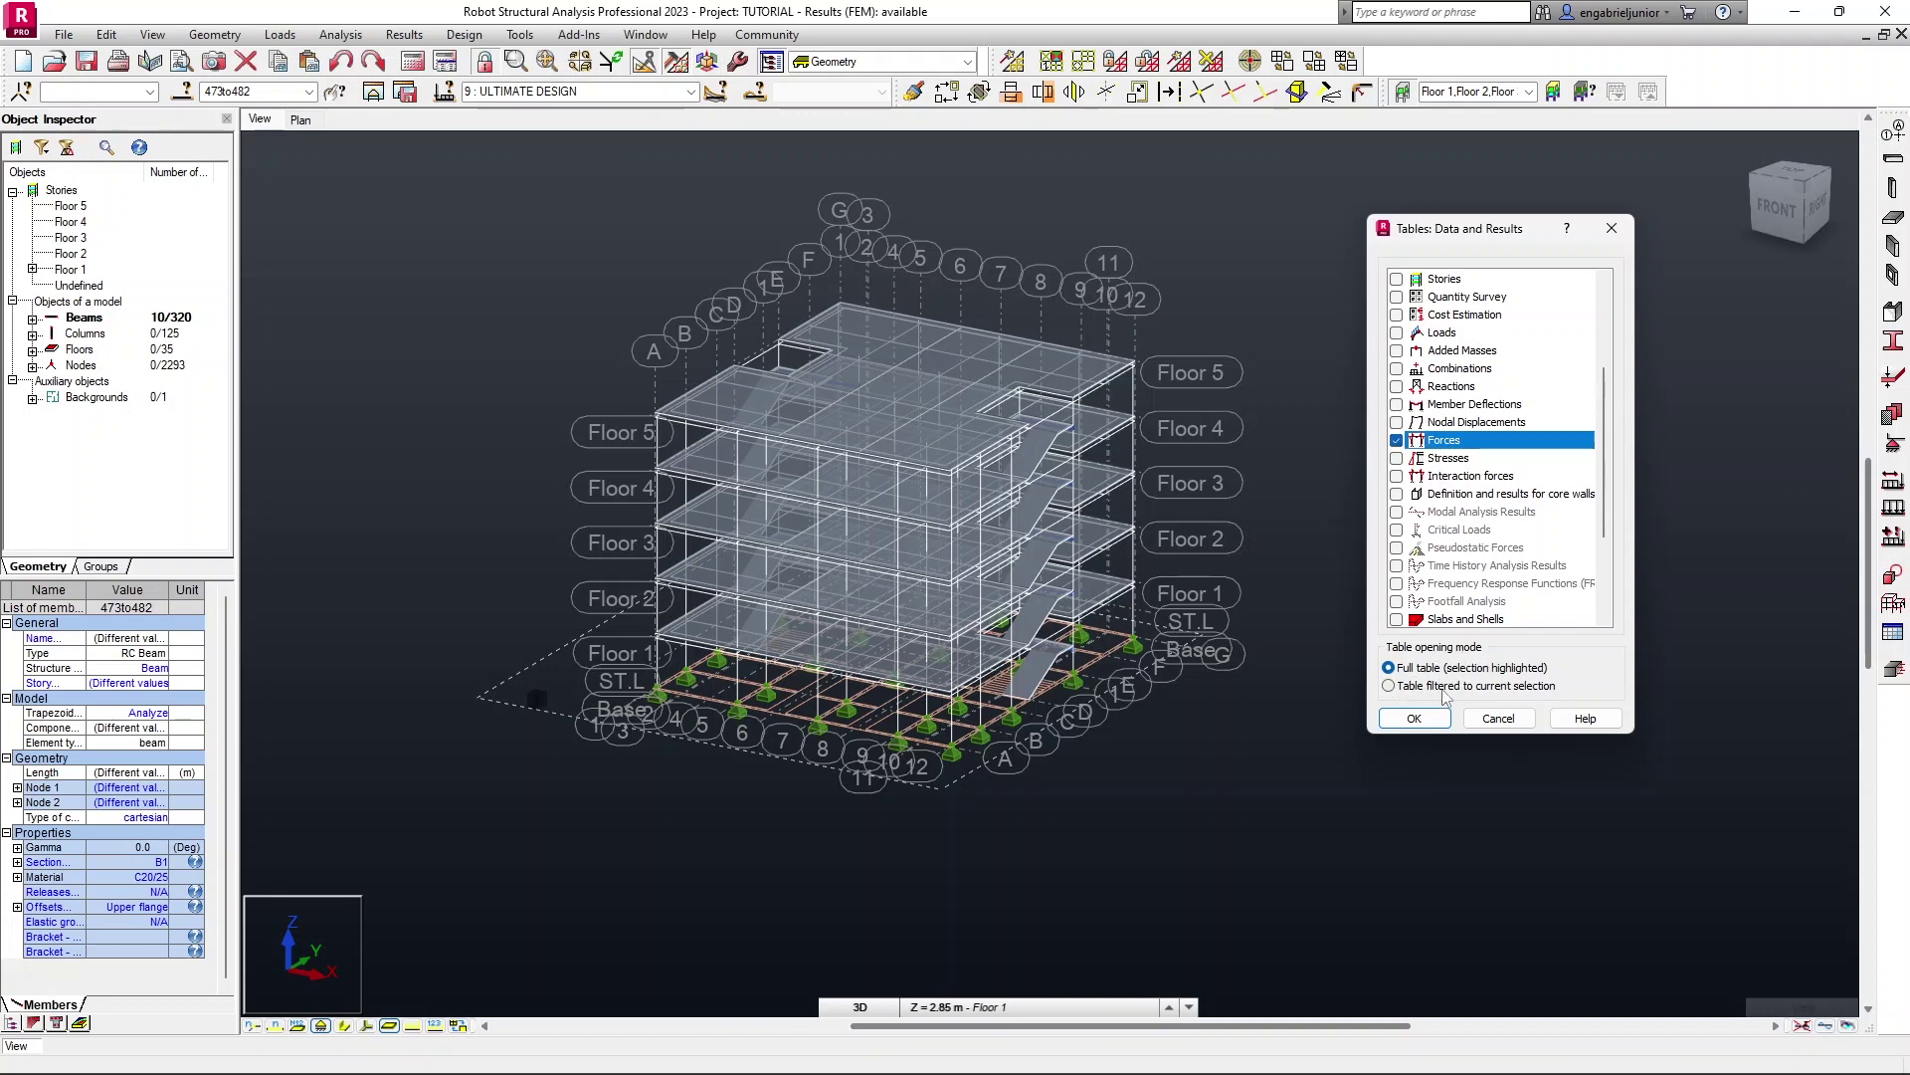
left_click(1389, 687)
left_click(1431, 720)
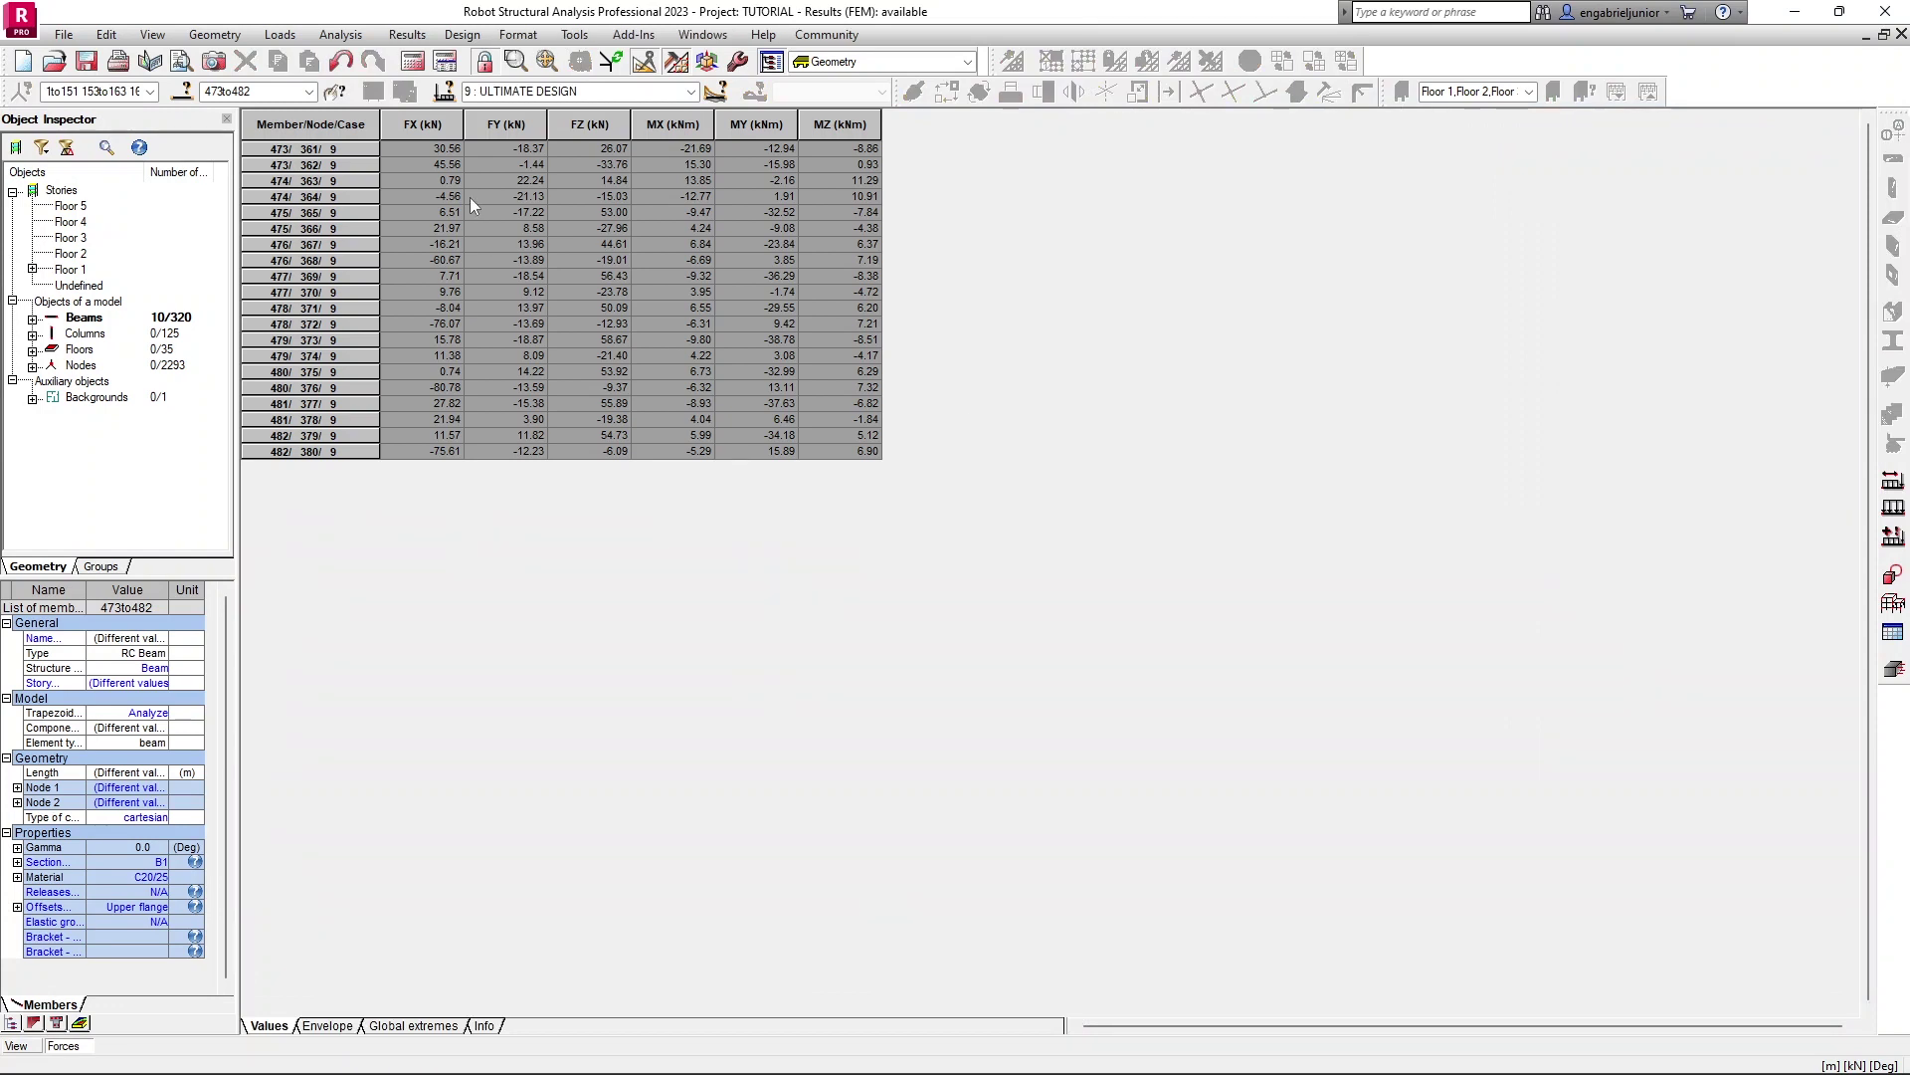
Step: Examine the FX to MZ columns of the Forces table and the member, node and case rows for beams 473 and 474
left_click(428, 125)
left_click(493, 122)
left_click(569, 126)
left_click(665, 125)
left_click(761, 129)
left_click(851, 131)
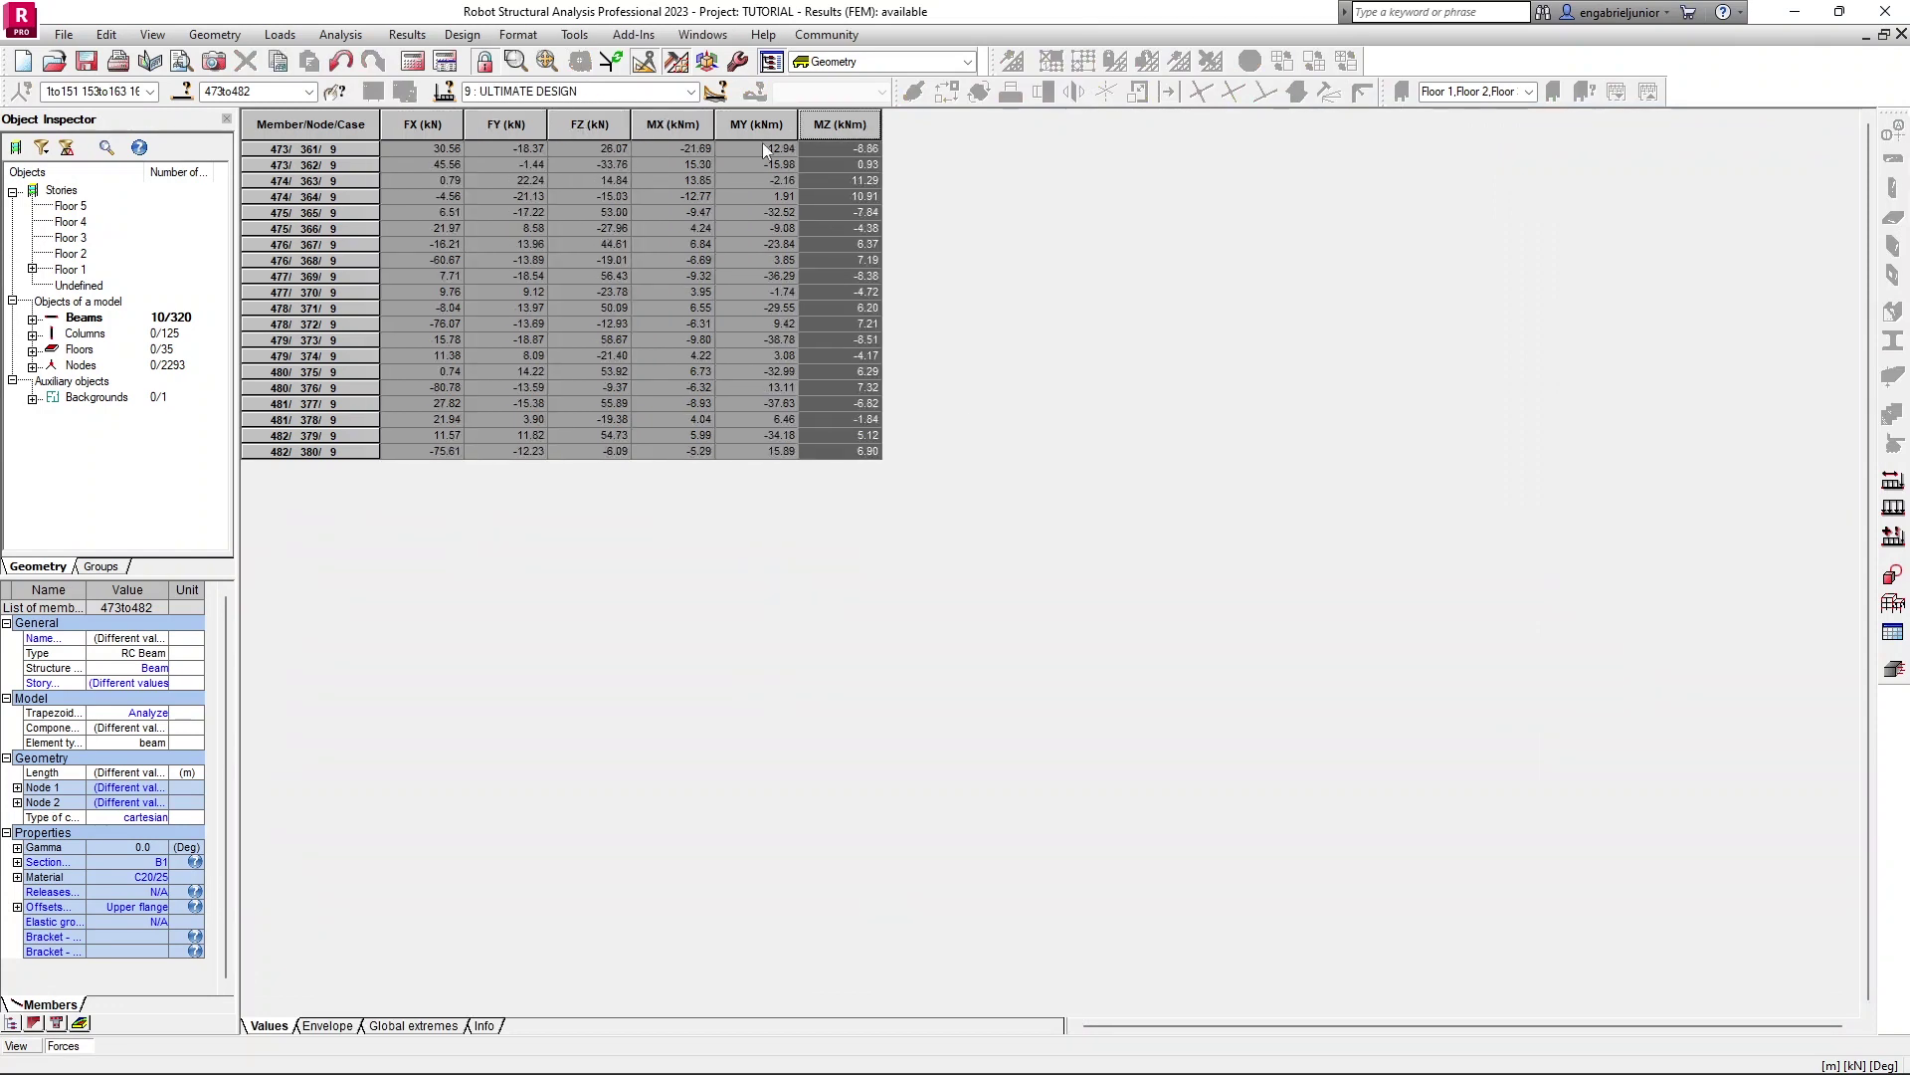
left_click(300, 164)
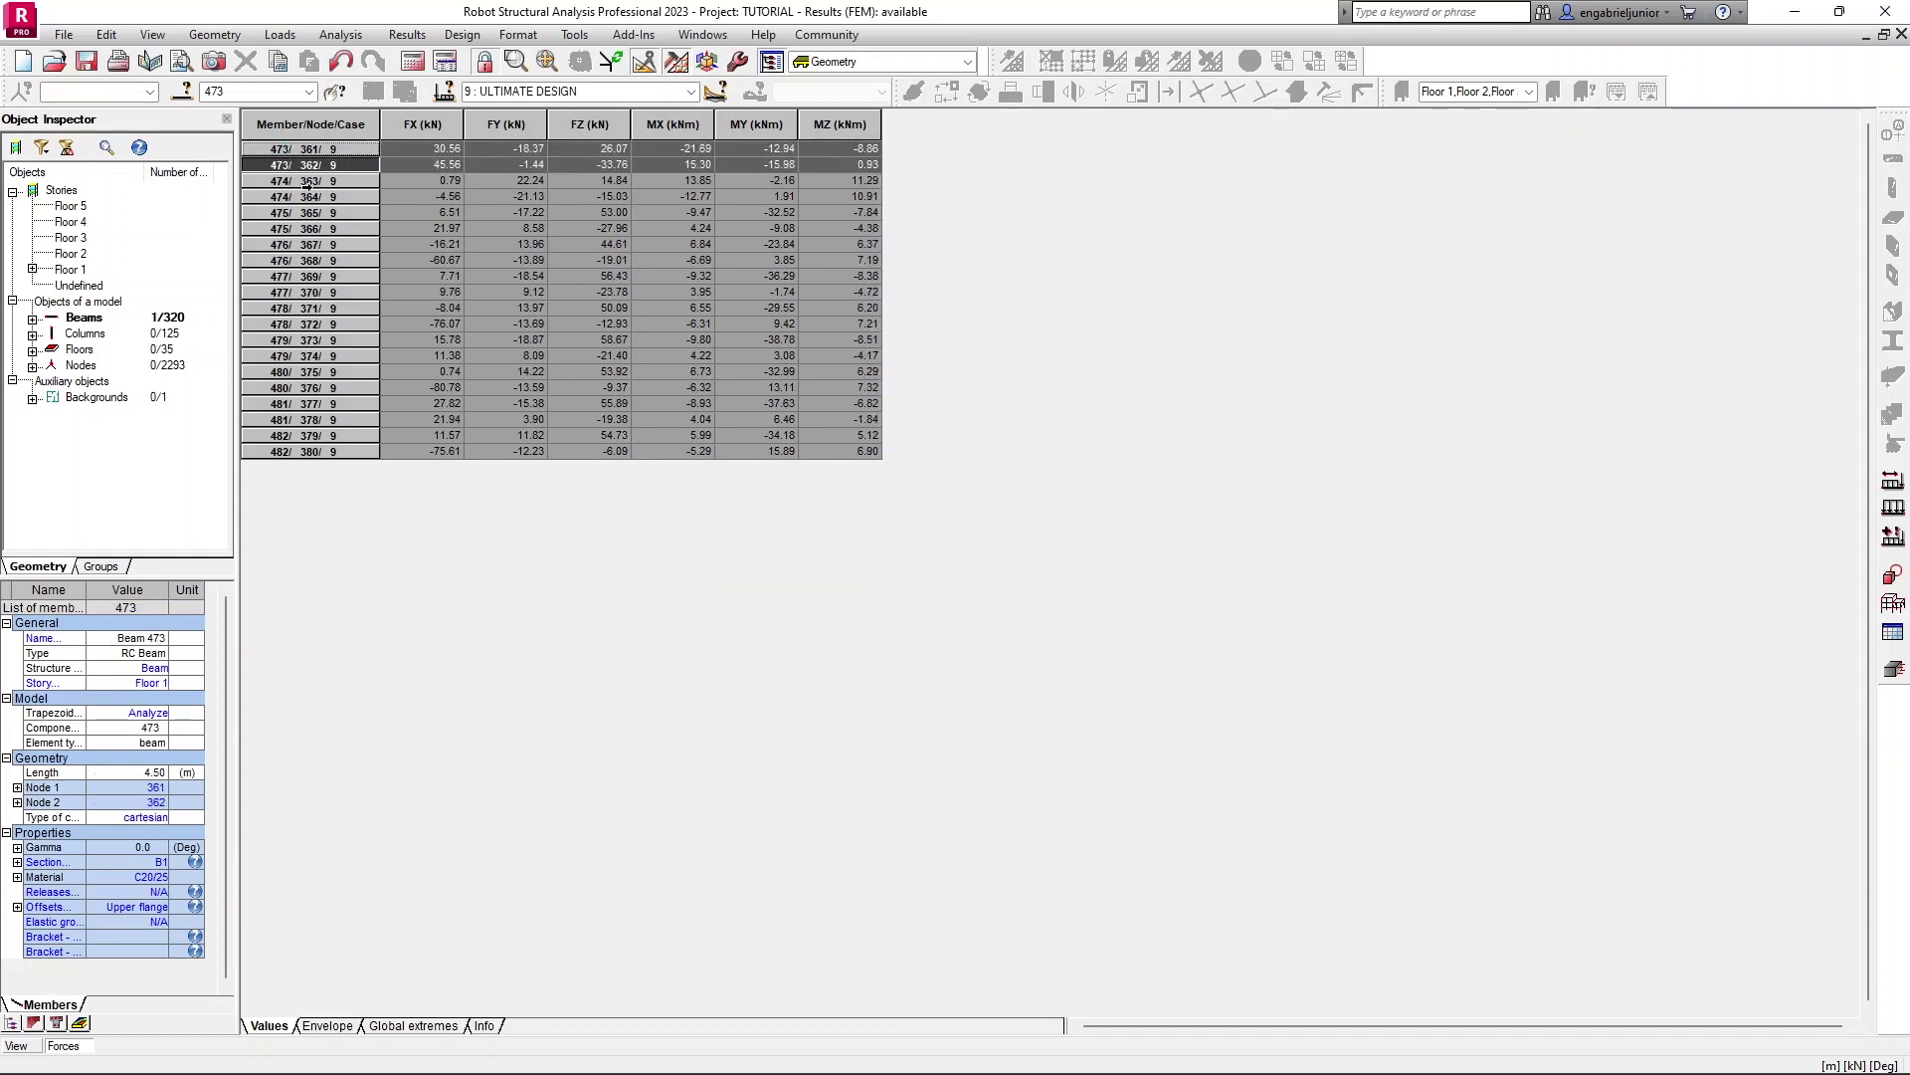
left_click(307, 182)
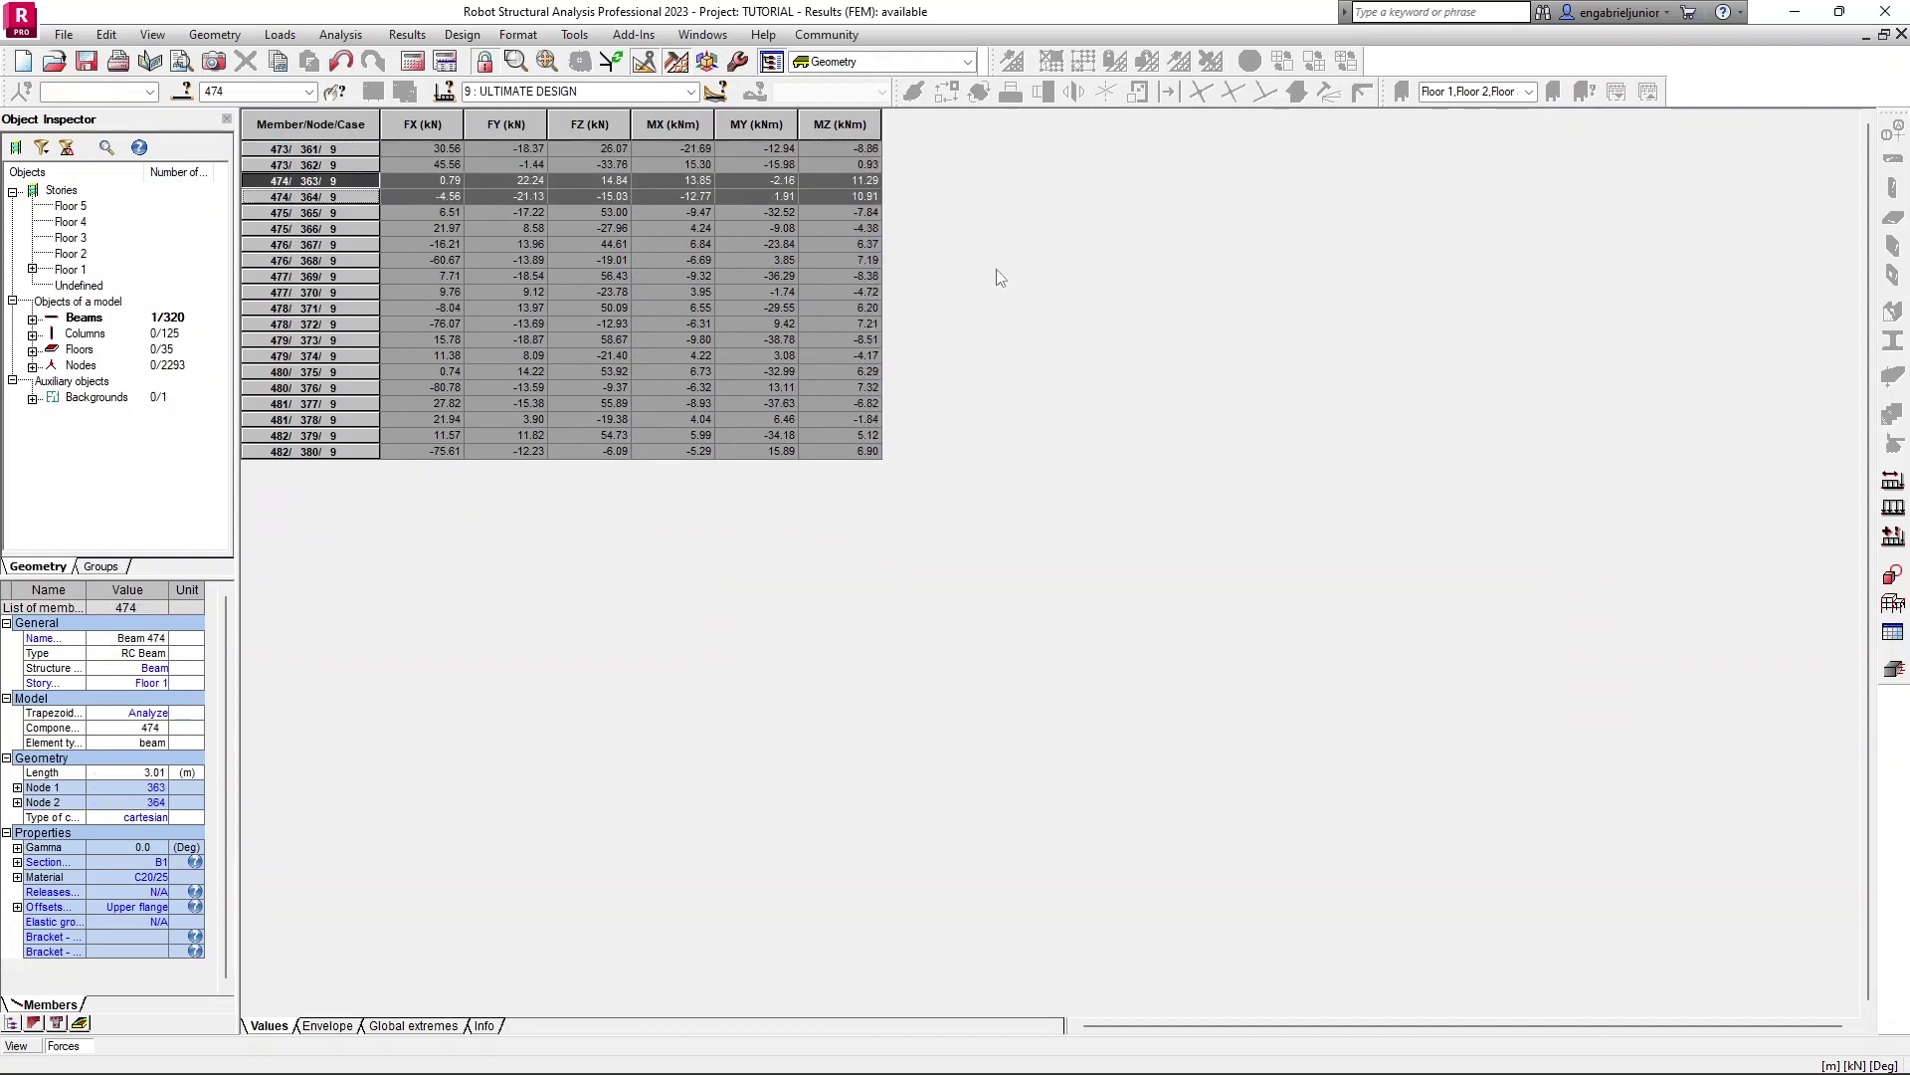
left_click(303, 128)
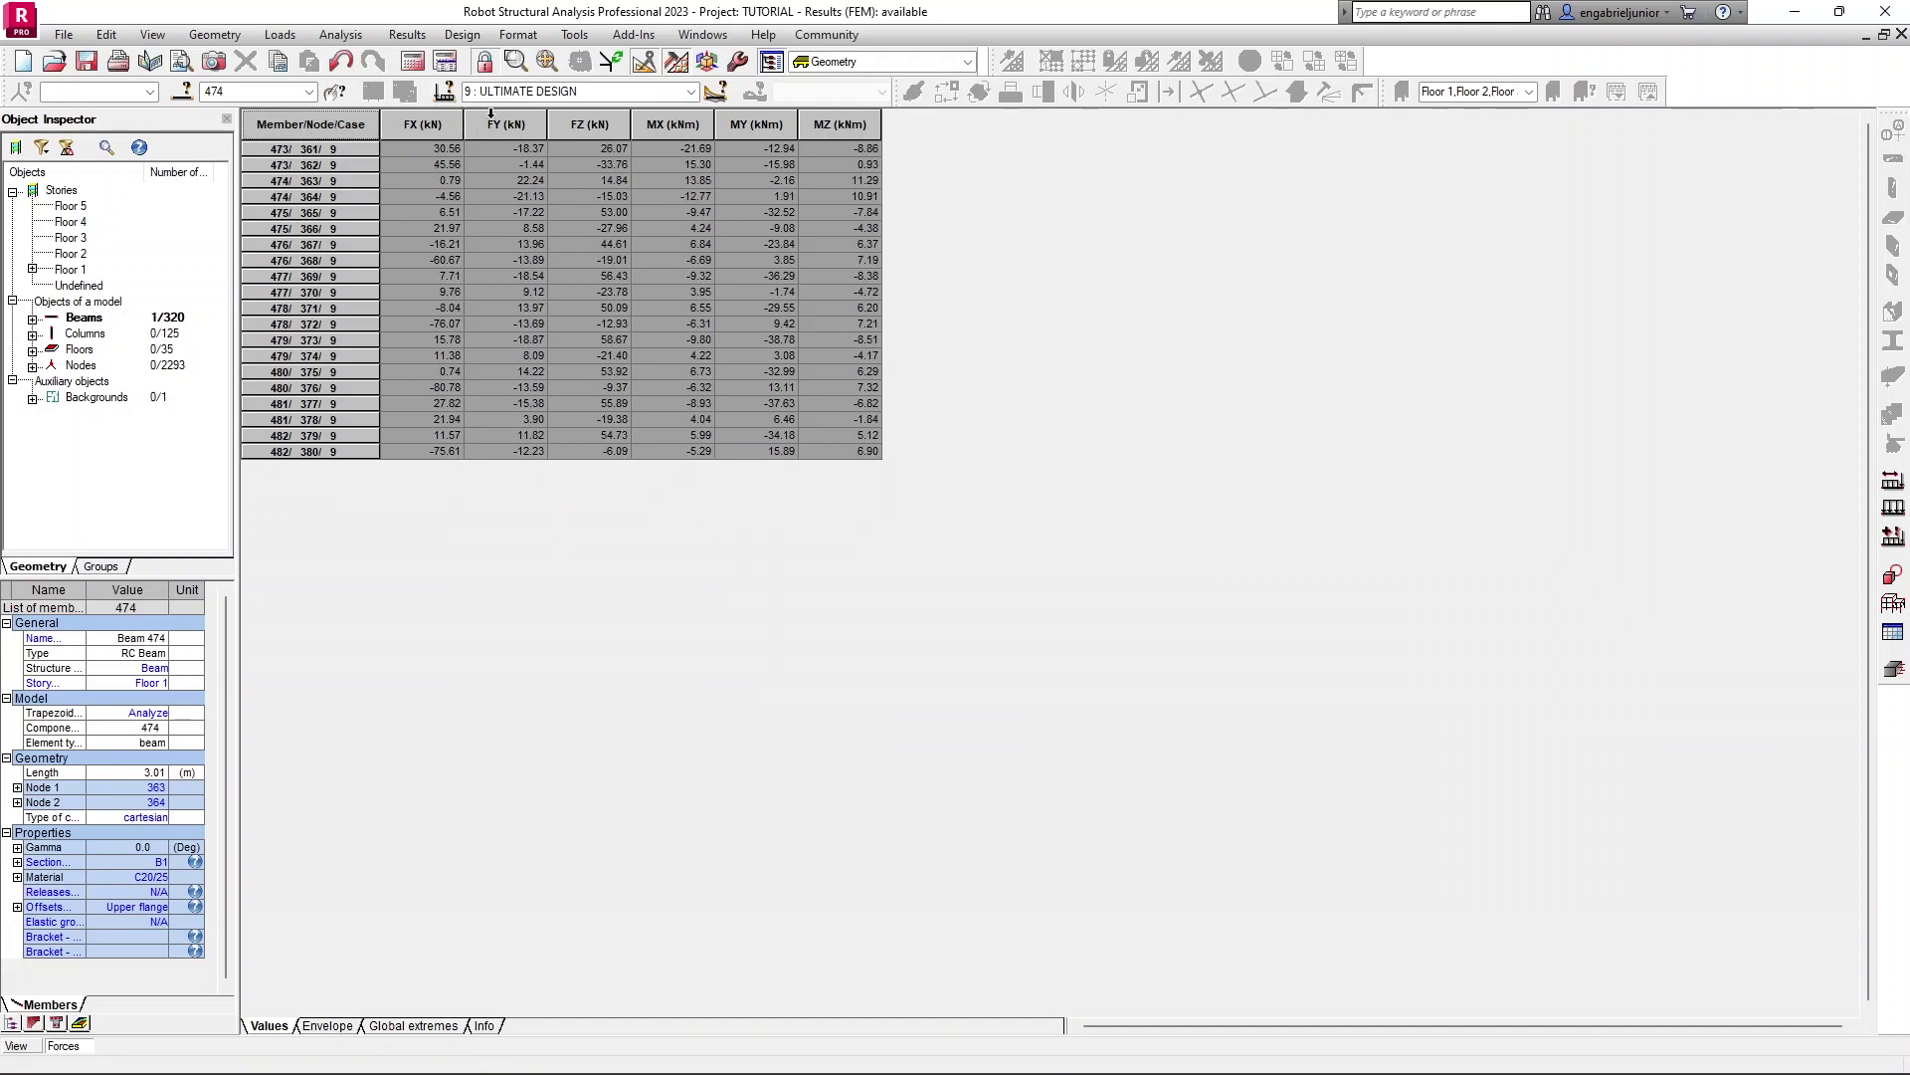
Step: Add serviceability combination 10 to the Forces table's case filter alongside ultimate case 9, and select beam 473's rows
left_click(445, 91)
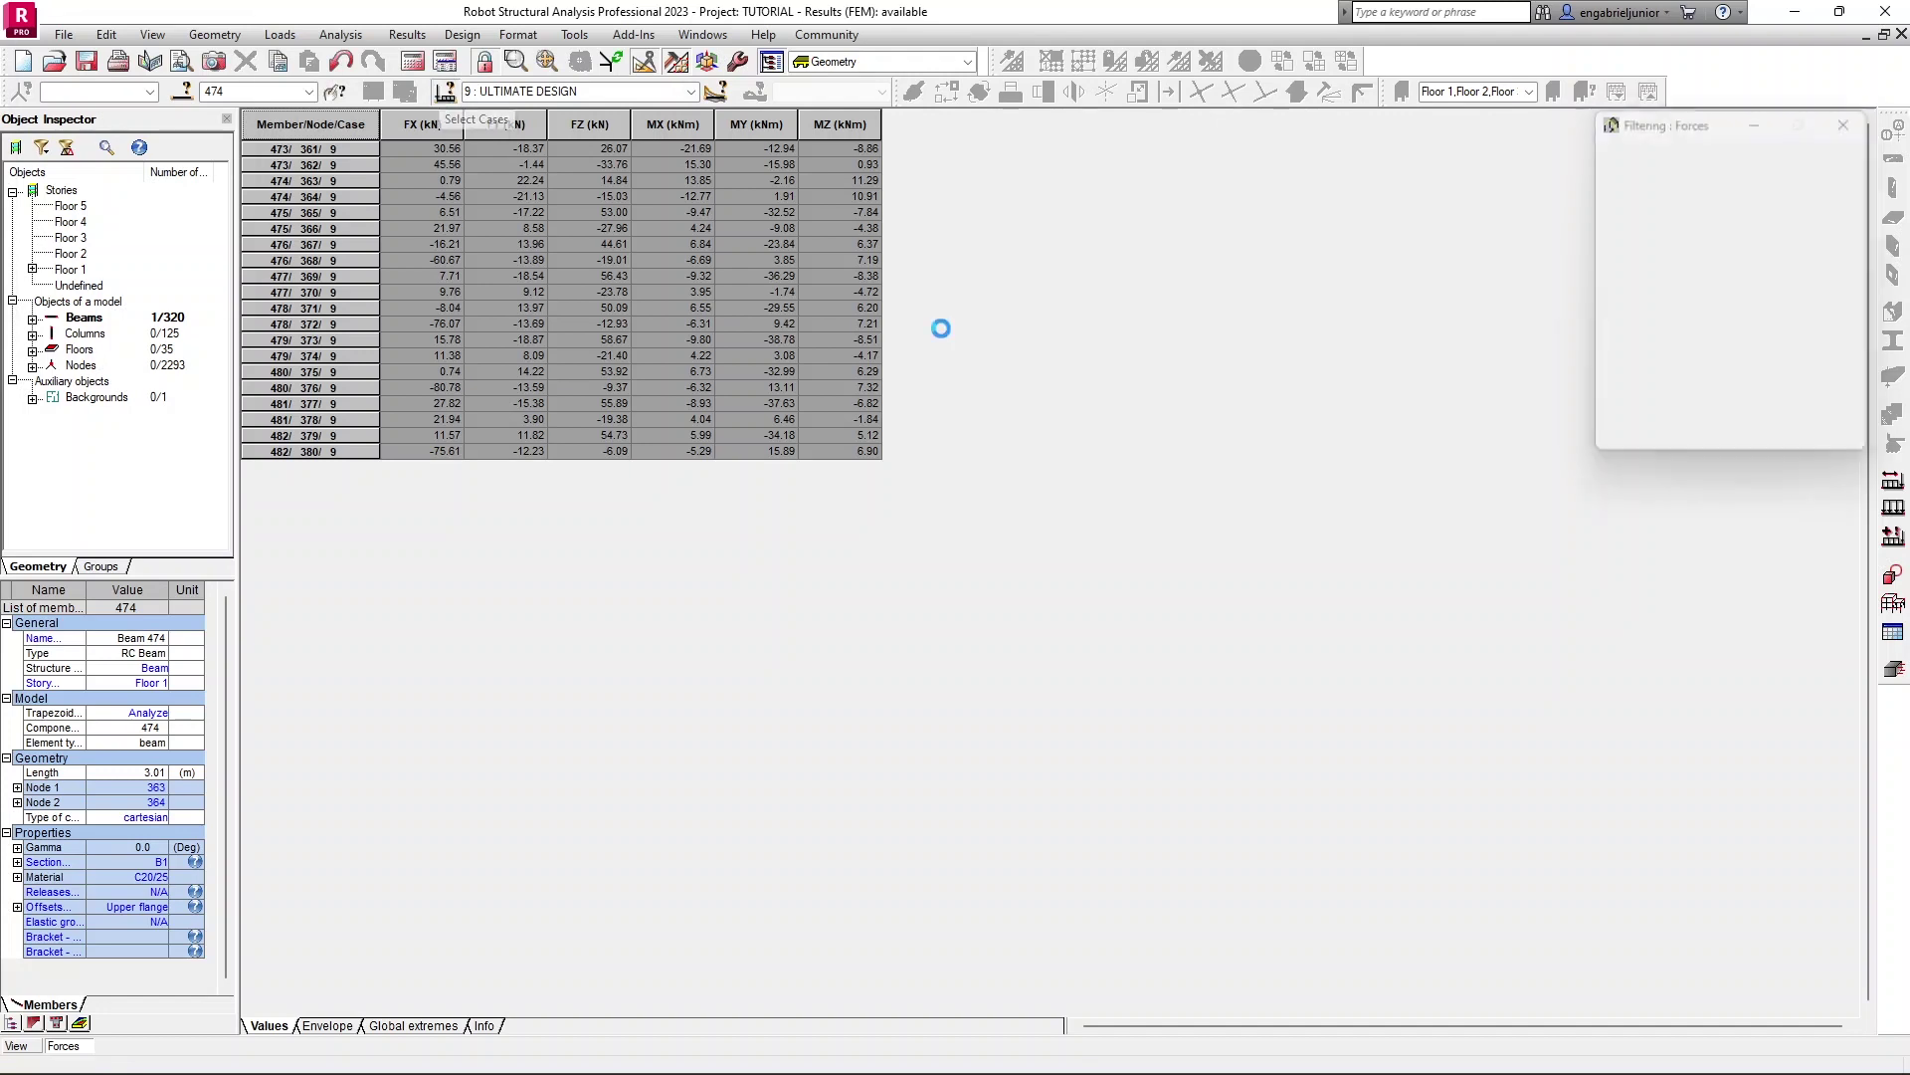
left_click_drag(1704, 128, 1263, 161)
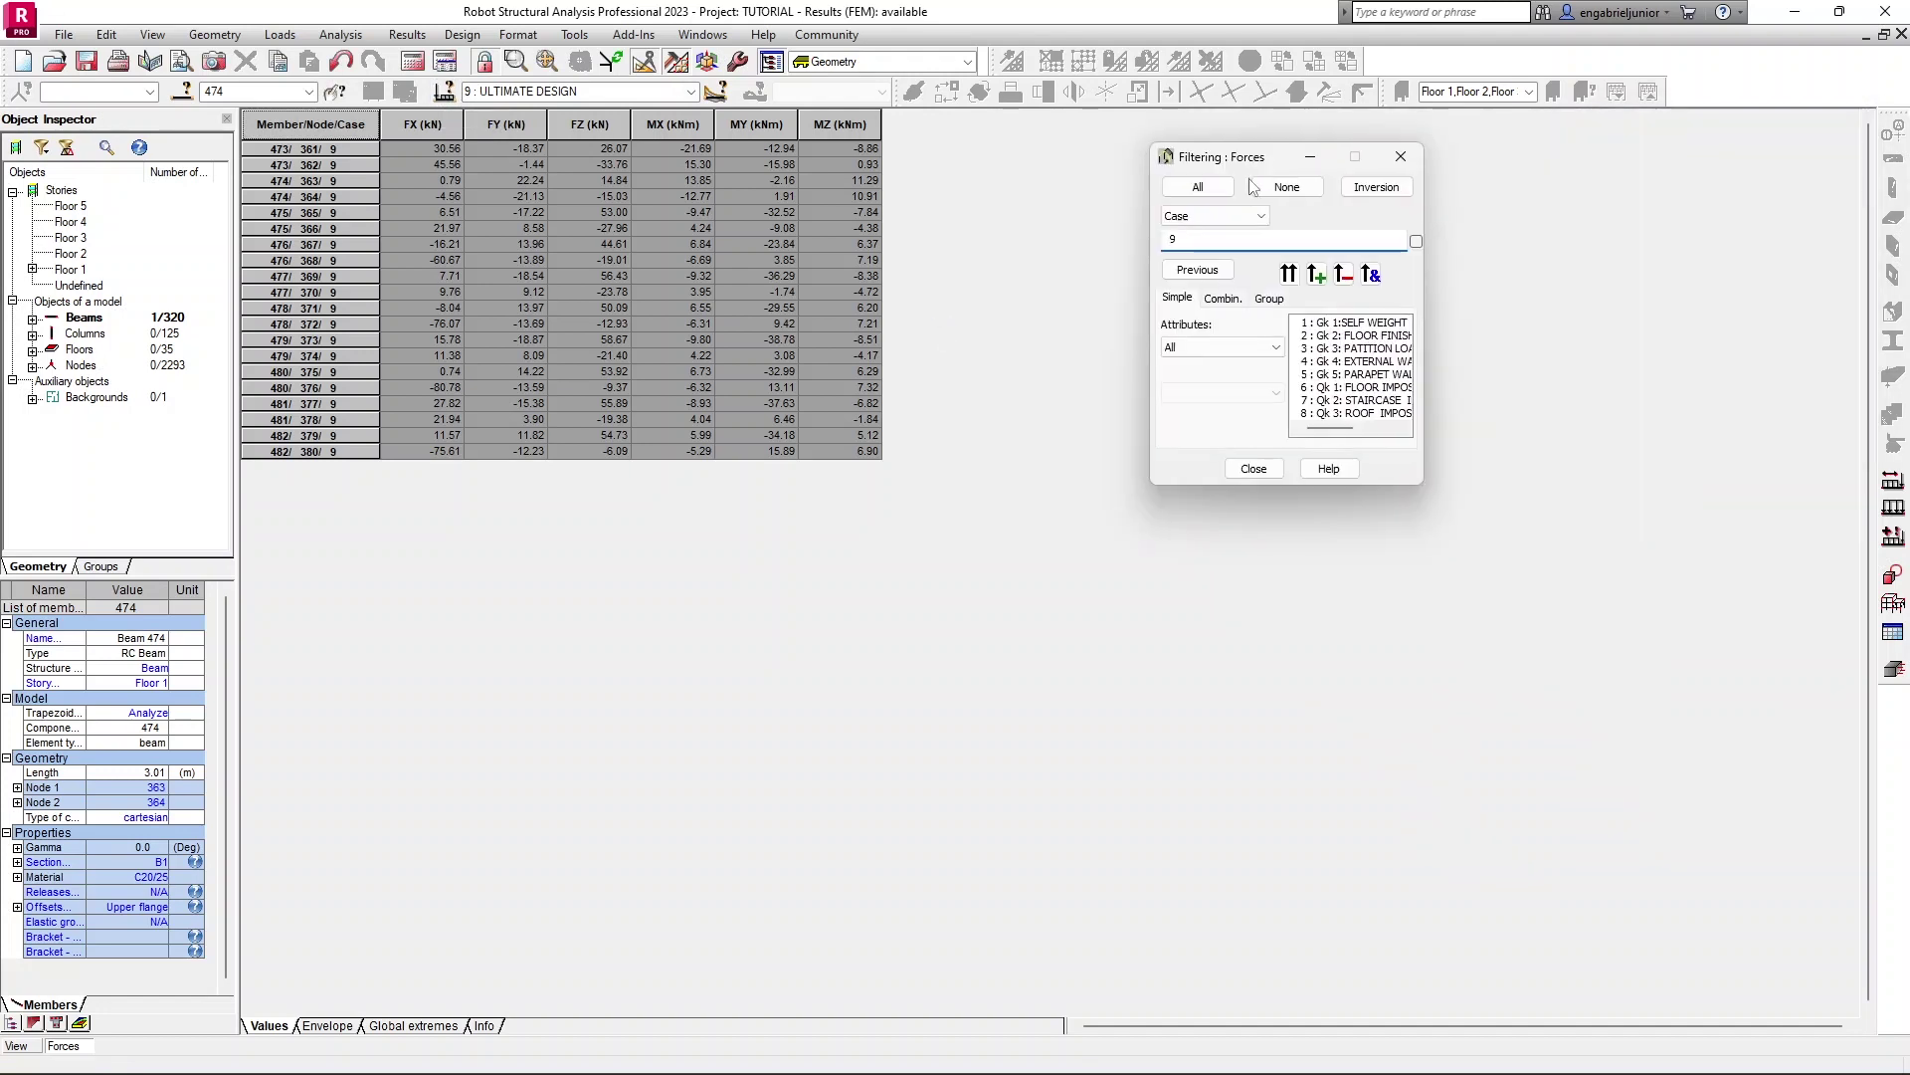
left_click(1224, 300)
left_click(1343, 339)
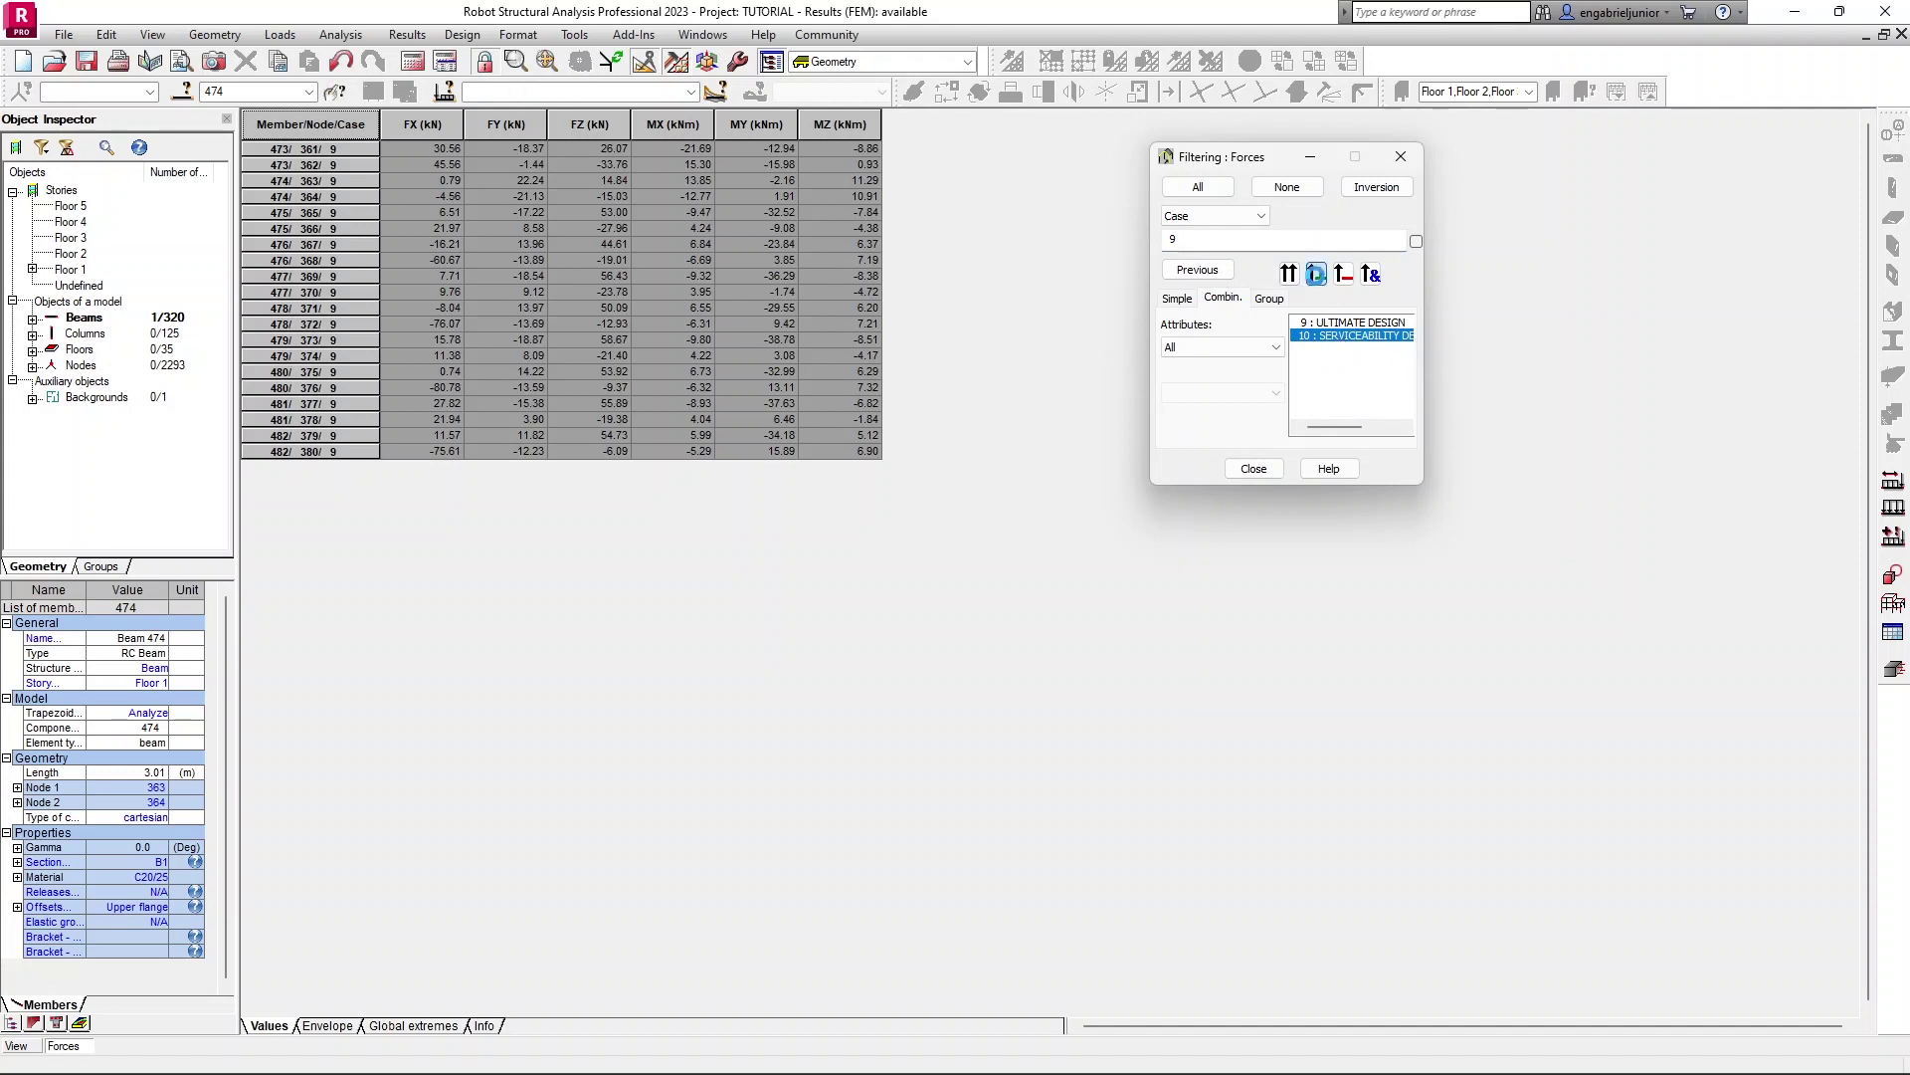
left_click(1316, 274)
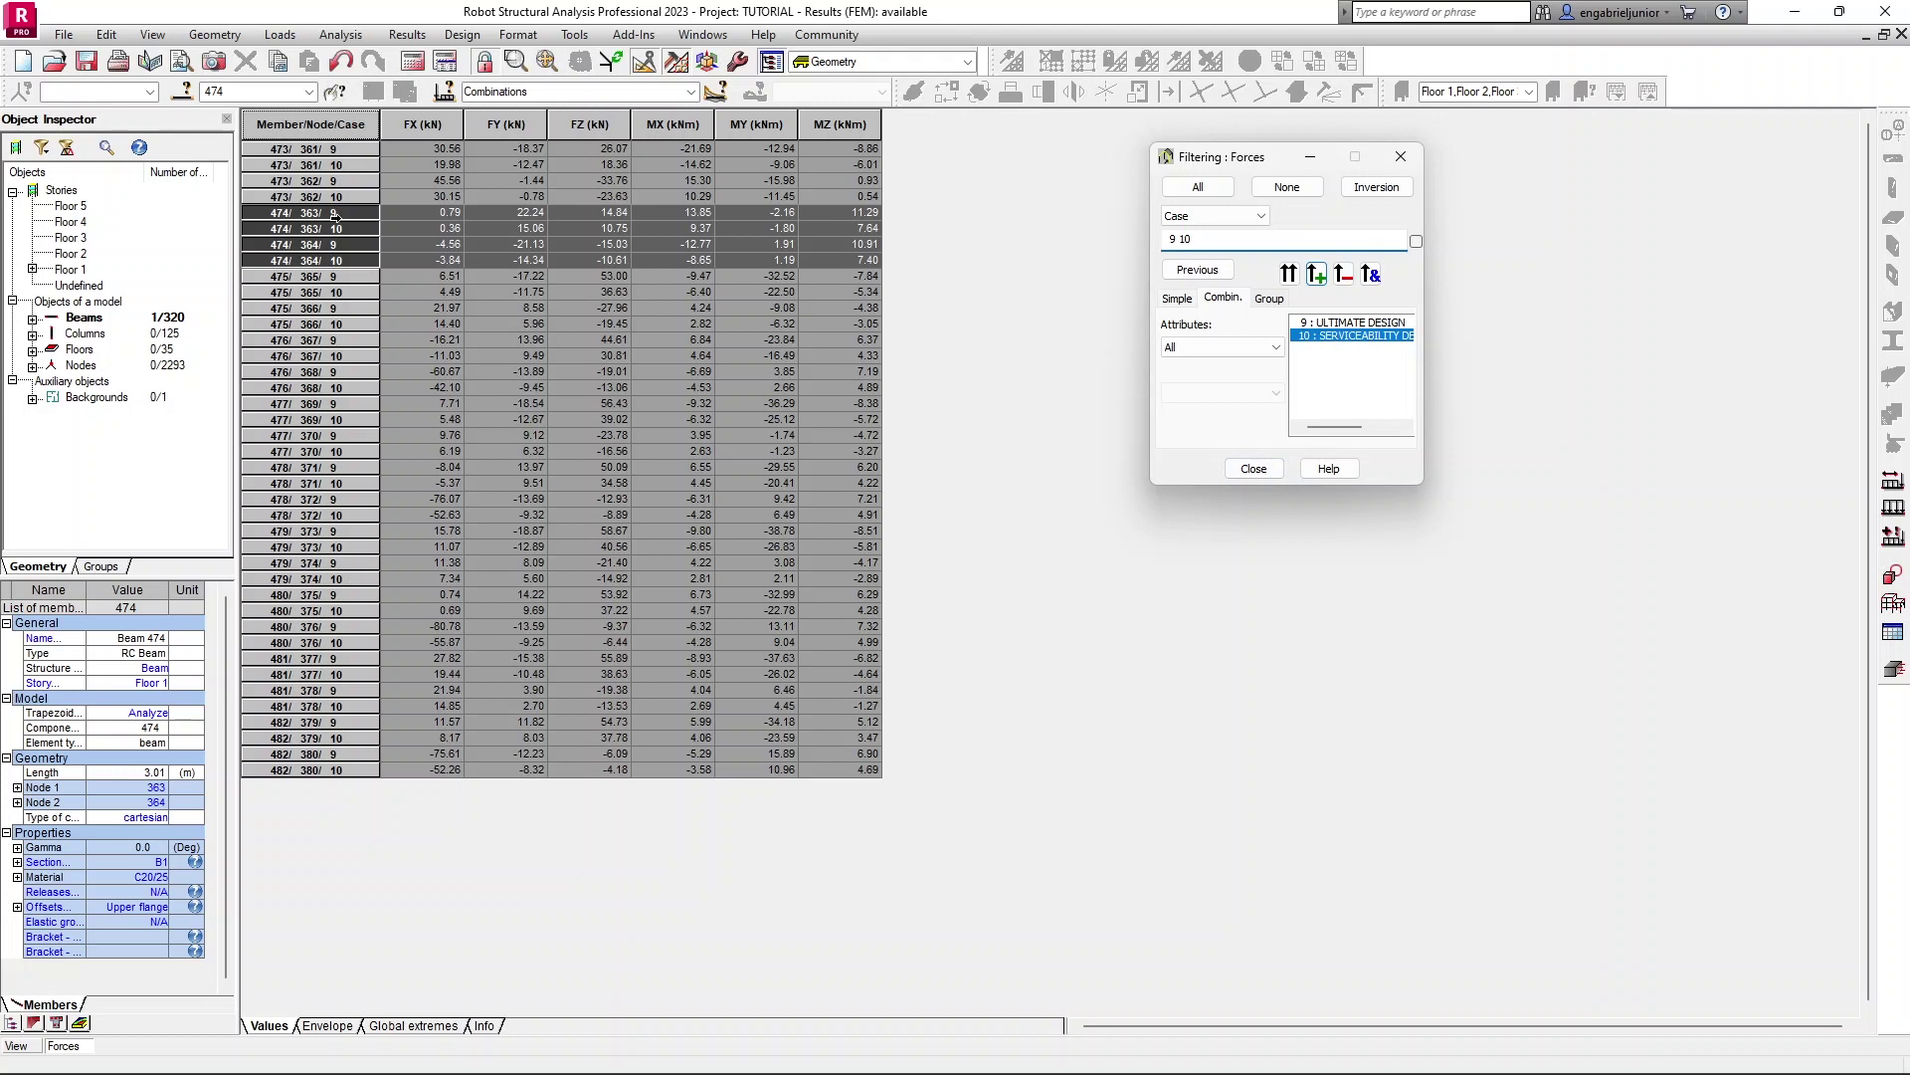
left_click(290, 154)
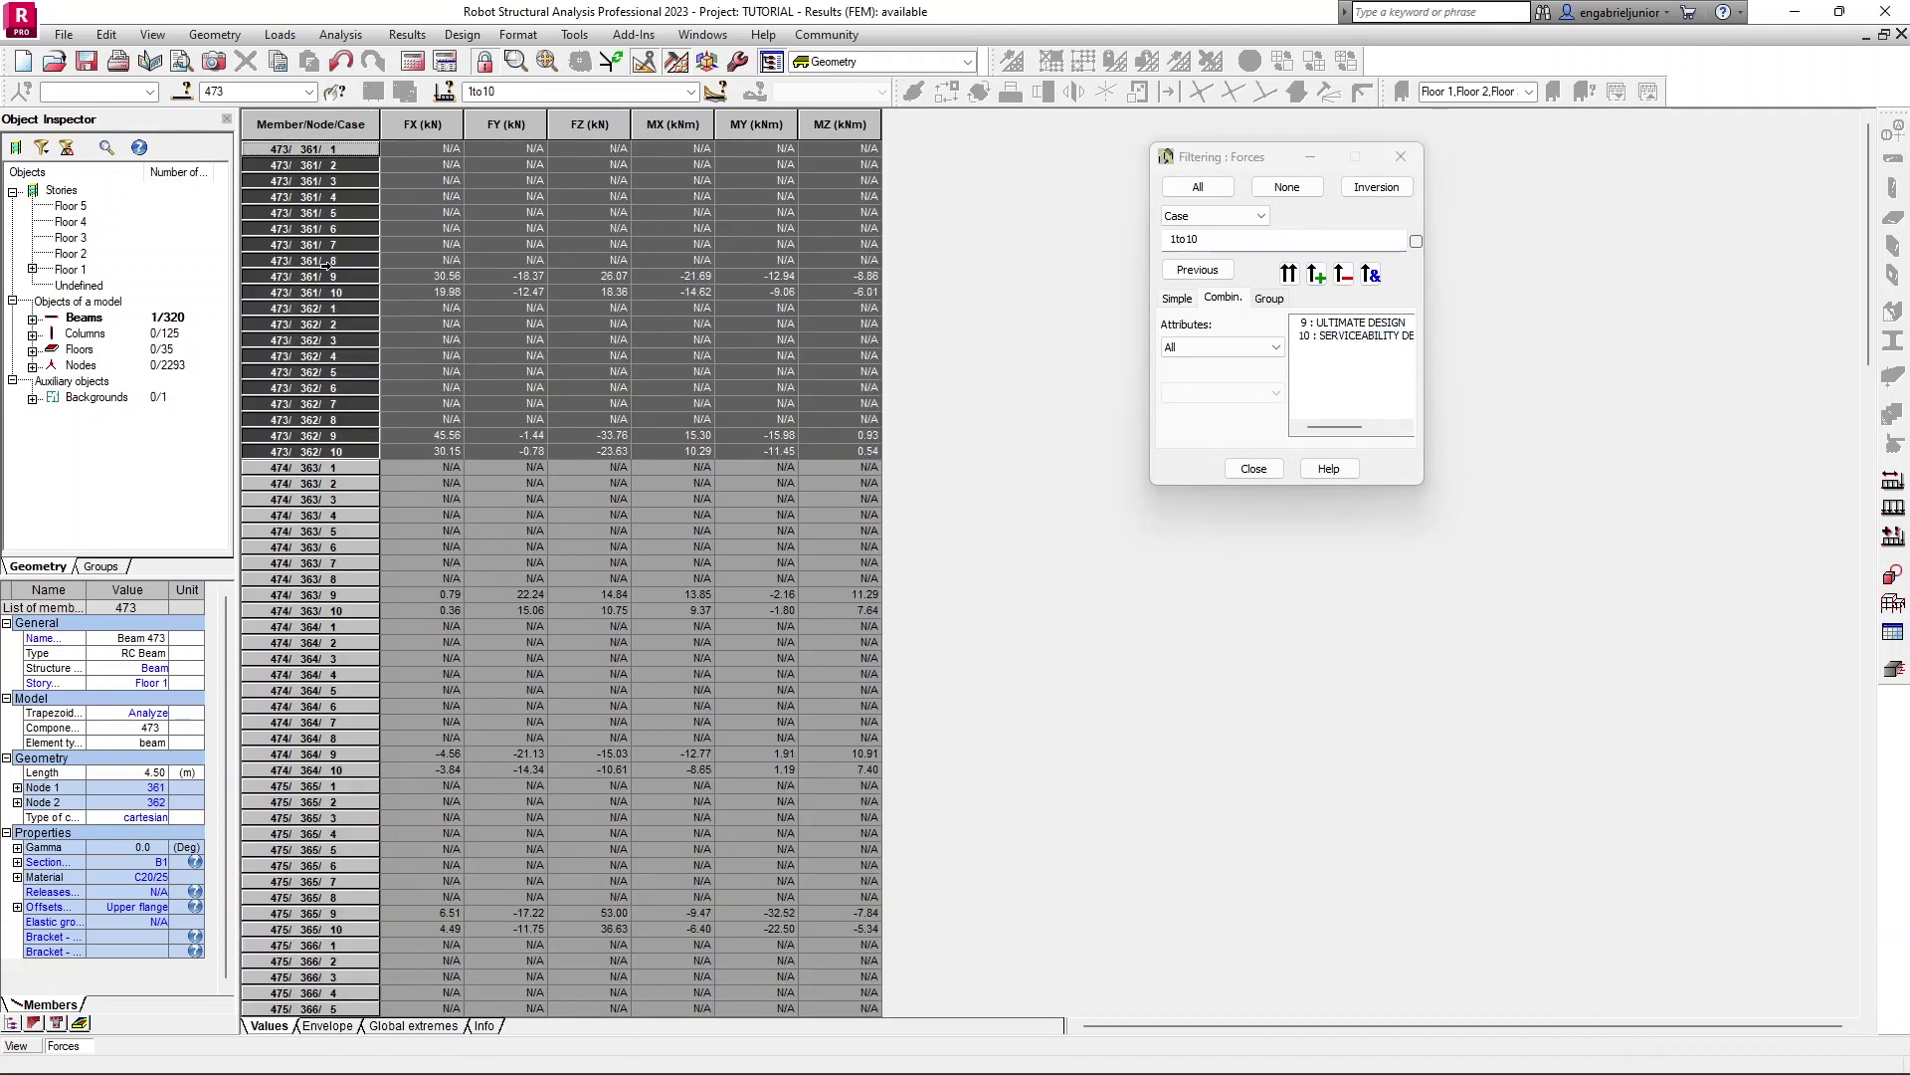
Step: Restrict the Forces table's case filter to combinations 9 and 10, and close the filter dialog
left_click(275, 149)
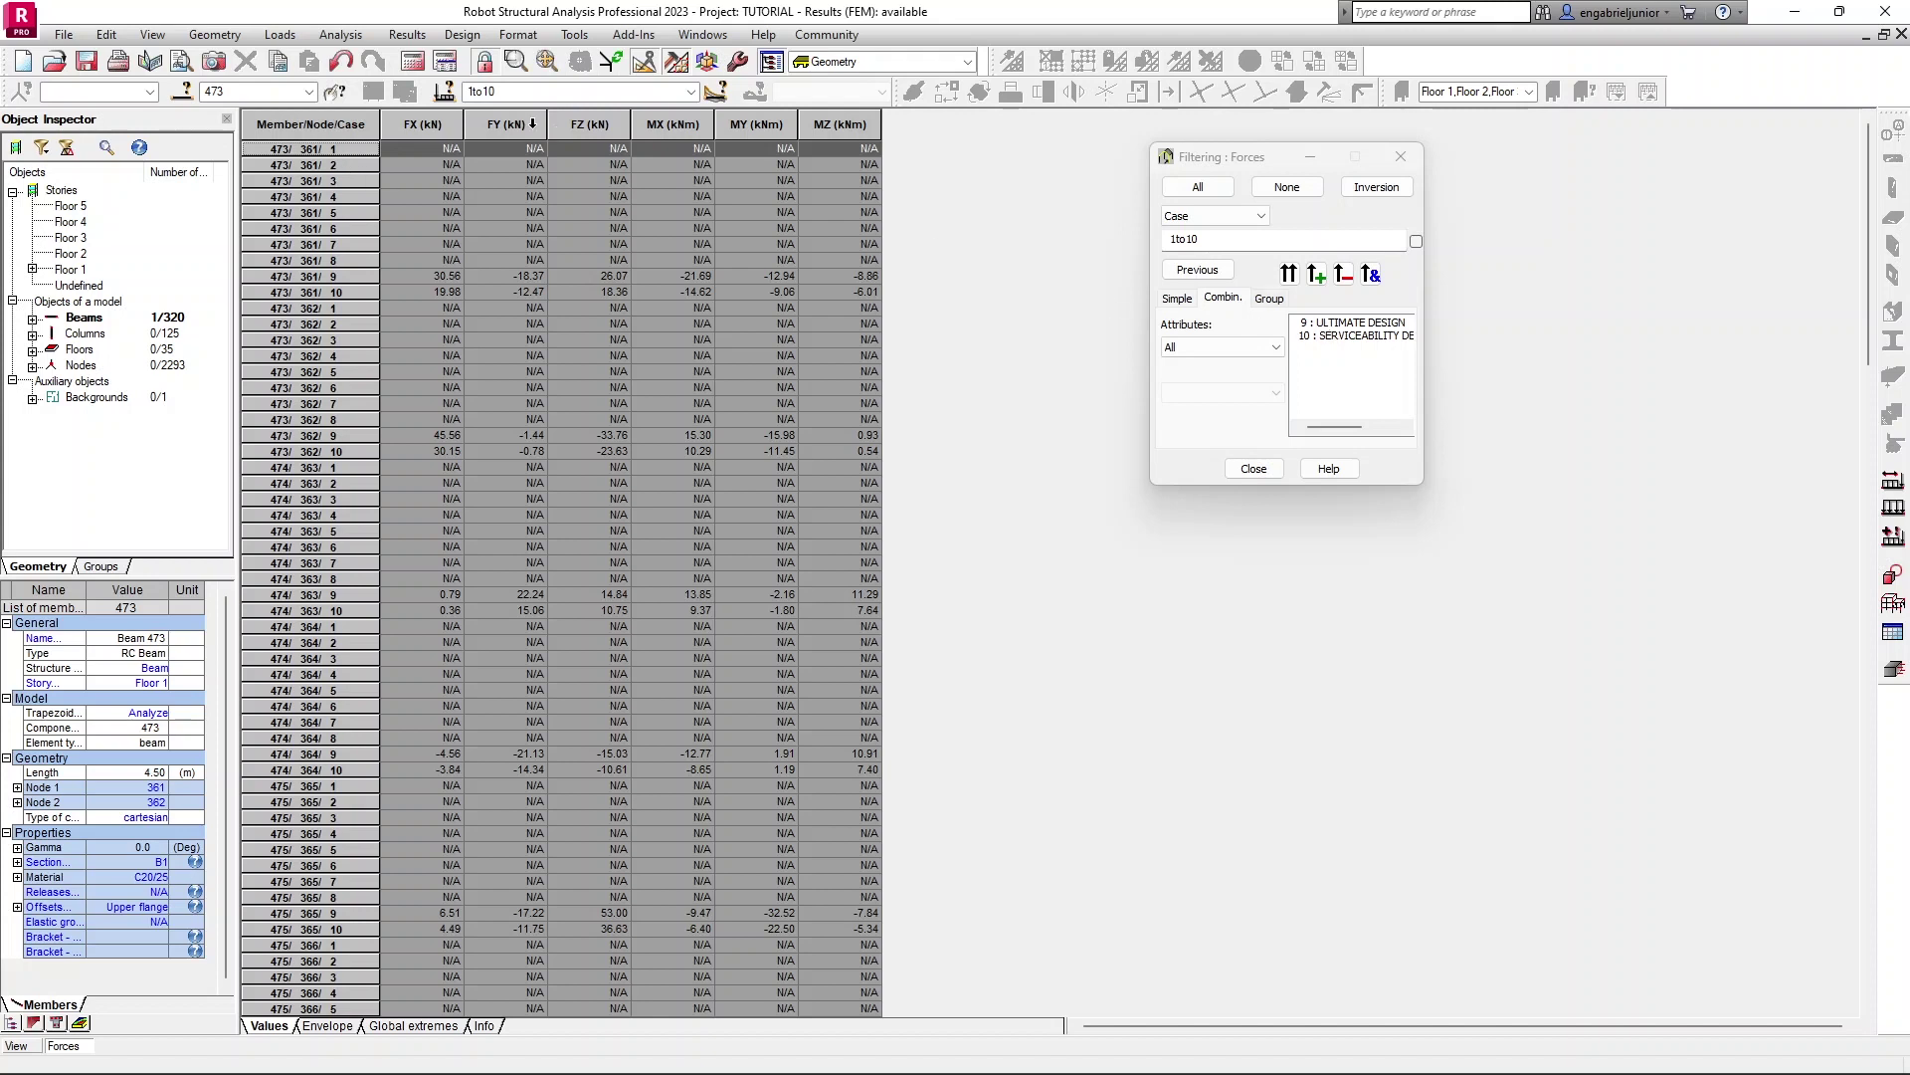
double_click(1258, 243)
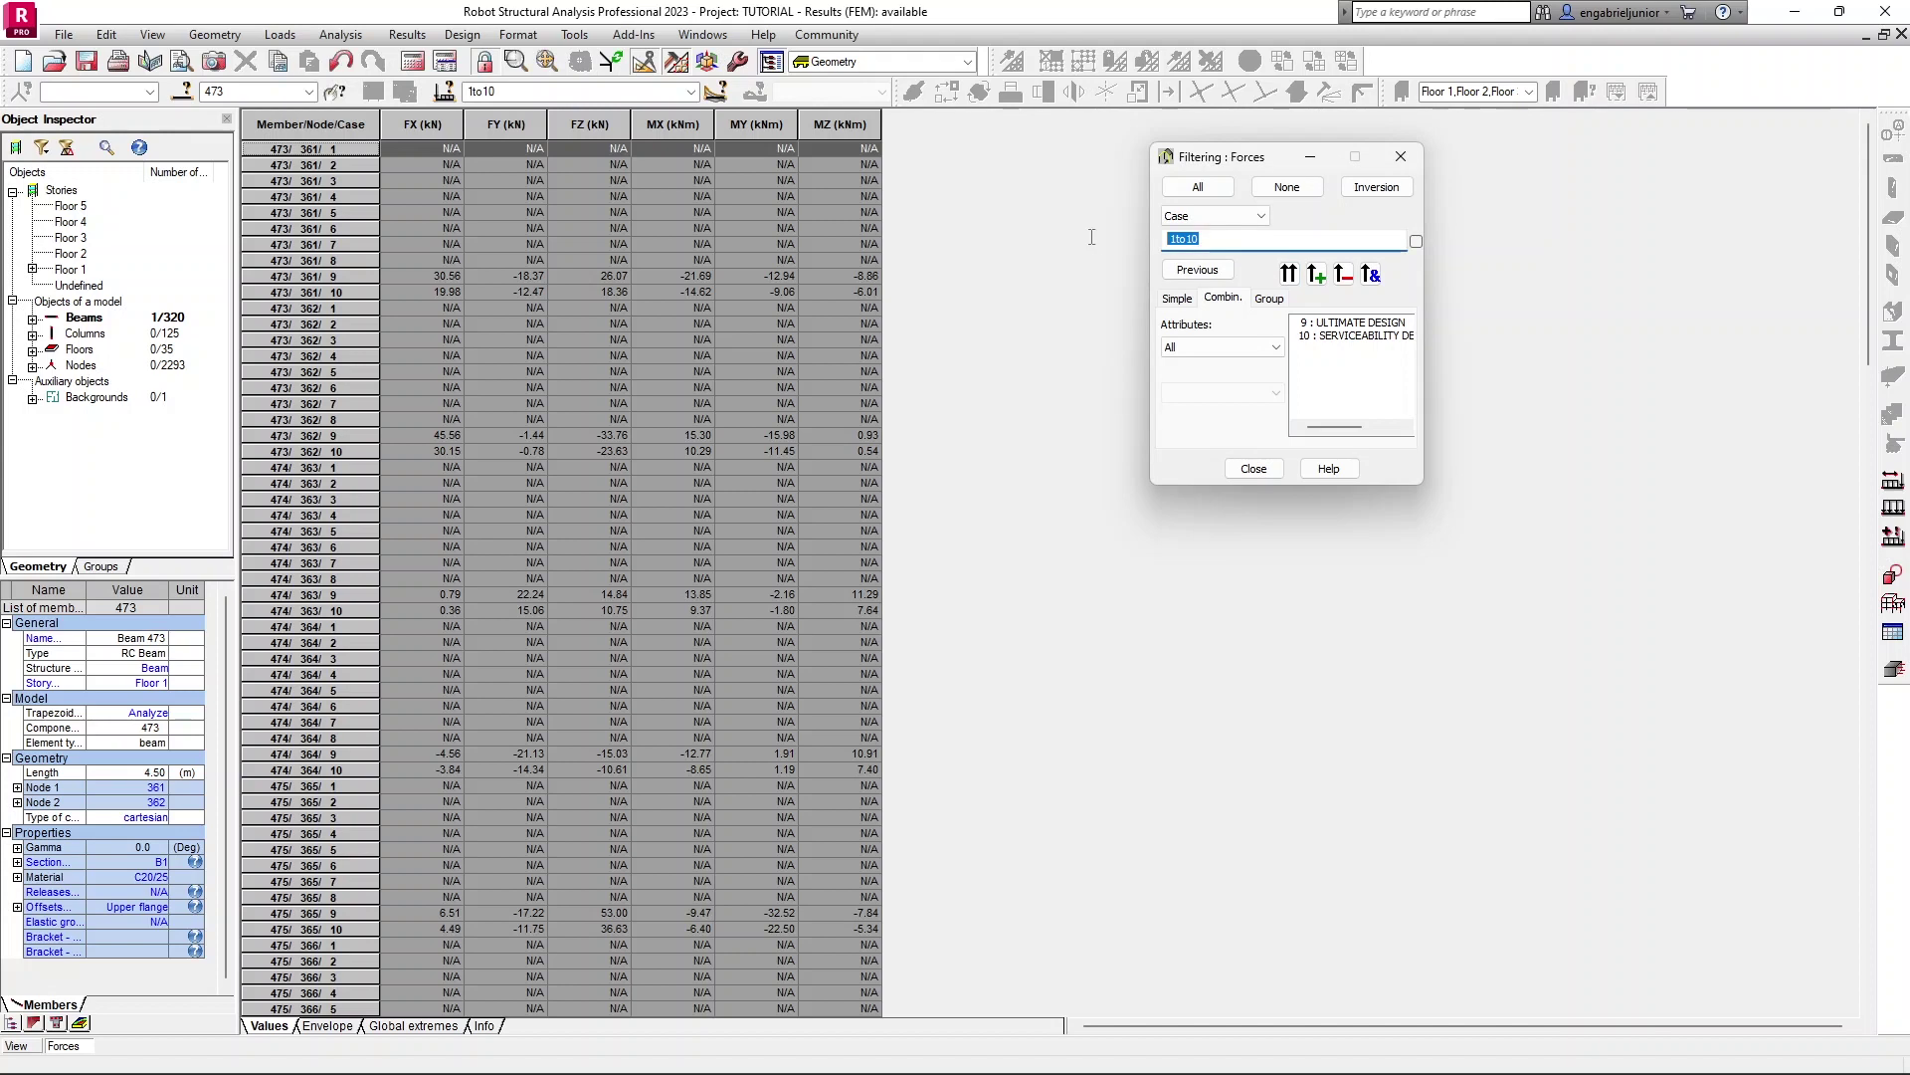
key("Delete")
left_click(1234, 248)
type("9")
key("Return")
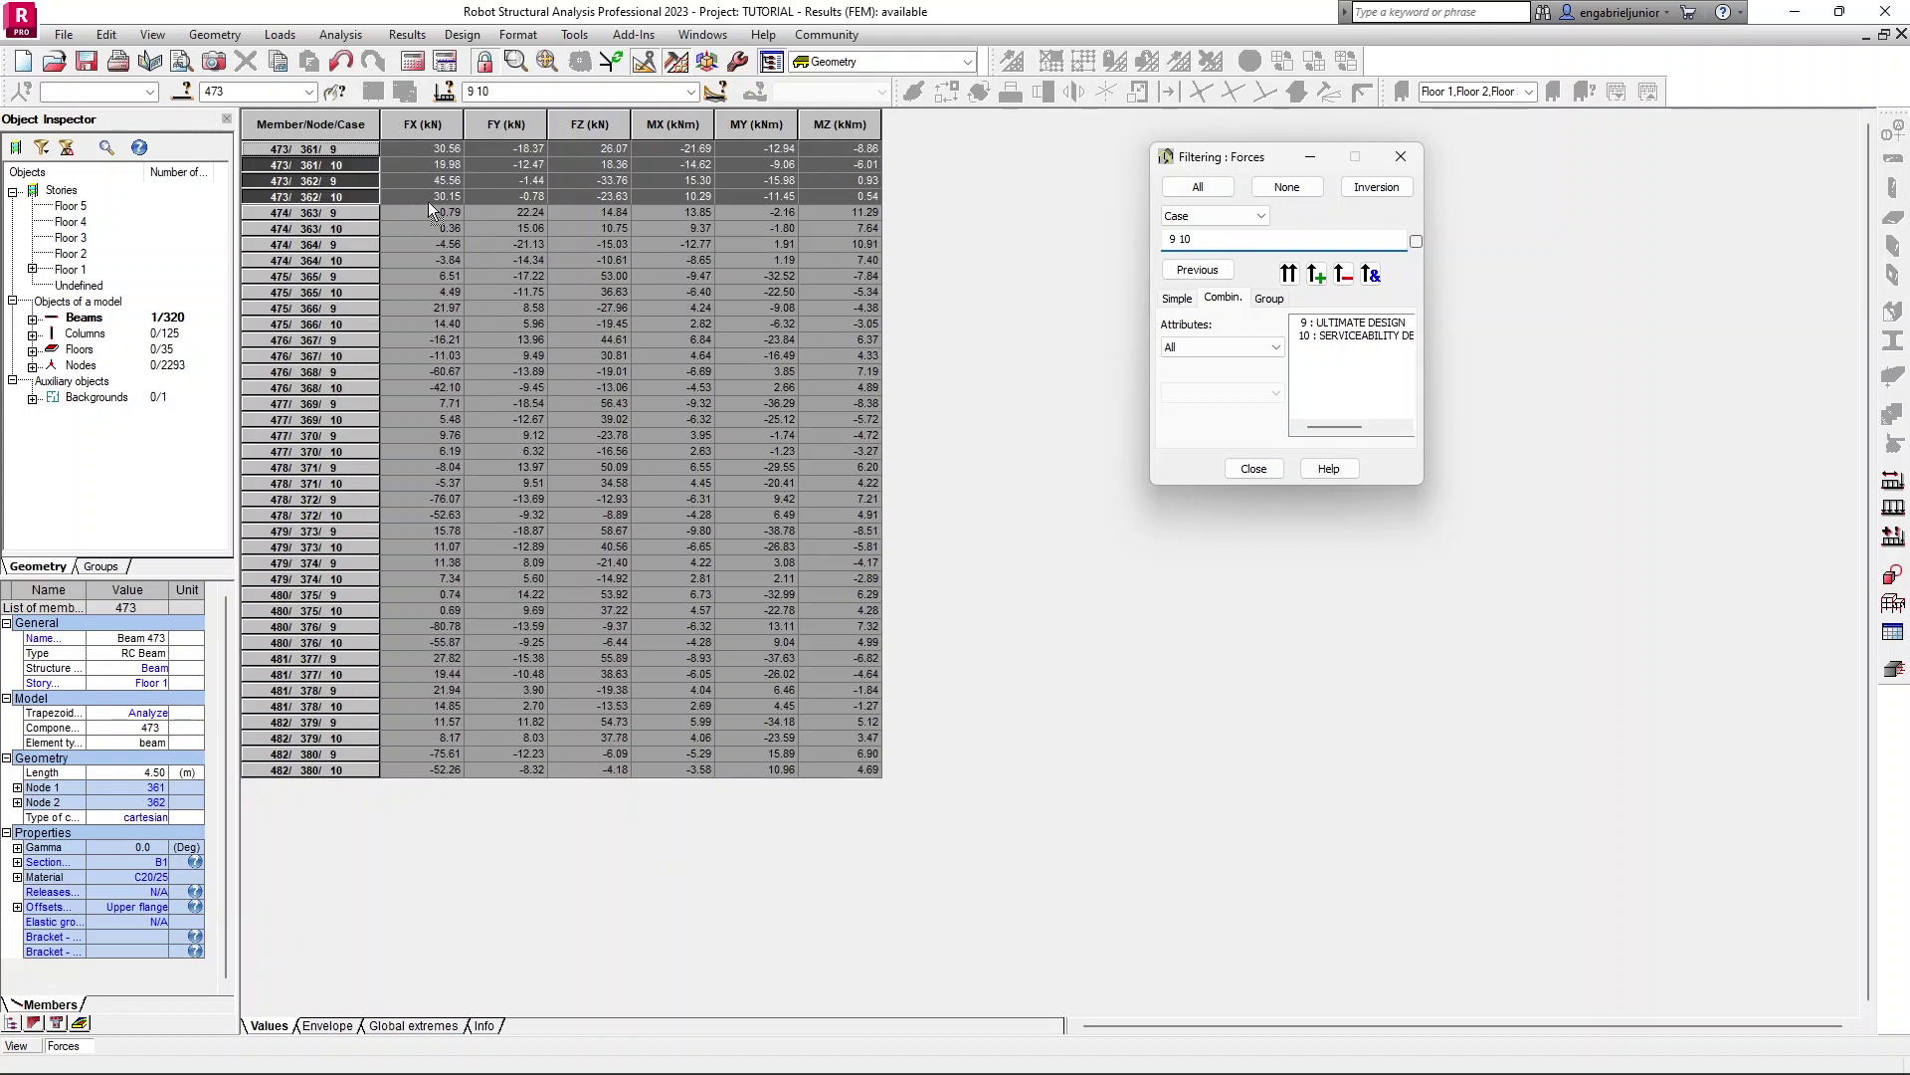
left_click(309, 149)
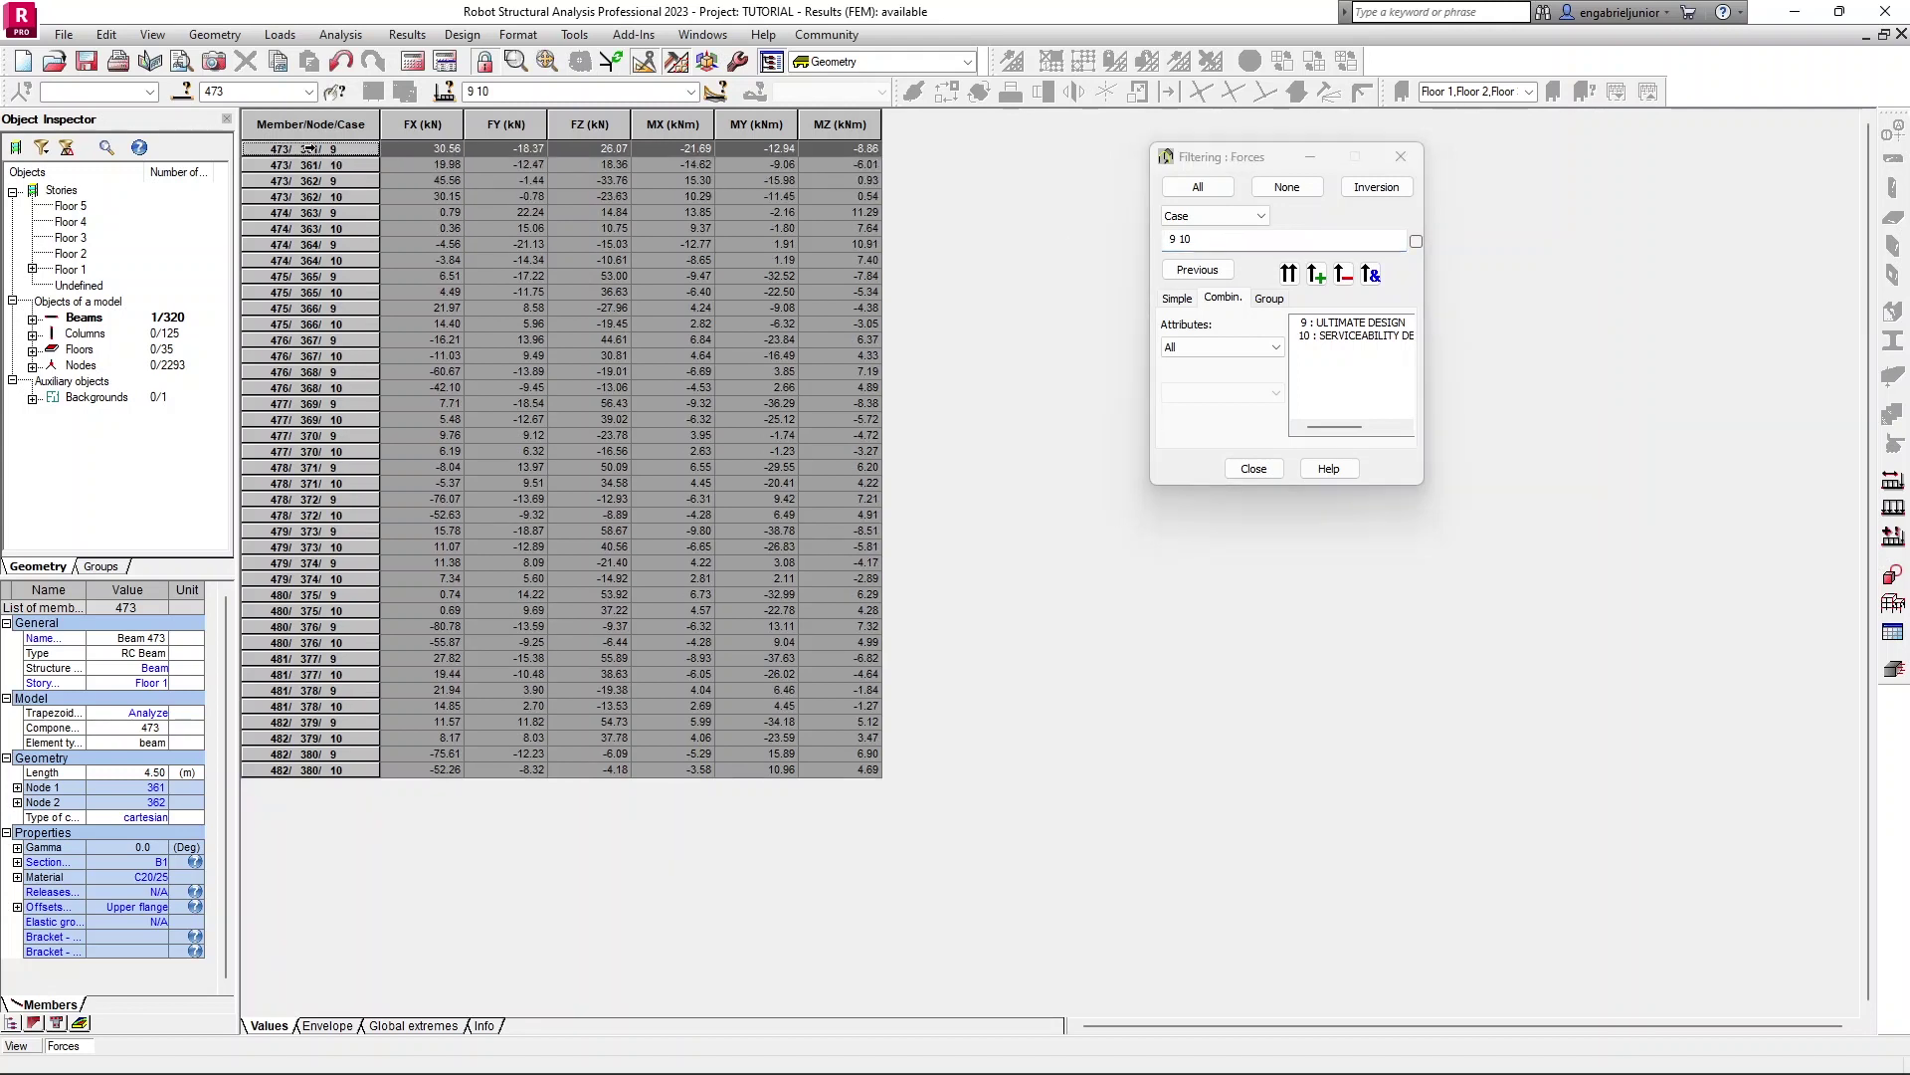
left_click(1401, 156)
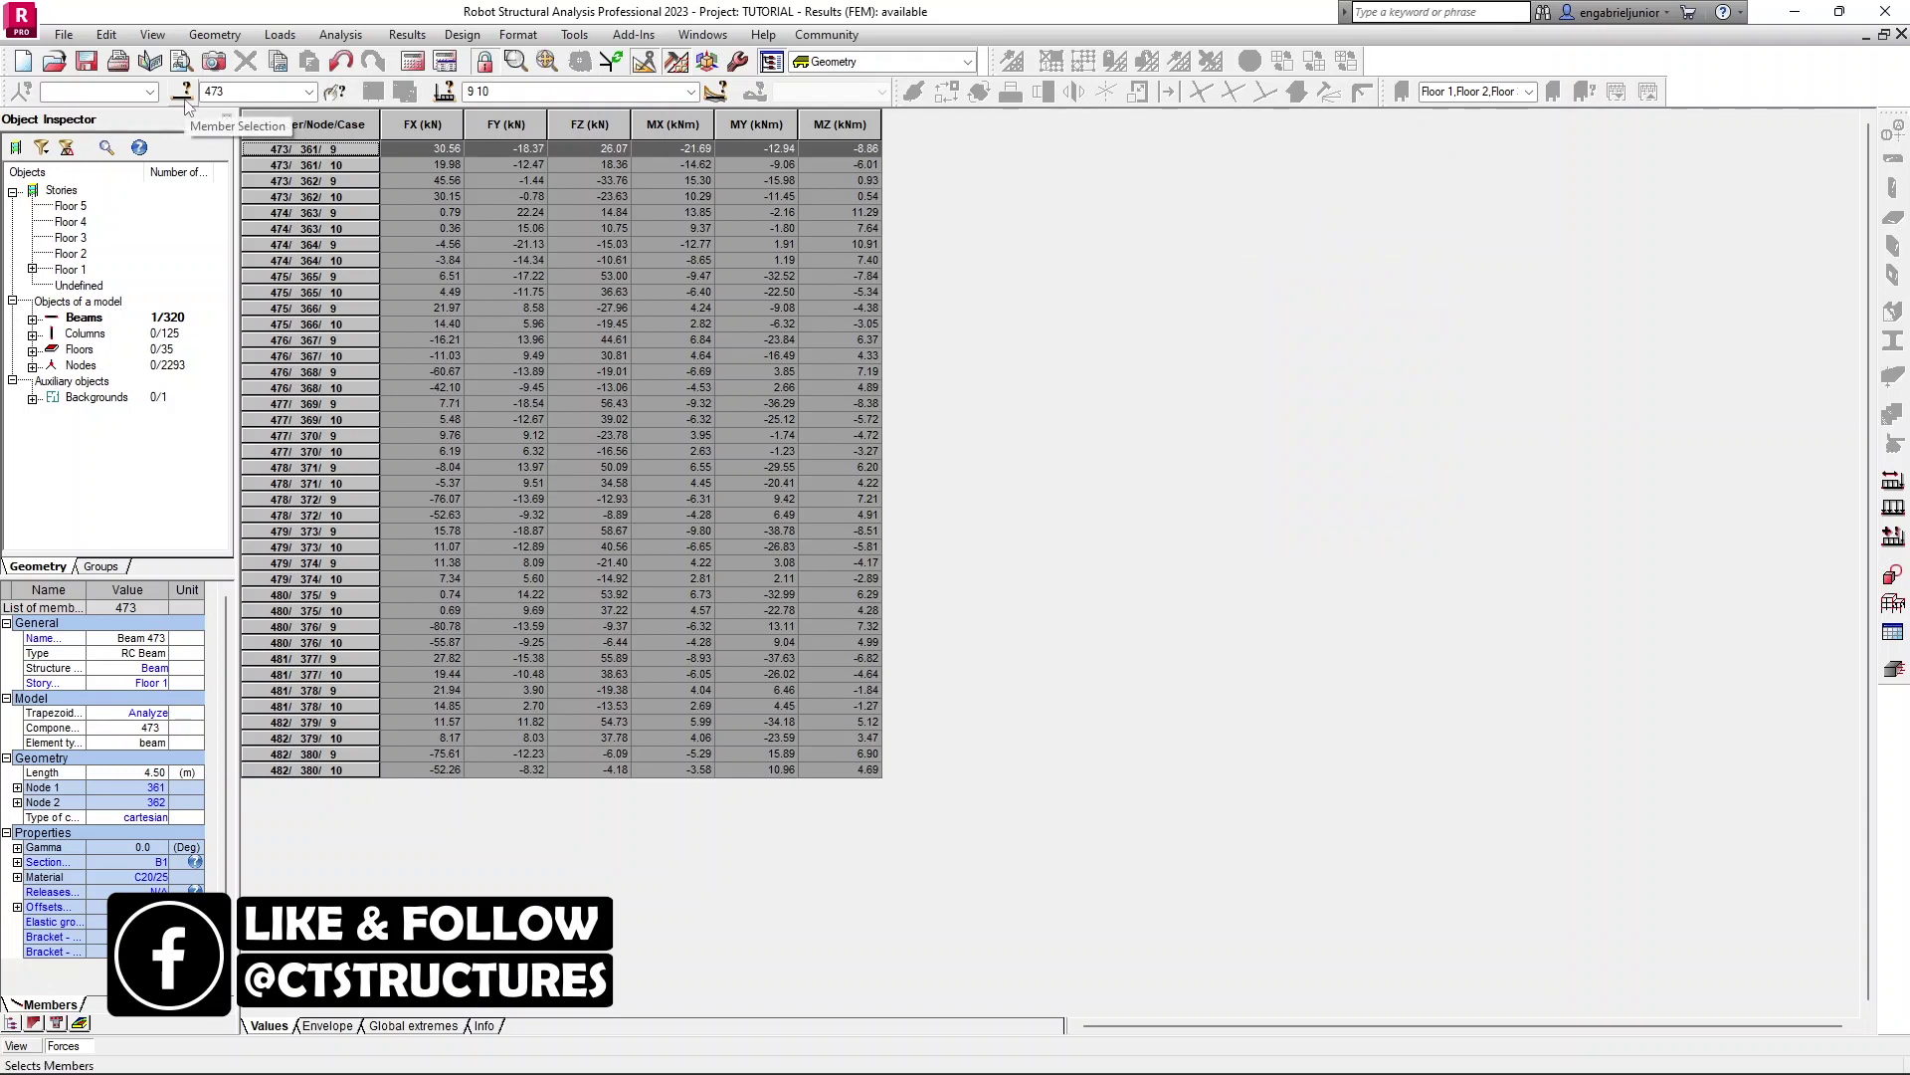
Step: Add a column for total member deflection (U - total) to the staircase beams' Forces table
right_click(896, 130)
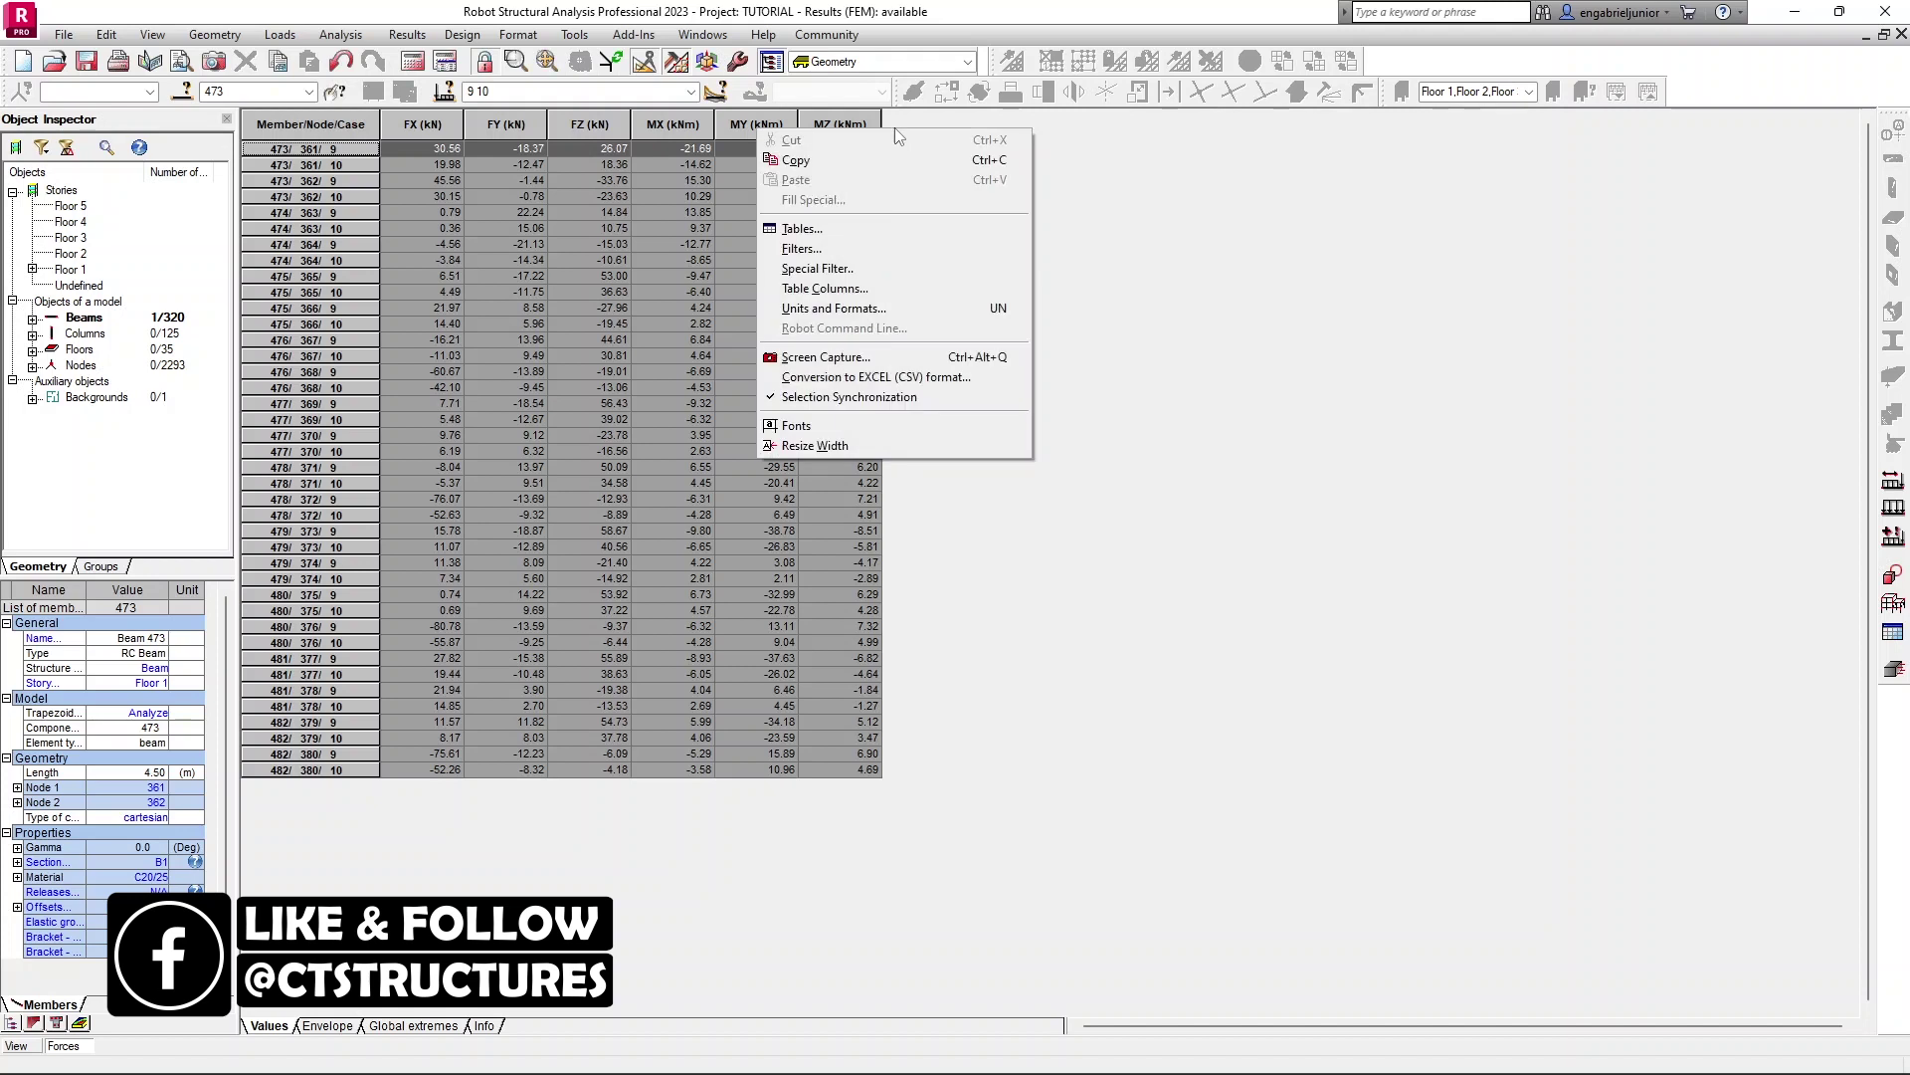
left_click(835, 288)
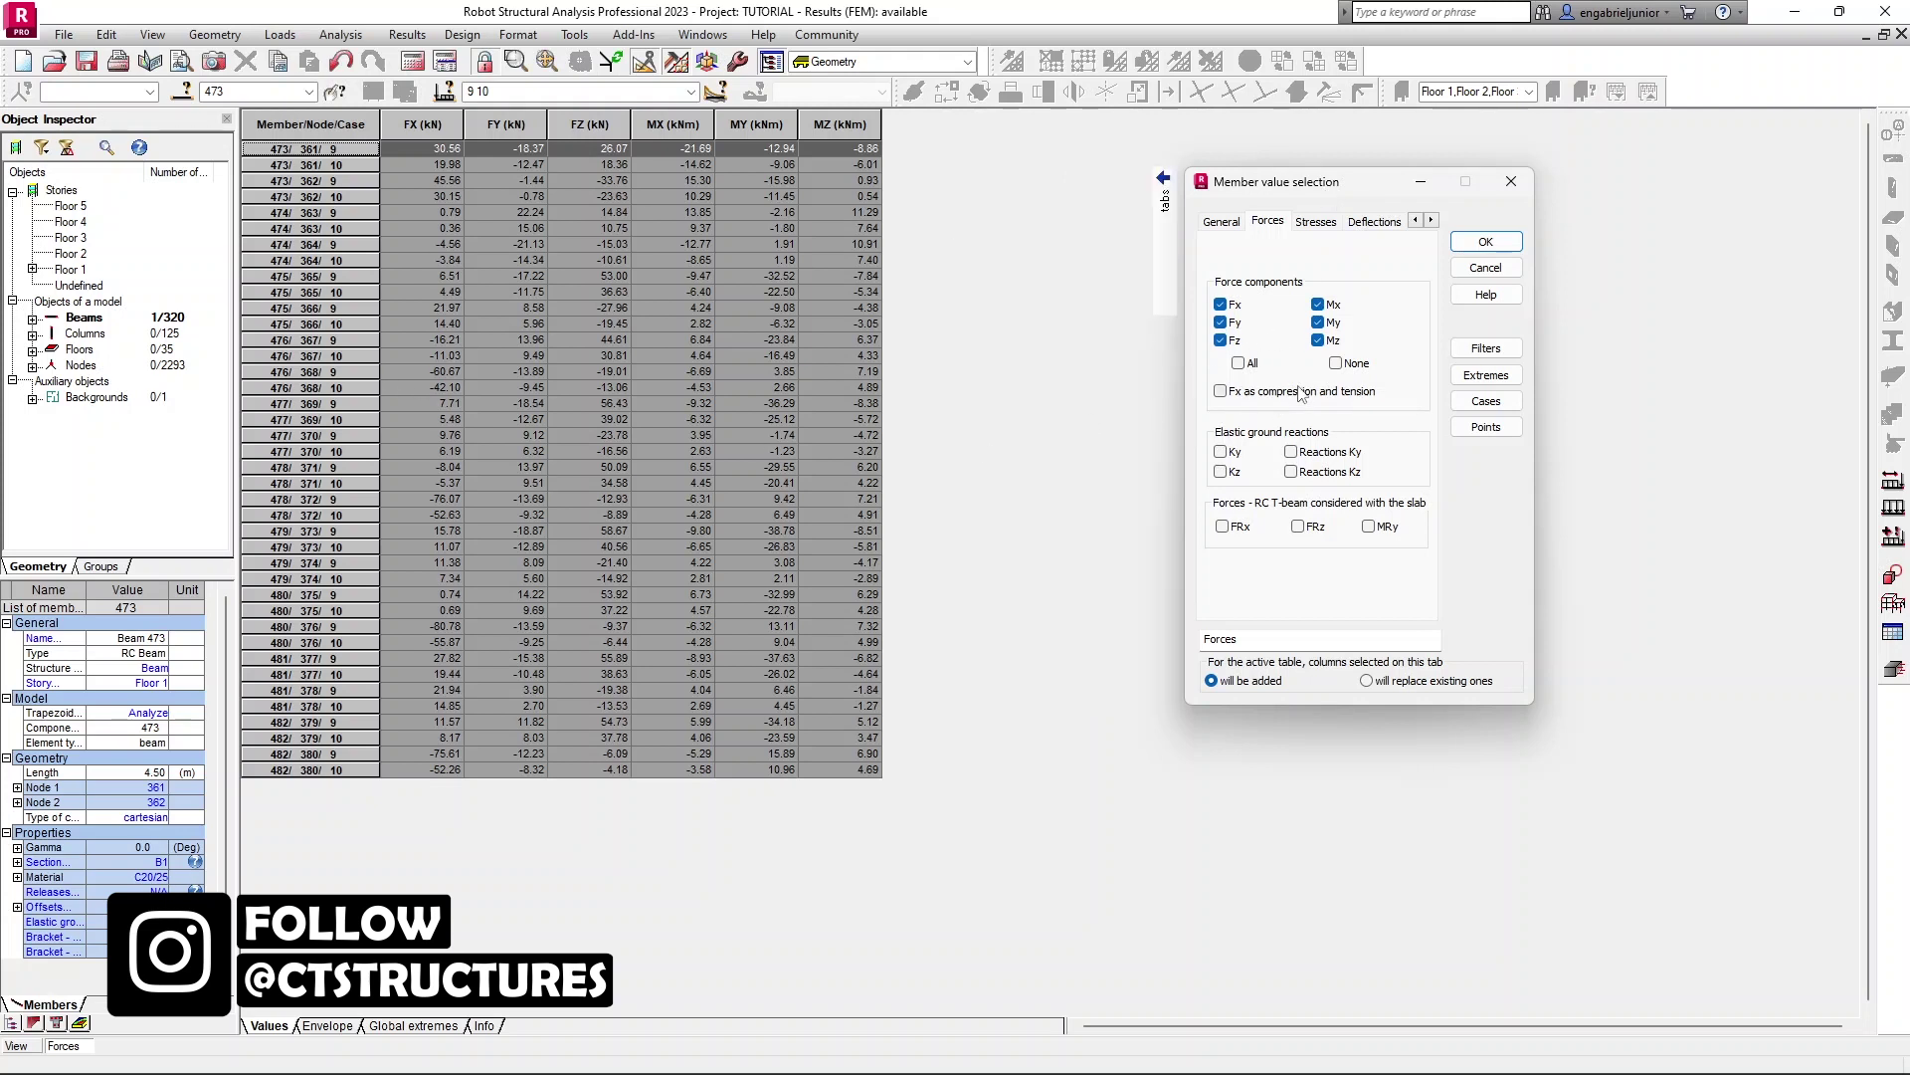
mouse_move(1177, 244)
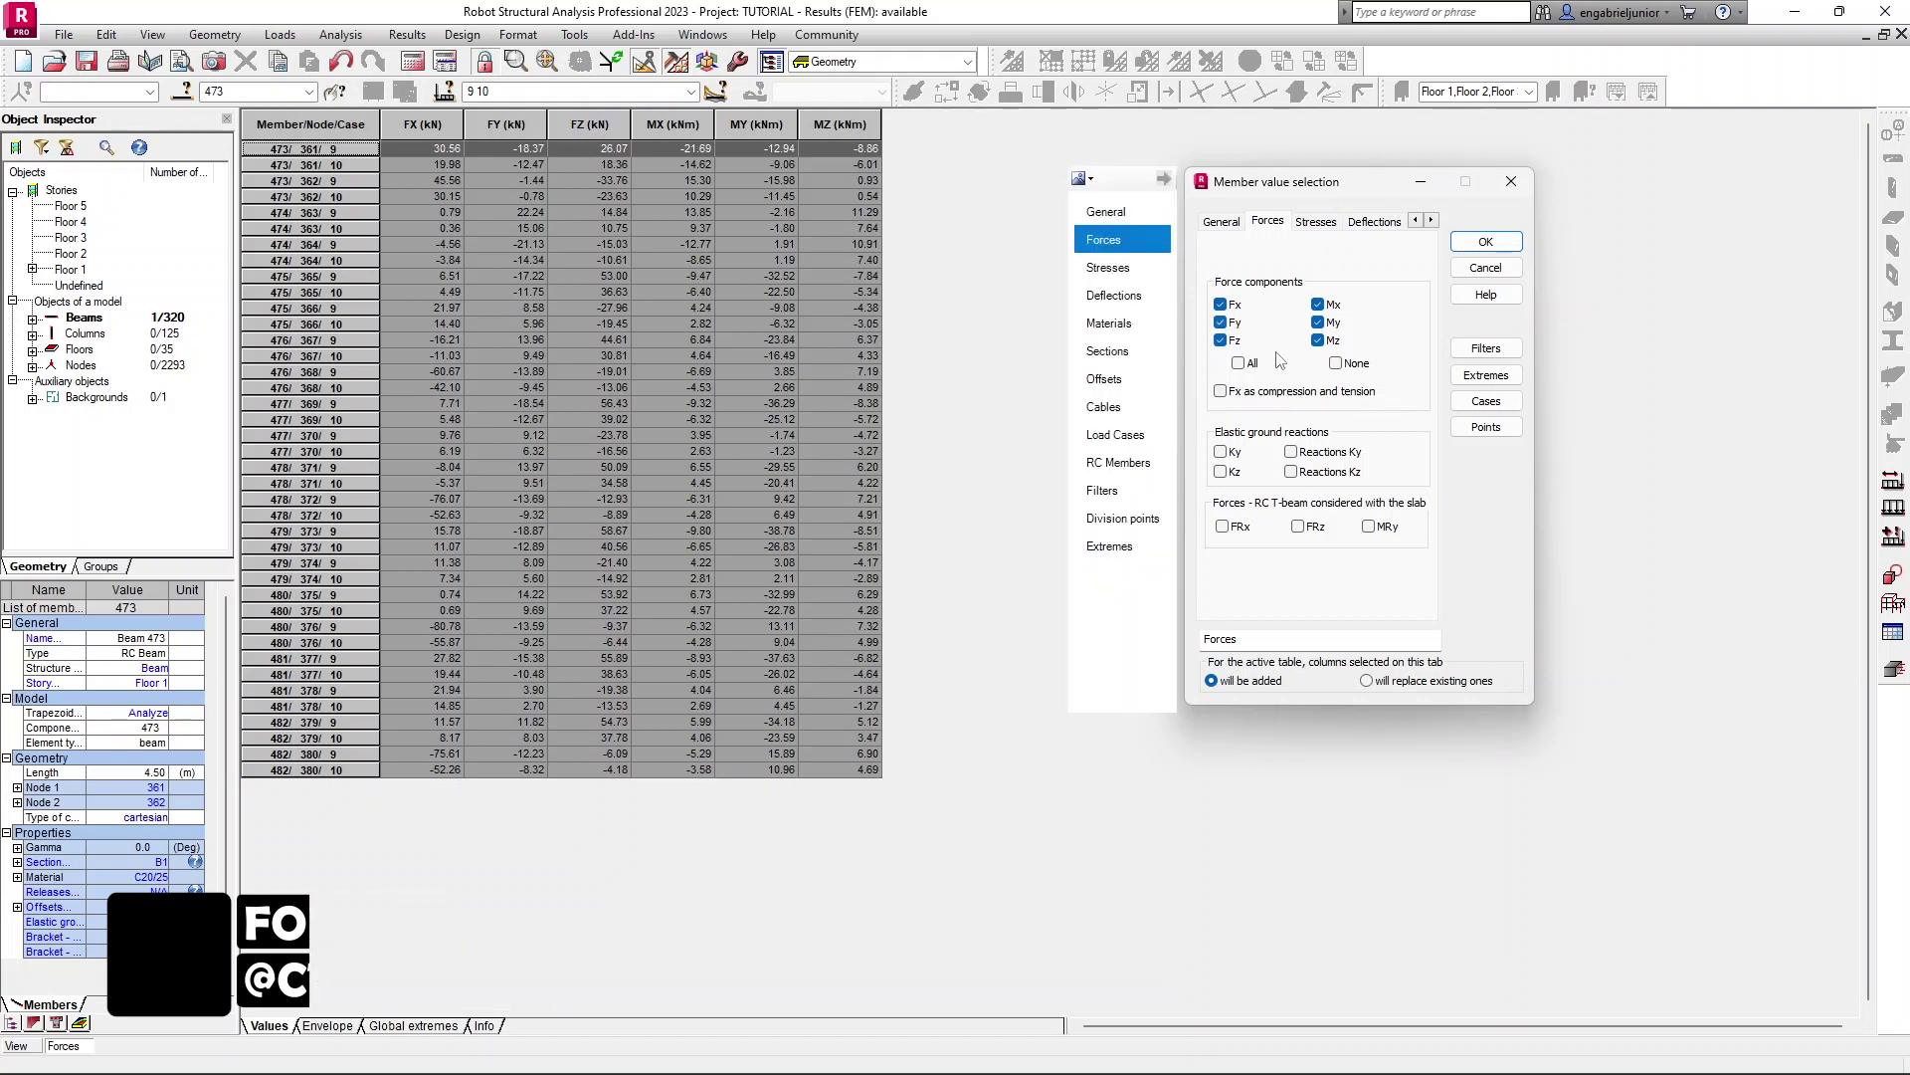
left_click(1129, 296)
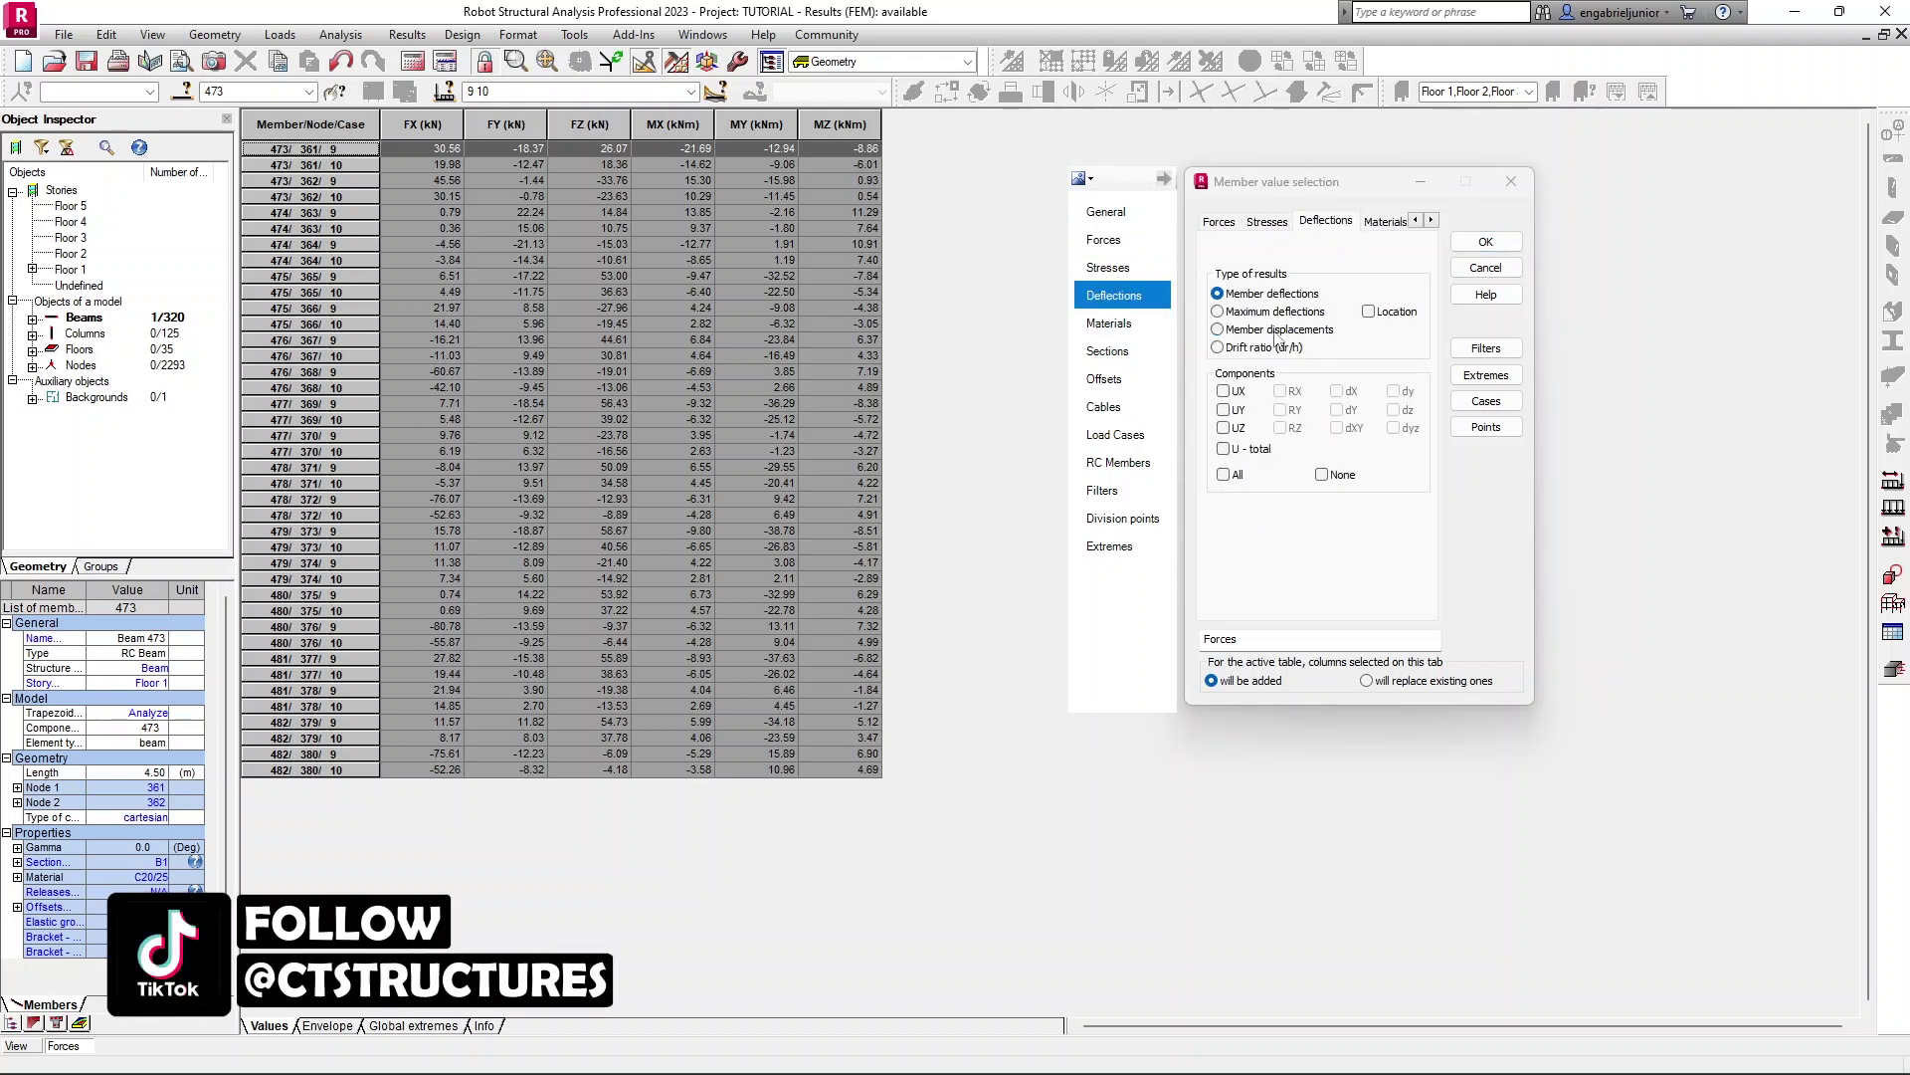
left_click(1276, 298)
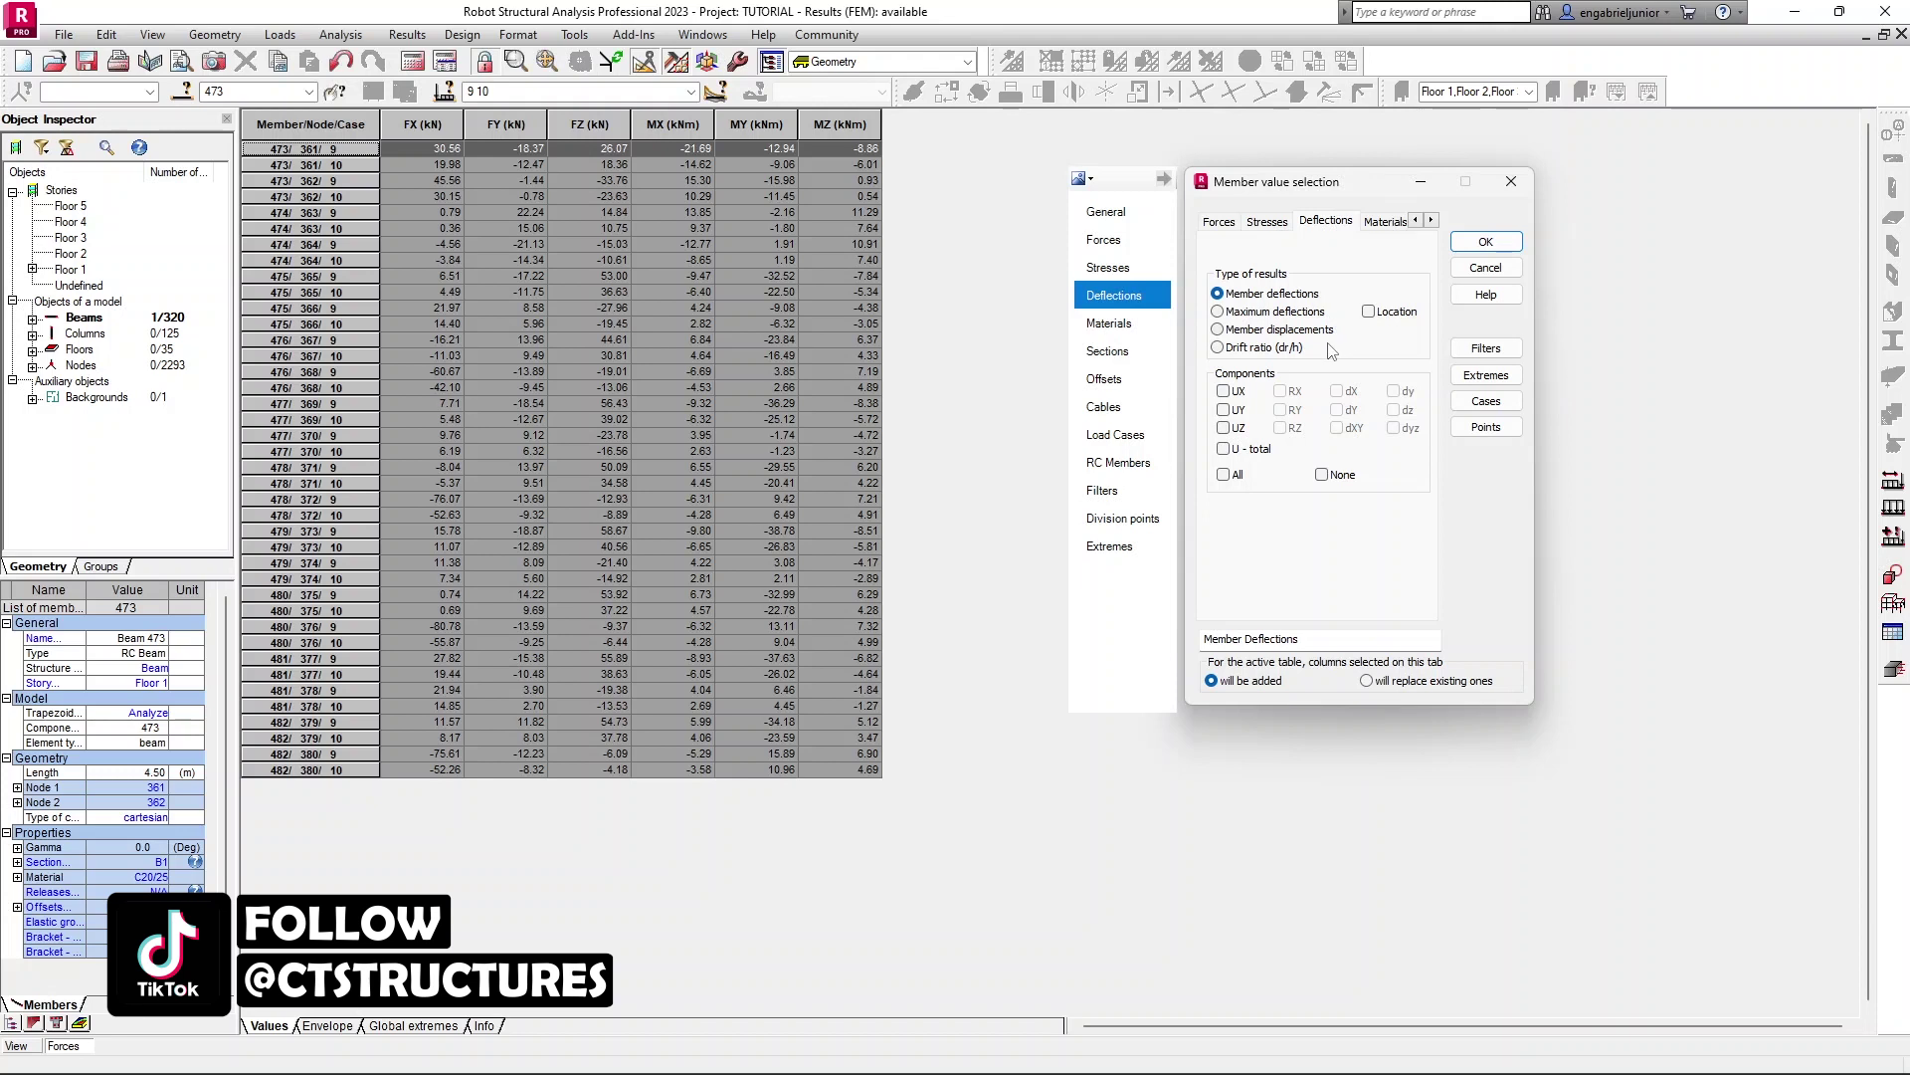
left_click(1226, 449)
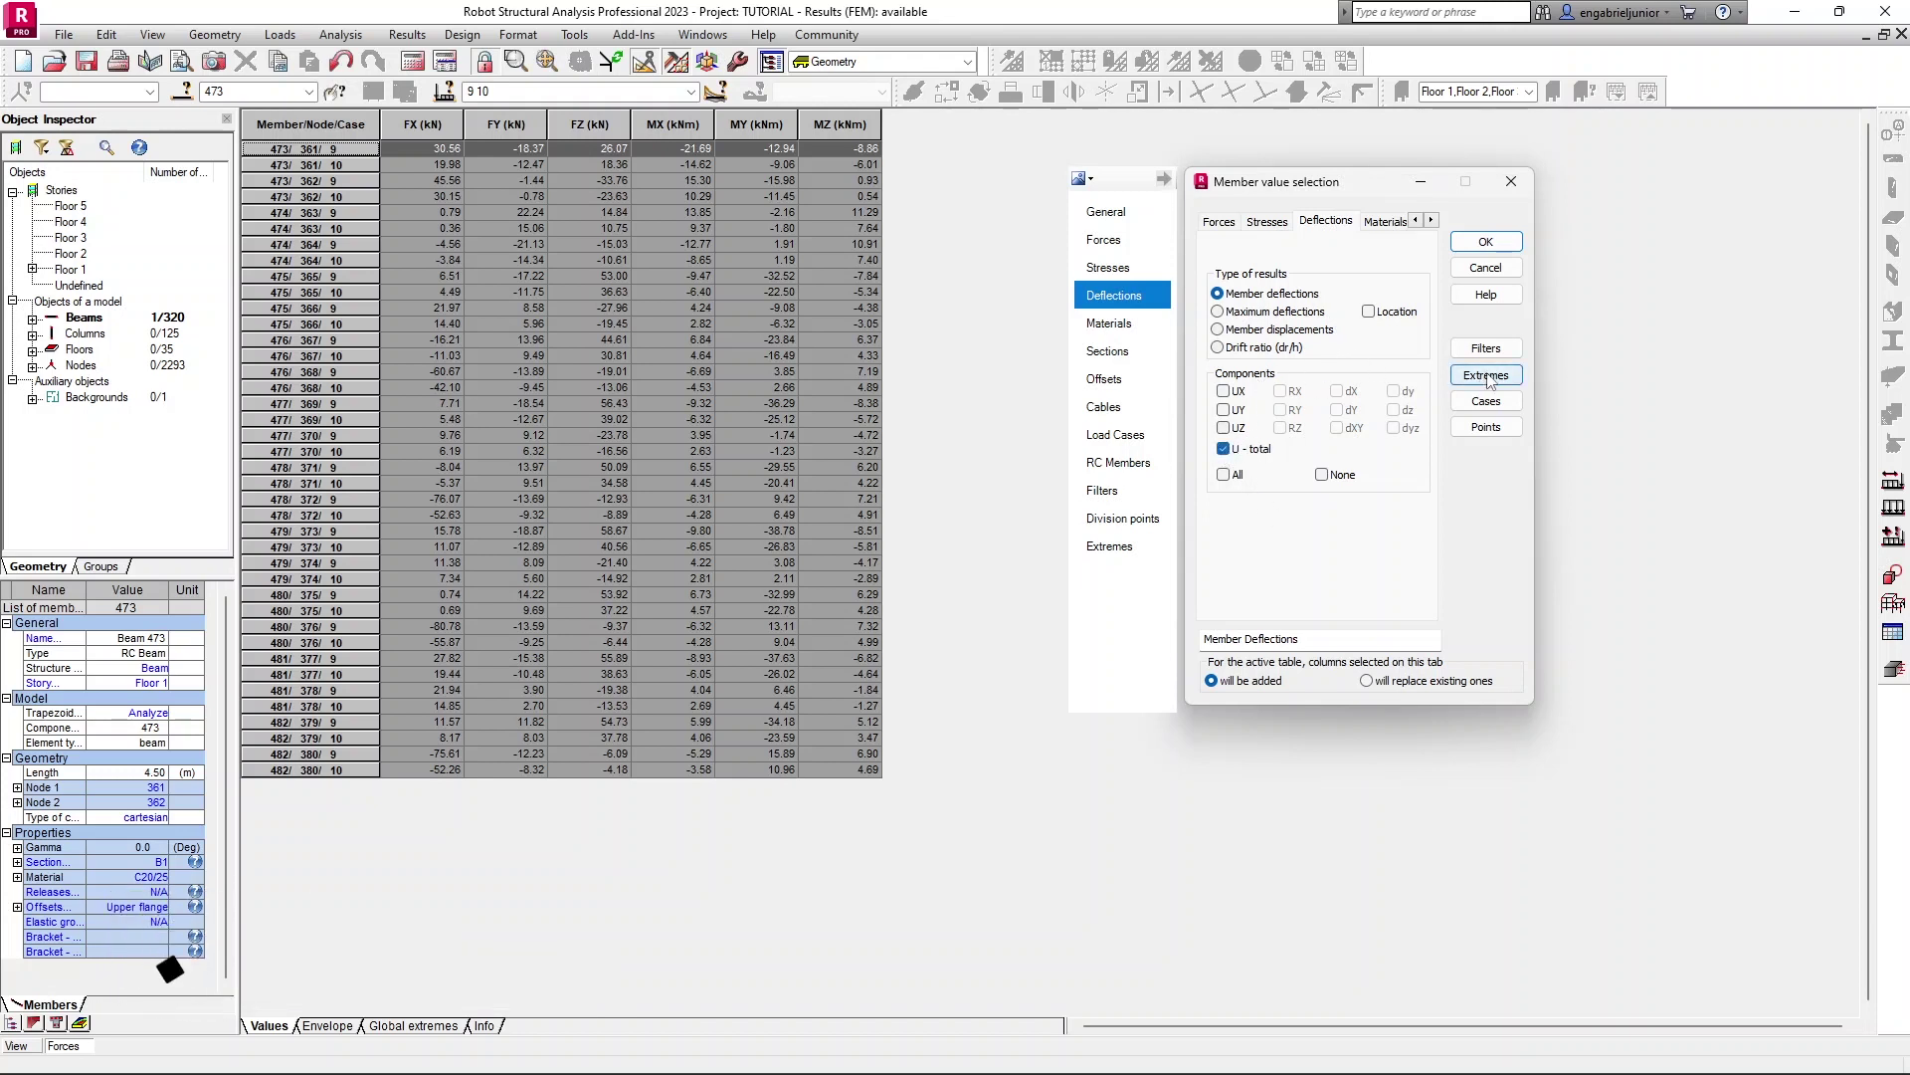
left_click(1488, 243)
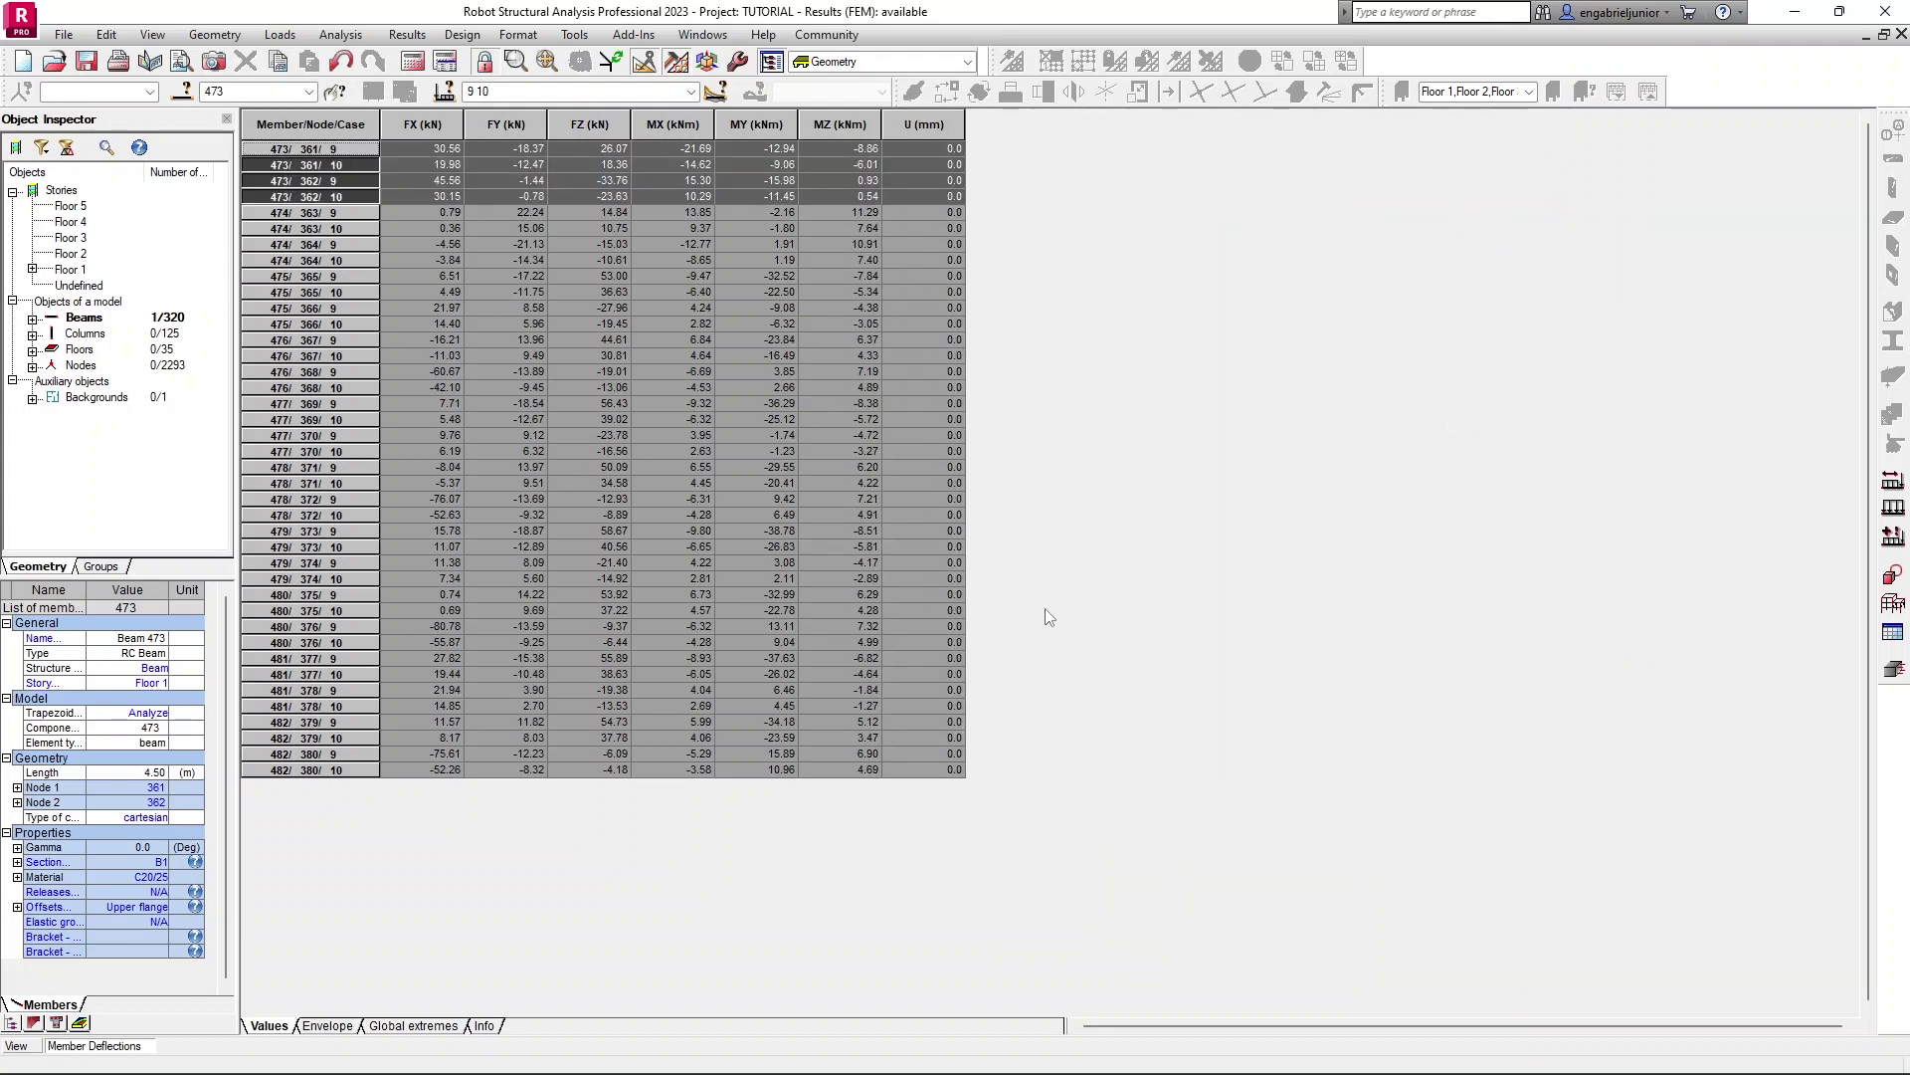
Step: Change the result type of the table's U - total column to member displacements
right_click(971, 157)
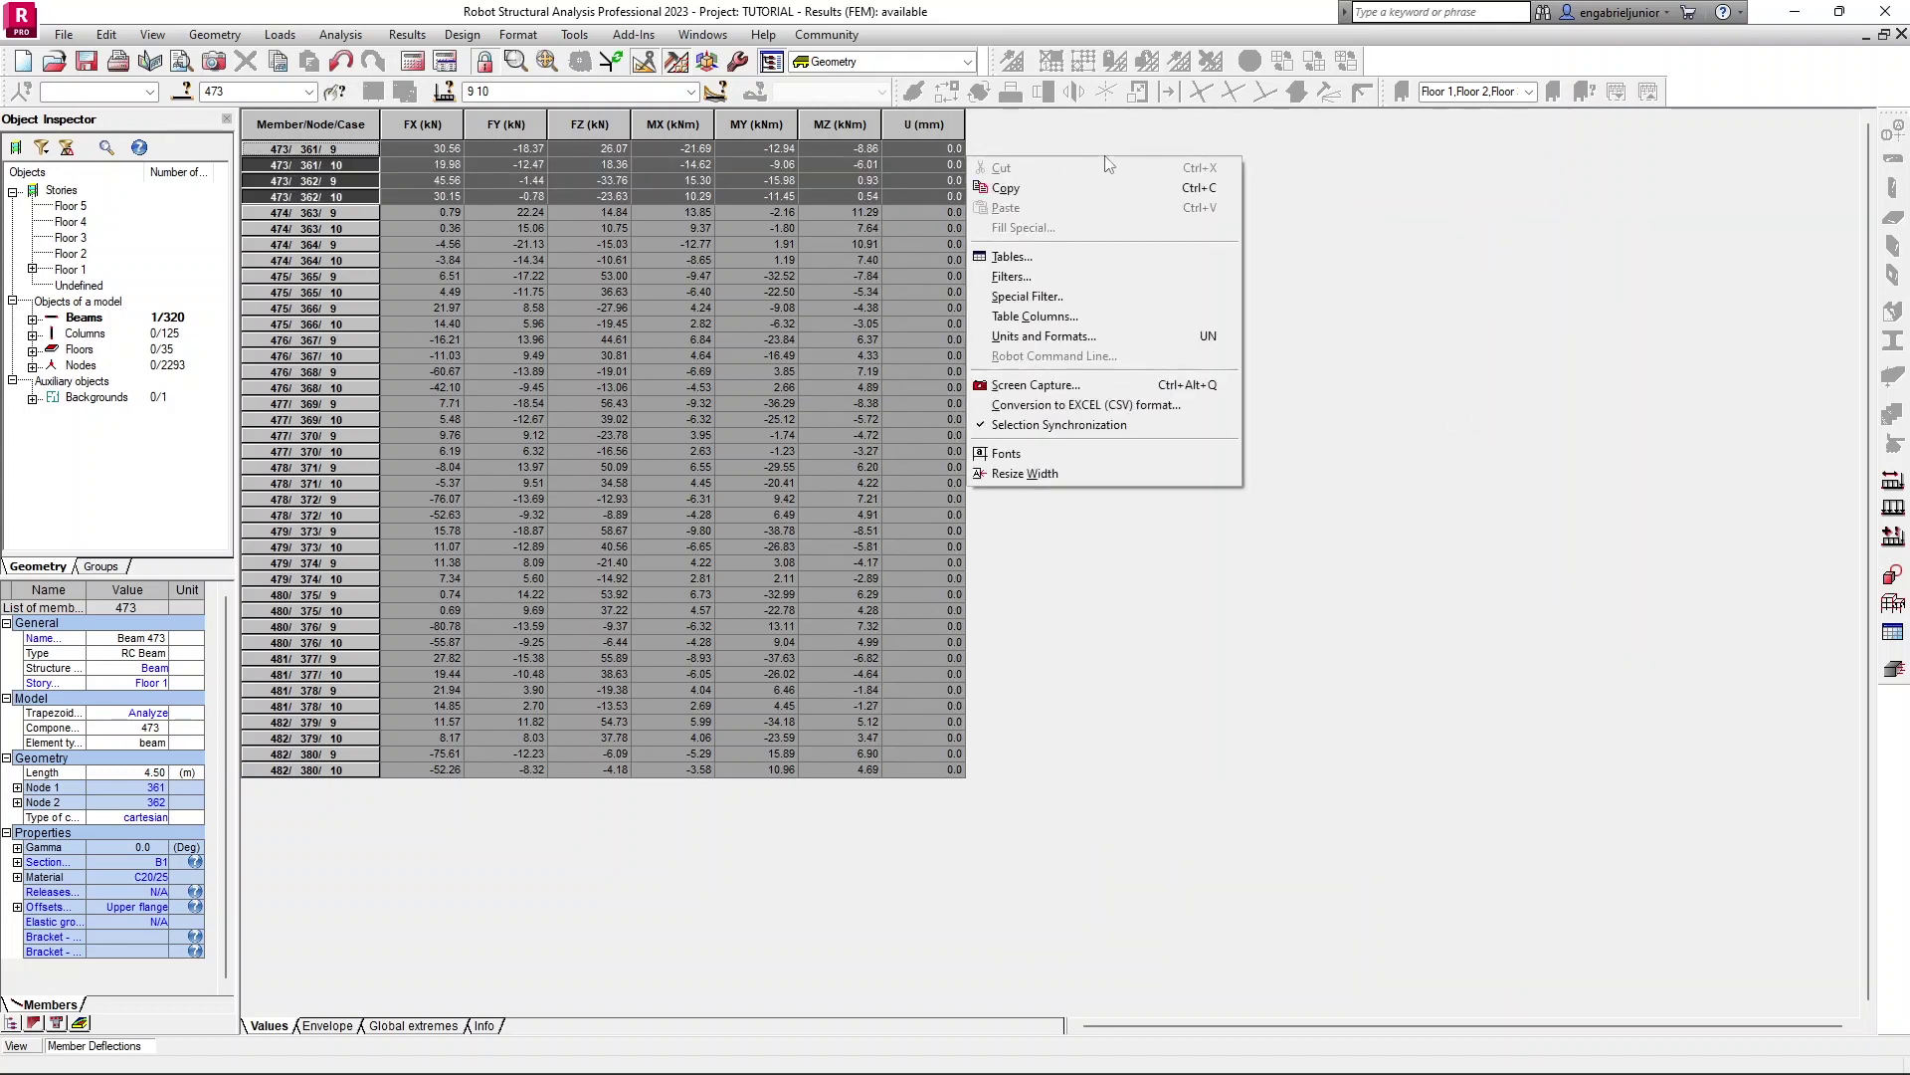
left_click(1047, 317)
left_click_drag(1174, 275, 1487, 197)
left_click(1273, 311)
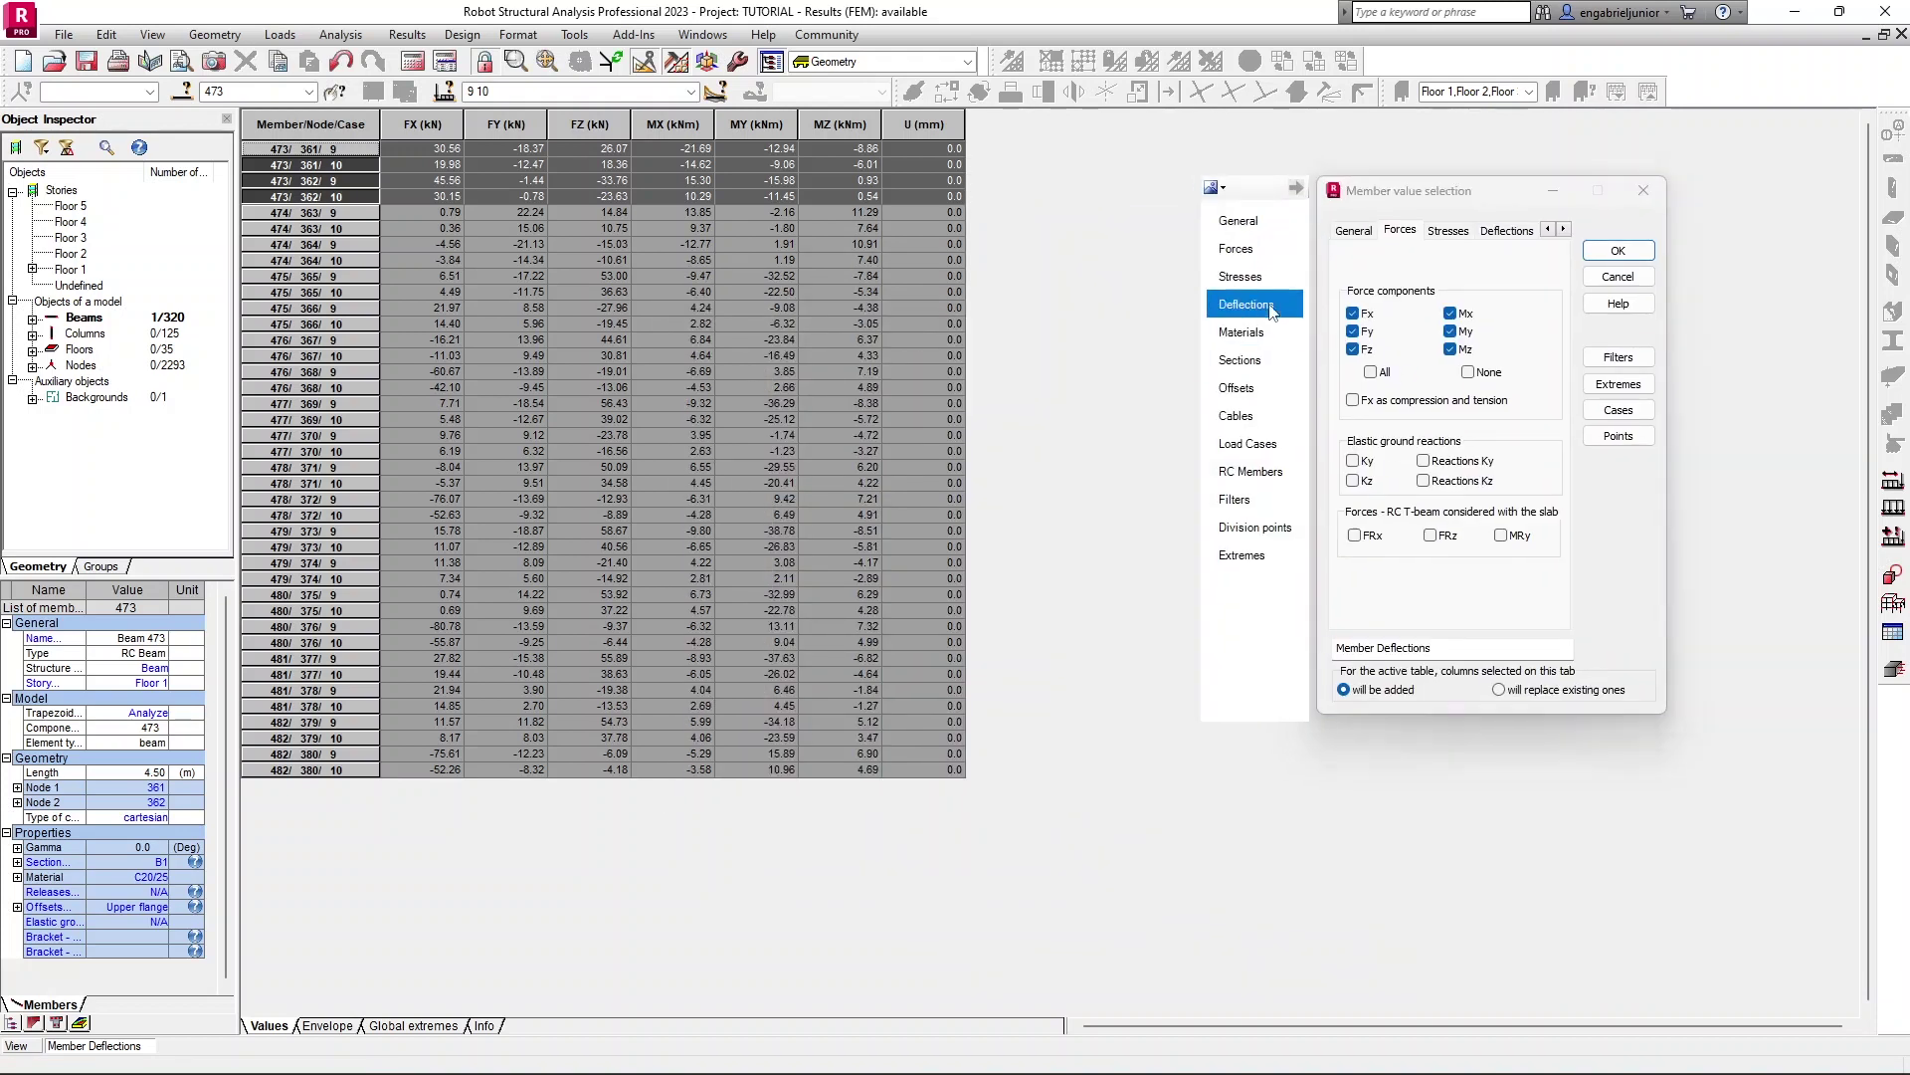
left_click(1405, 326)
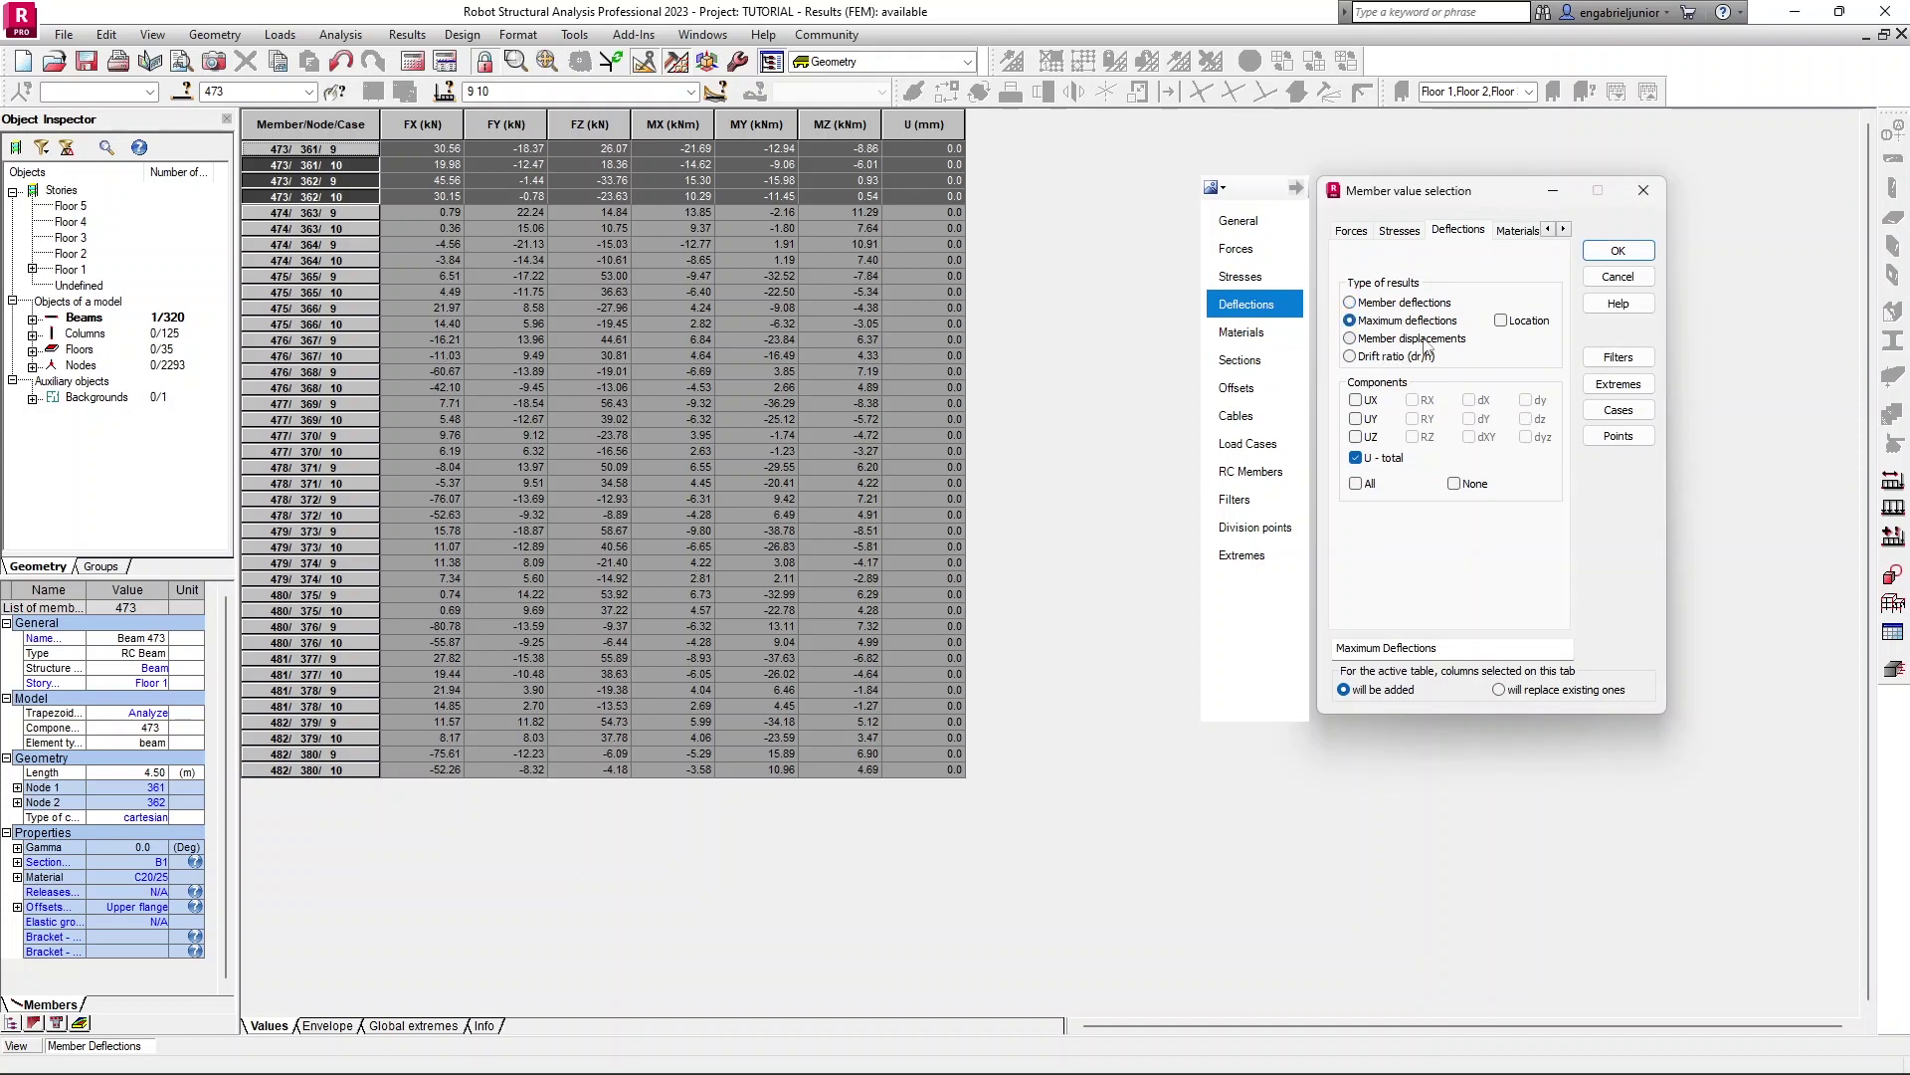
left_click(1424, 341)
left_click(1625, 252)
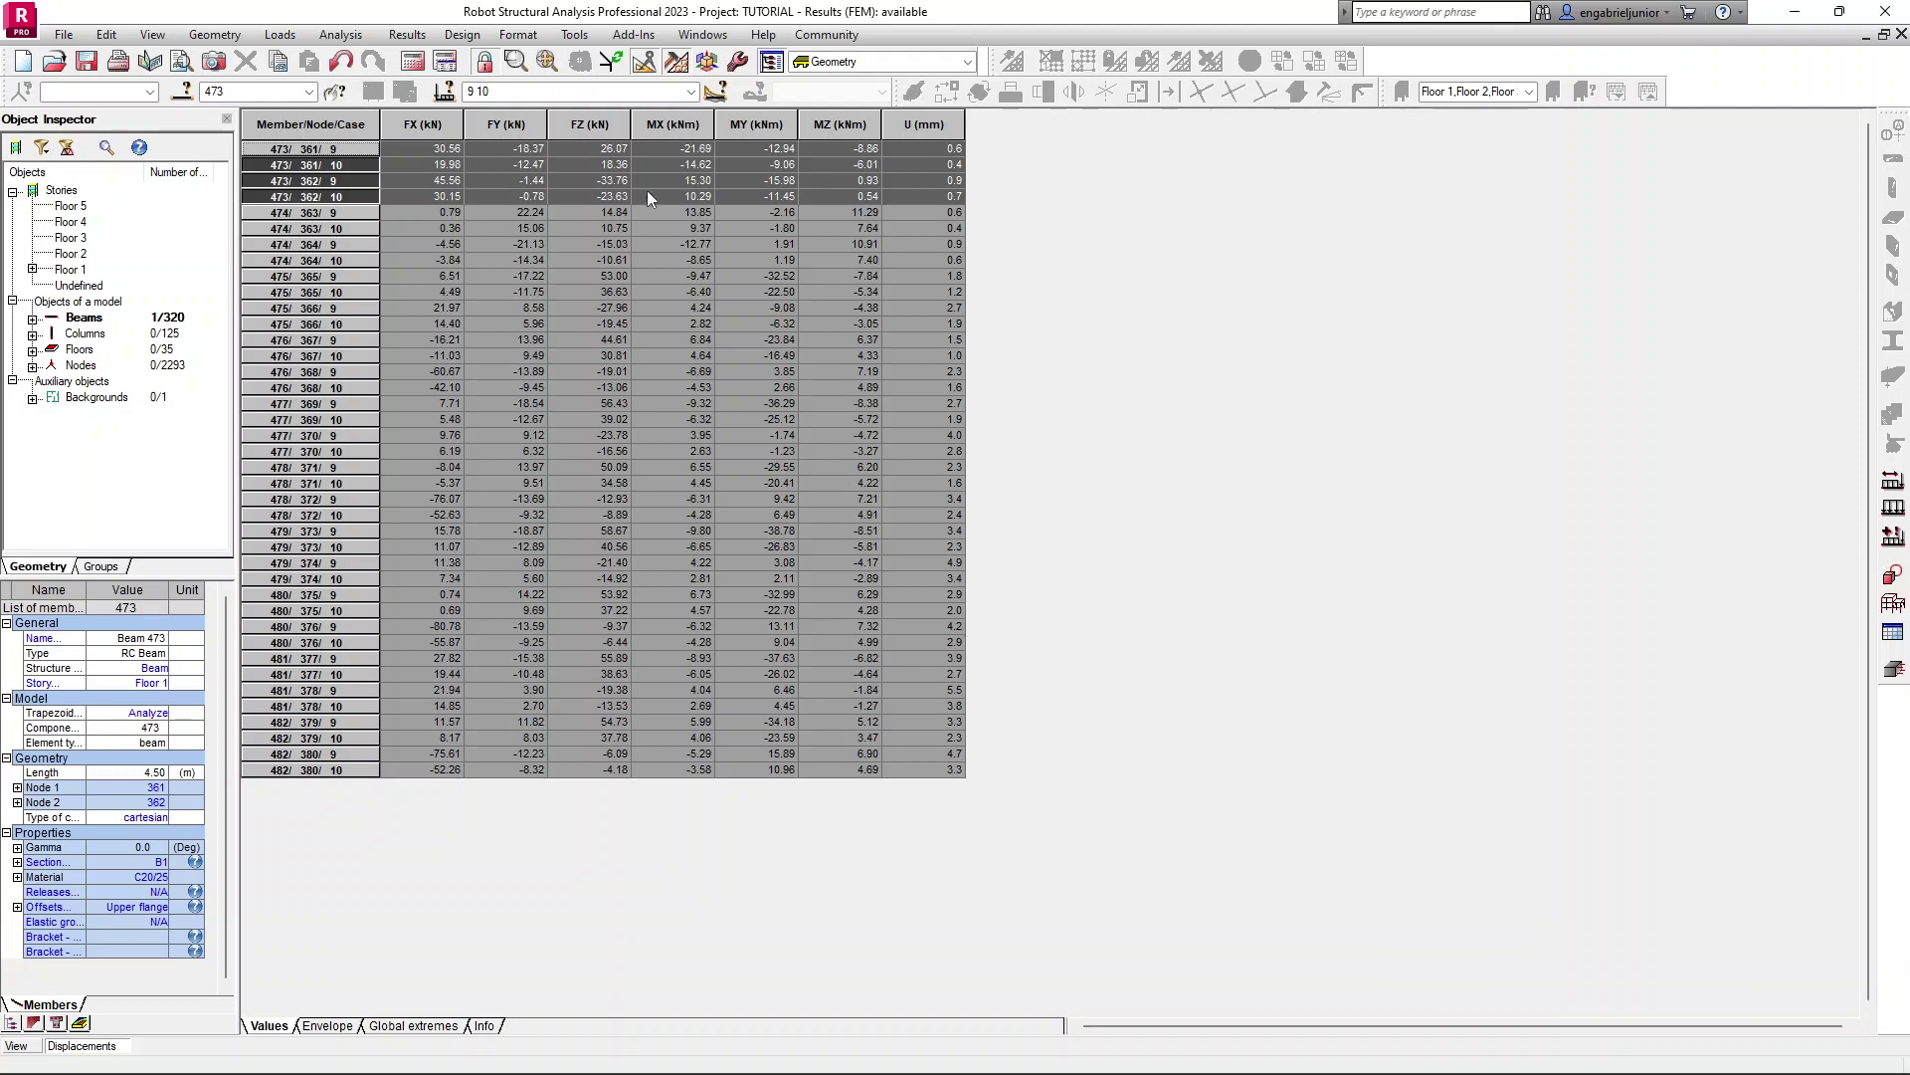
right_click(1008, 128)
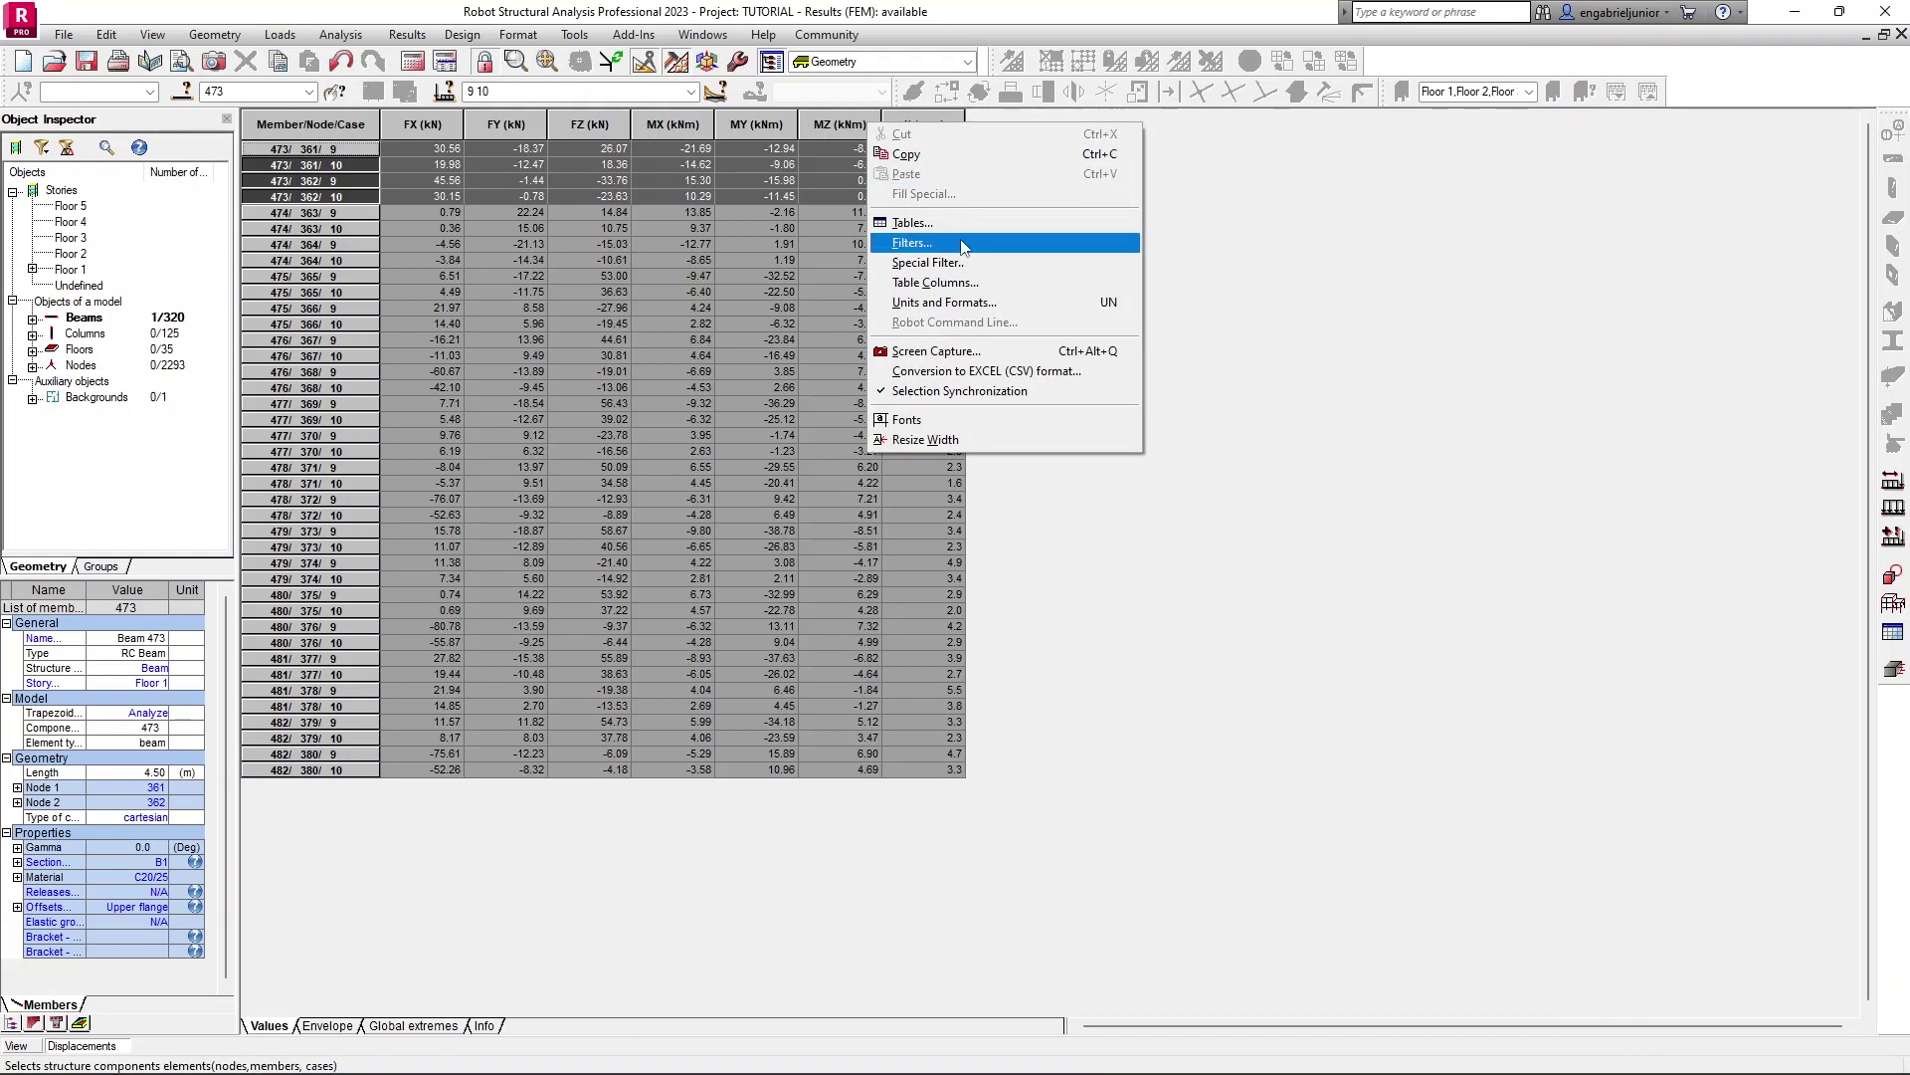
left_click(1313, 242)
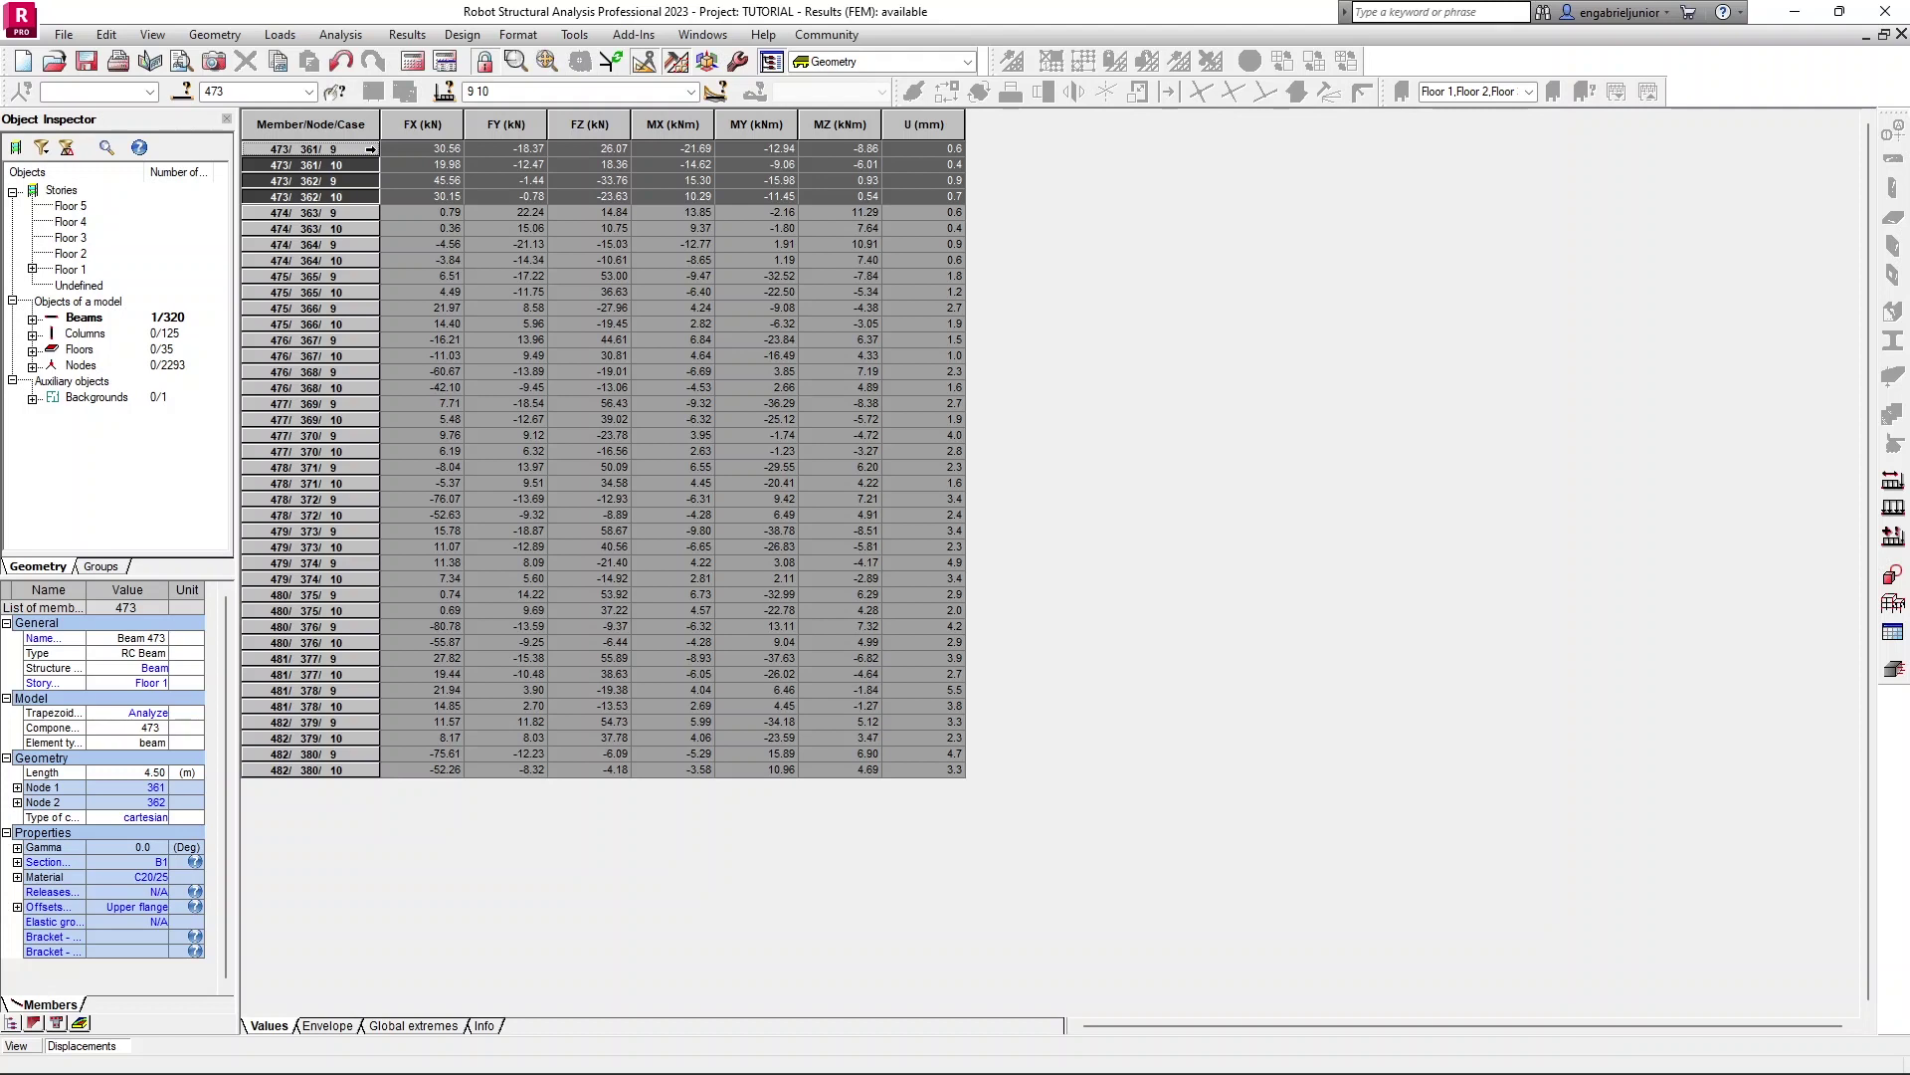
Step: Examine the staircase beams' envelope and global extremes, including the member, node and case rows for the maximum values
left_click(347, 1027)
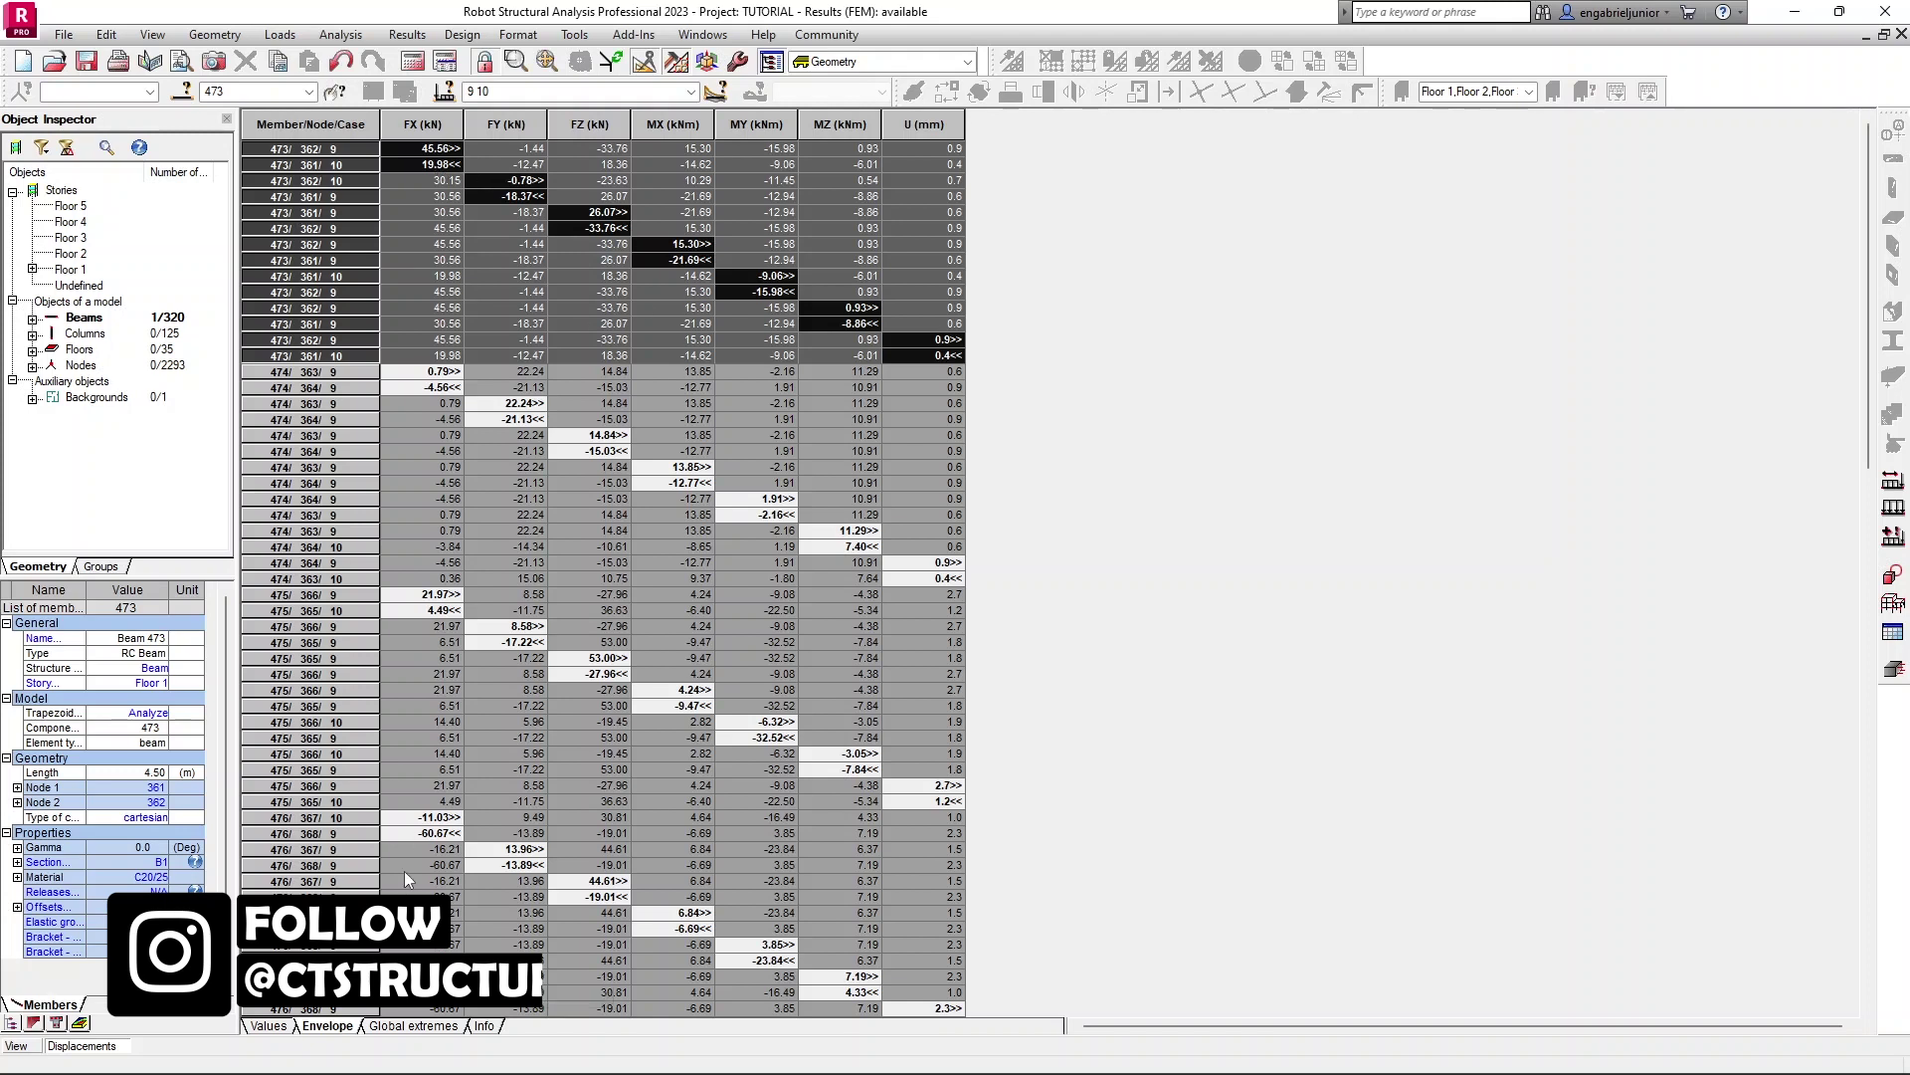
left_click(418, 1028)
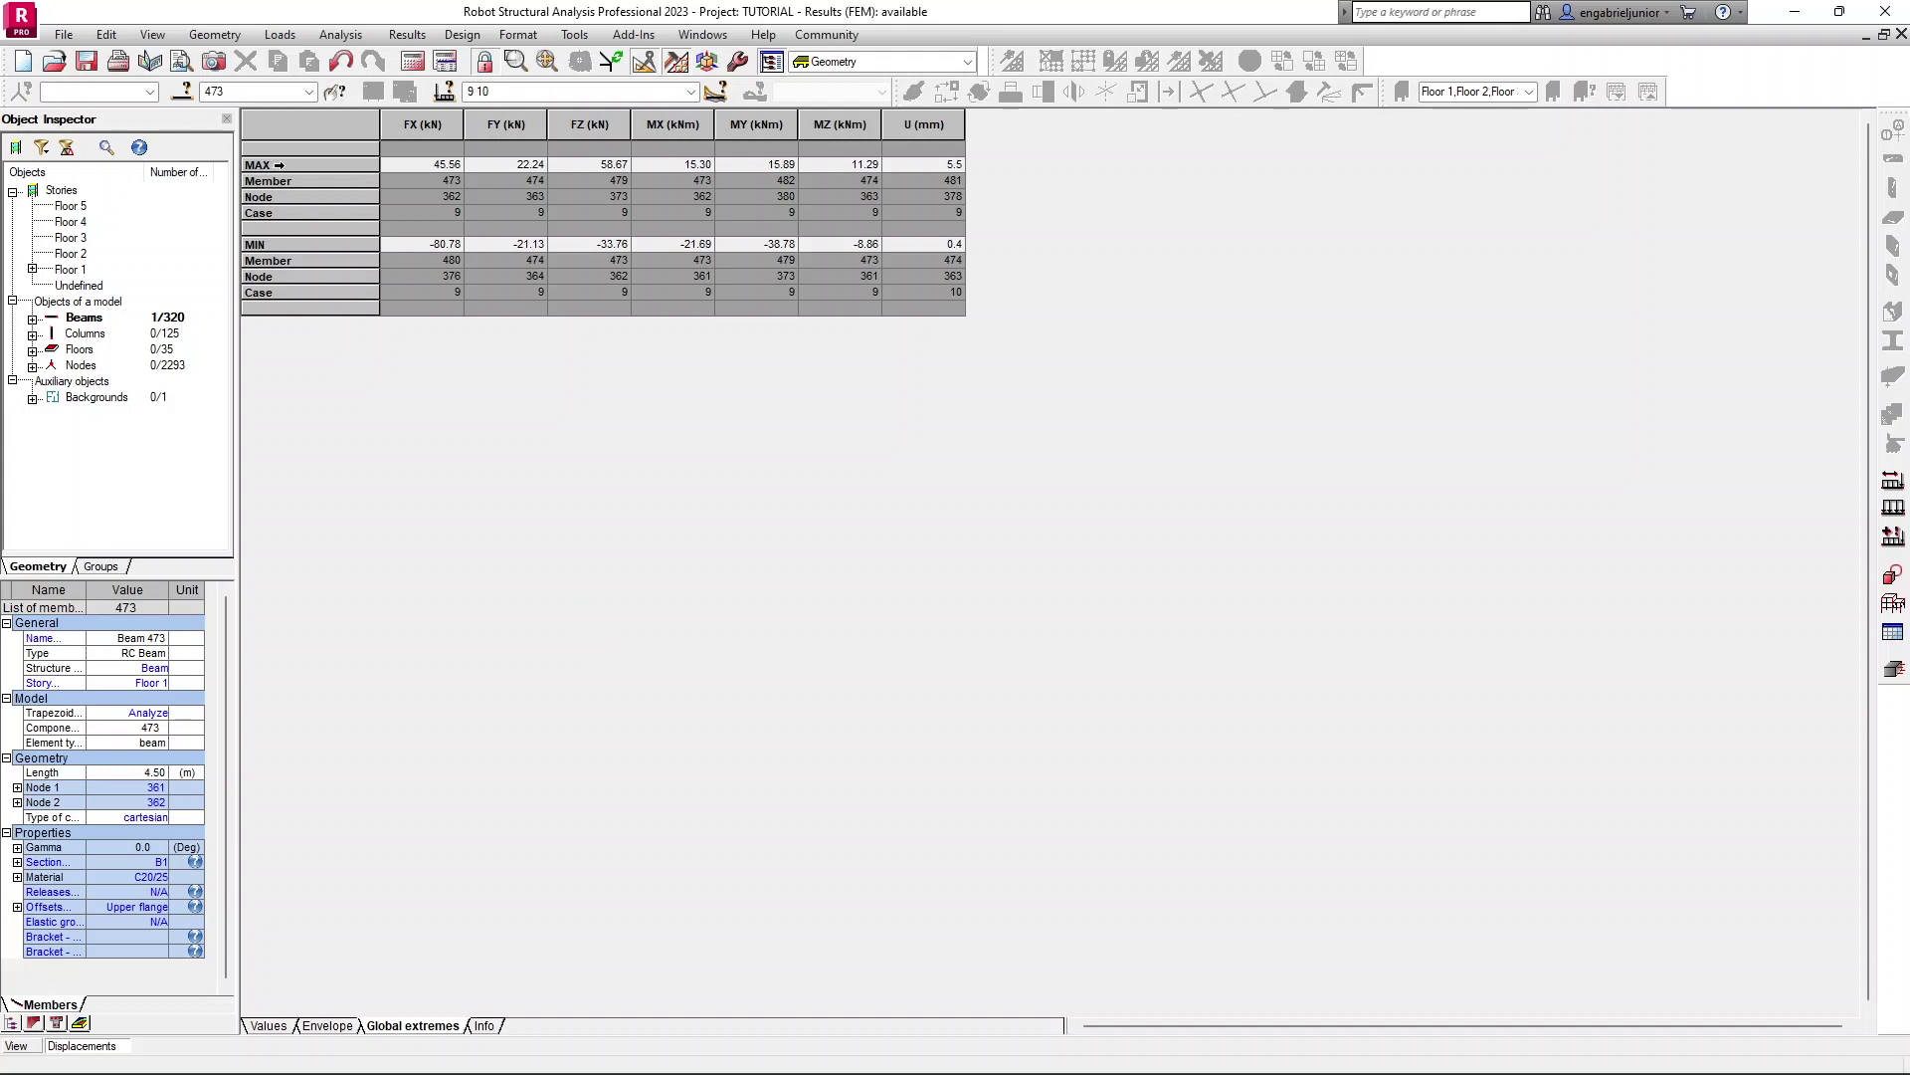
left_click(322, 164)
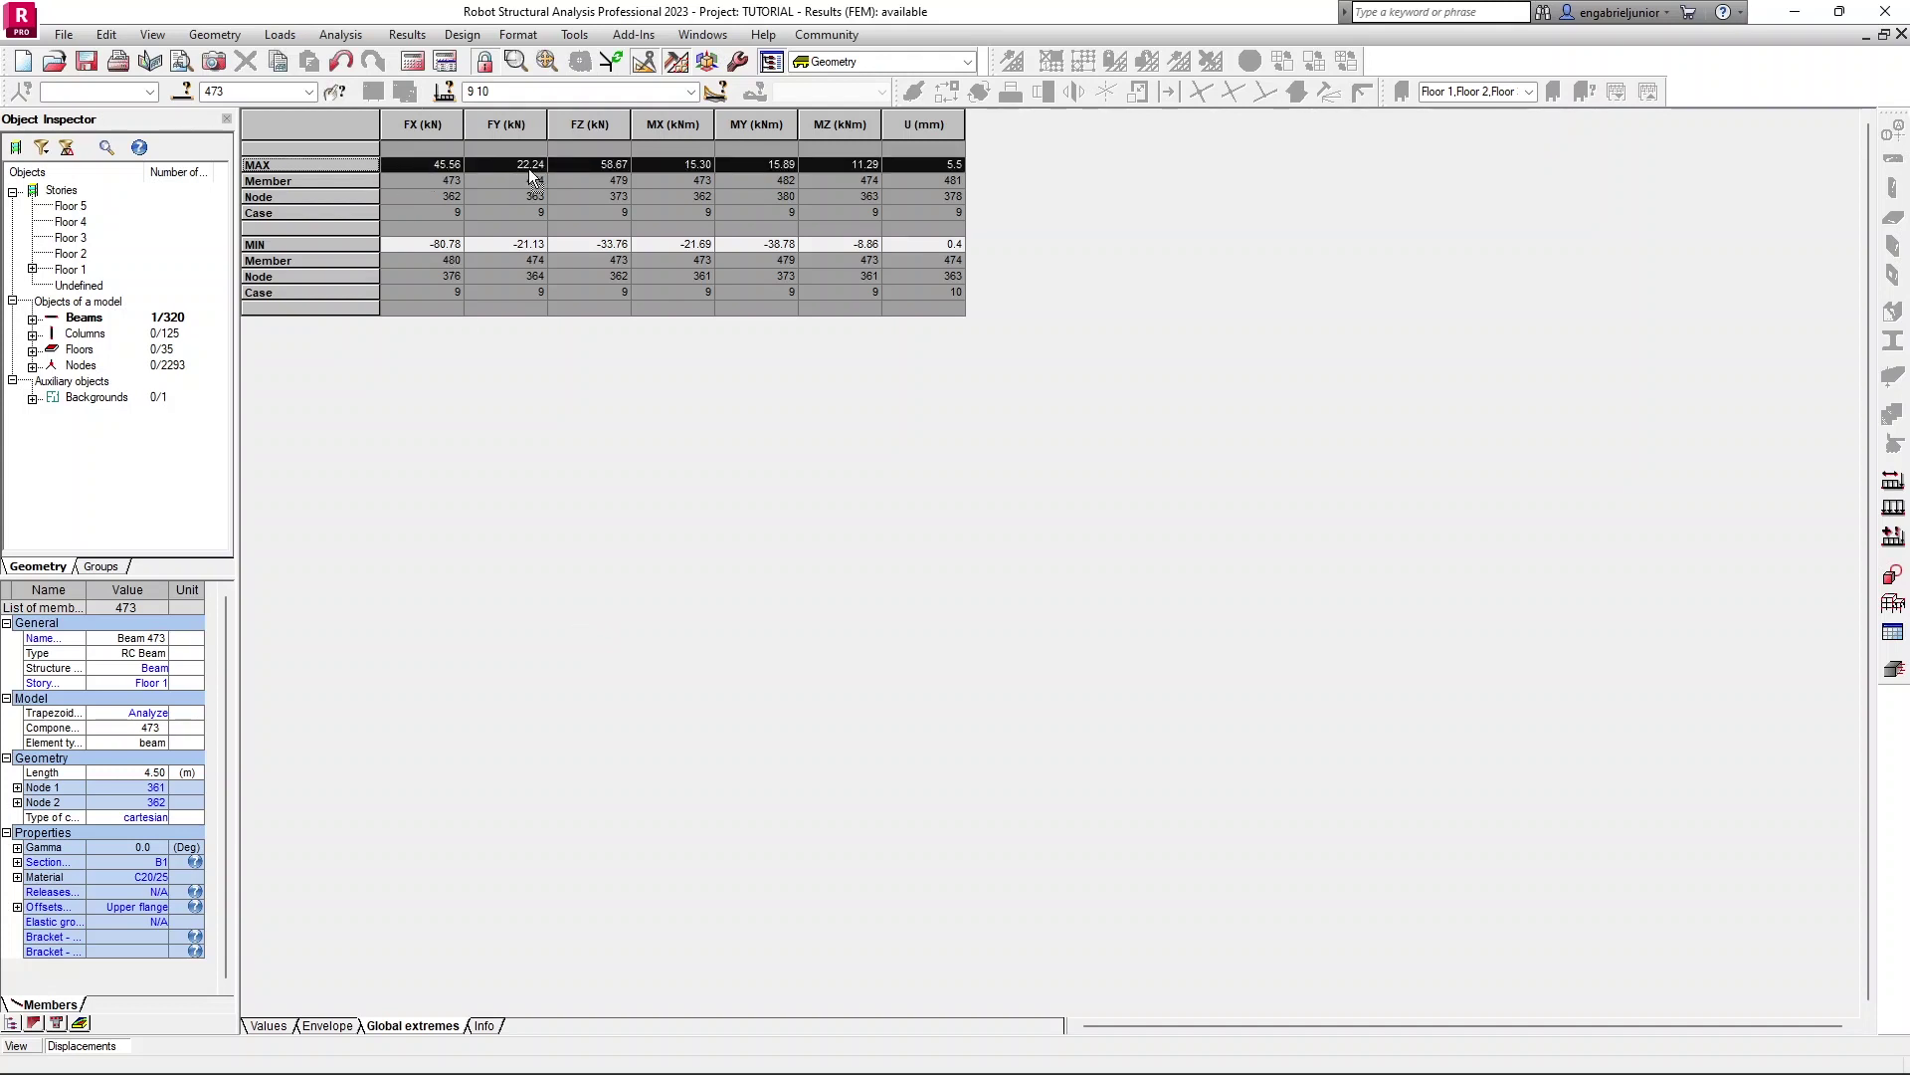
left_click(320, 181)
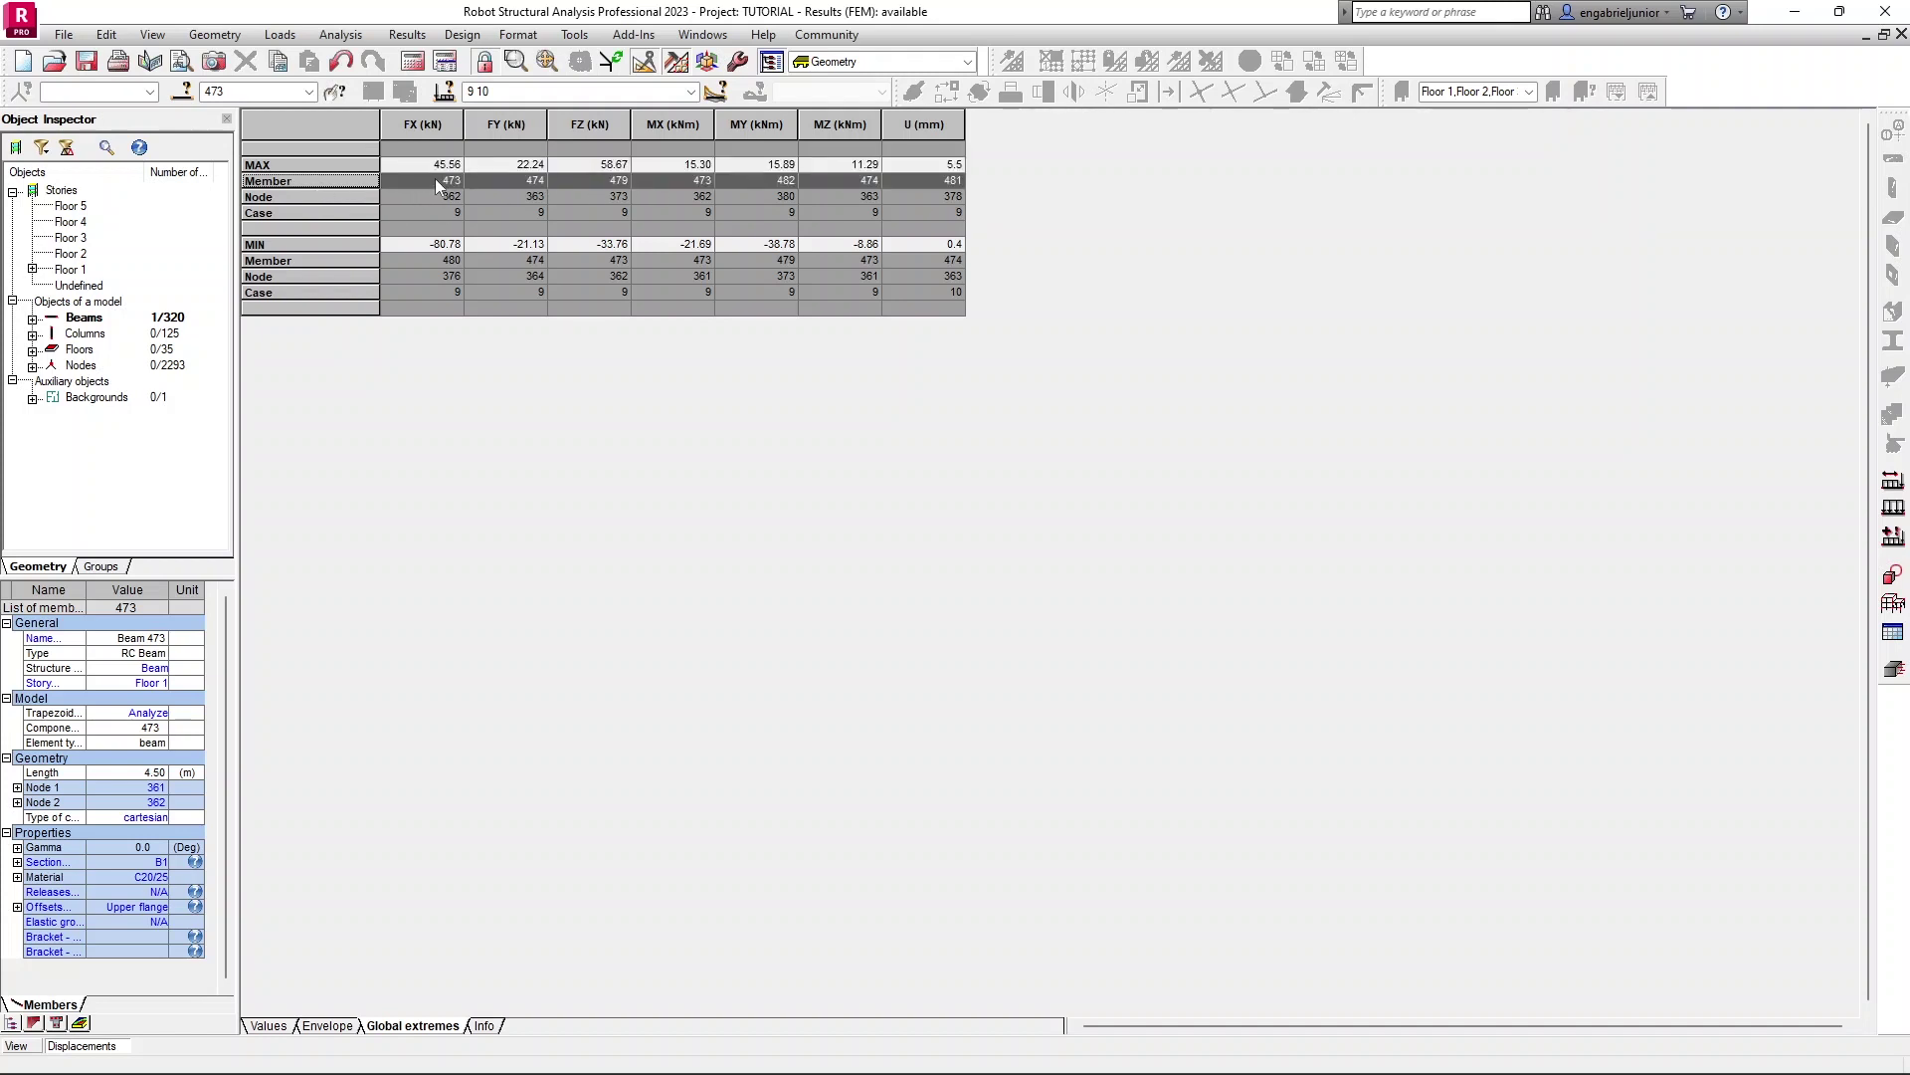
left_click(335, 196)
left_click(353, 210)
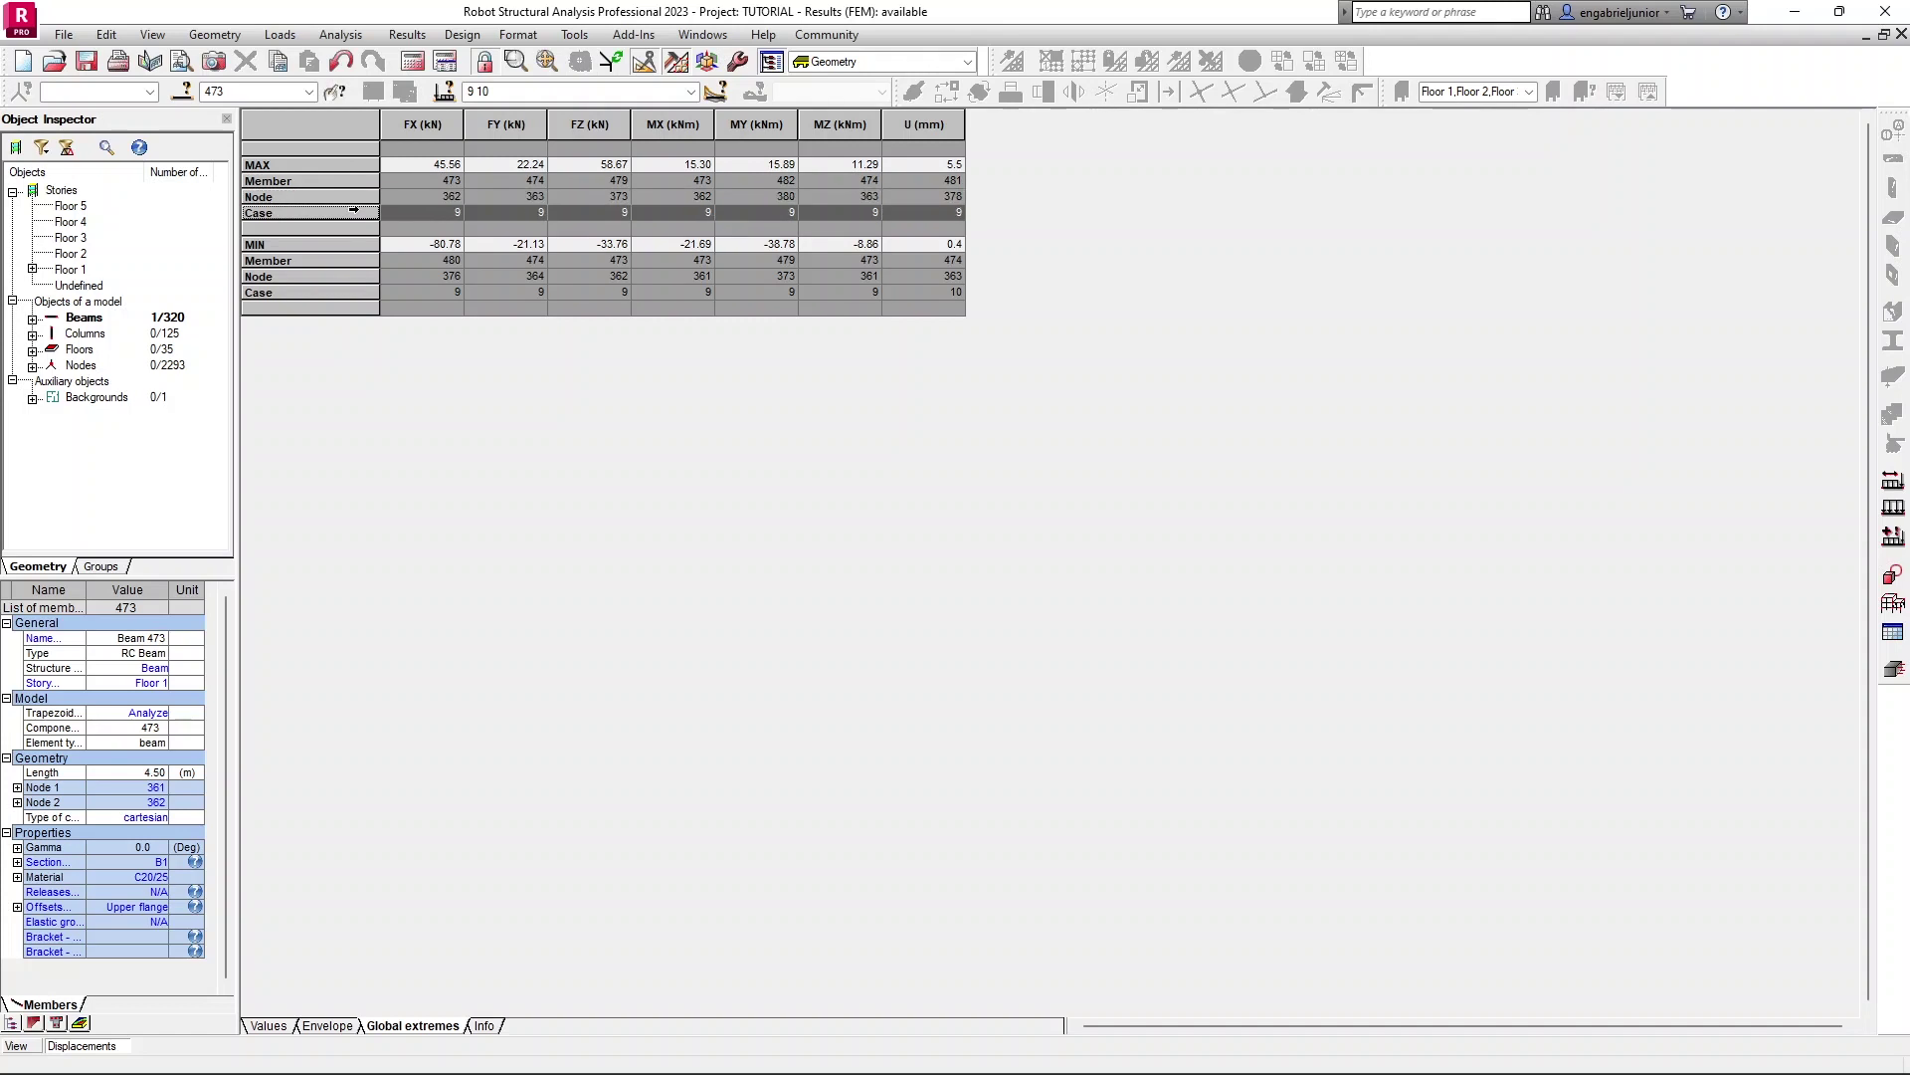
Step: Examine the table's filtering info for full list, selection and selected number, and return to the values table with beam 475 selected
left_click(491, 1027)
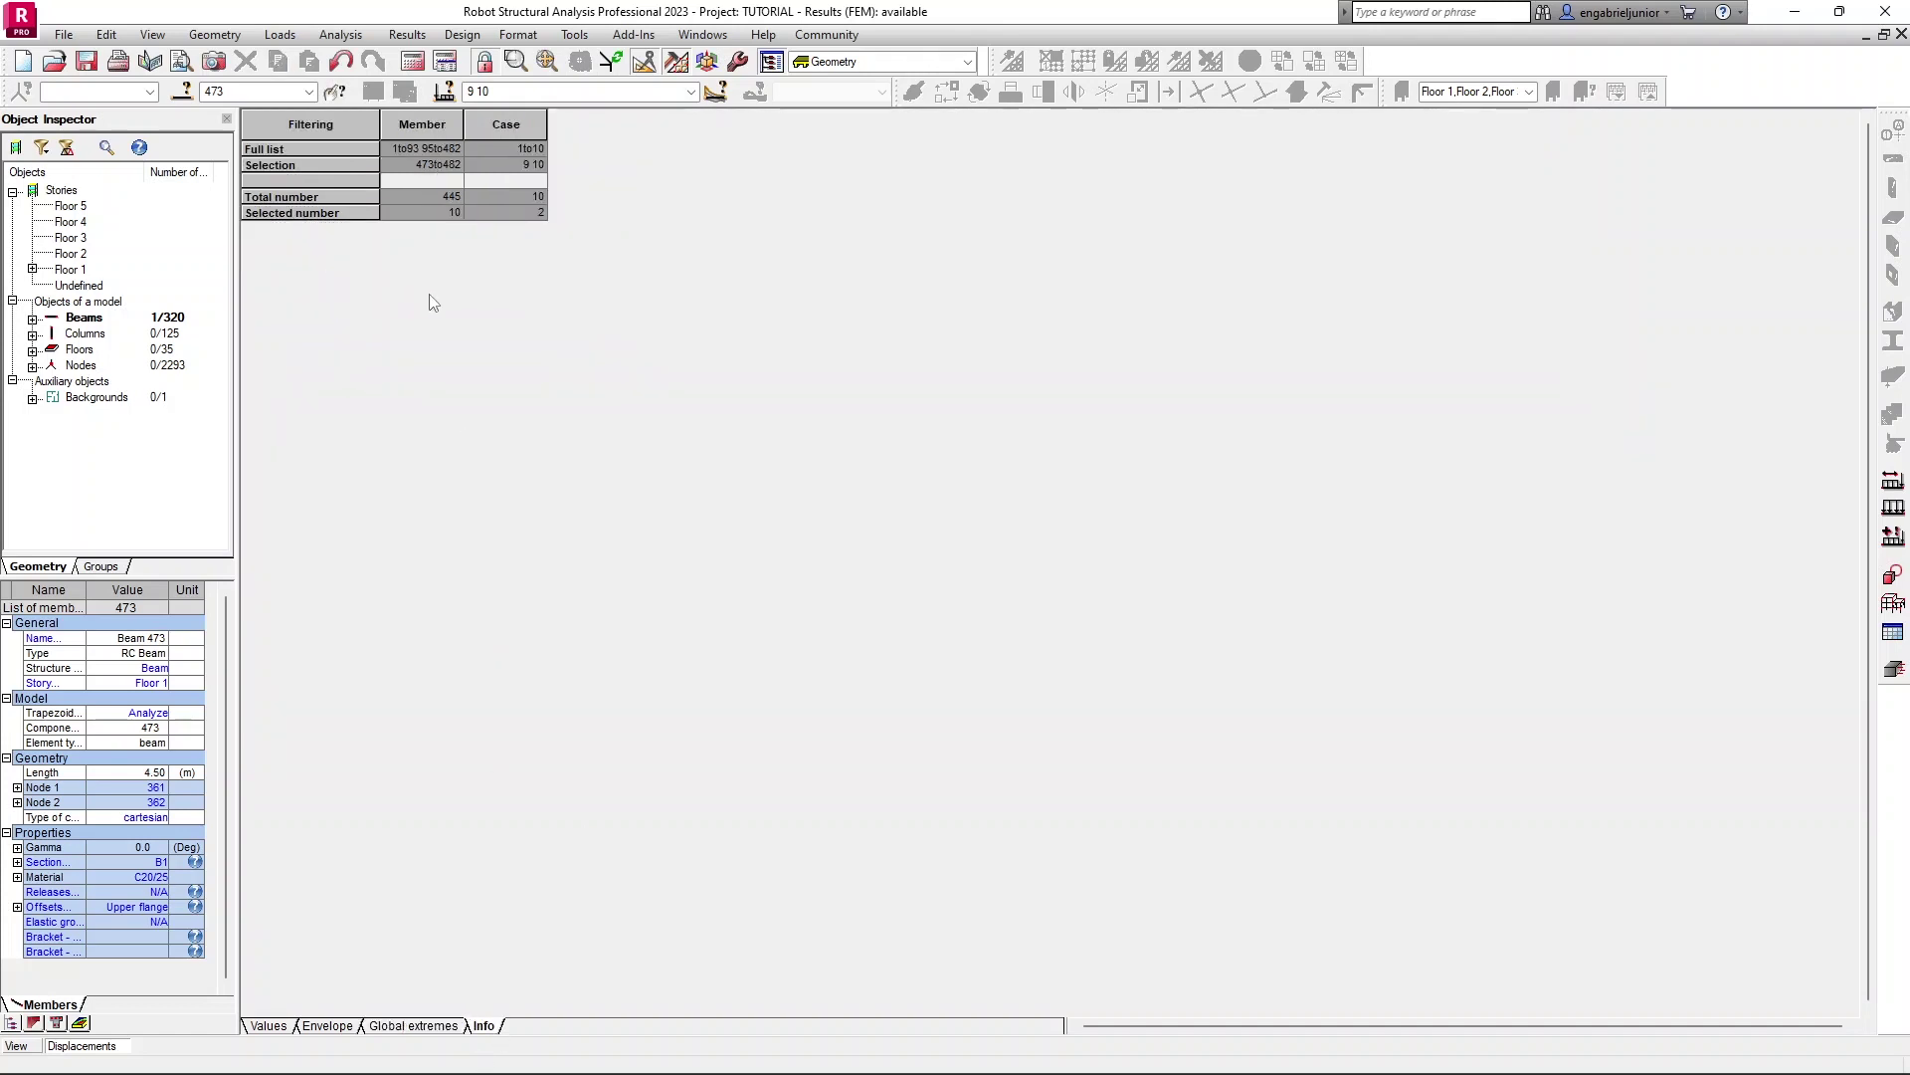
left_click(313, 212)
left_click(295, 150)
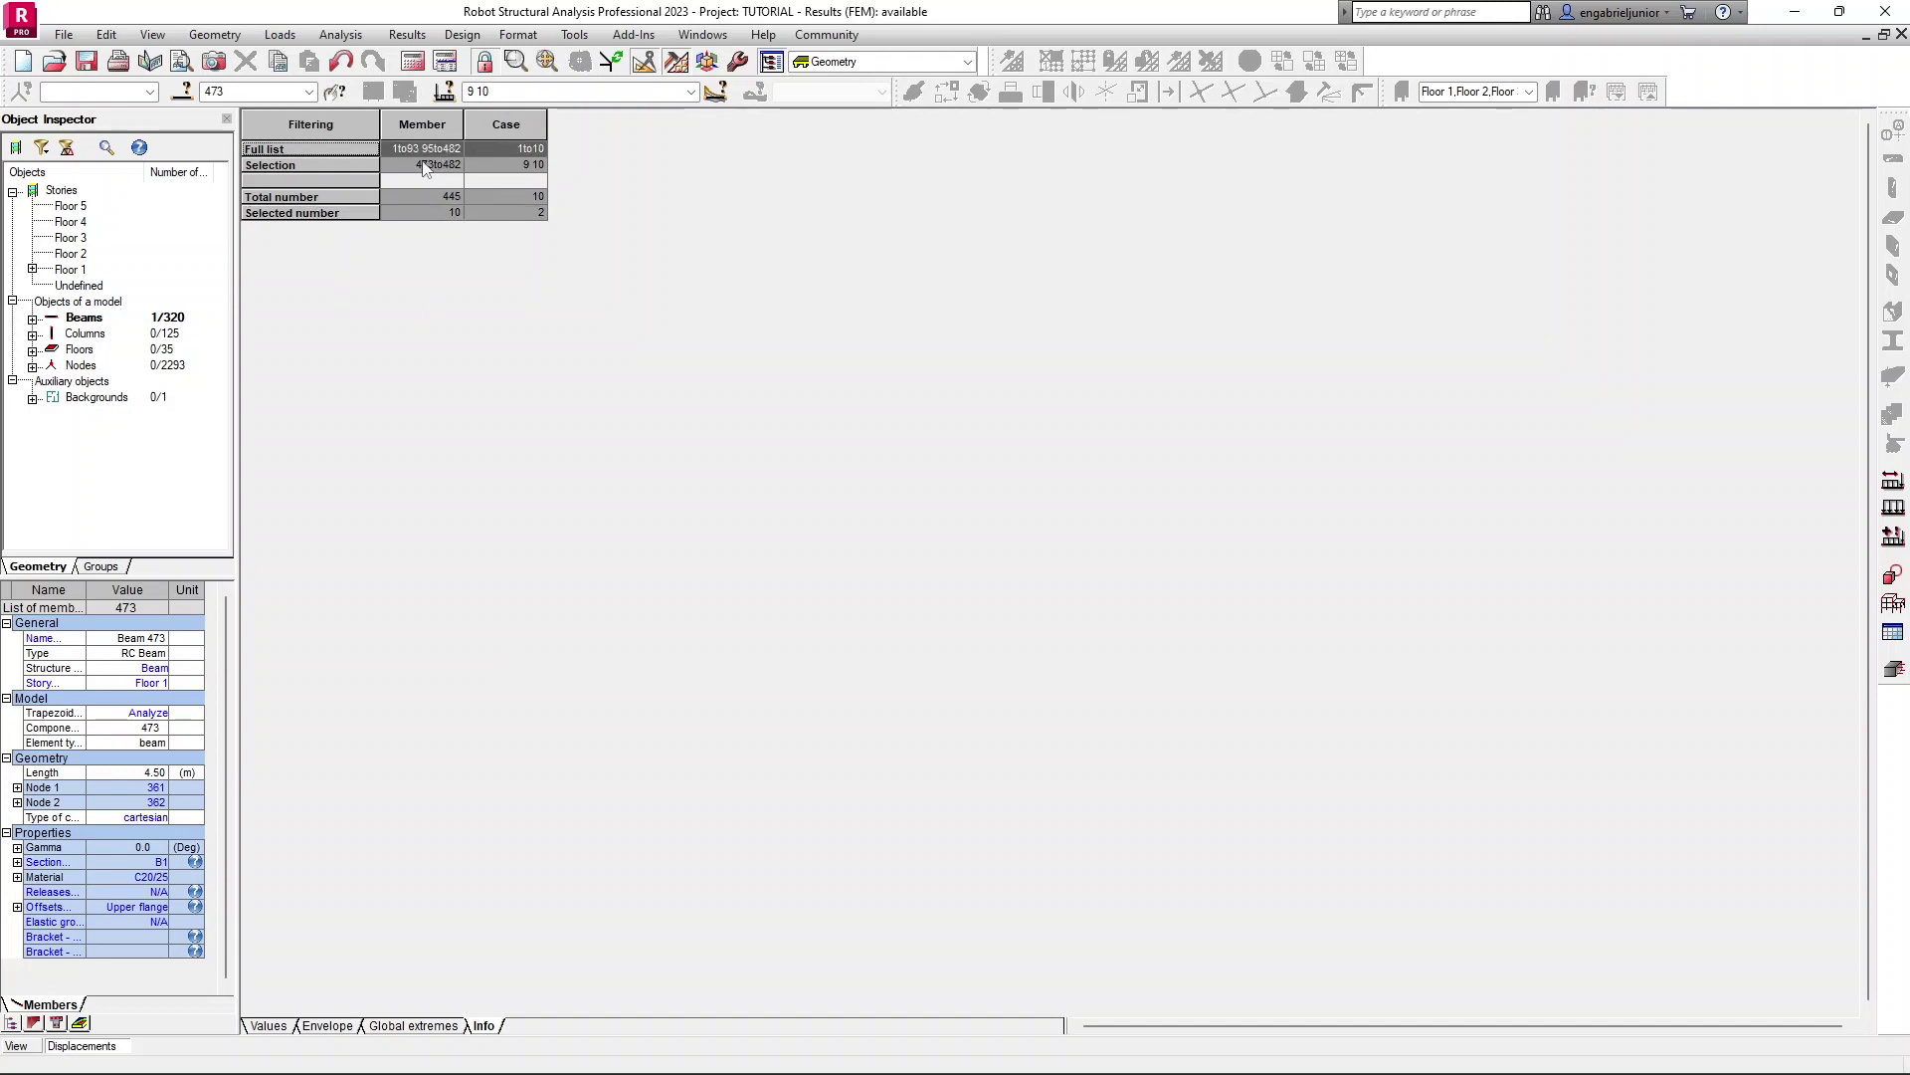
left_click(301, 168)
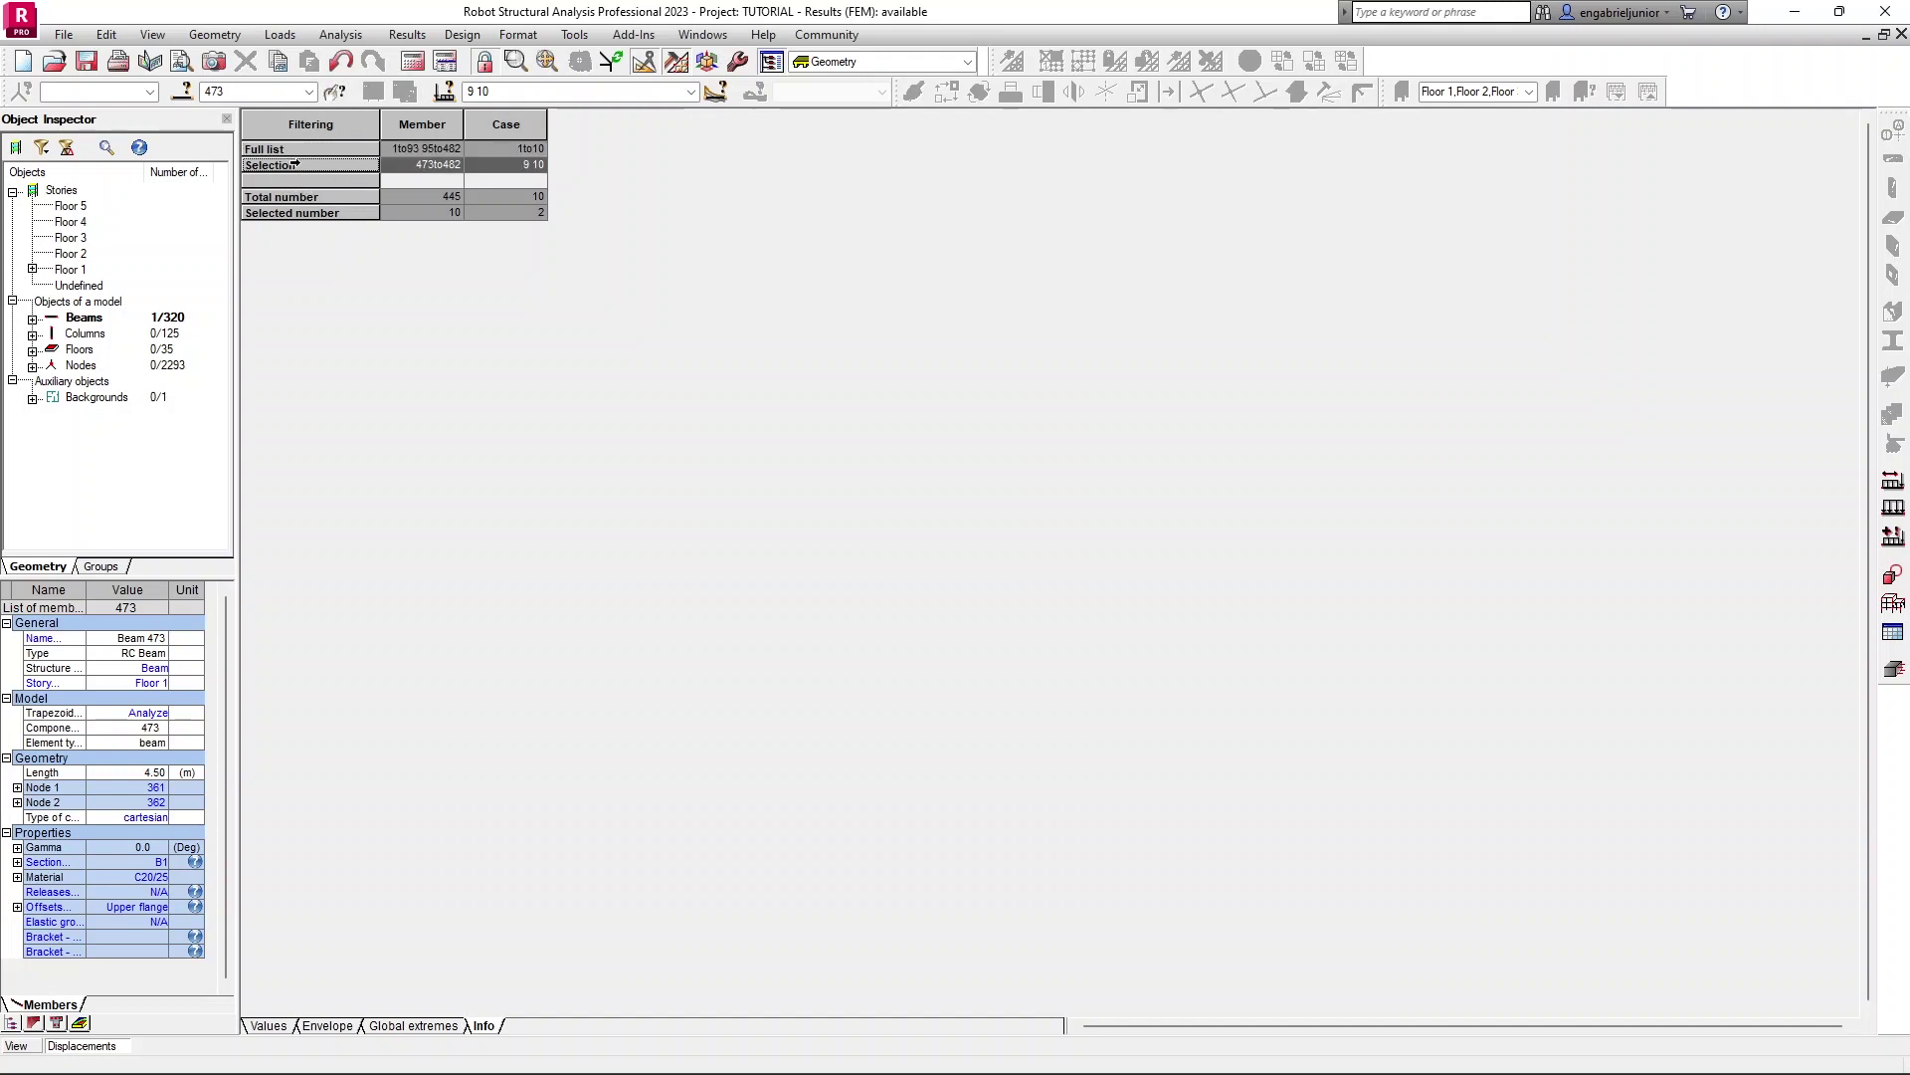
left_click(299, 152)
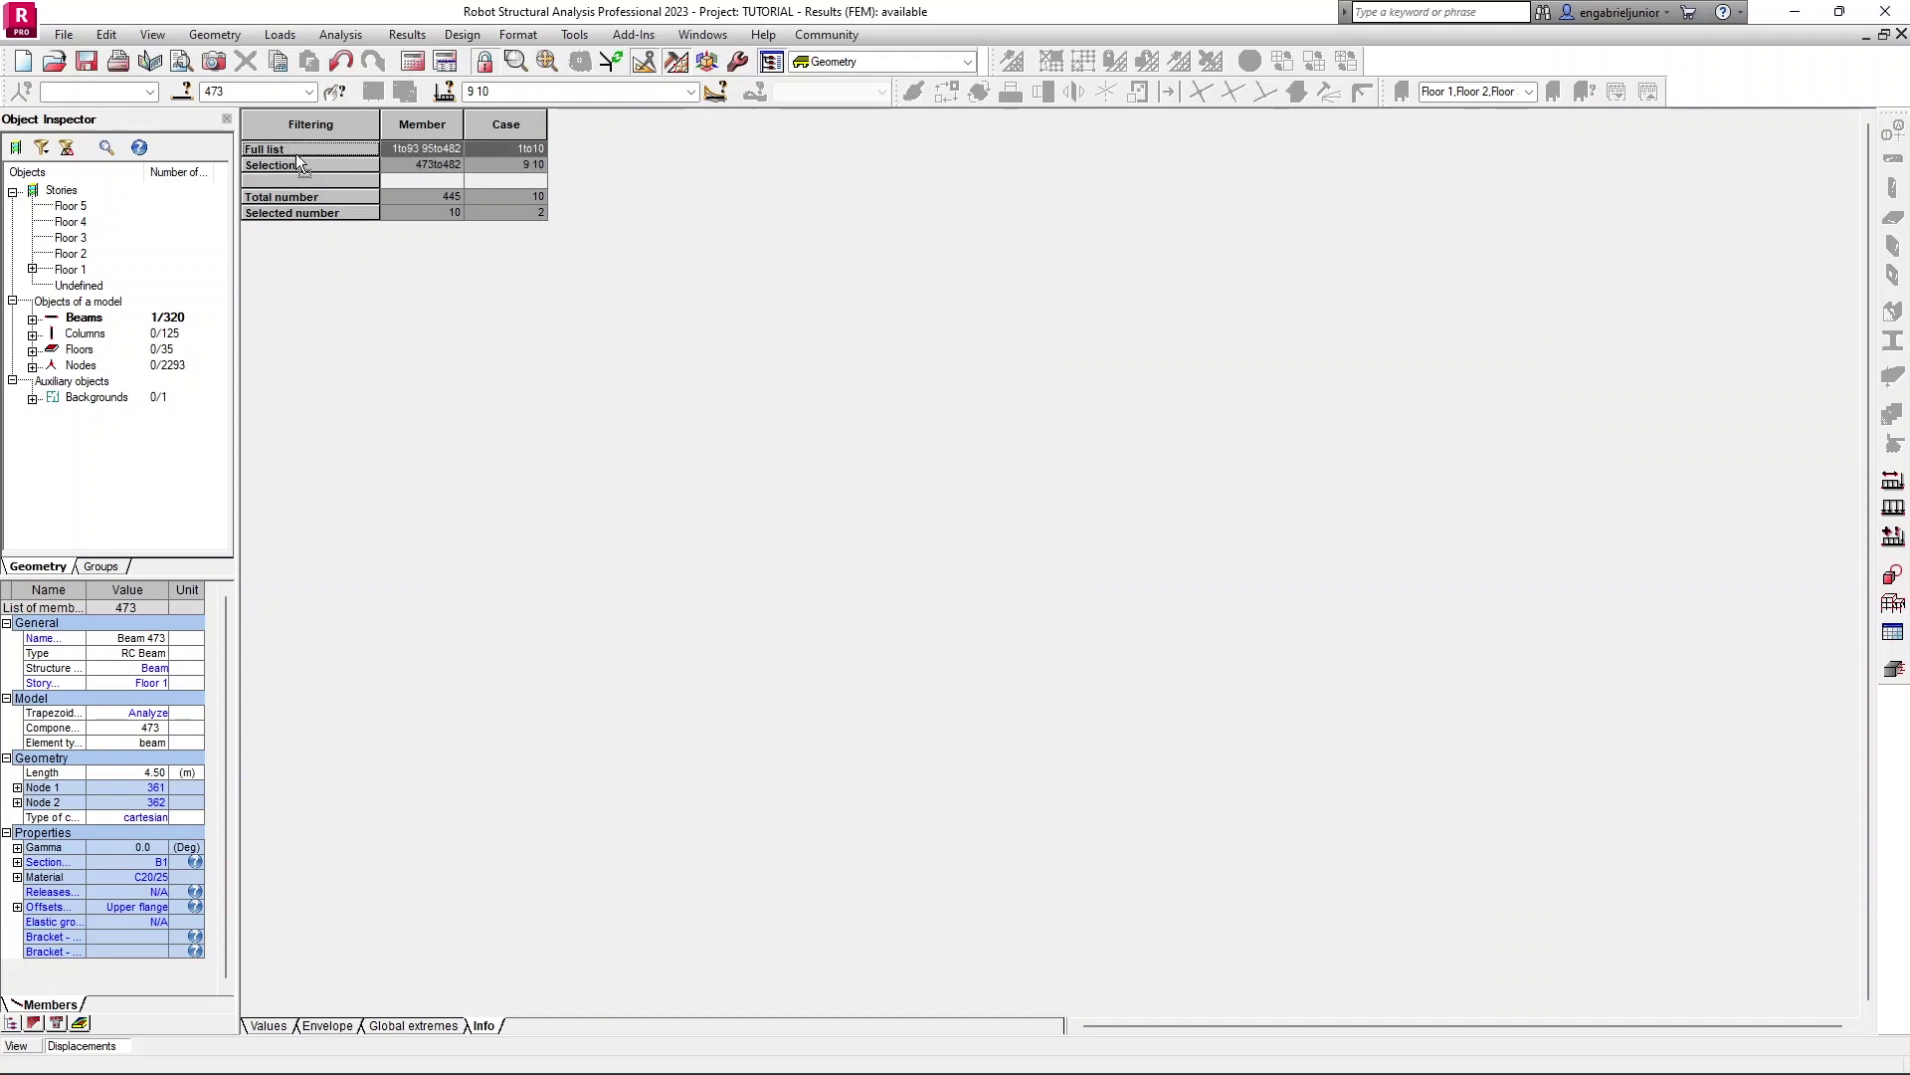
left_click(295, 165)
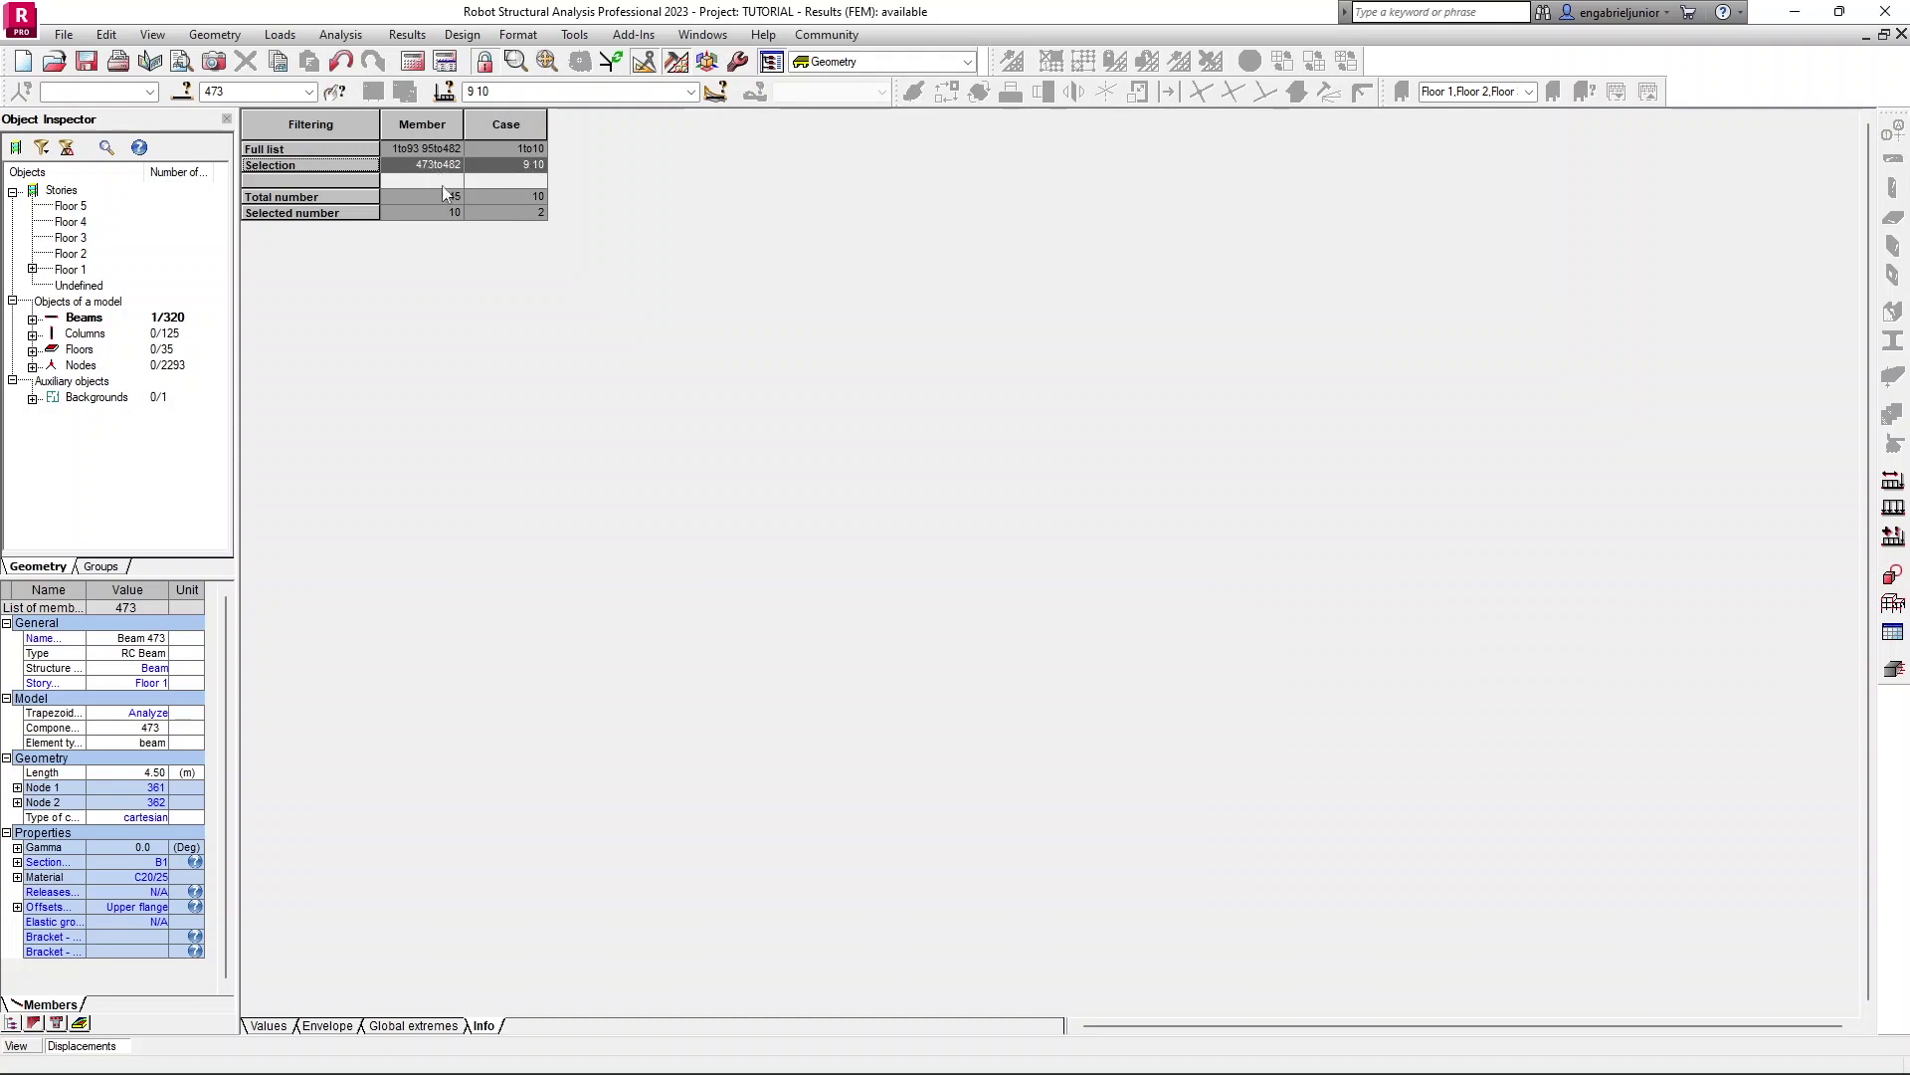
left_click(291, 213)
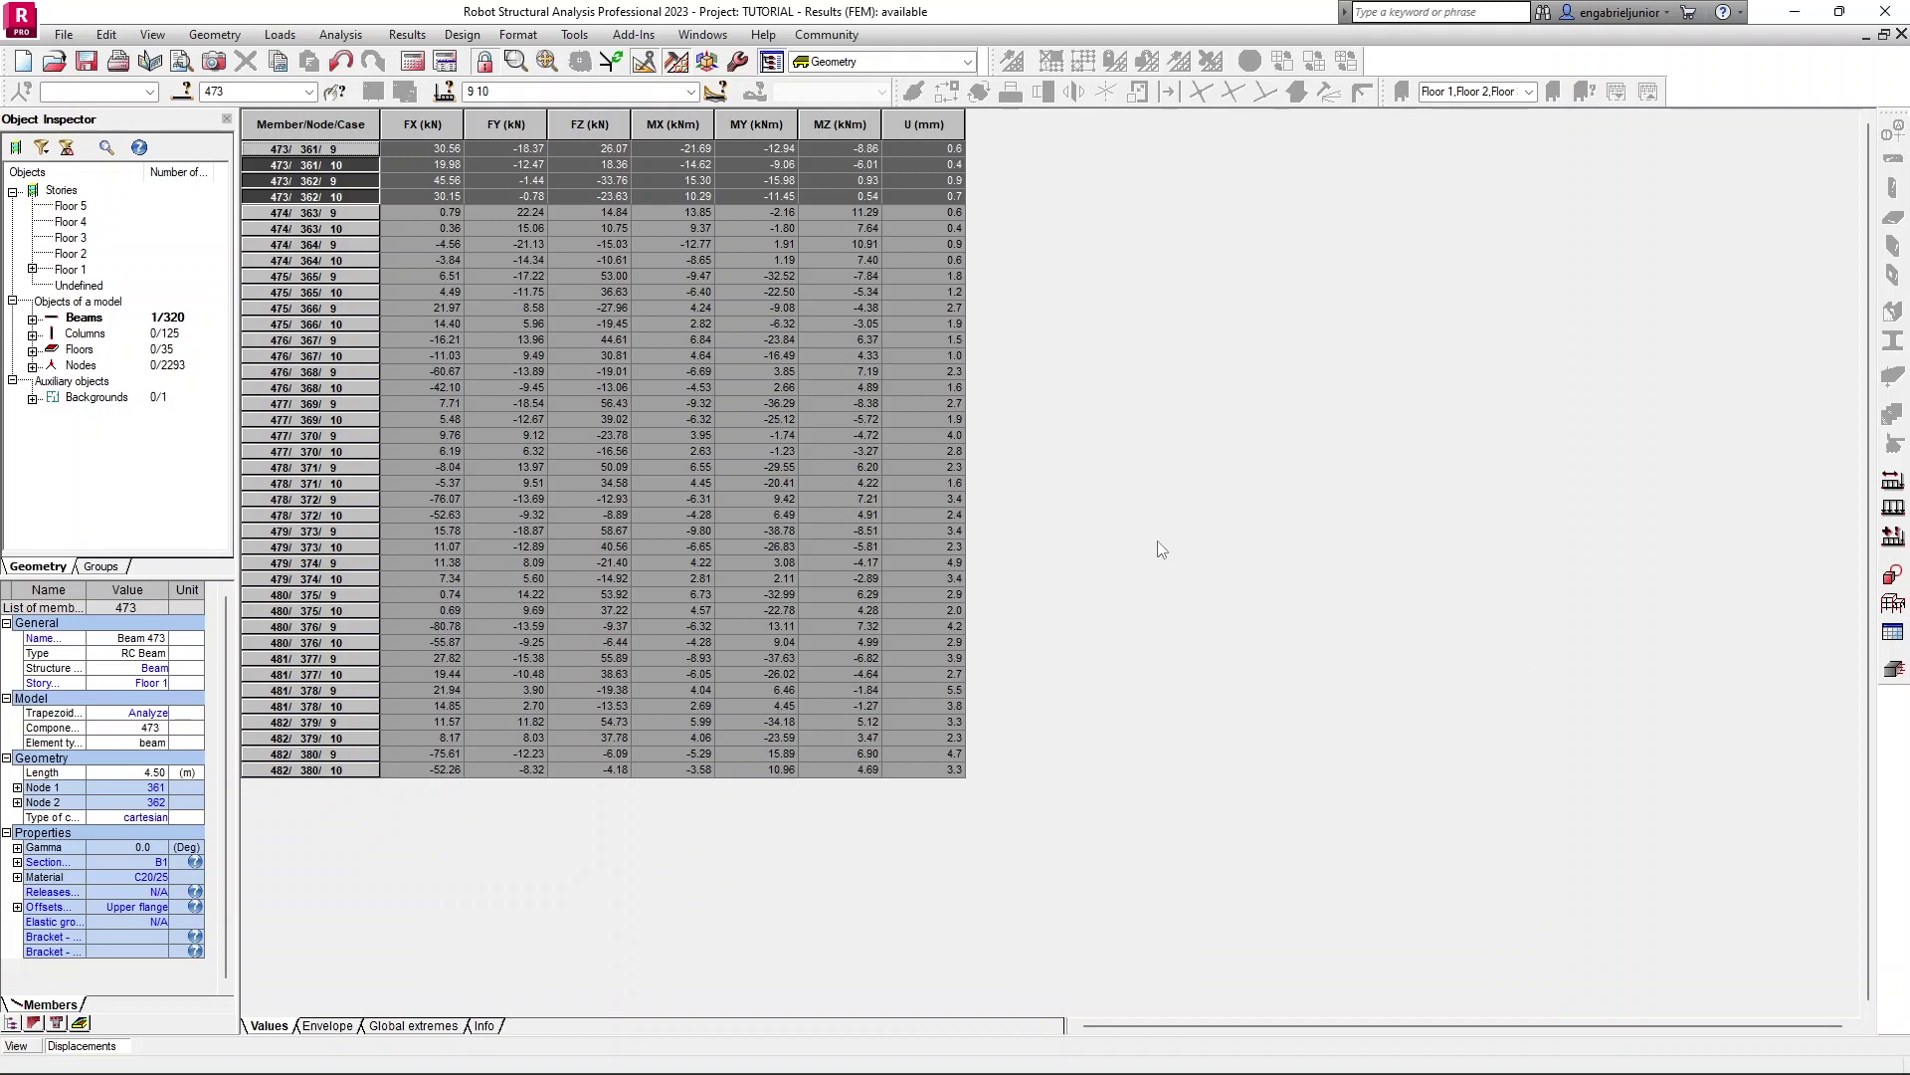
left_click(1111, 424)
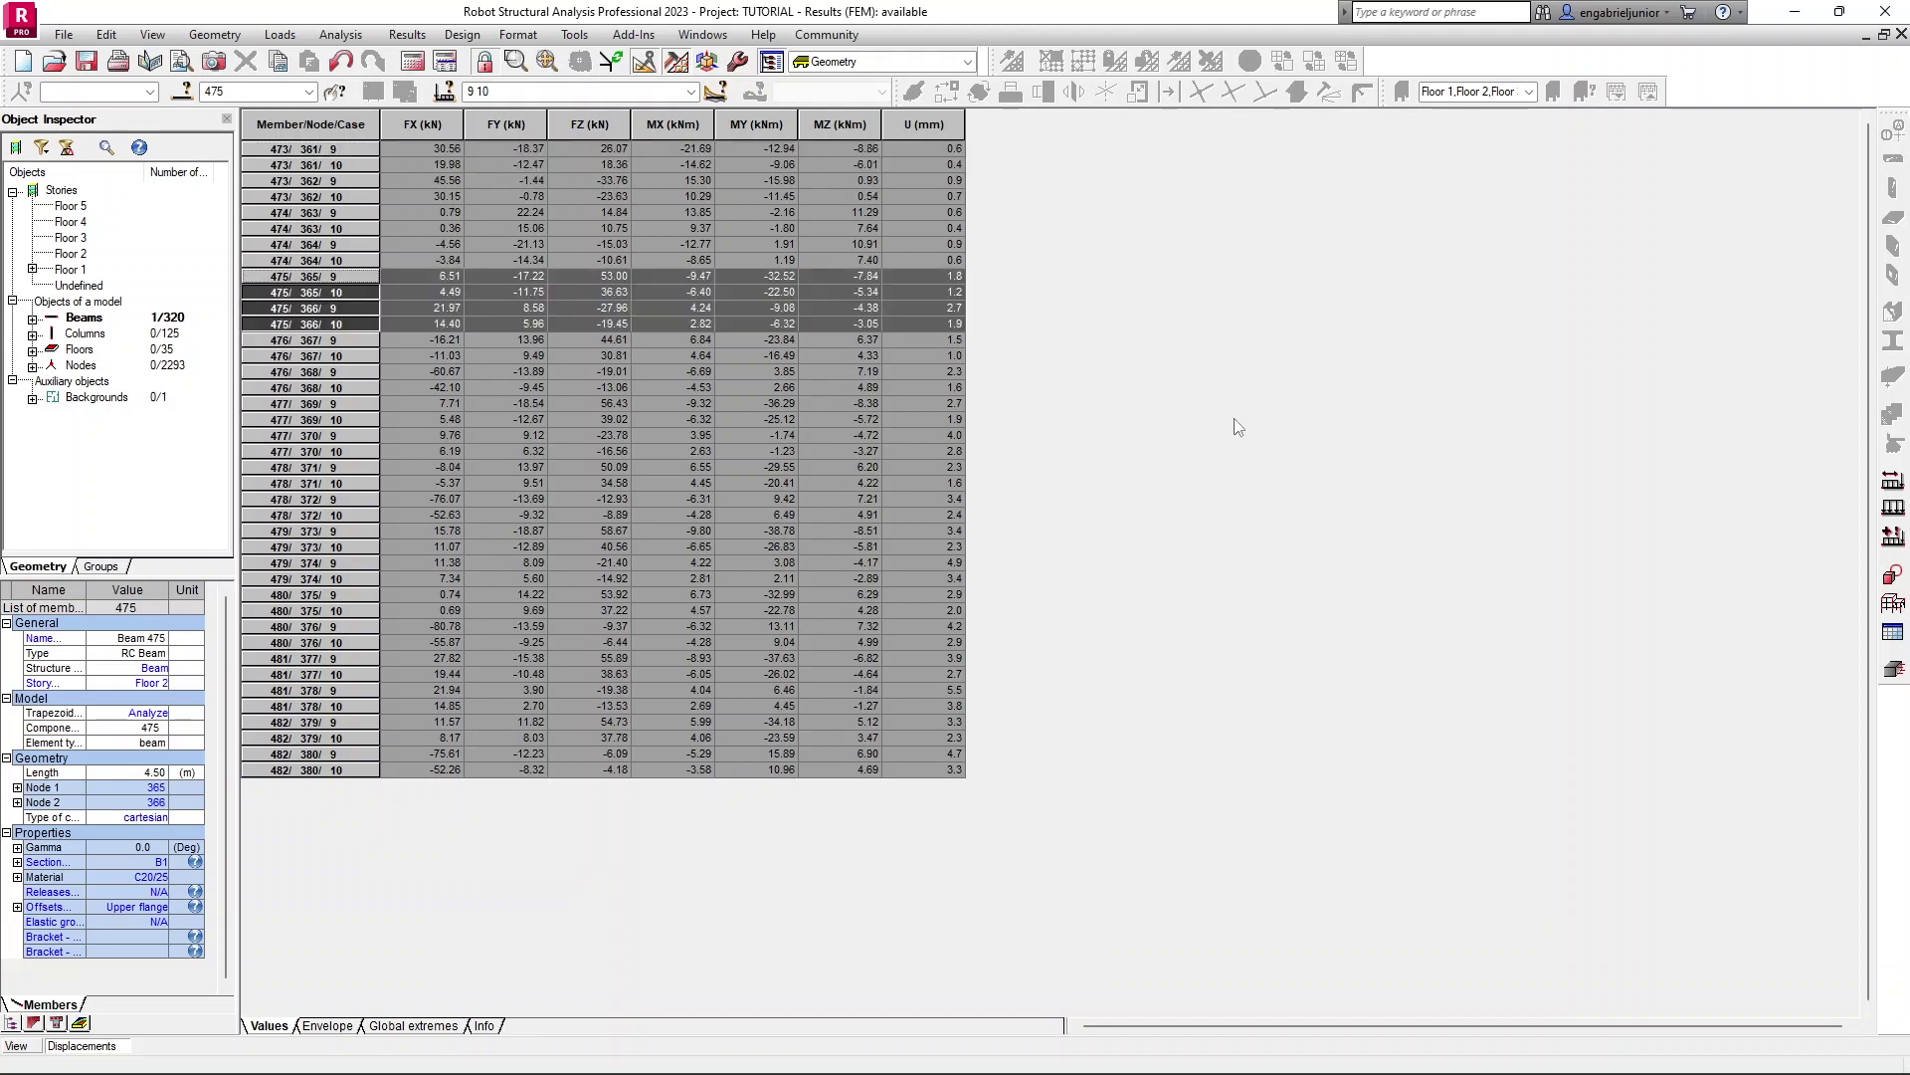